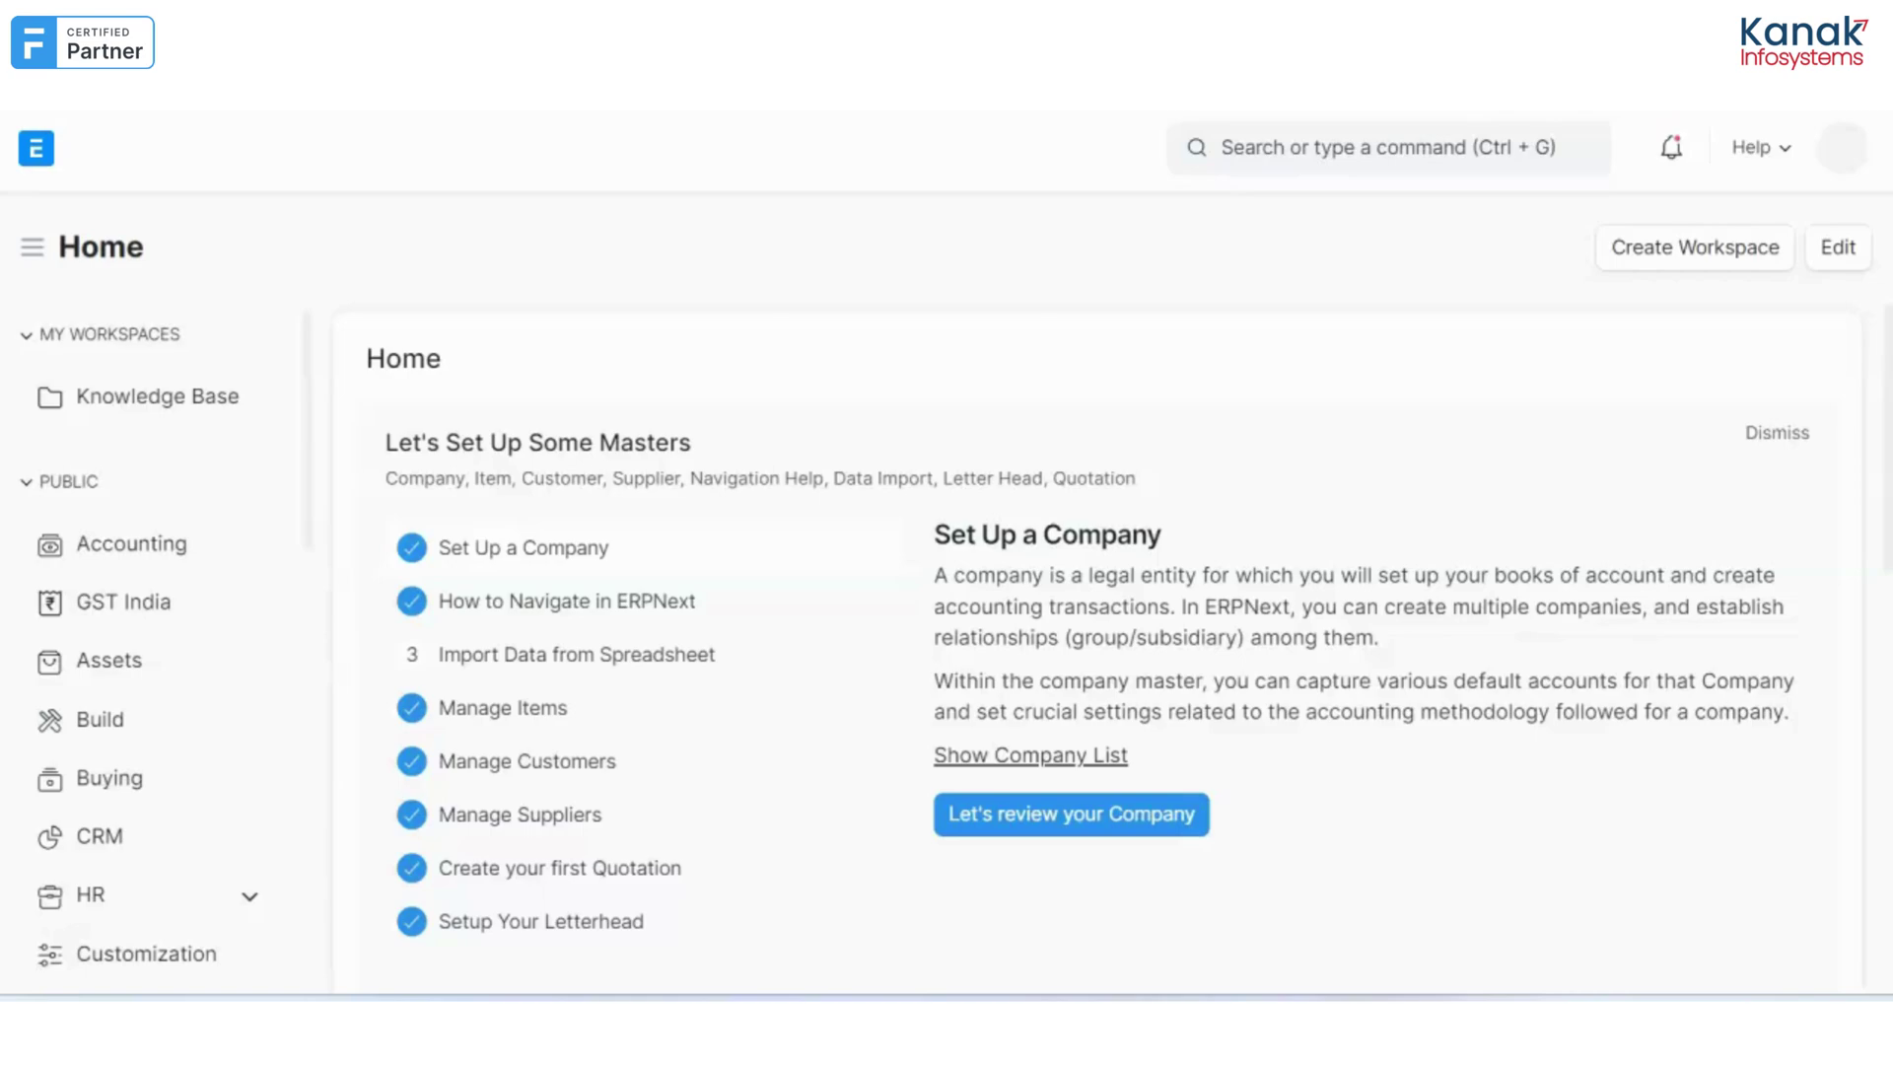
- Go to the Item list and start a new item with code Coffee 01
left_click(1246, 151)
left_click(1280, 207)
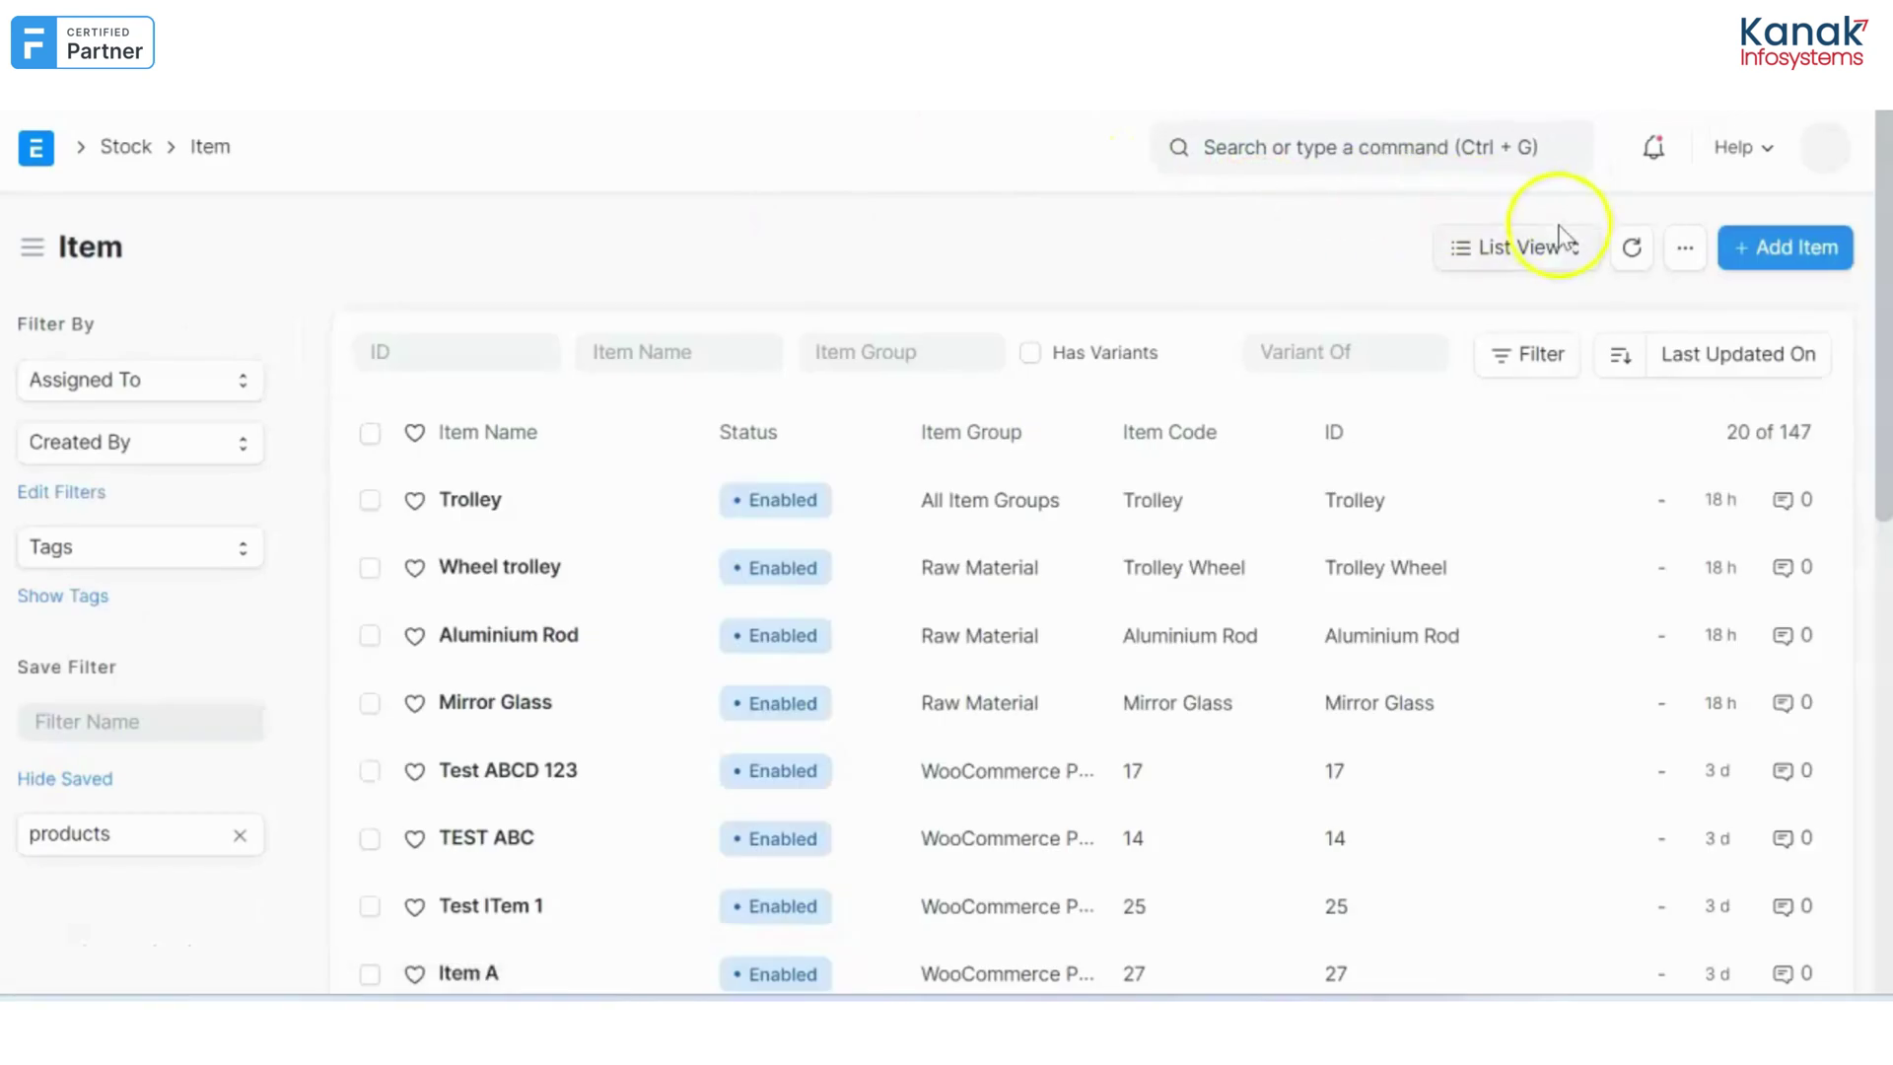
left_click(1769, 262)
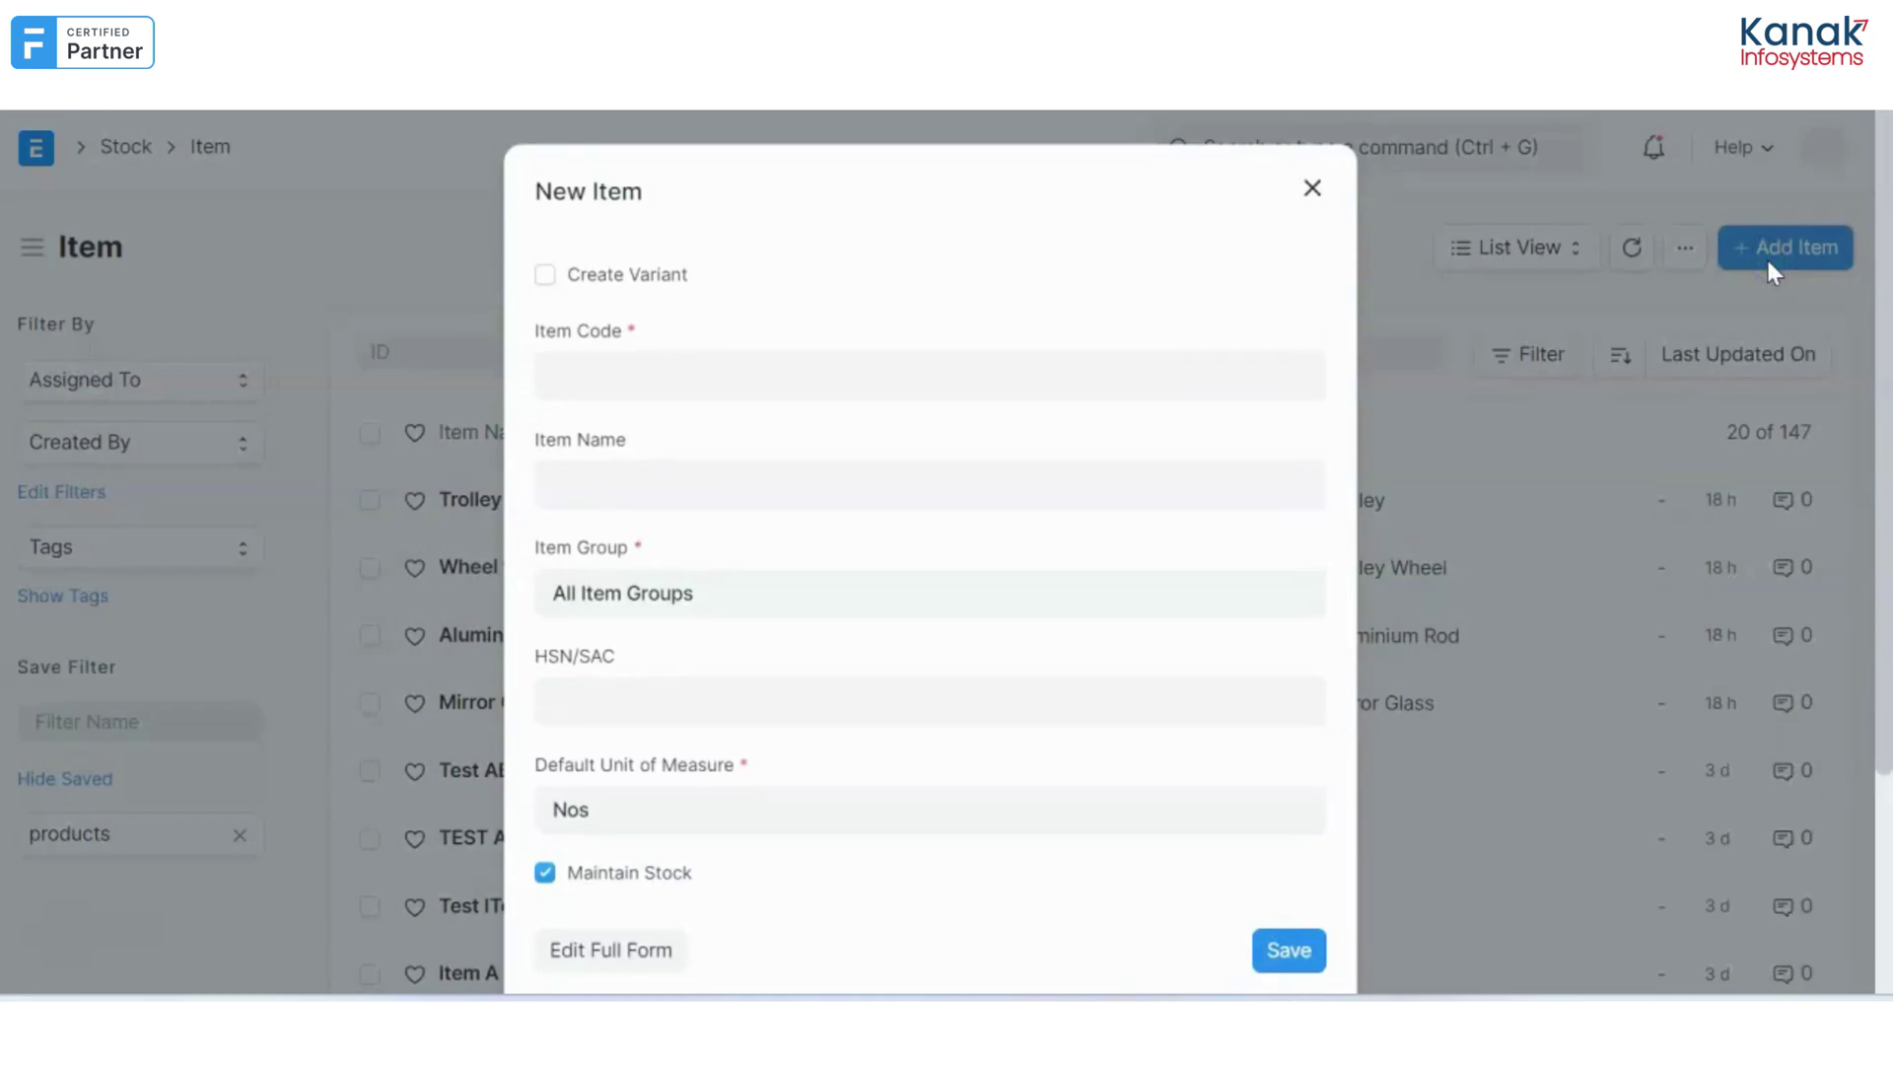
left_click(1095, 368)
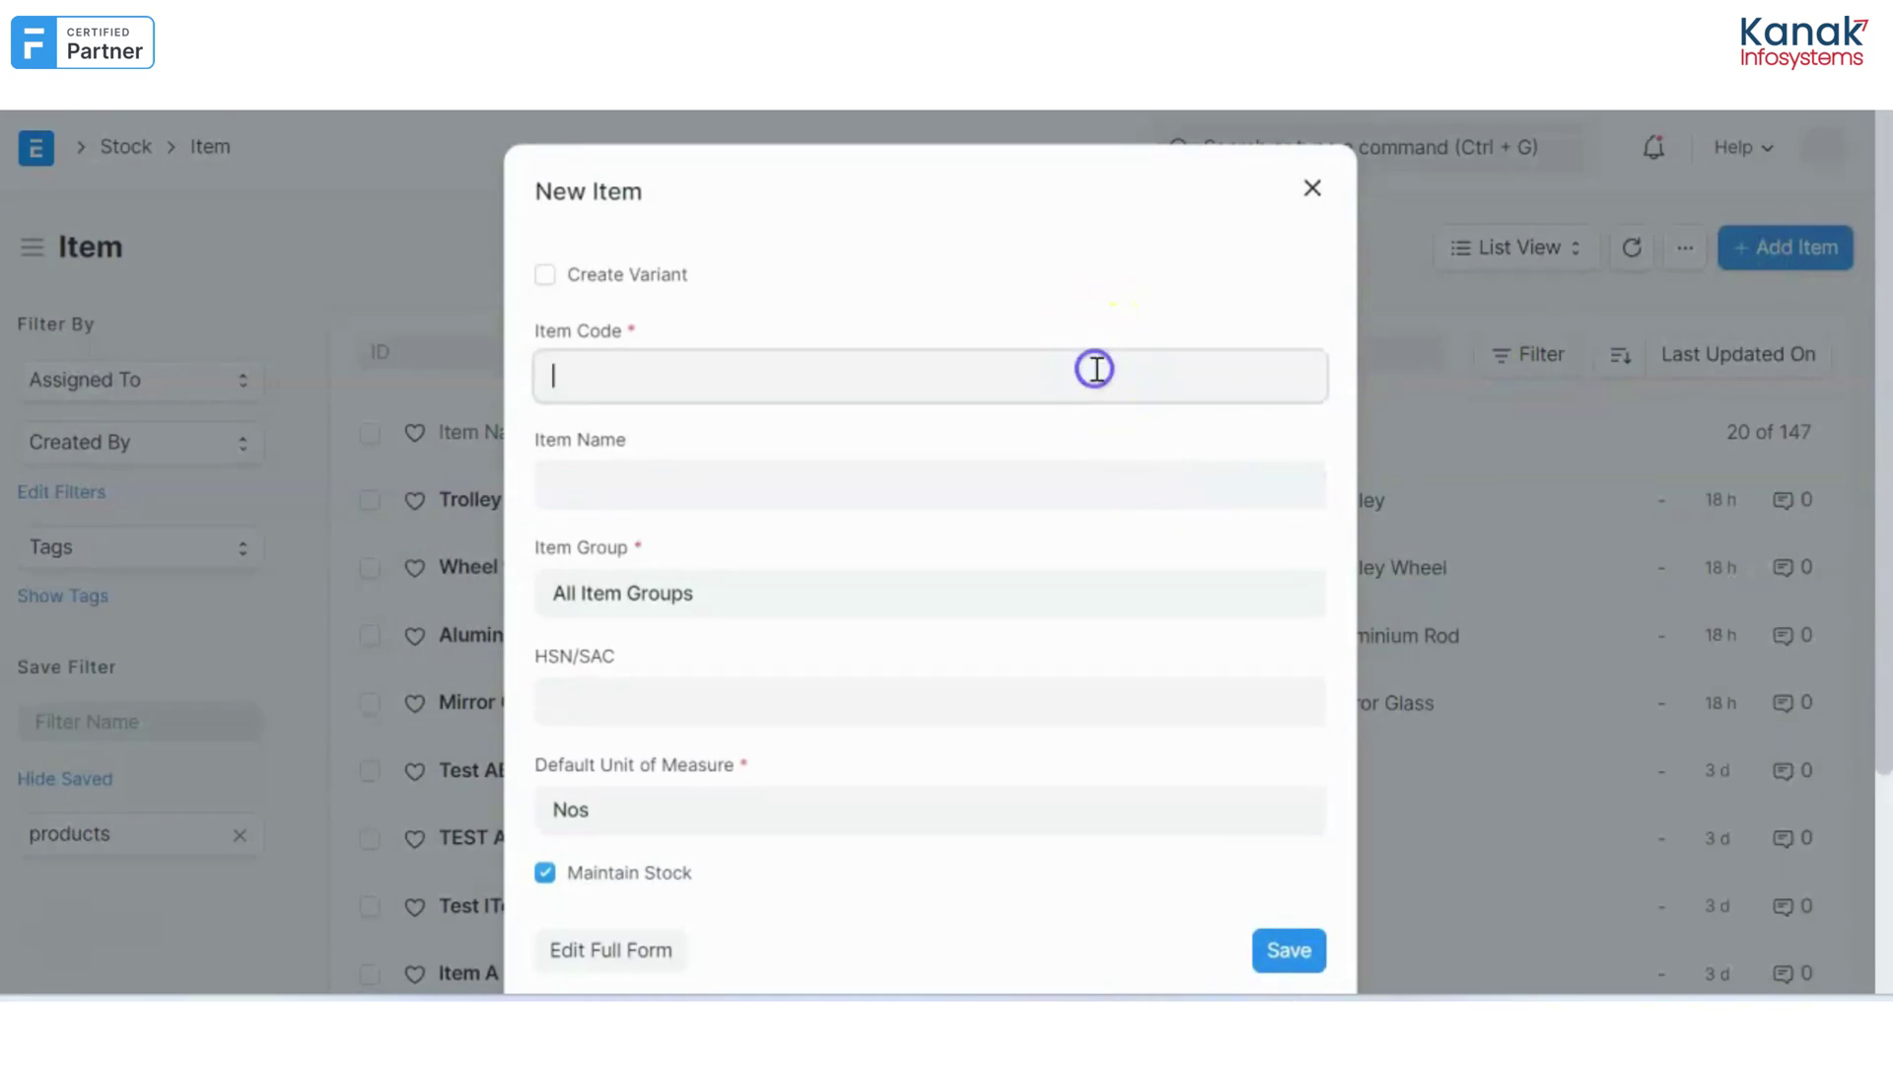
type("Co")
type("ffee ")
type("s")
type("01")
- Name it Coffee Facewash, set item group Products, and save it
left_click(981, 484)
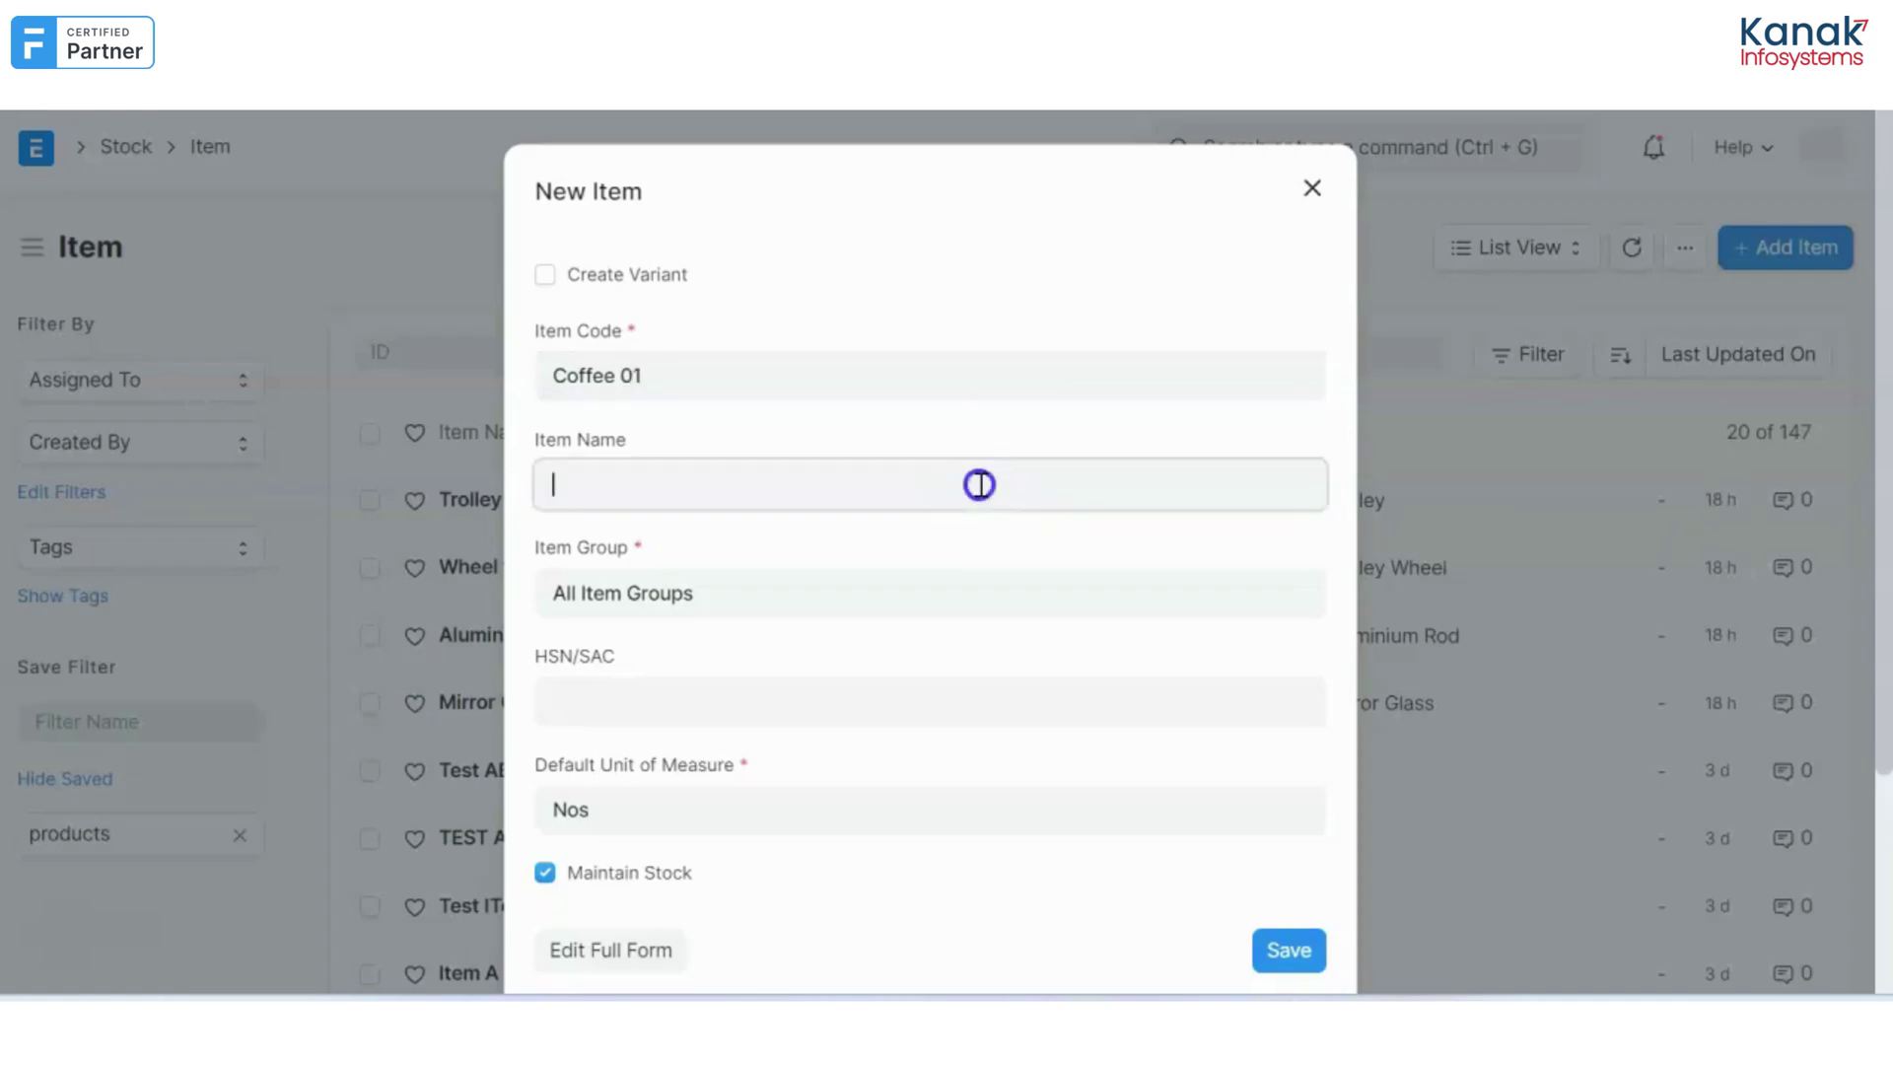
type("Coffee Facewash")
left_click(861, 624)
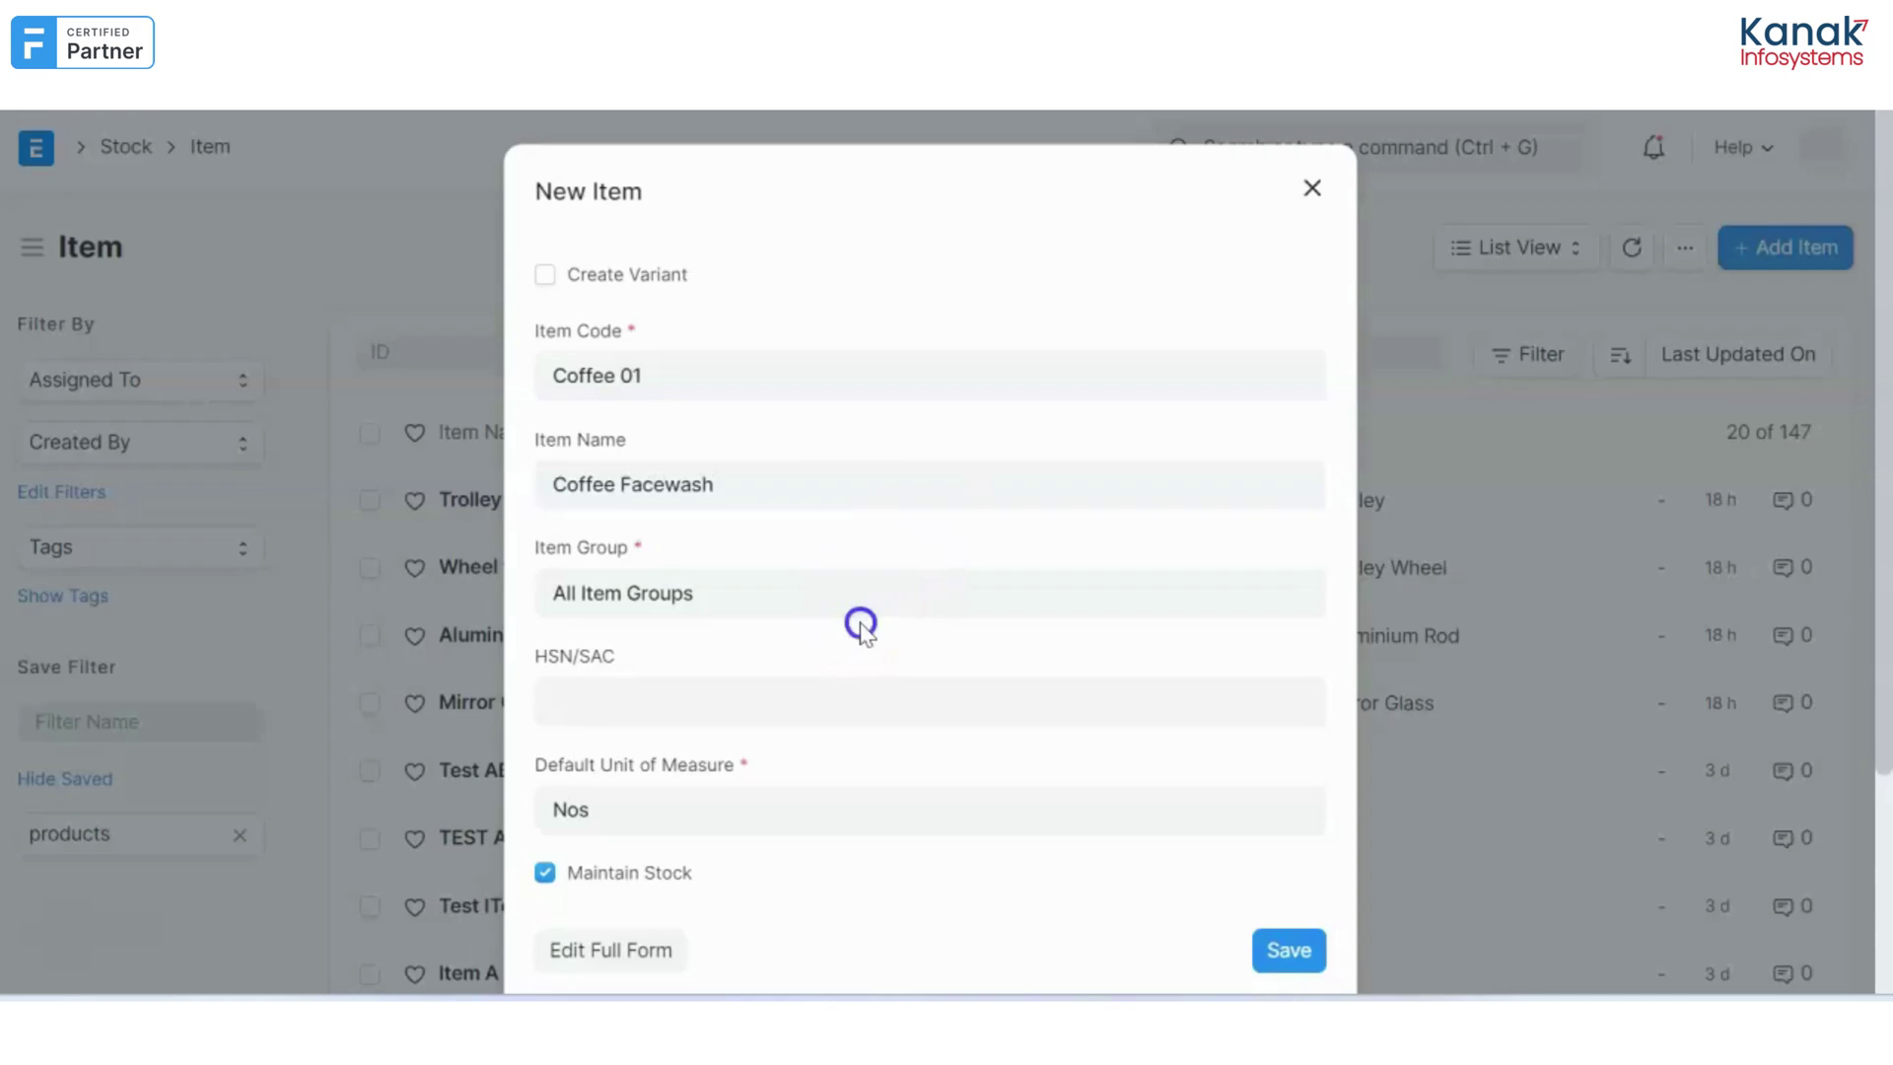
left_click(849, 601)
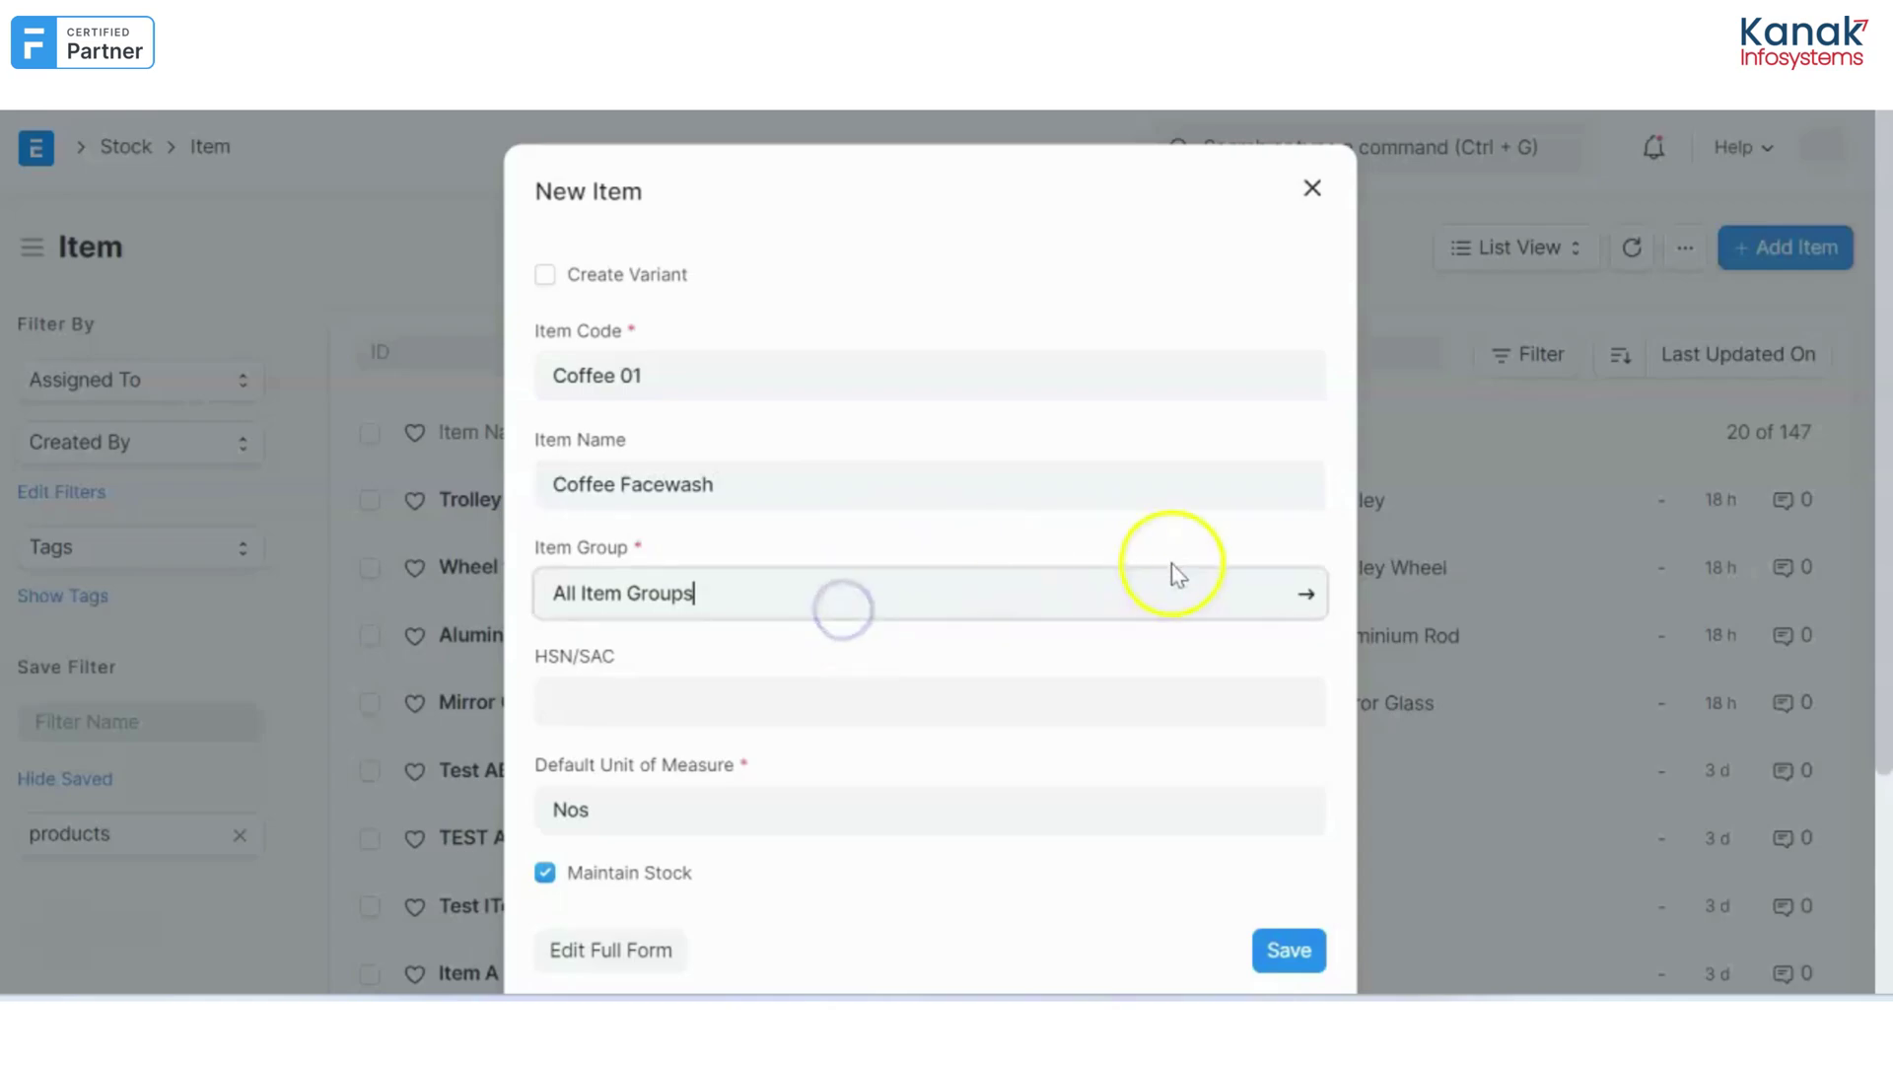
key("BackSpace")
key("BackSpace")
key("BackSpace")
key("BackSpace")
key("BackSpace")
key("BackSpace")
key("BackSpace")
key("BackSpace")
key("BackSpace")
key("BackSpace")
key("BackSpace")
key("BackSpace")
key("BackSpace")
key("BackSpace")
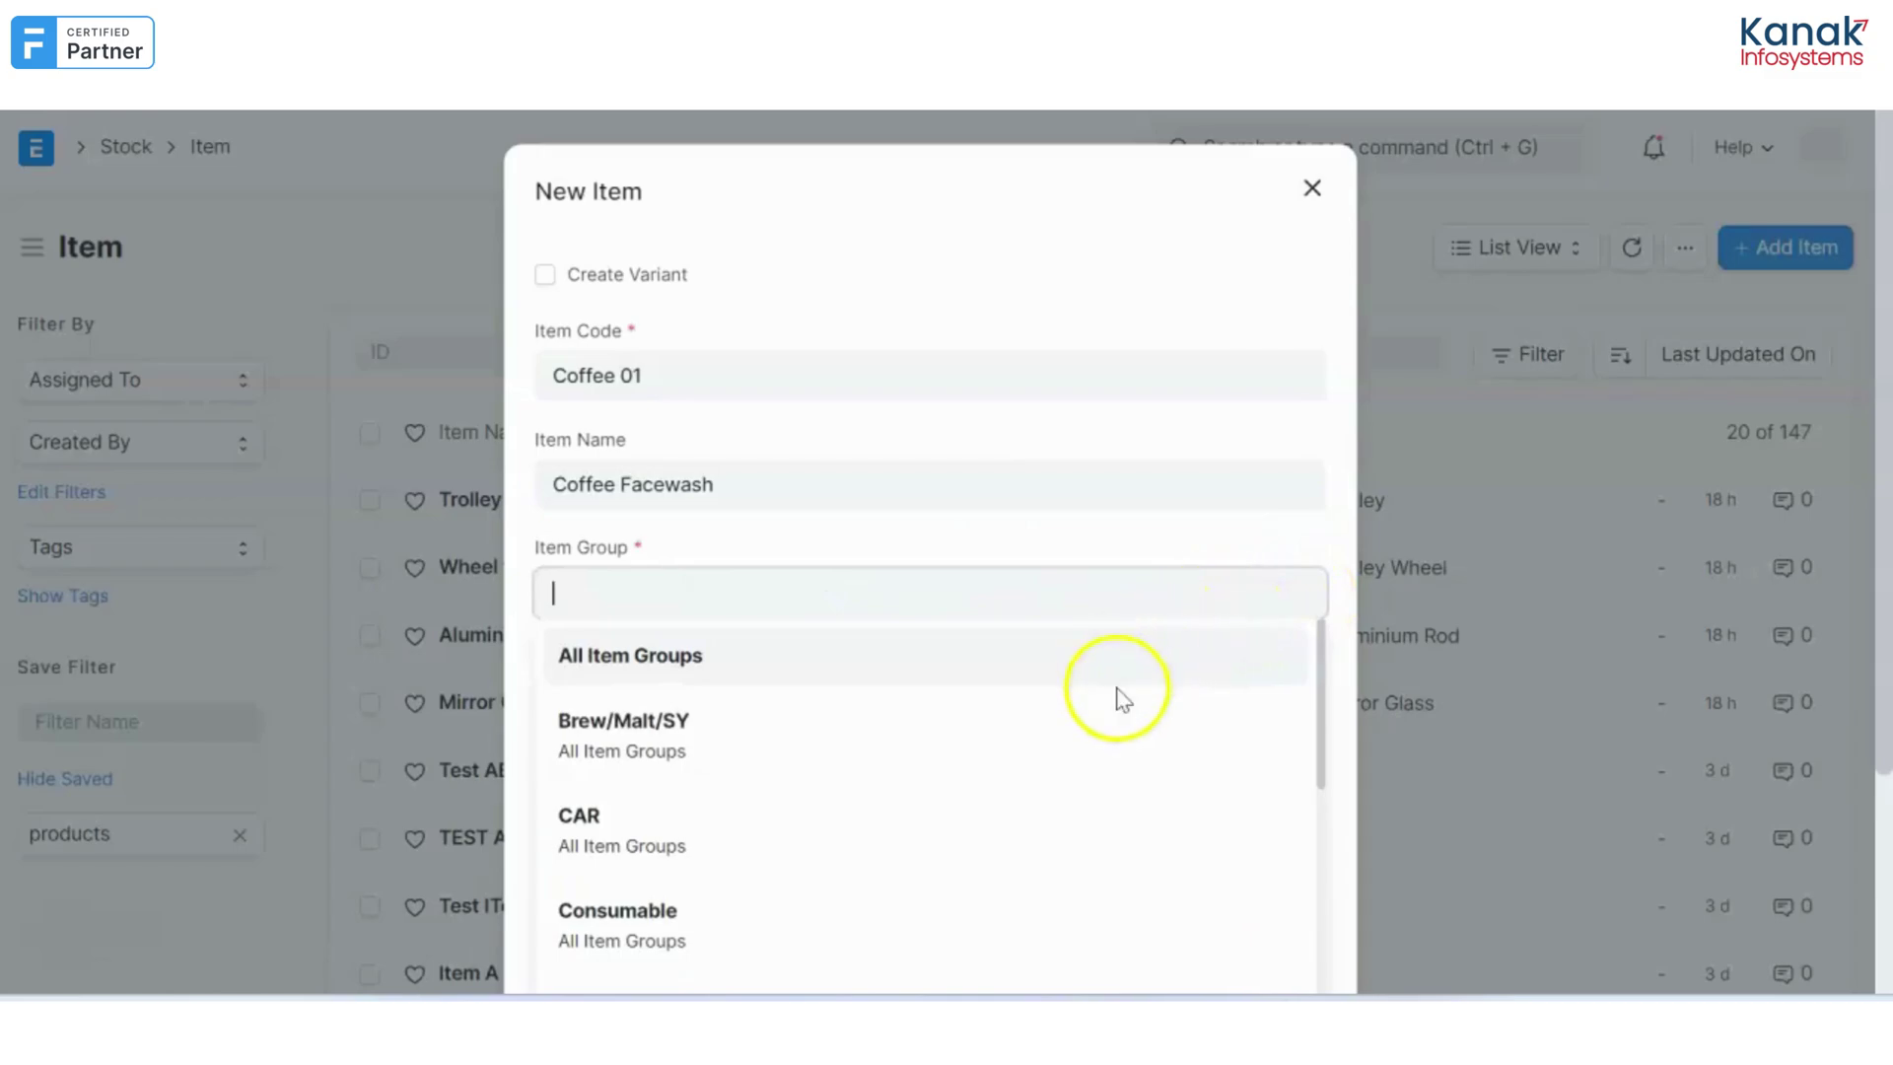
scroll(1141, 670, "down", 5)
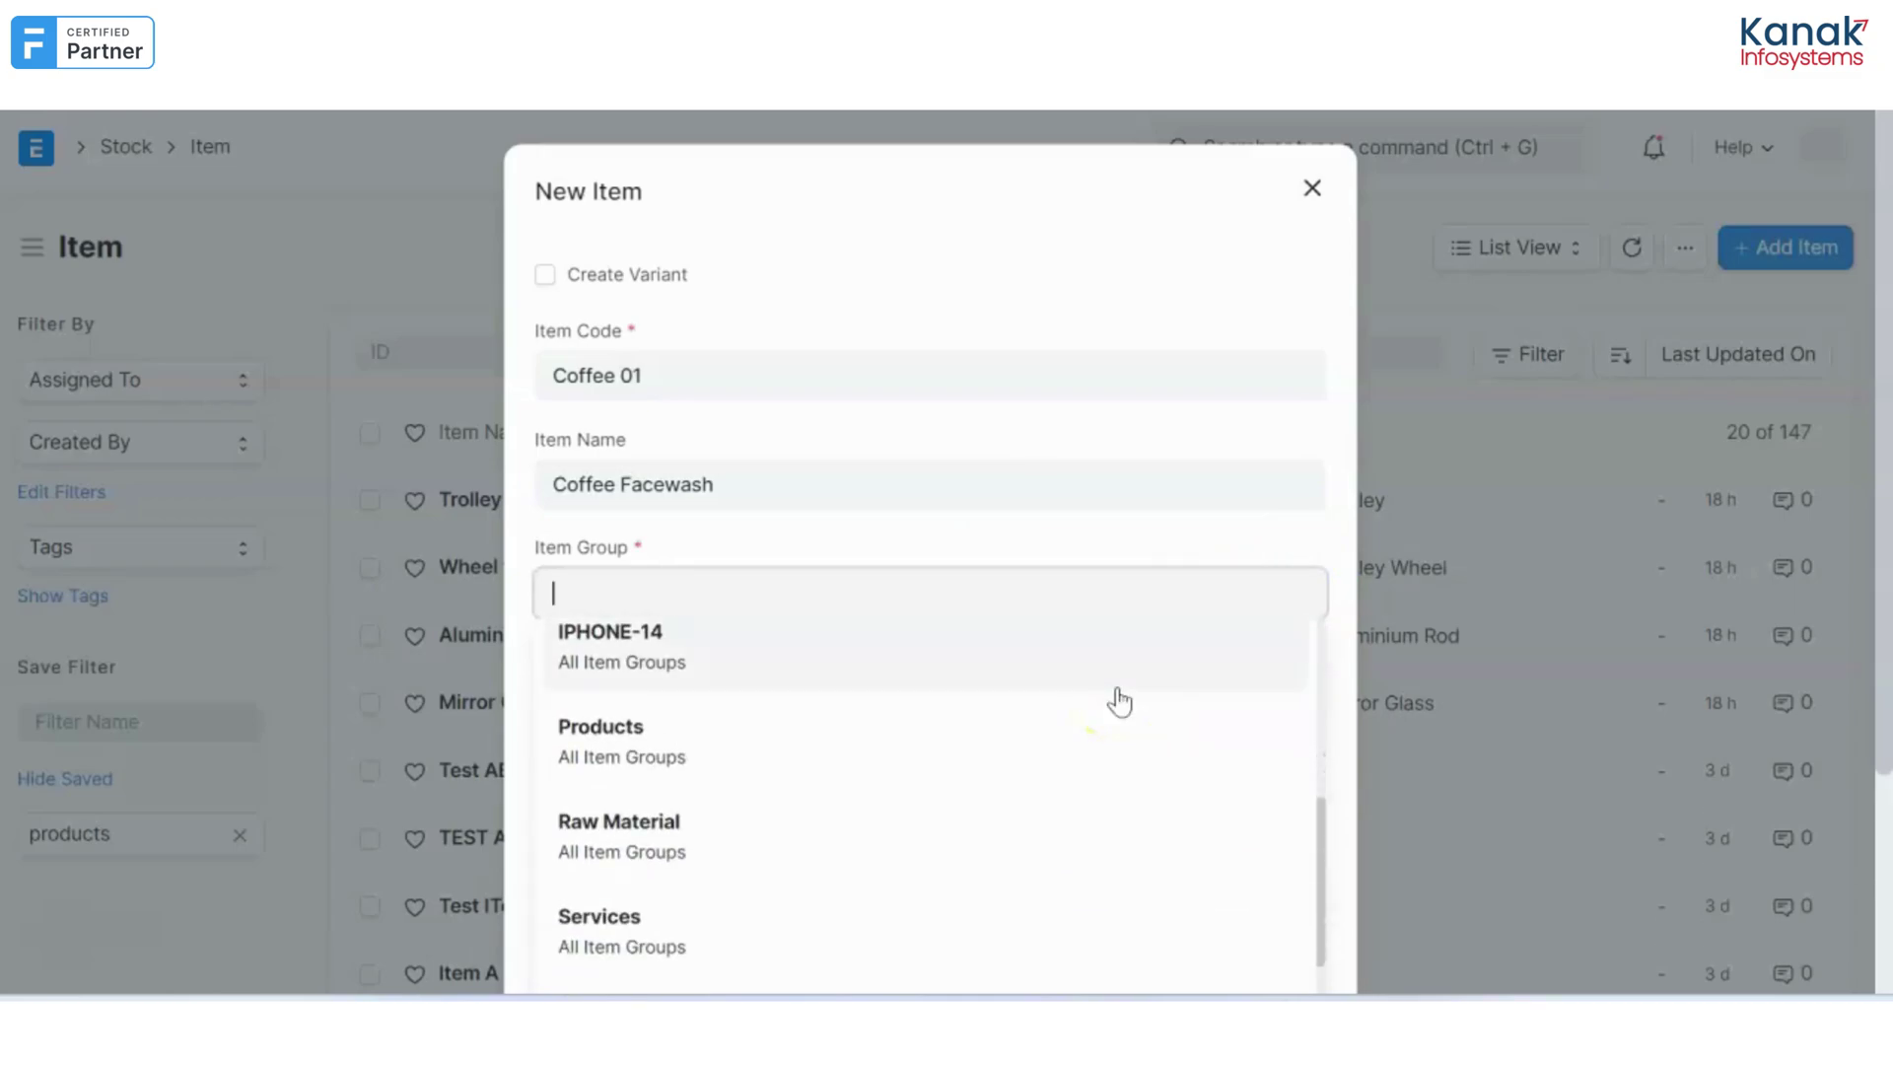
left_click(944, 754)
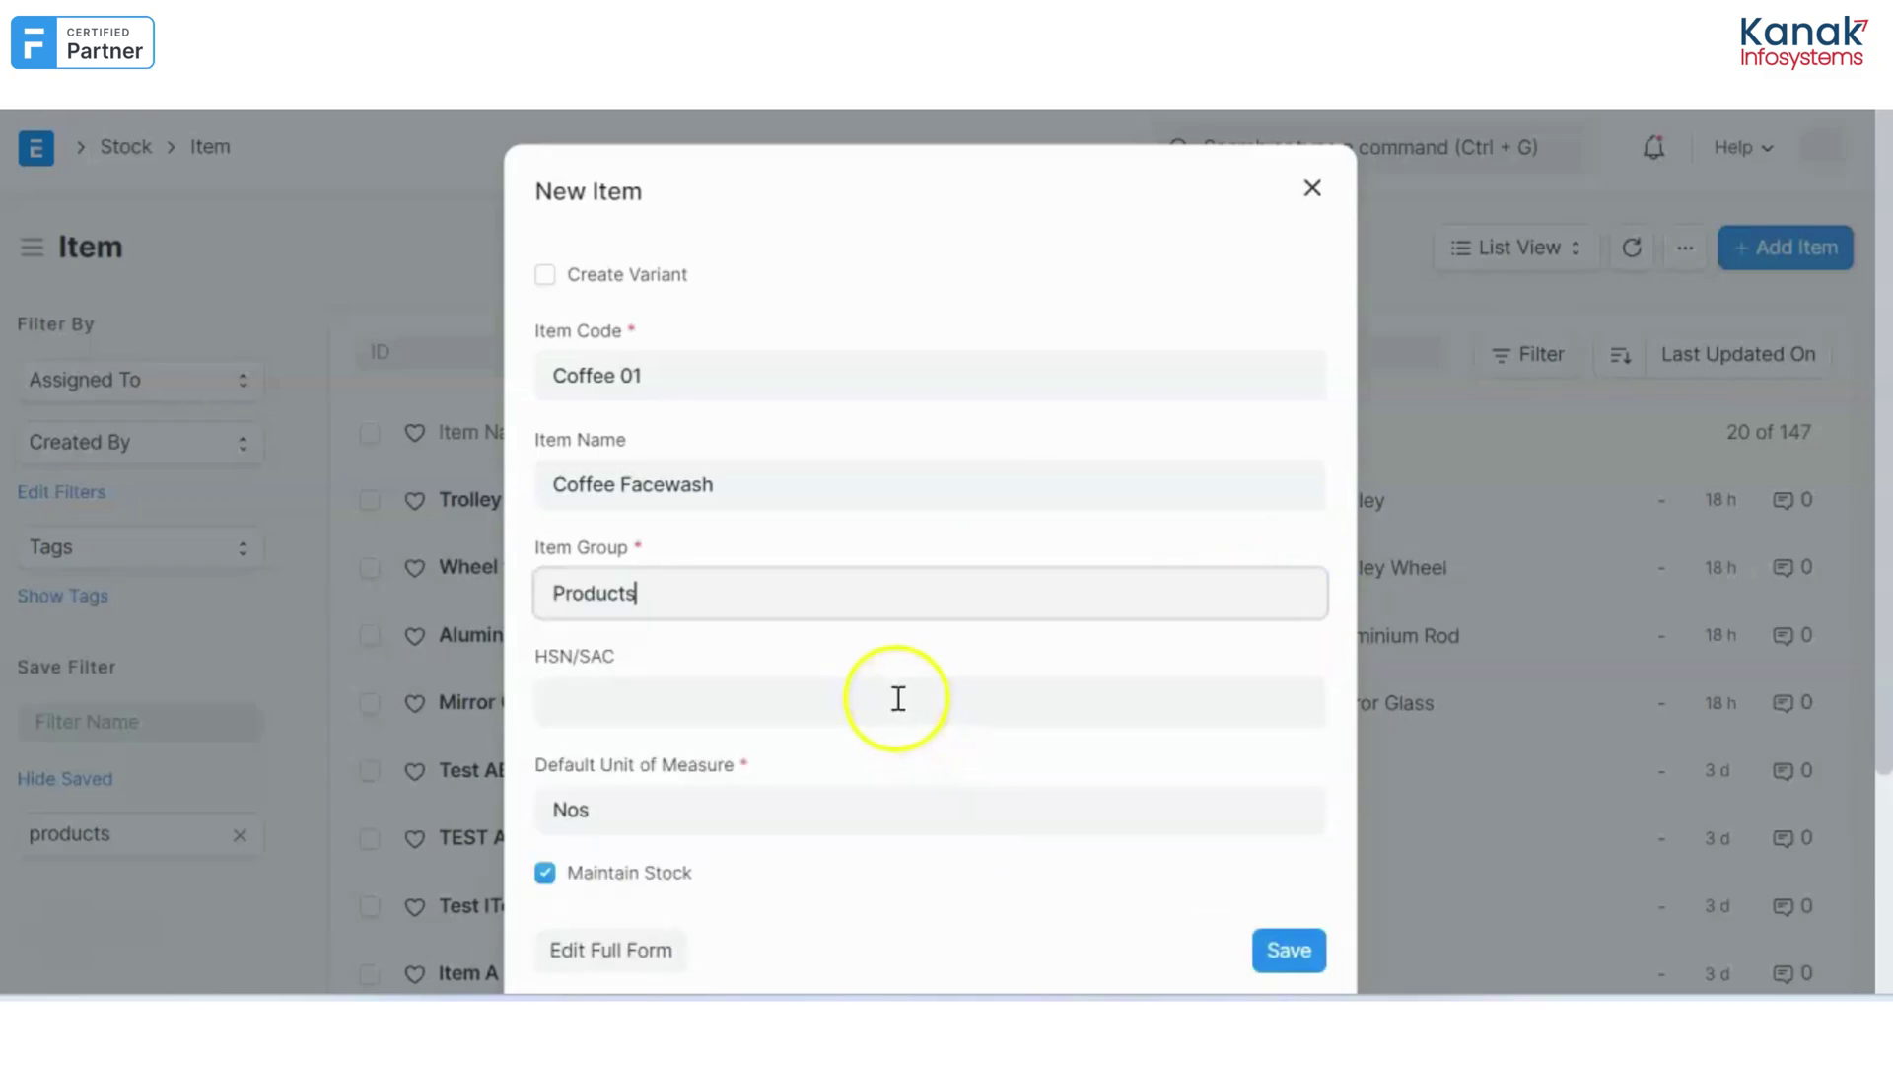
scroll(899, 698, "down", 3)
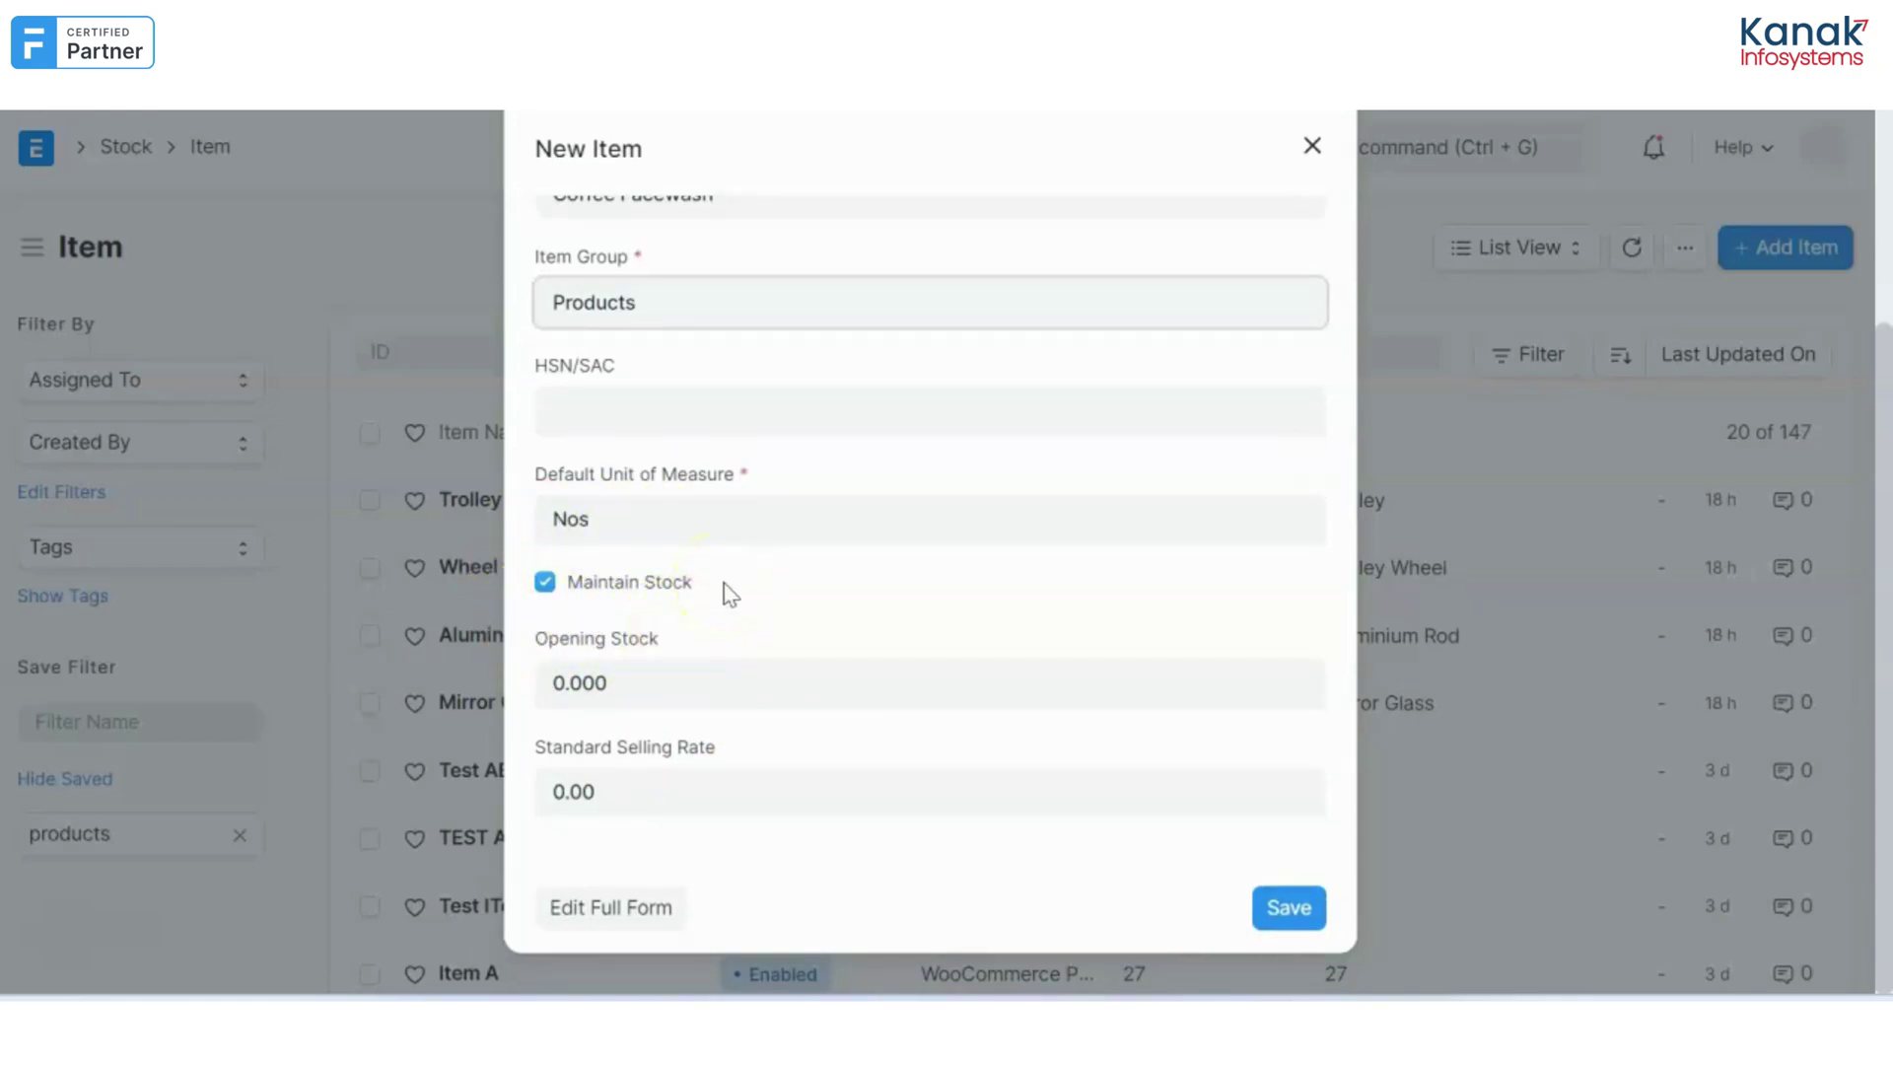
left_click(1288, 907)
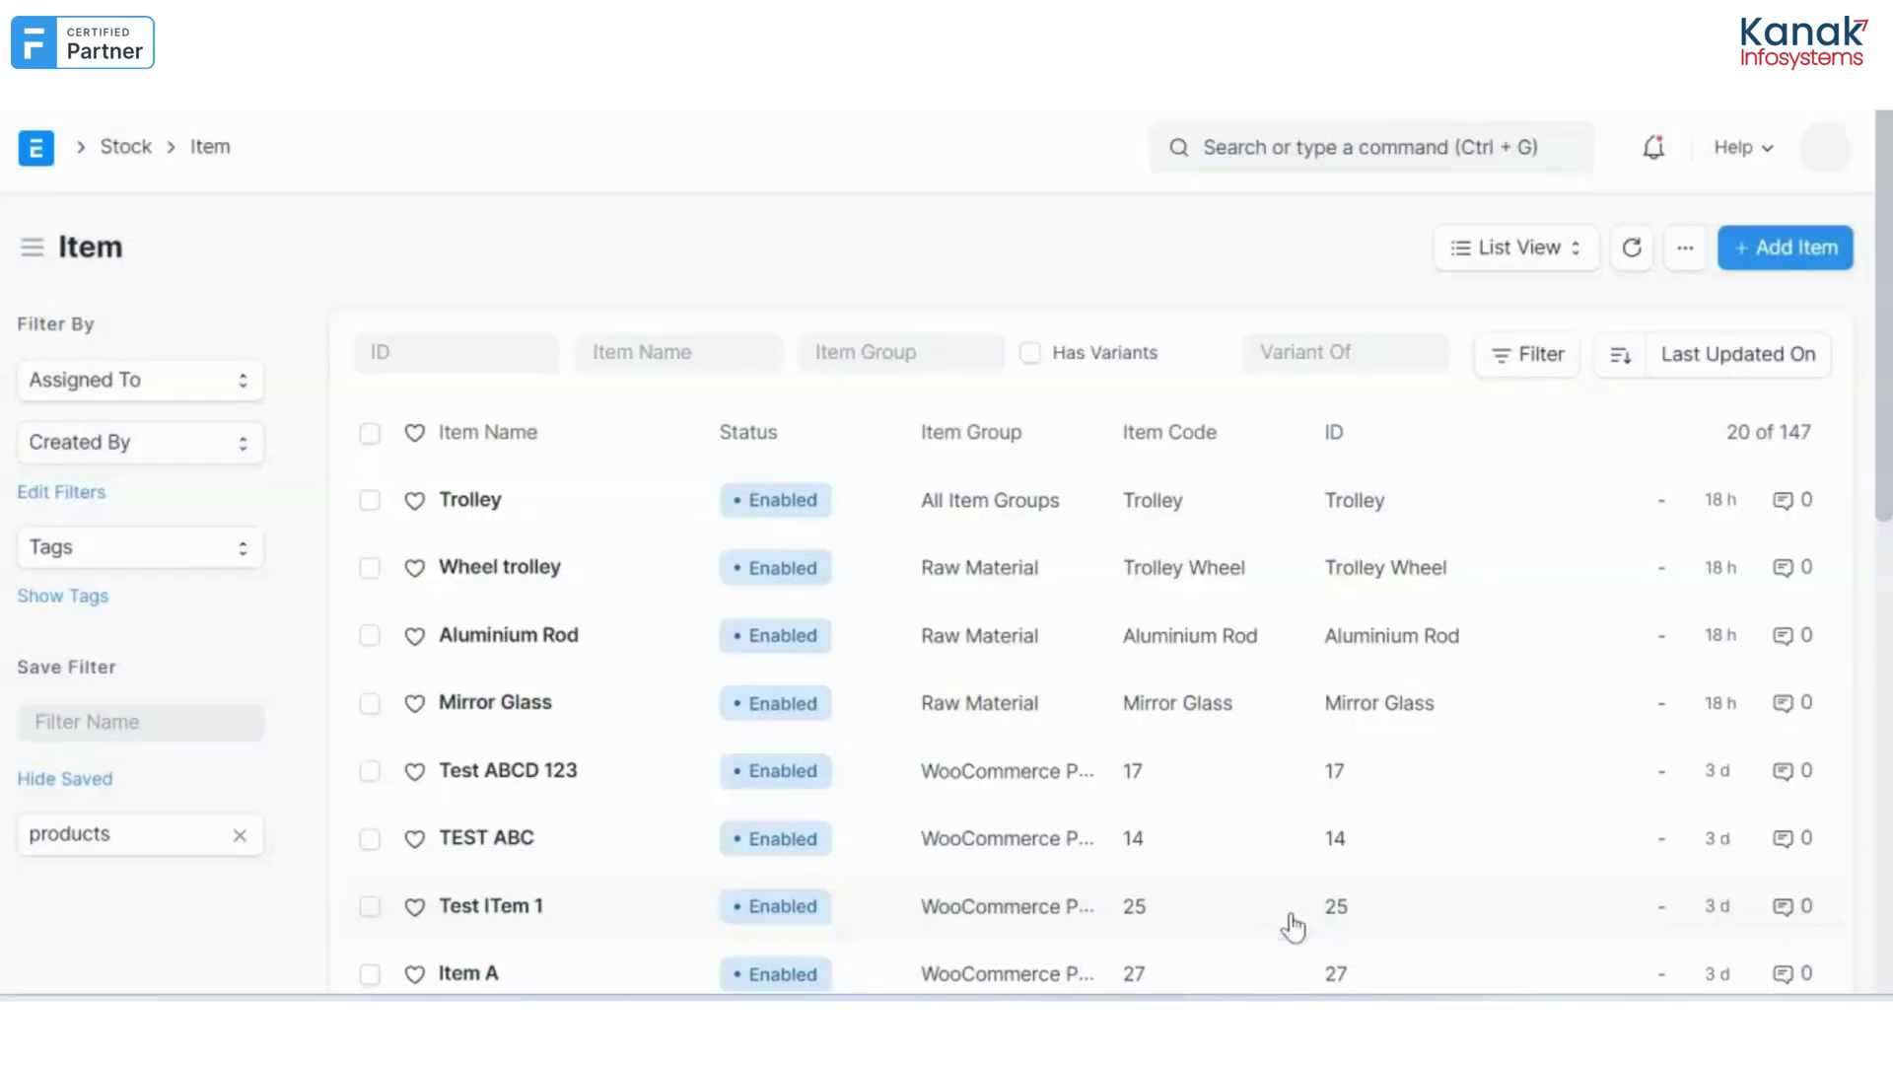
- Start a new item with code Coffe 02 and name Coffee Scrub
left_click(1814, 273)
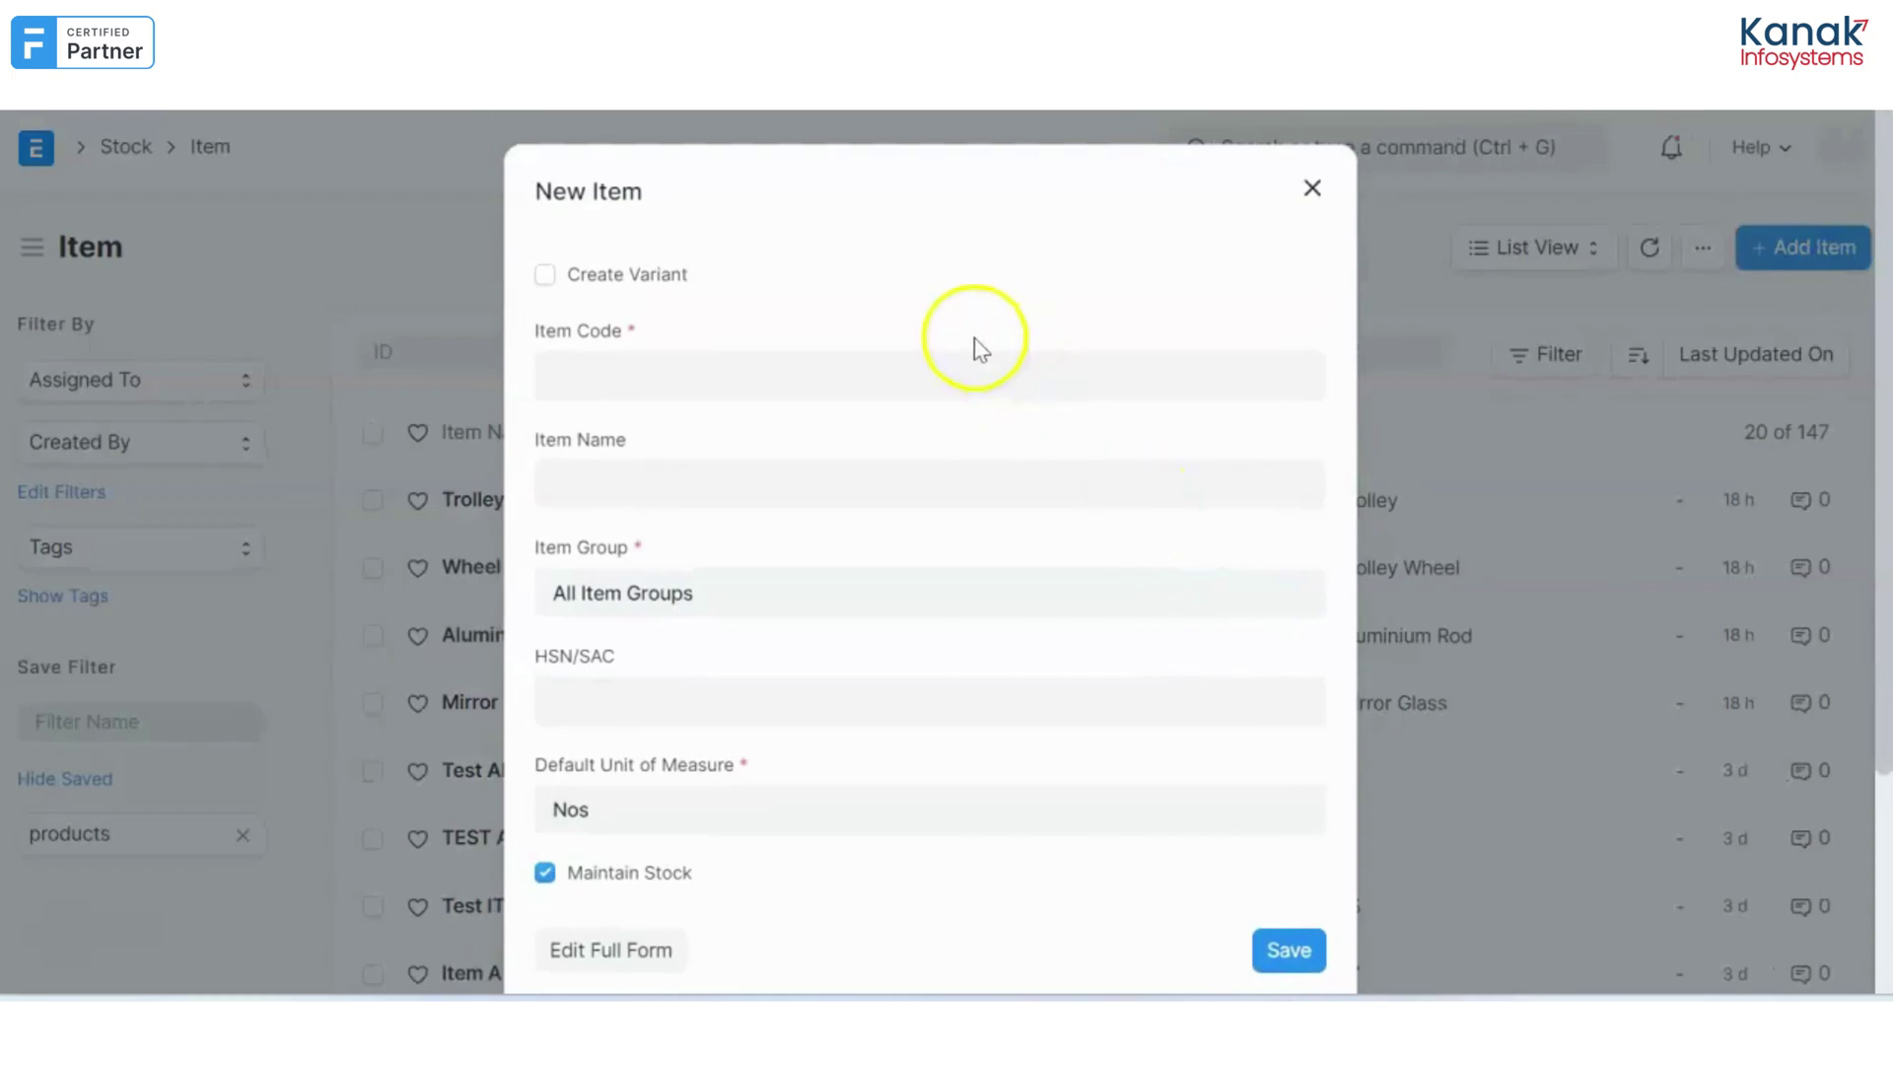
left_click(974, 375)
type("Cooffe")
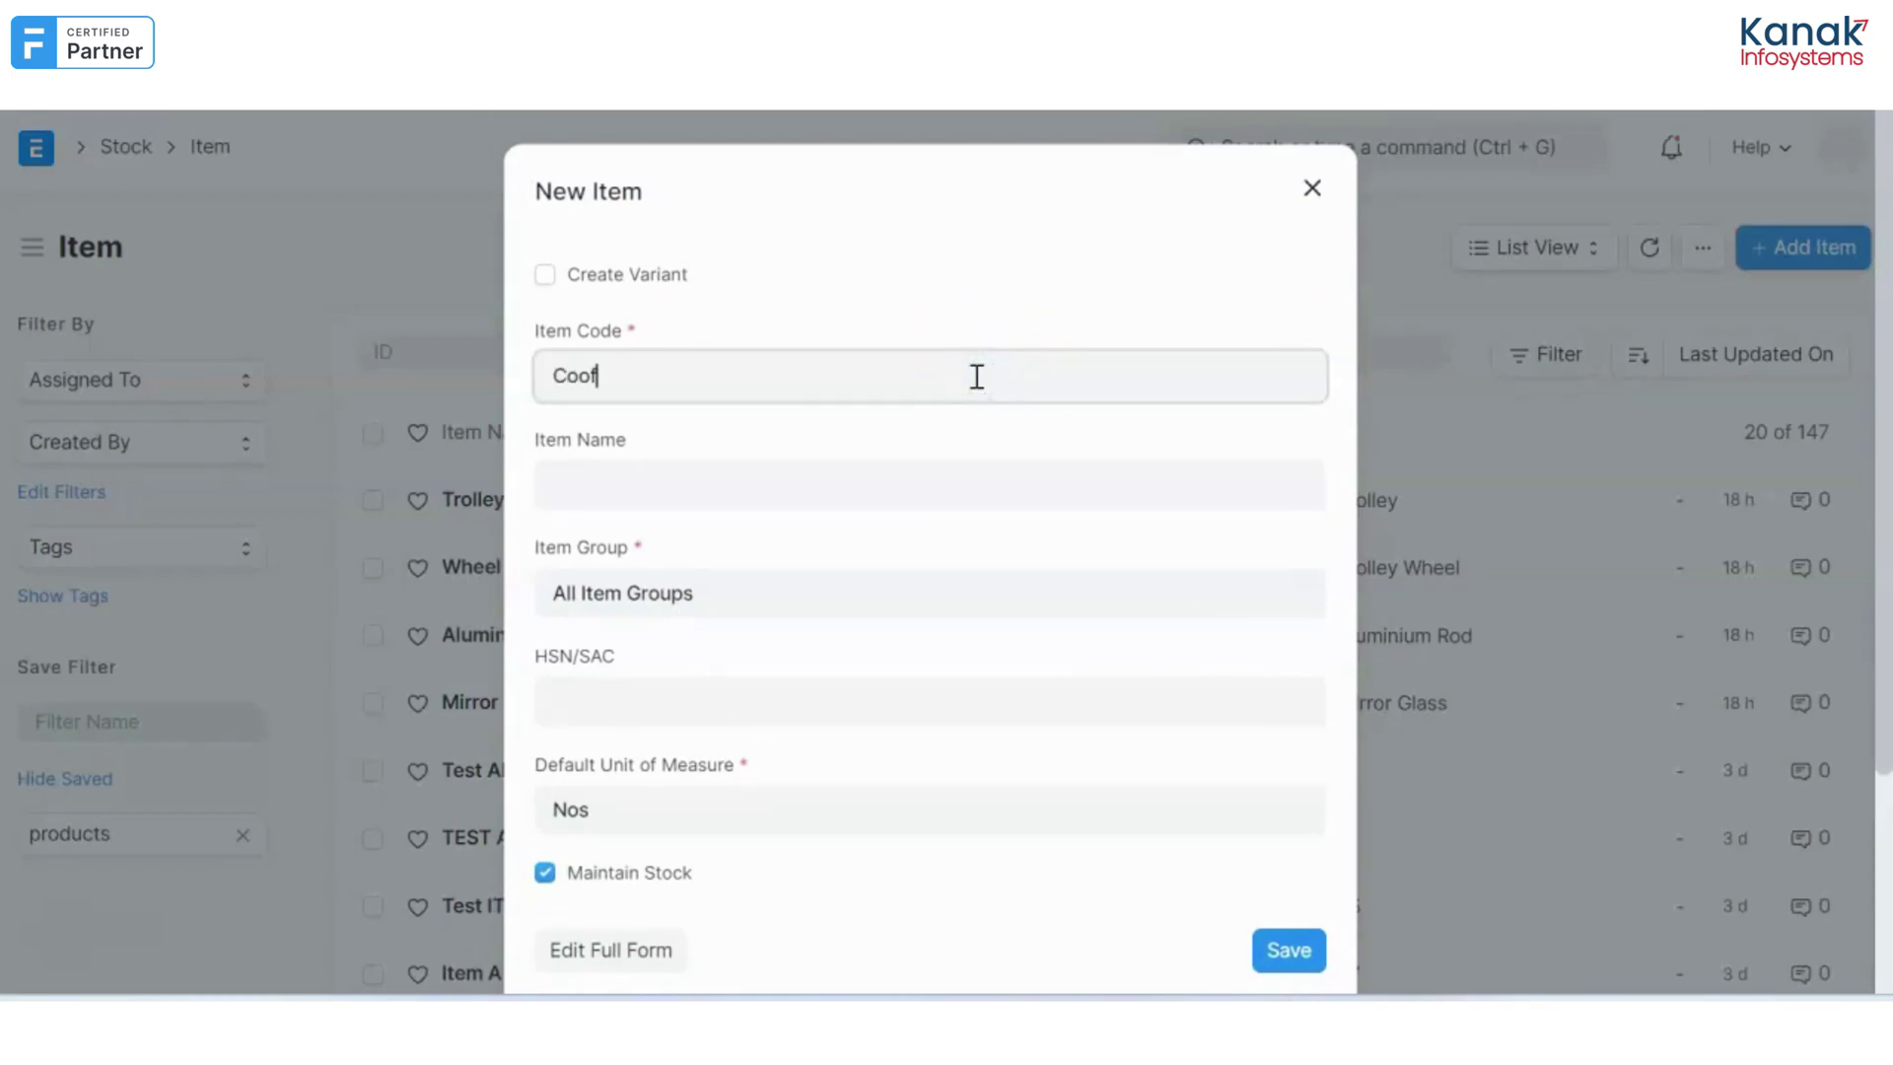
key("BackSpace")
key("BackSpace")
key("BackSpace")
key("BackSpace")
type("ffe 02")
left_click(943, 484)
type("Coffe")
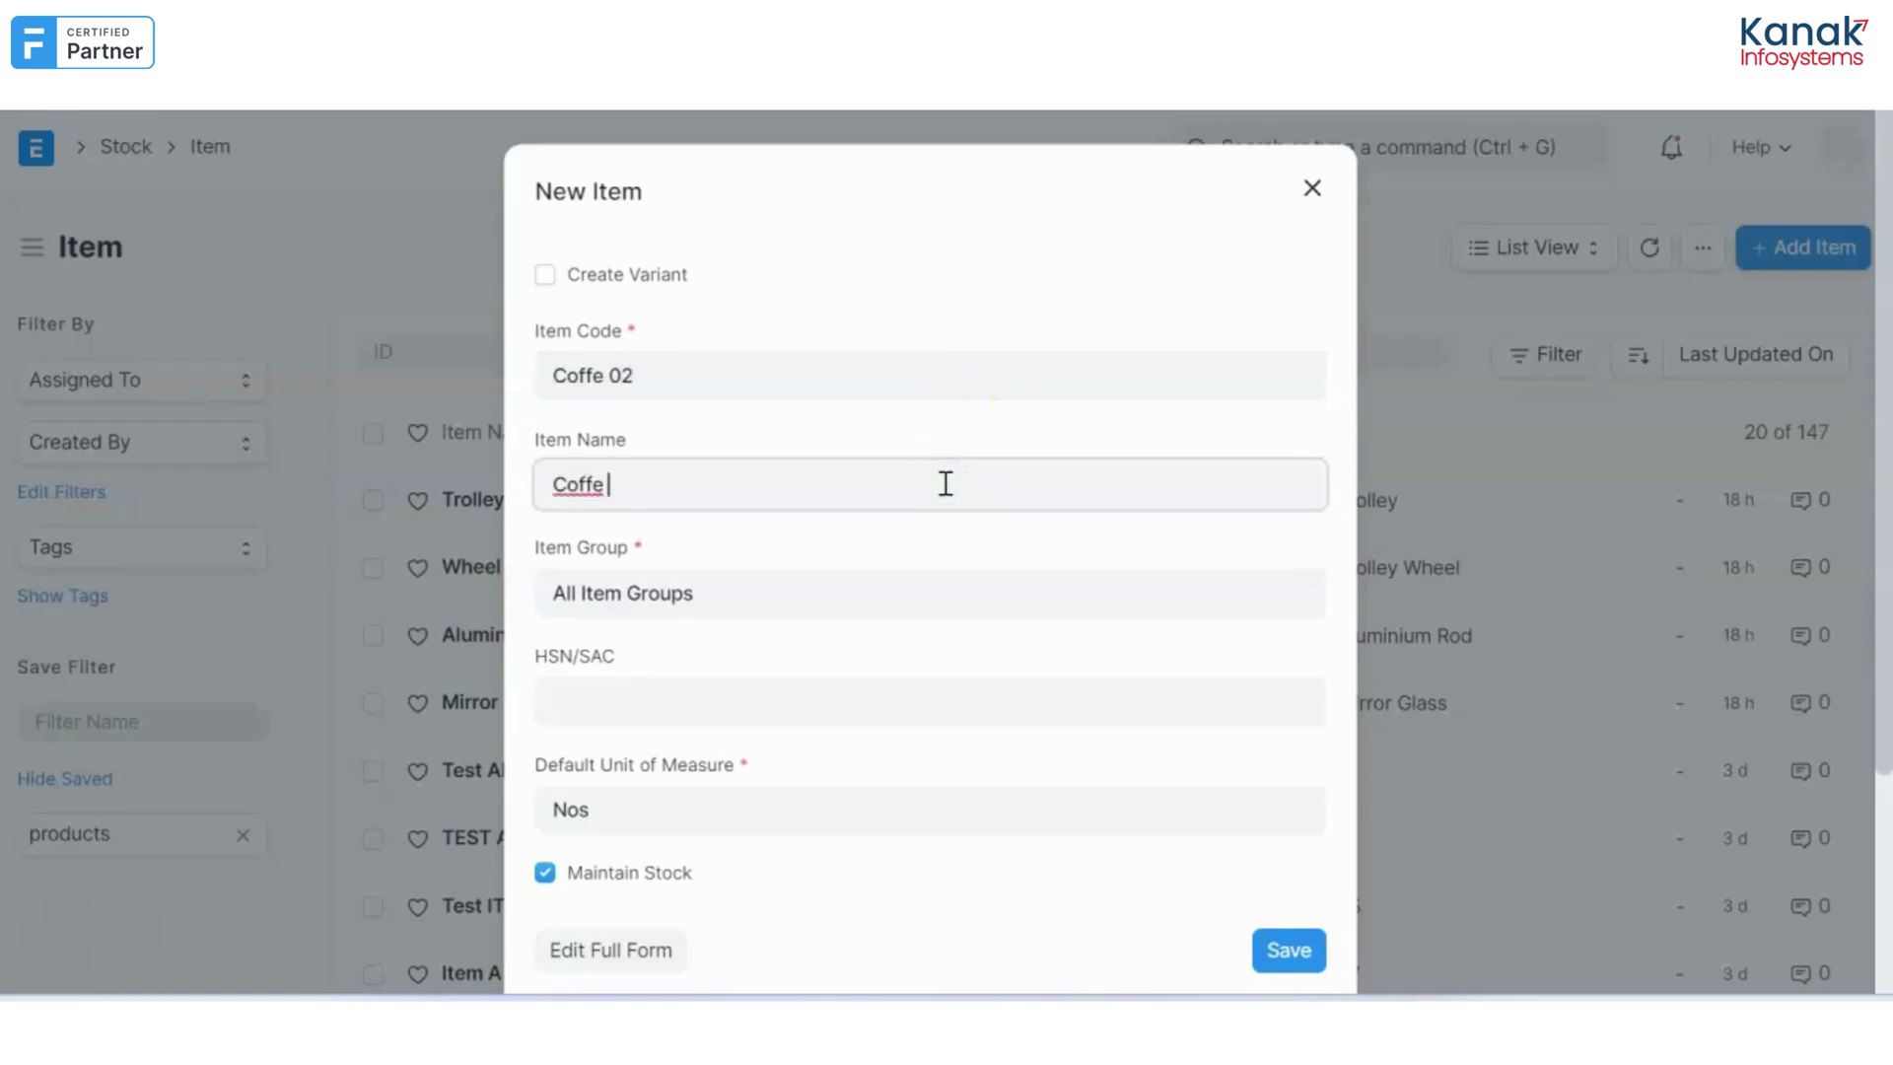
key("BackSpace")
type("e Scrub")
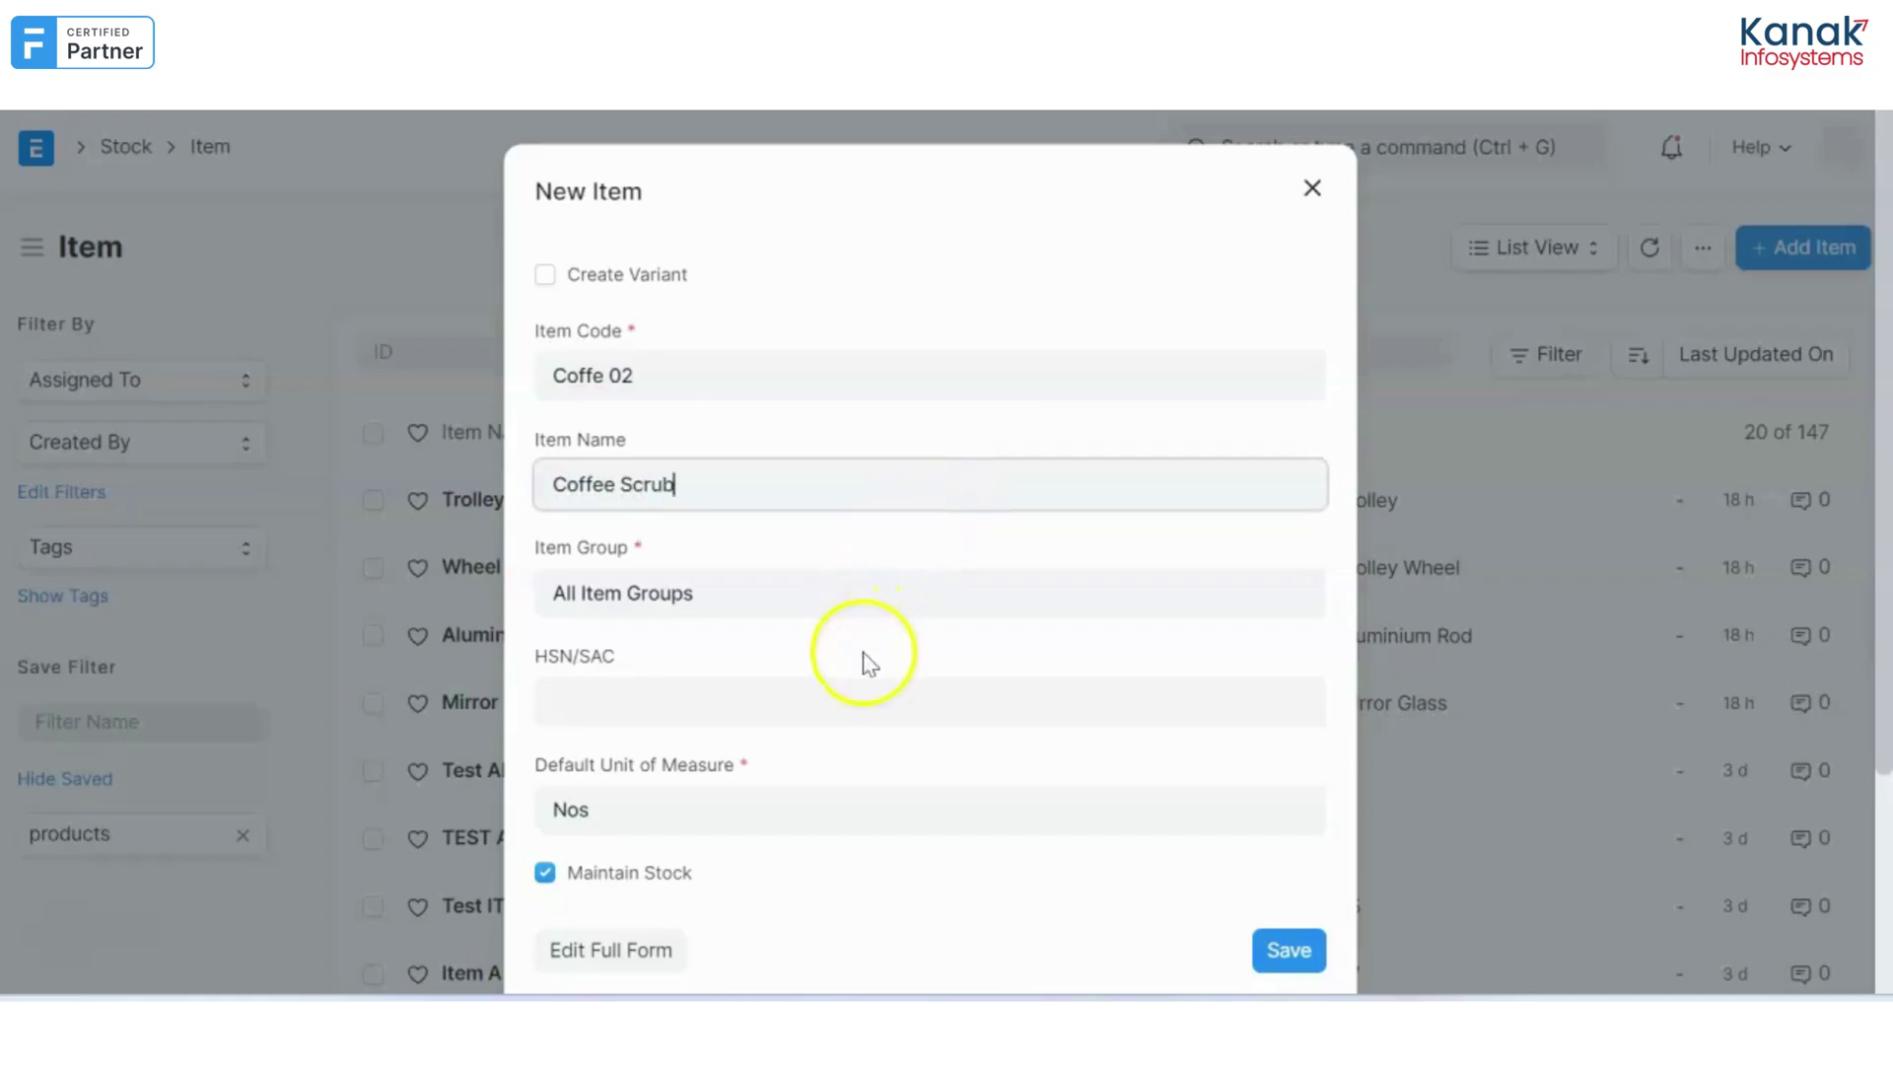
- Set its item group to Products and save it
left_click(842, 605)
key("BackSpace")
key("BackSpace")
key("BackSpace")
key("BackSpace")
key("BackSpace")
key("BackSpace")
key("BackSpace")
key("BackSpace")
key("BackSpace")
key("BackSpace")
key("BackSpace")
key("BackSpace")
key("BackSpace")
key("BackSpace")
key("BackSpace")
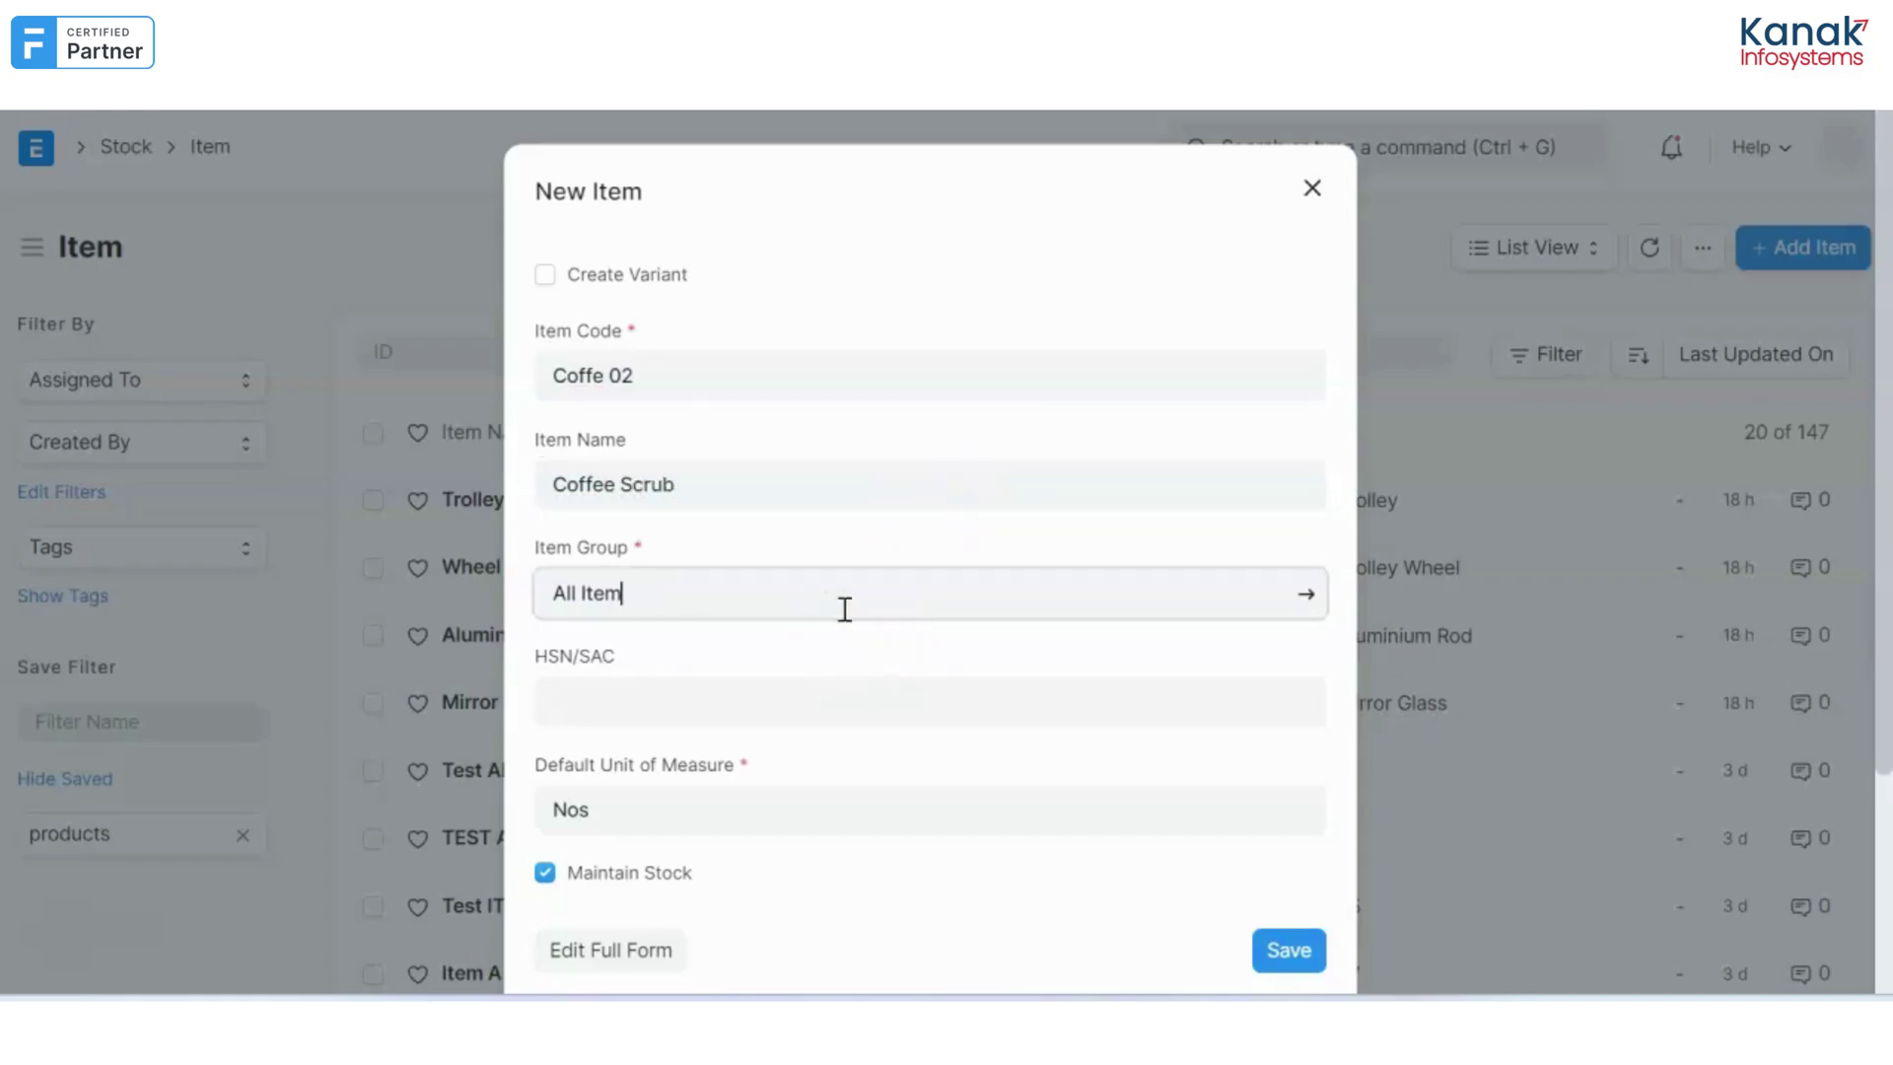
left_click(845, 608)
scroll(812, 877, "down", 4)
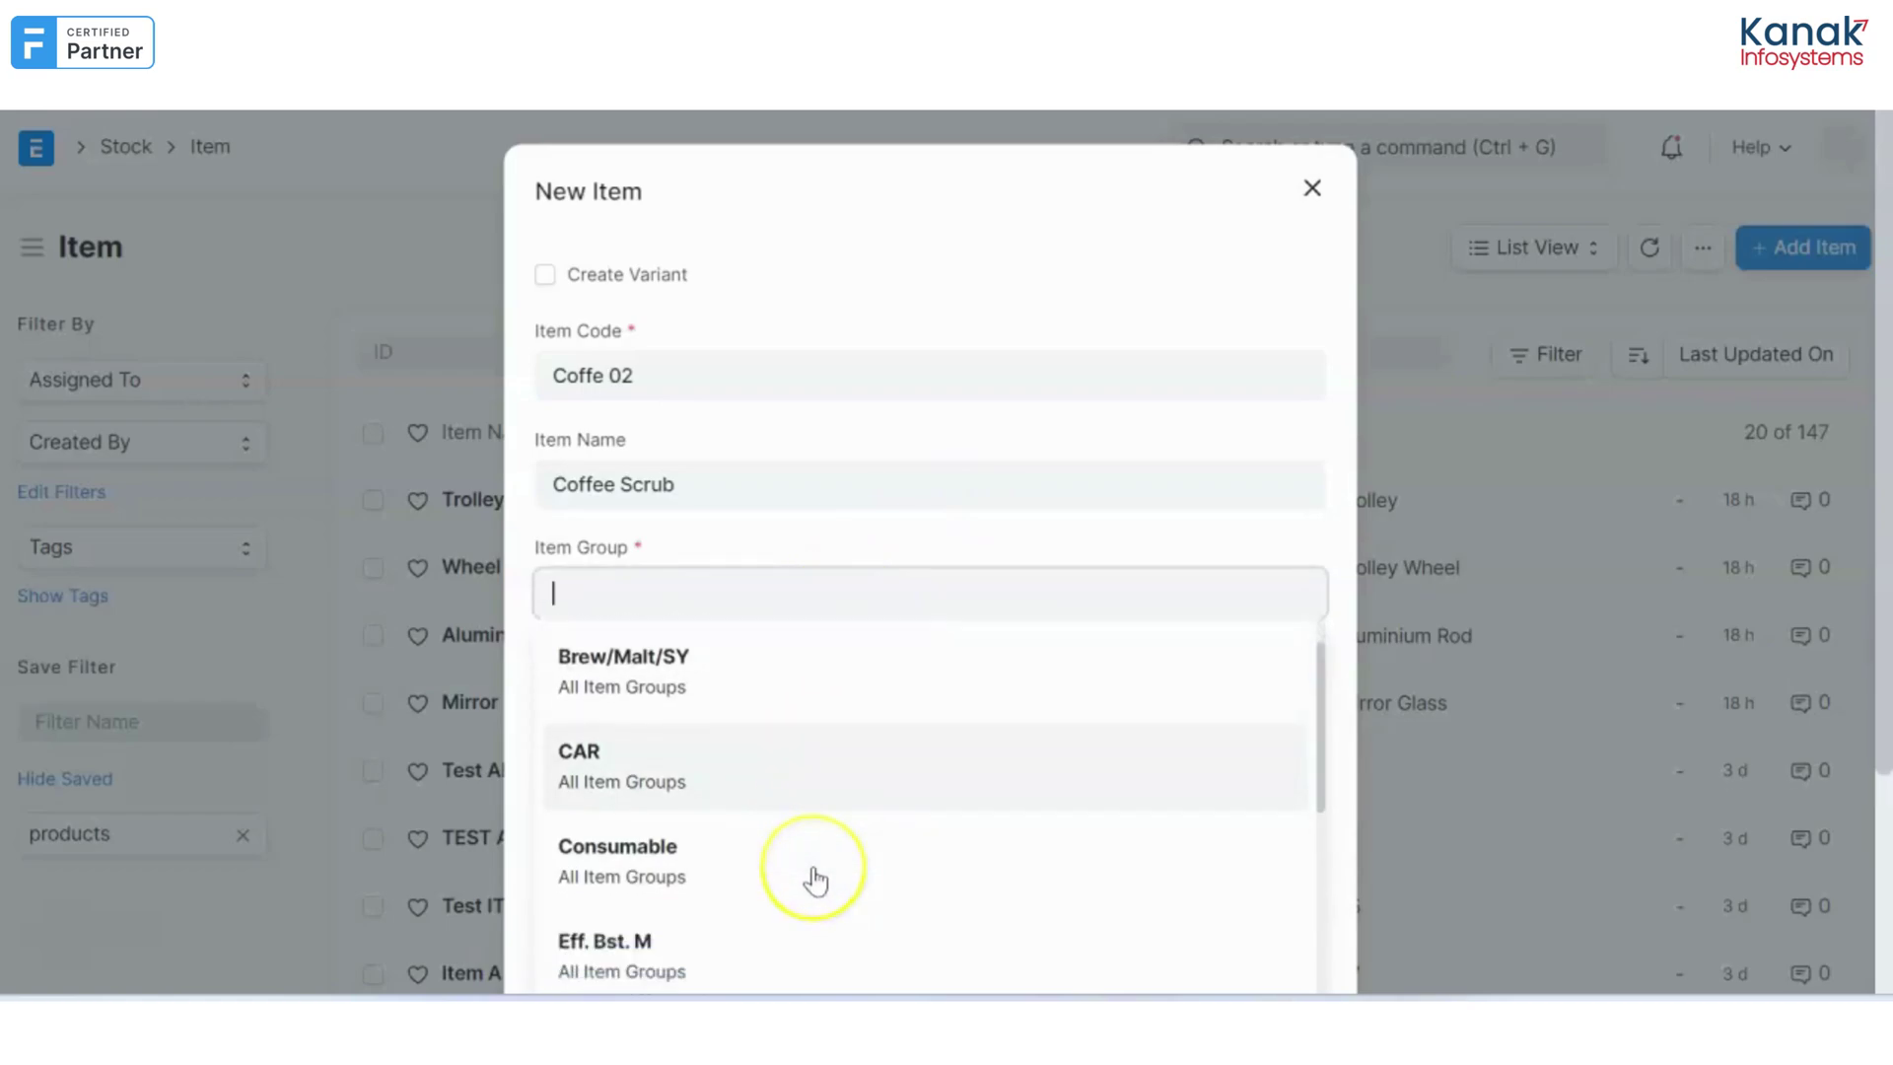
left_click(790, 873)
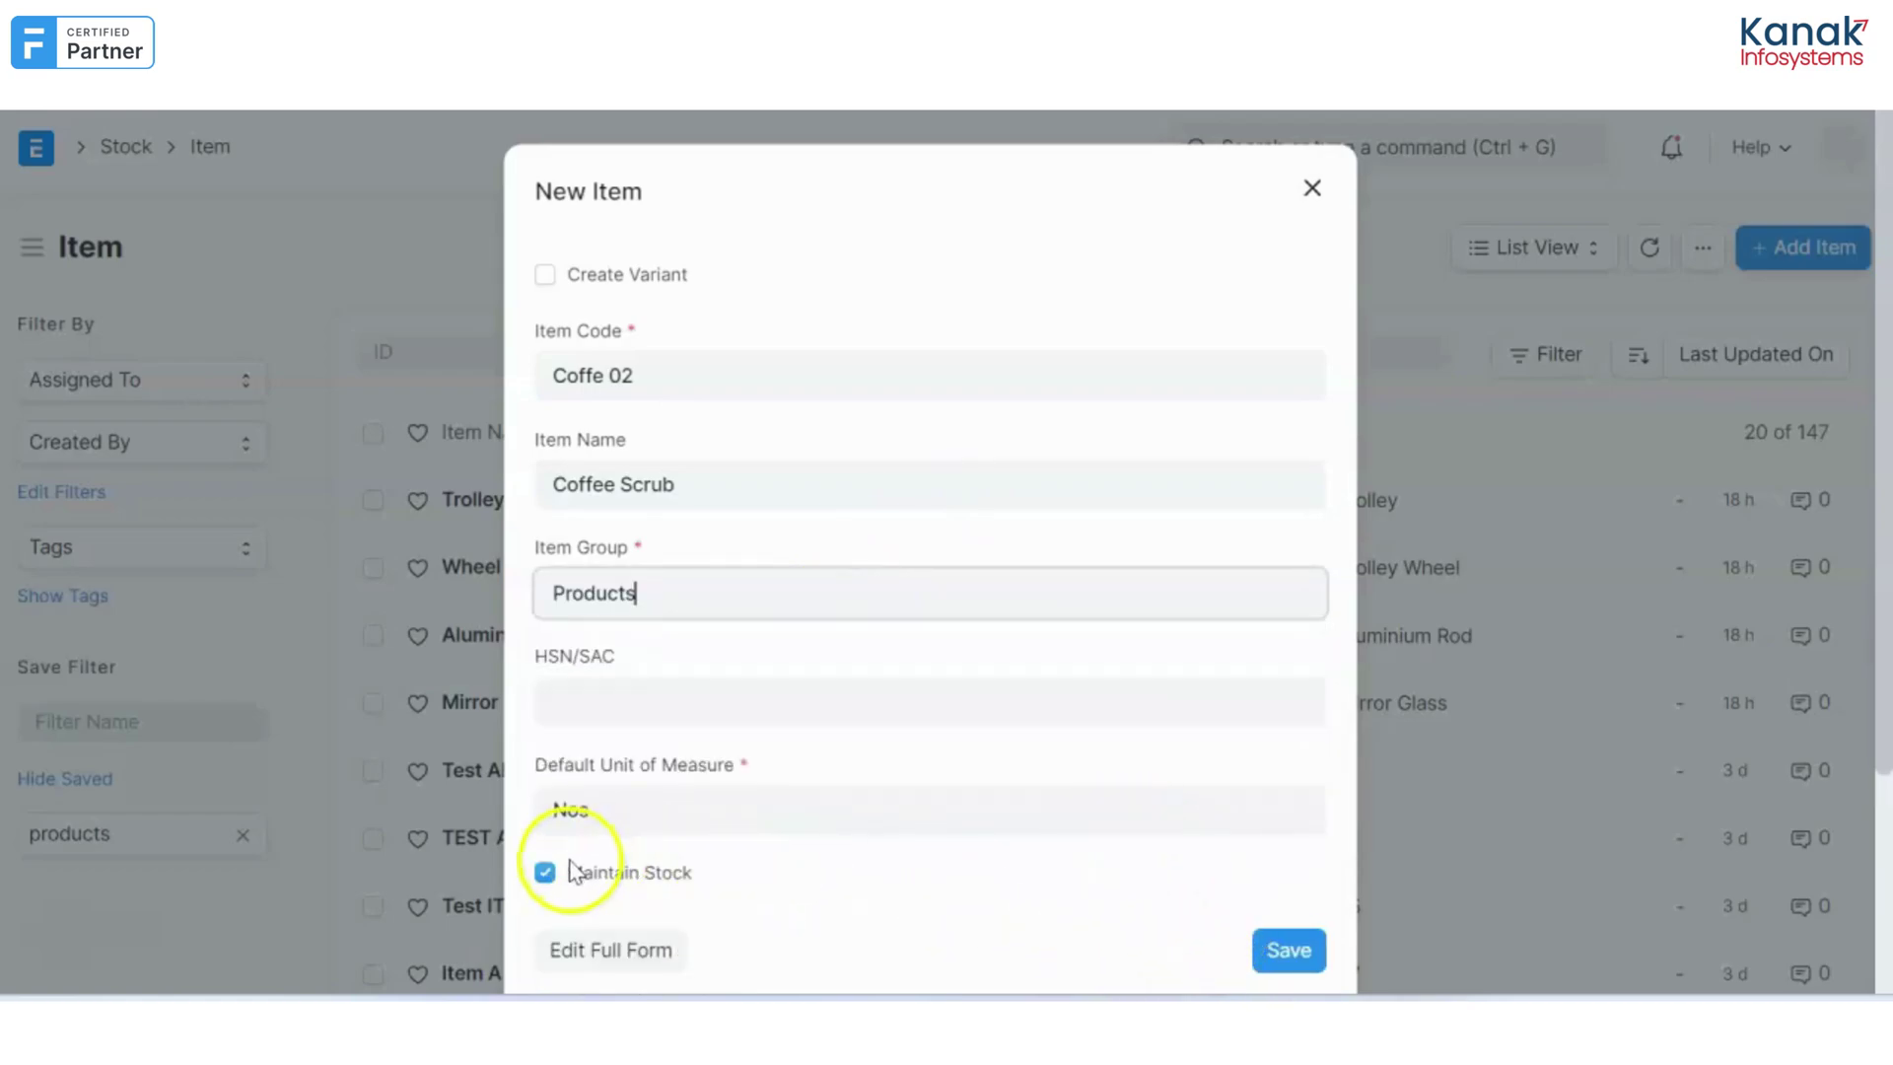
left_click(1272, 964)
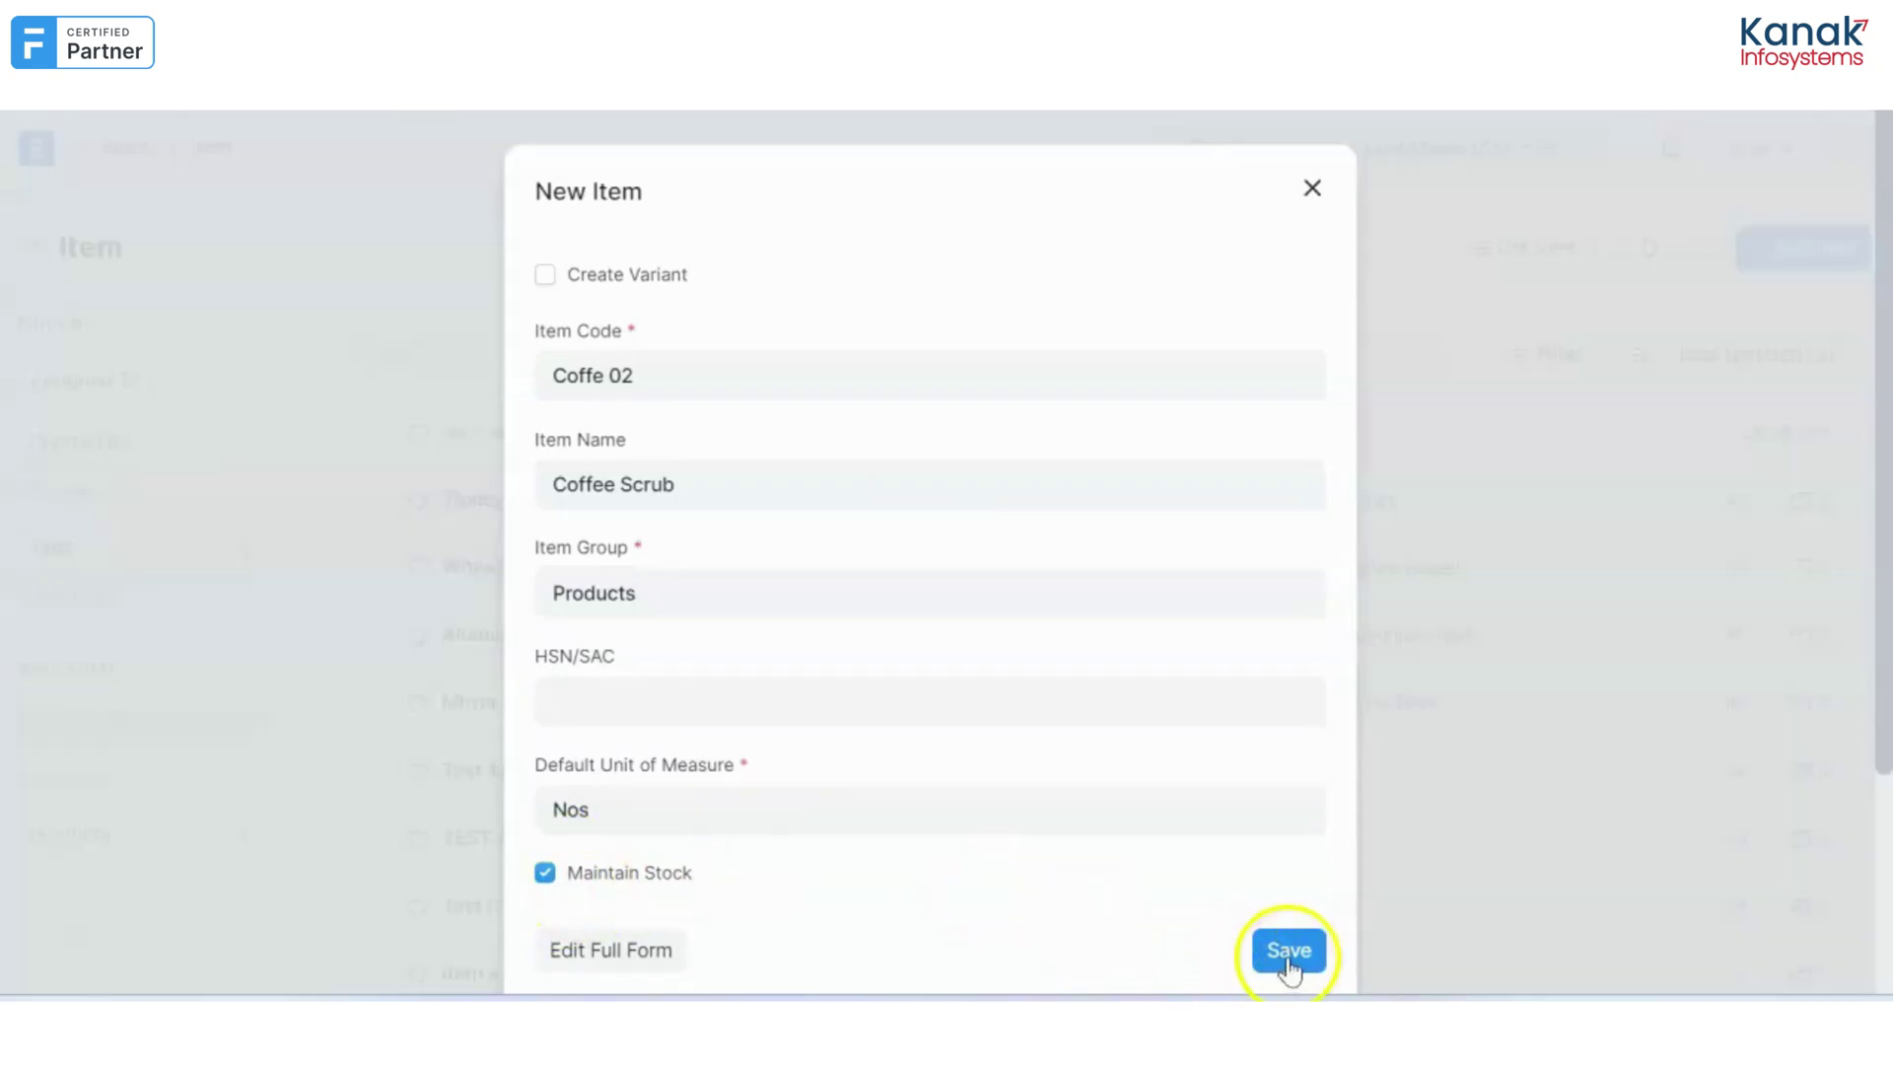
- Start a new item with code Coffee 03 and name Coffee Face Mask
left_click(1844, 262)
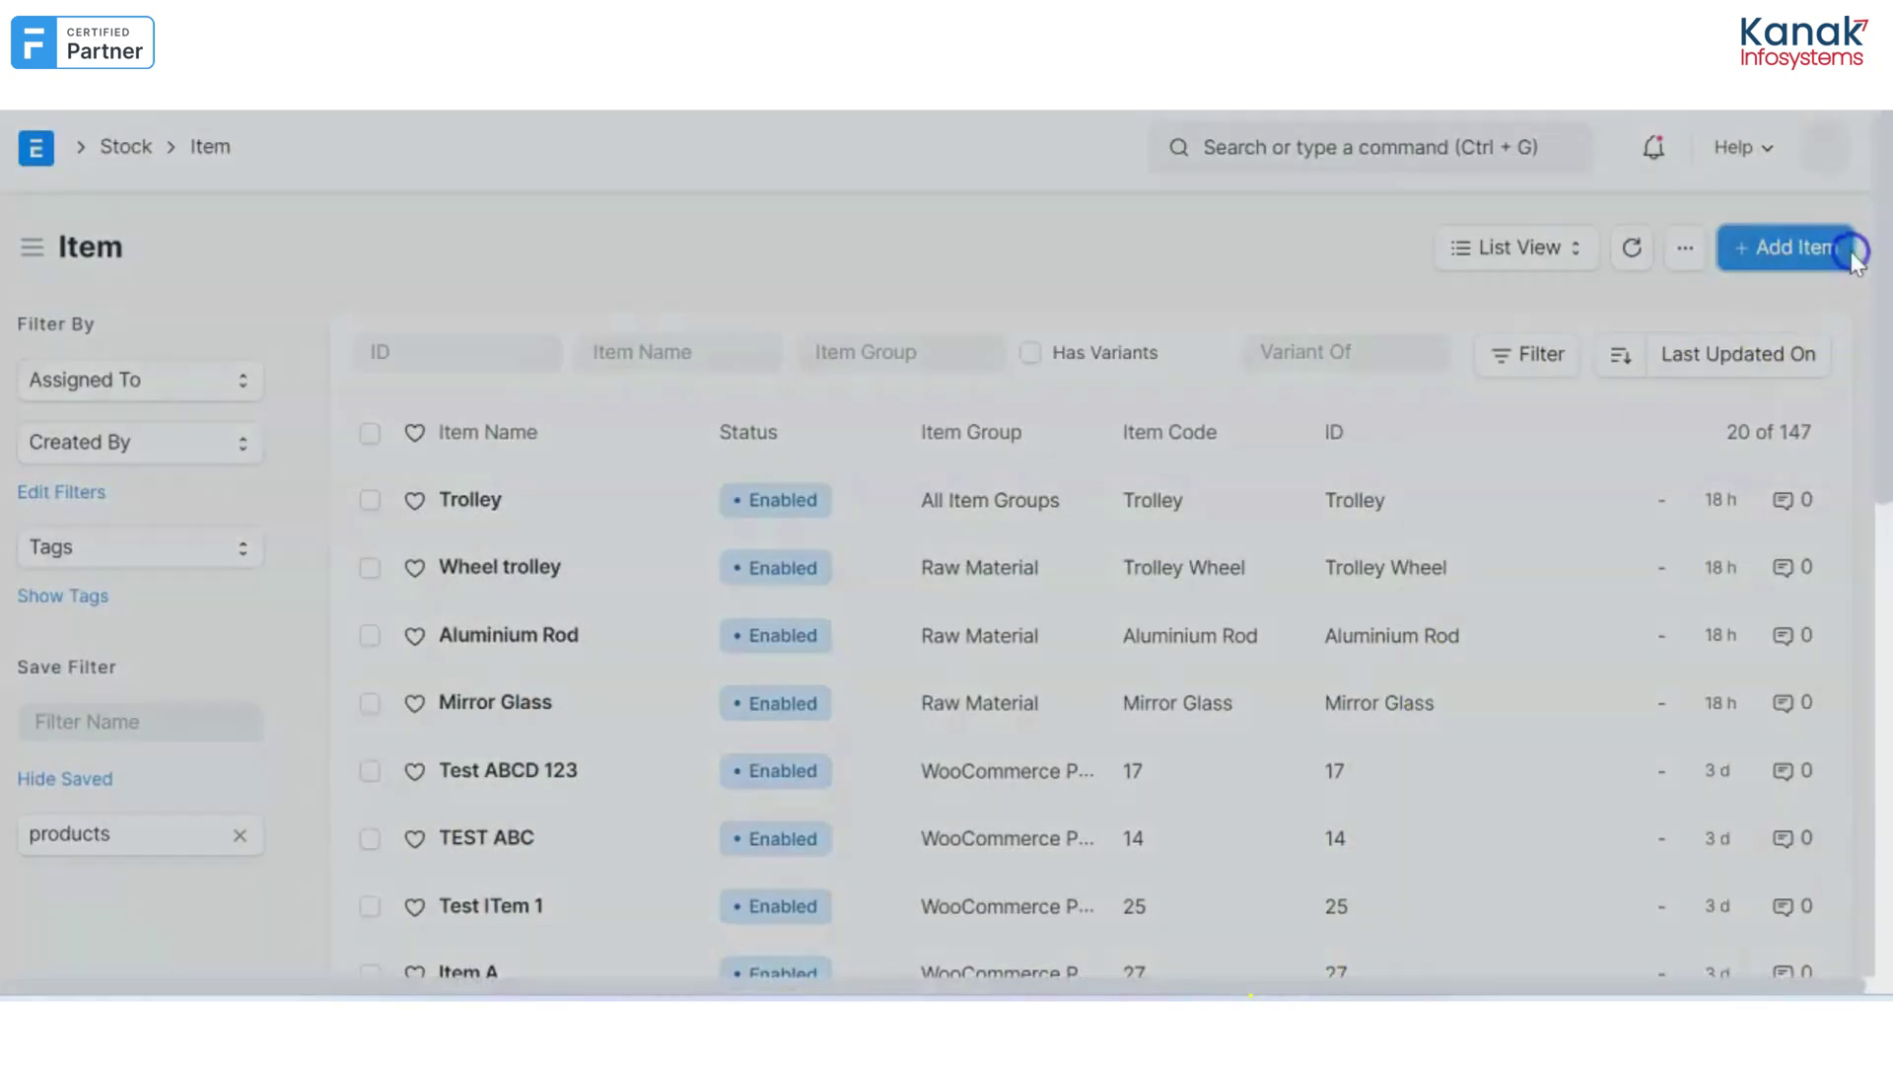
left_click(935, 375)
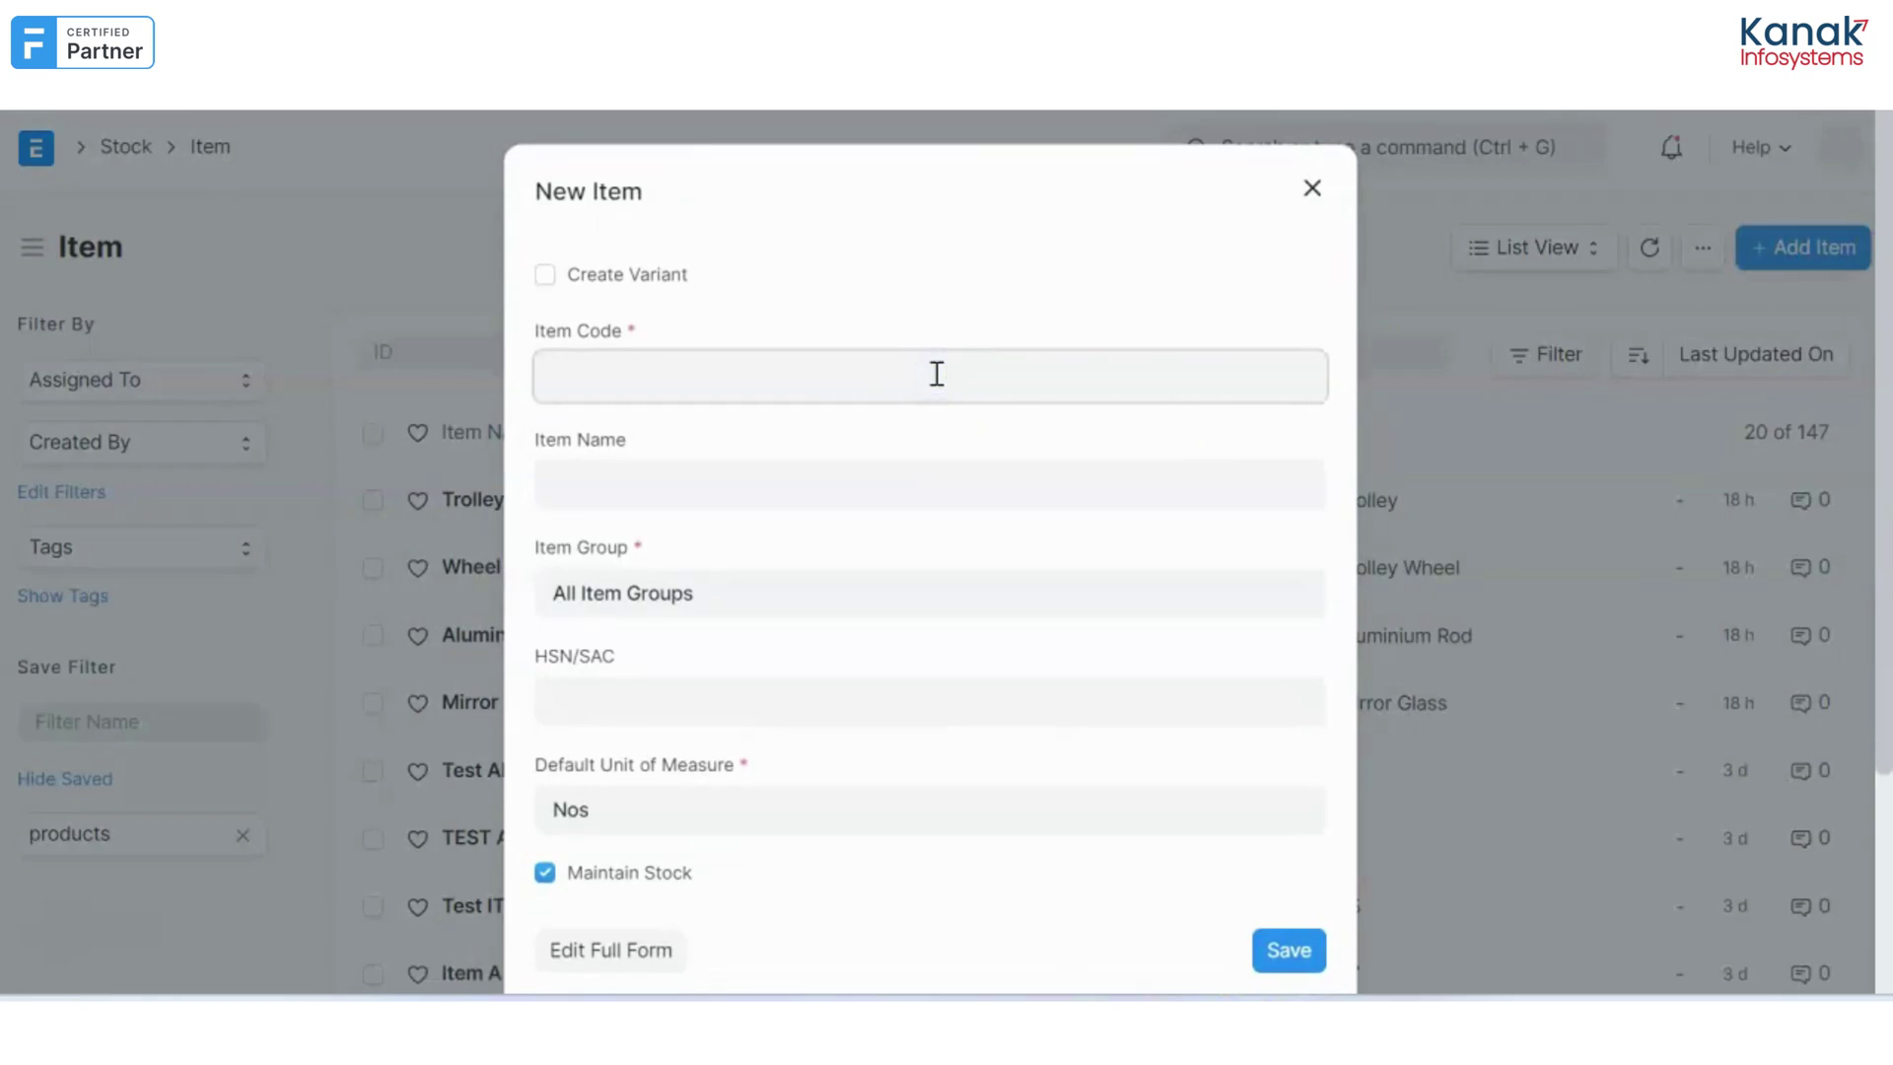
type("qpfle")
key("BackSpace")
key("BackSpace")
key("BackSpace")
key("BackSpace")
type("offee 0")
key("BackSpace")
type("(")
key("BackSpace")
key("BackSpace")
type("03")
left_click(921, 476)
type("Coffee ")
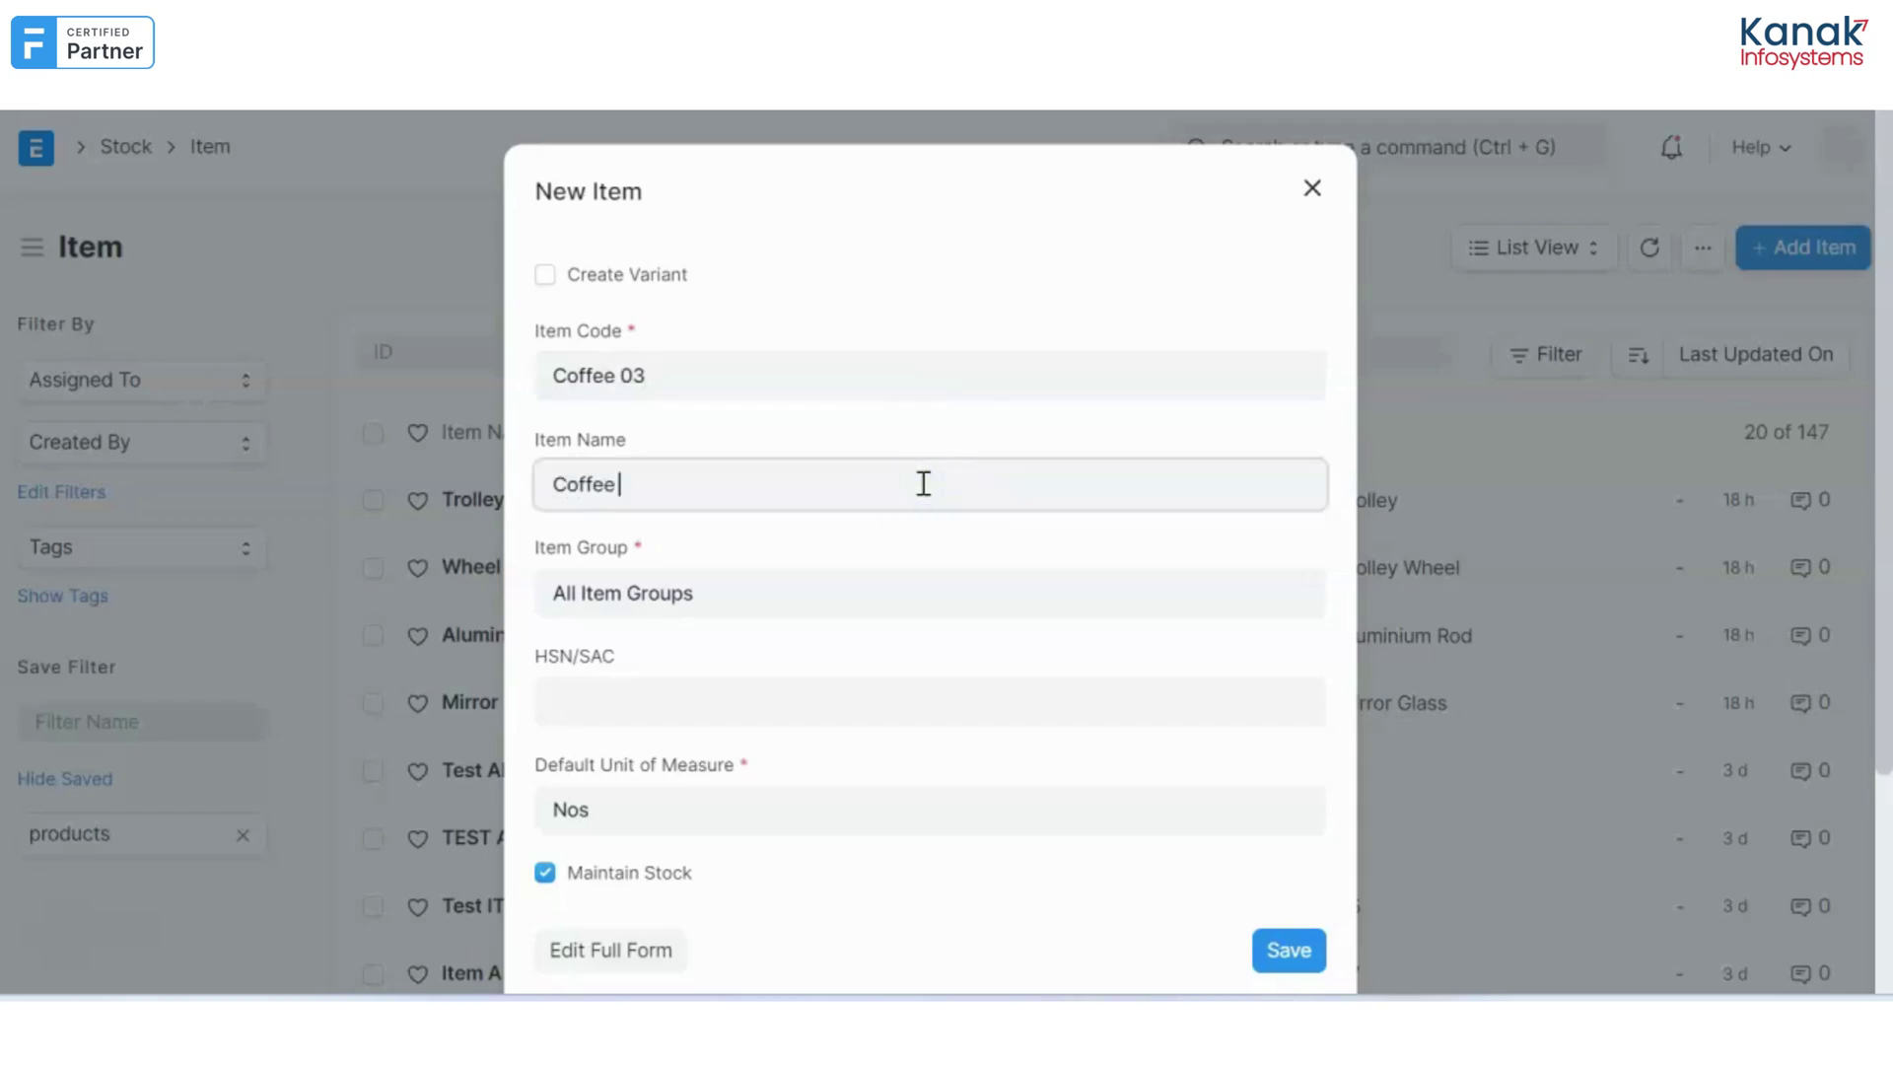
type("Face Mask")
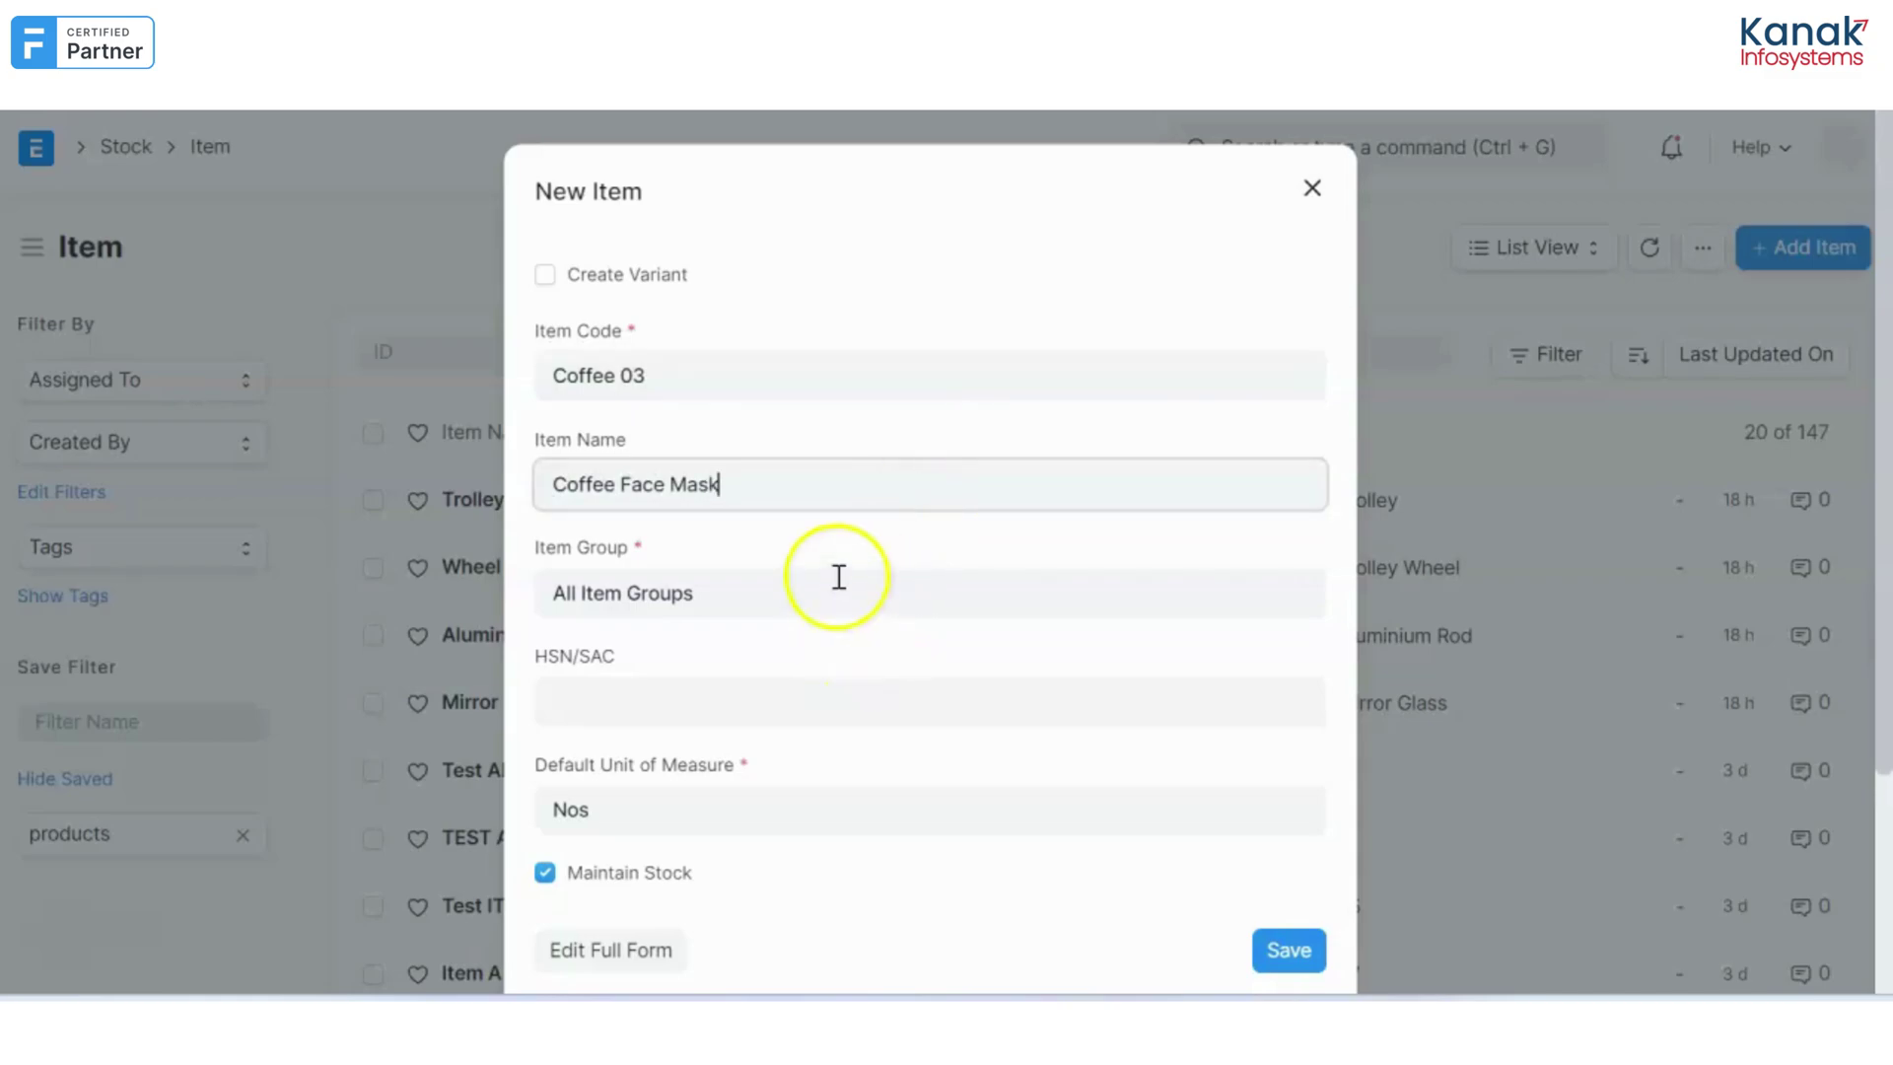
- Put it in the Products group, save, and reload the Item list
left_click(838, 577)
key("BackSpace")
key("BackSpace")
key("BackSpace")
key("BackSpace")
key("BackSpace")
key("BackSpace")
key("BackSpace")
key("BackSpace")
key("BackSpace")
key("BackSpace")
key("BackSpace")
key("BackSpace")
key("BackSpace")
key("BackSpace")
key("BackSpace")
type("p")
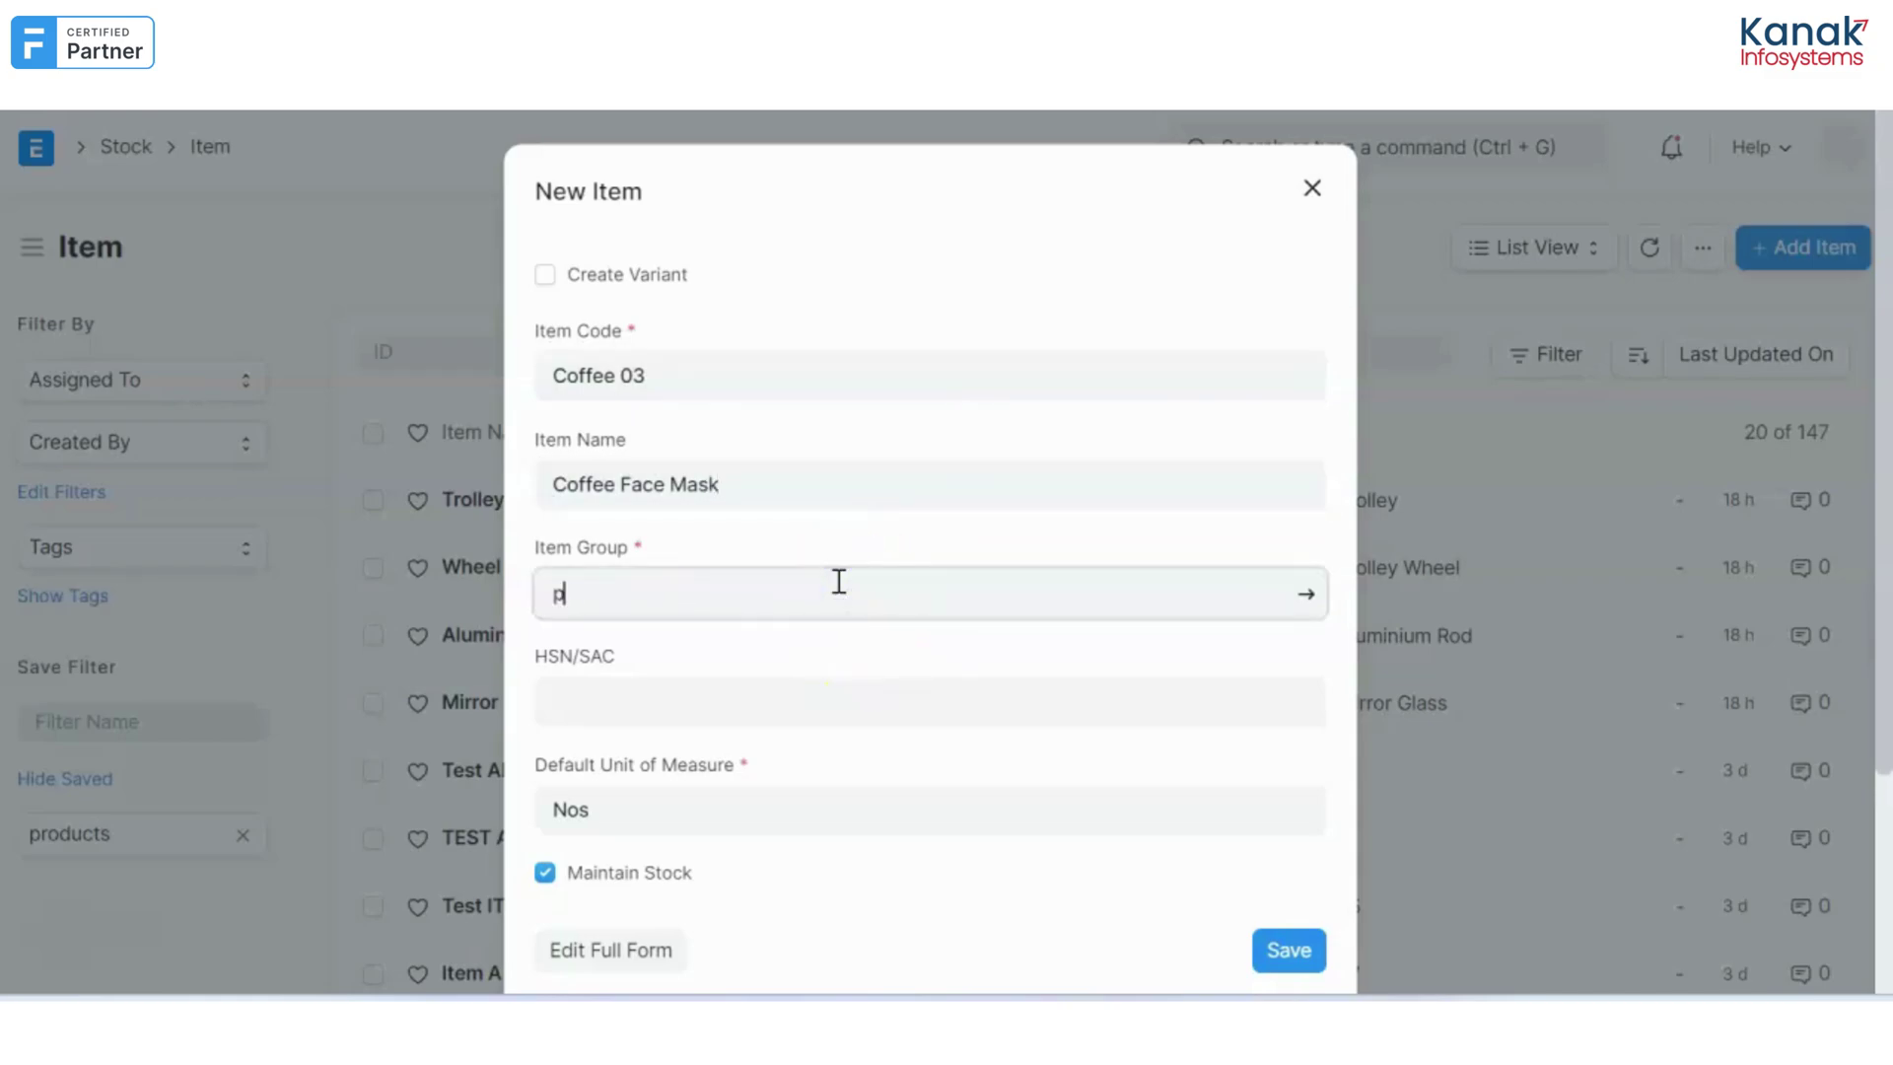
left_click(831, 646)
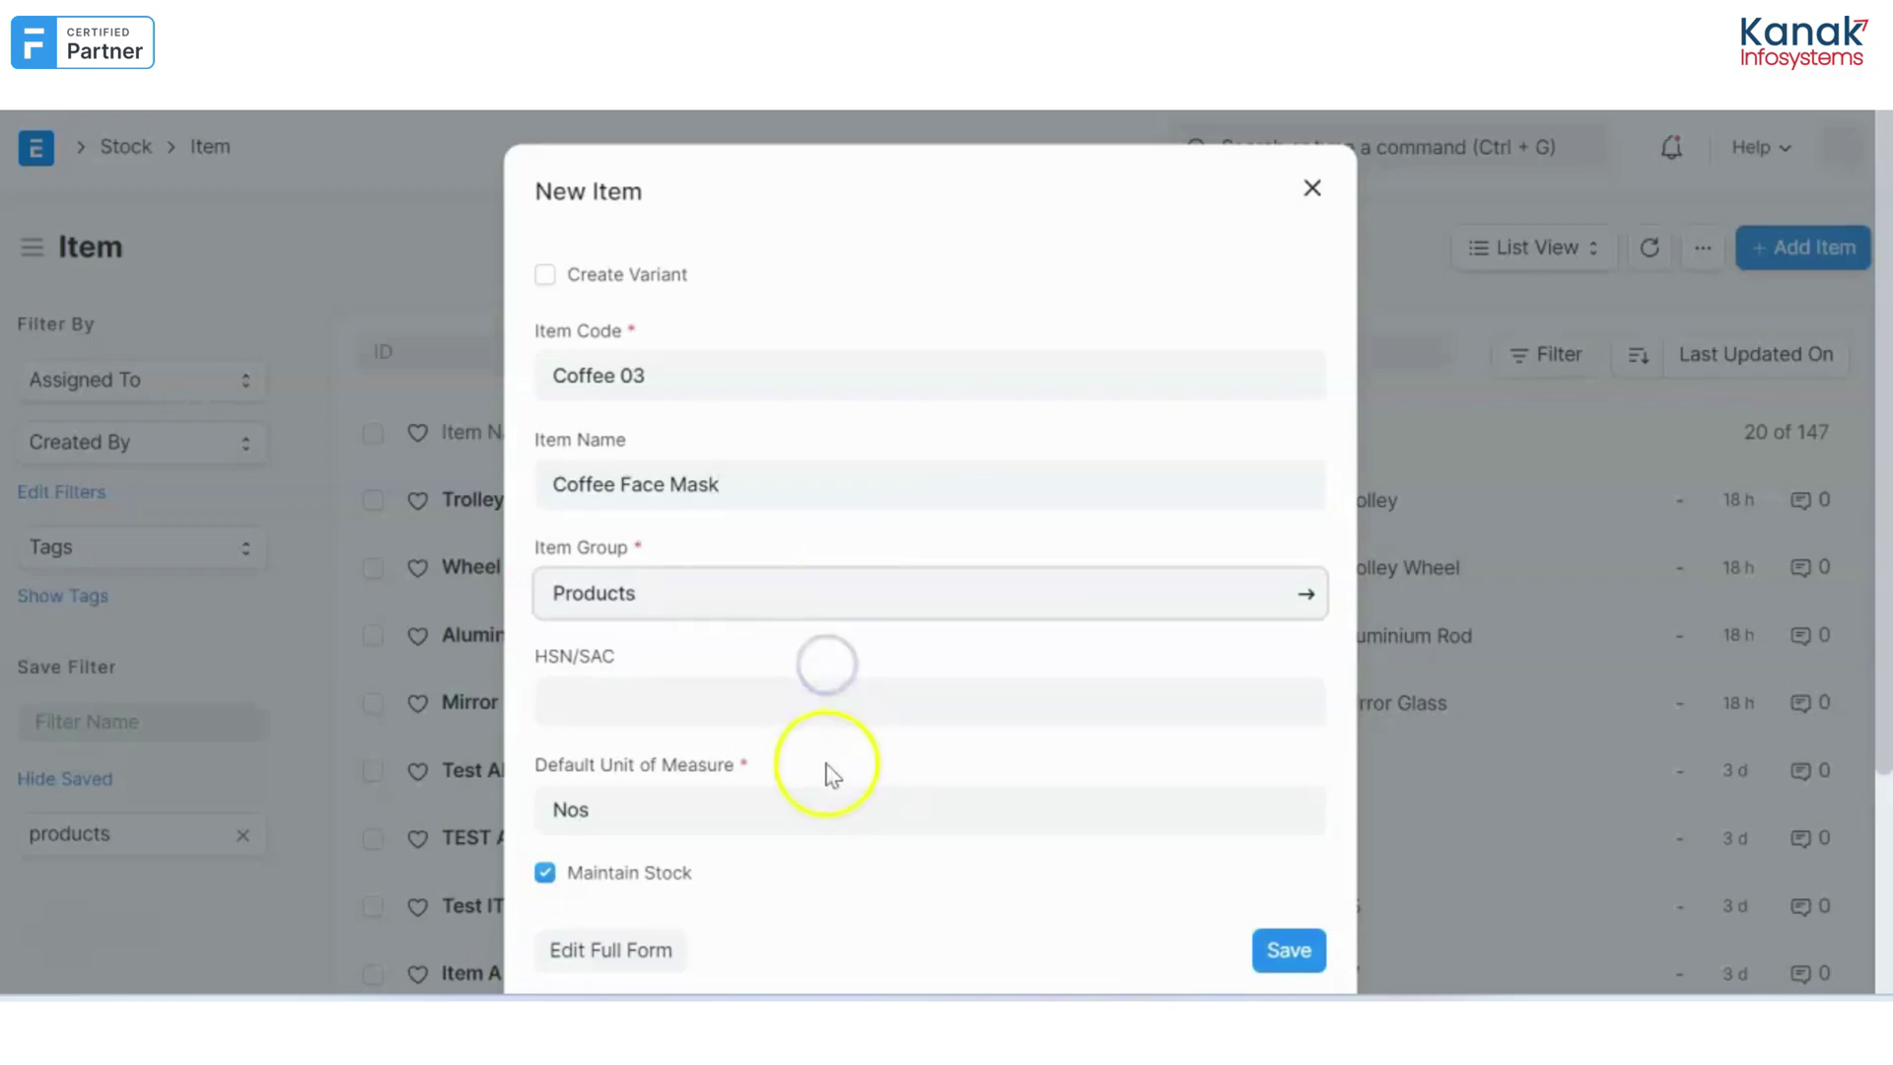
scroll(833, 868, "down", 2)
left_click(1289, 953)
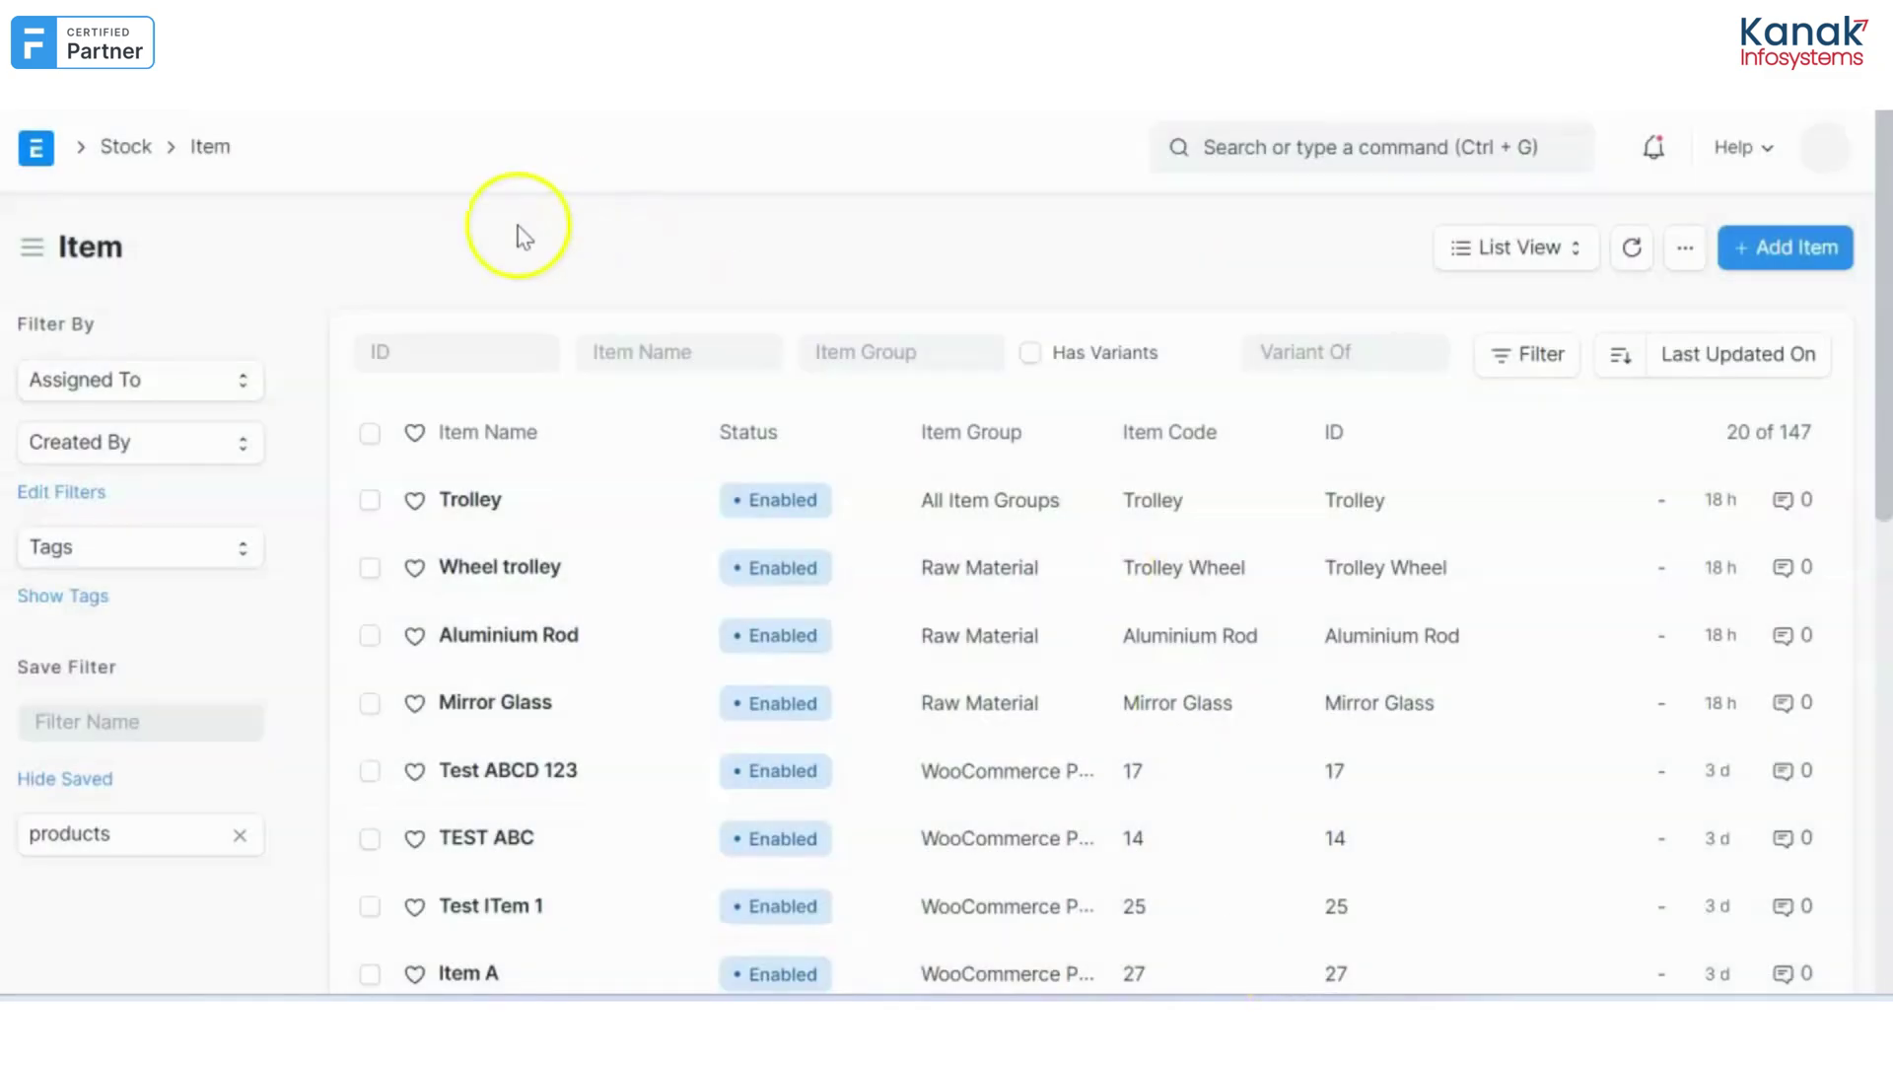
left_click(126, 146)
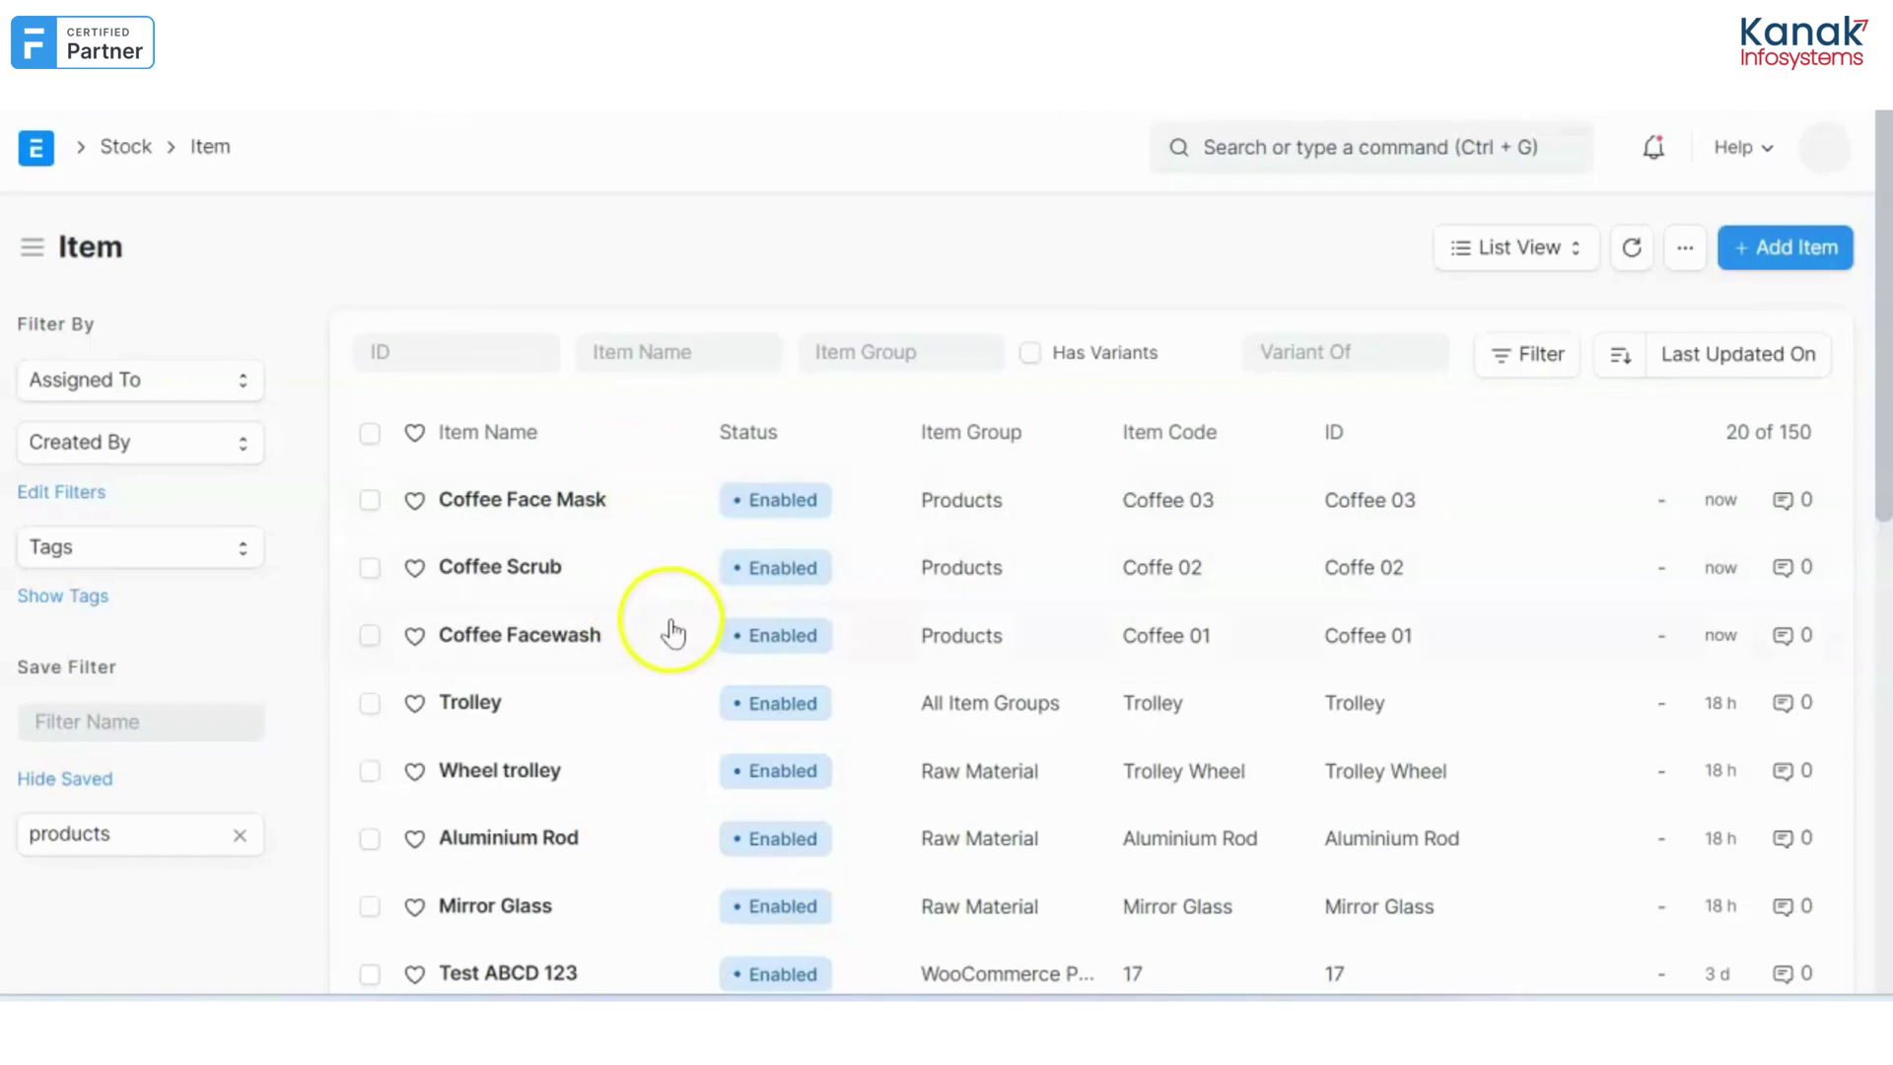
- Start a new item coded Coffee 00, named Coffee Skincare Kit
left_click(1803, 279)
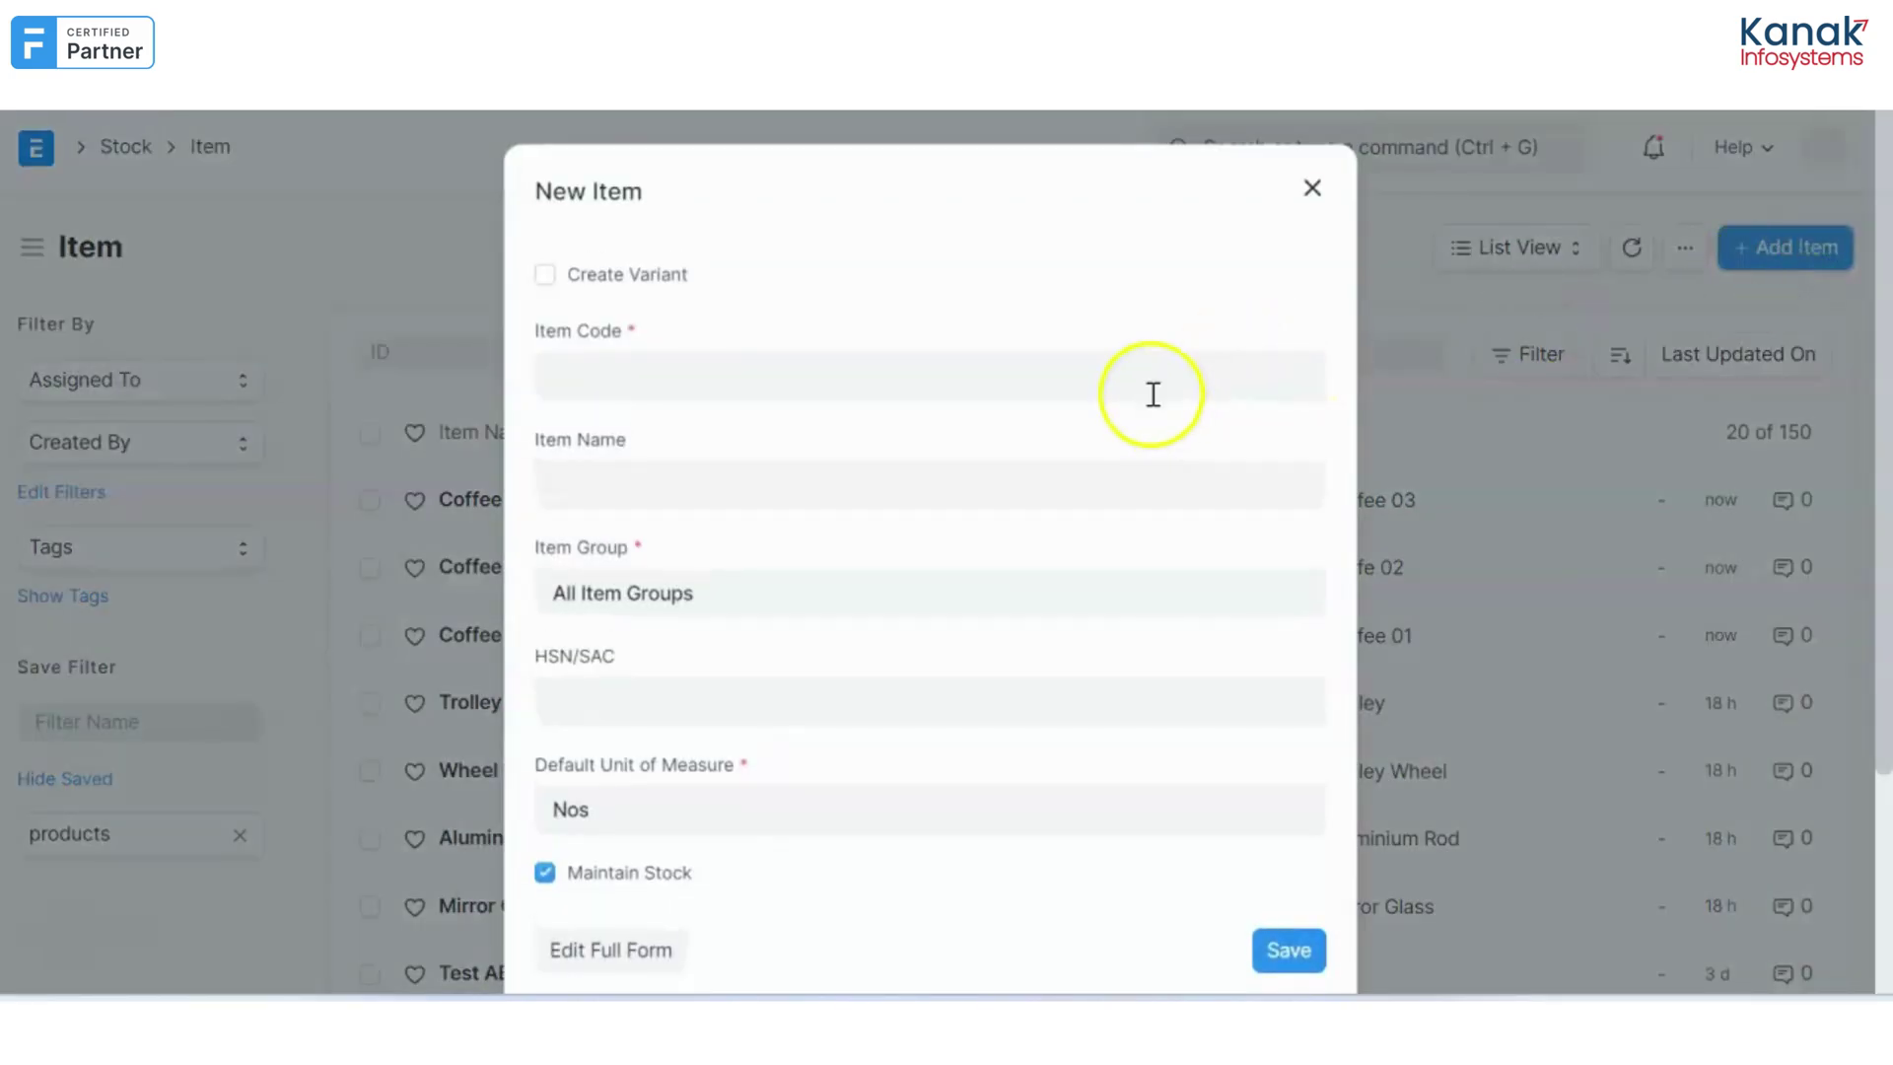
left_click(1153, 394)
type("Coffe")
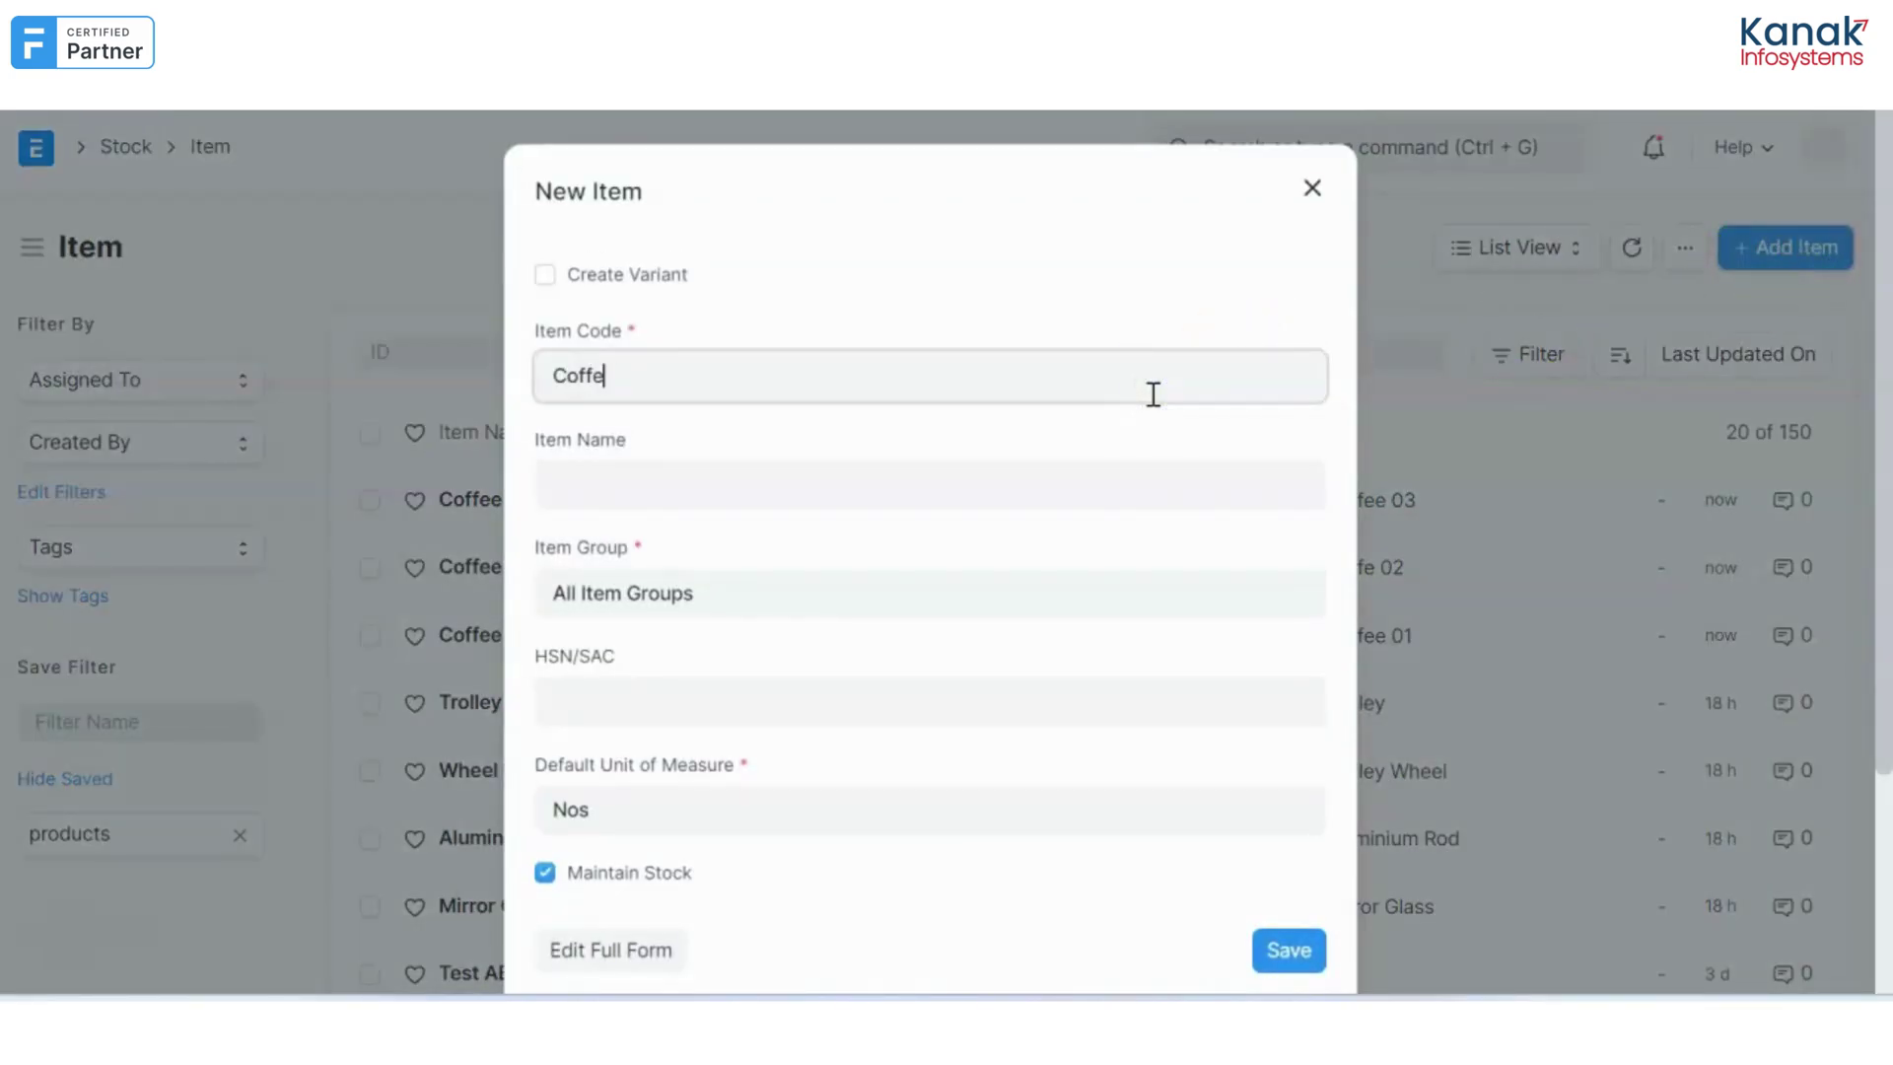
type("e 00")
left_click(1125, 477)
type("Coffe")
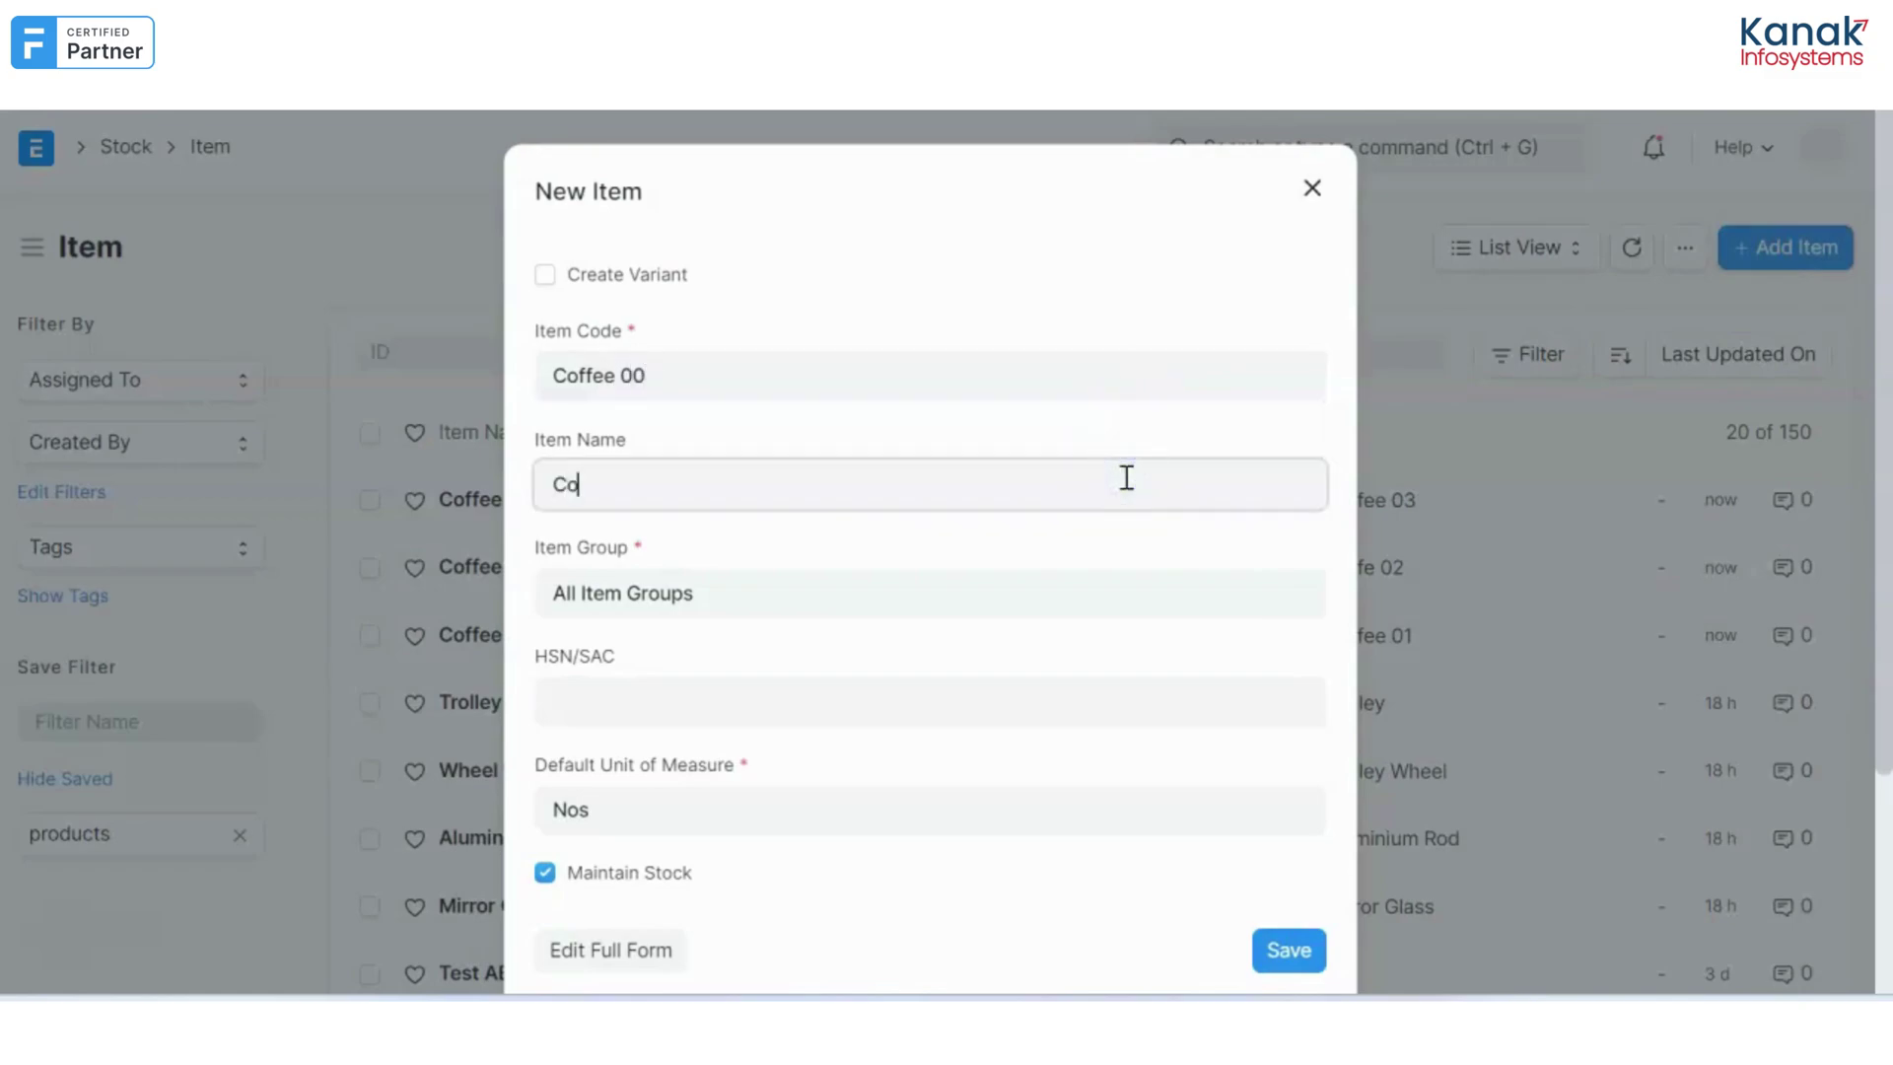
type("d")
key("BackSpace")
type("e Skincare")
key("BackSpace")
key("BackSpace")
key("BackSpace")
key("BackSpace")
type("xcare Kit")
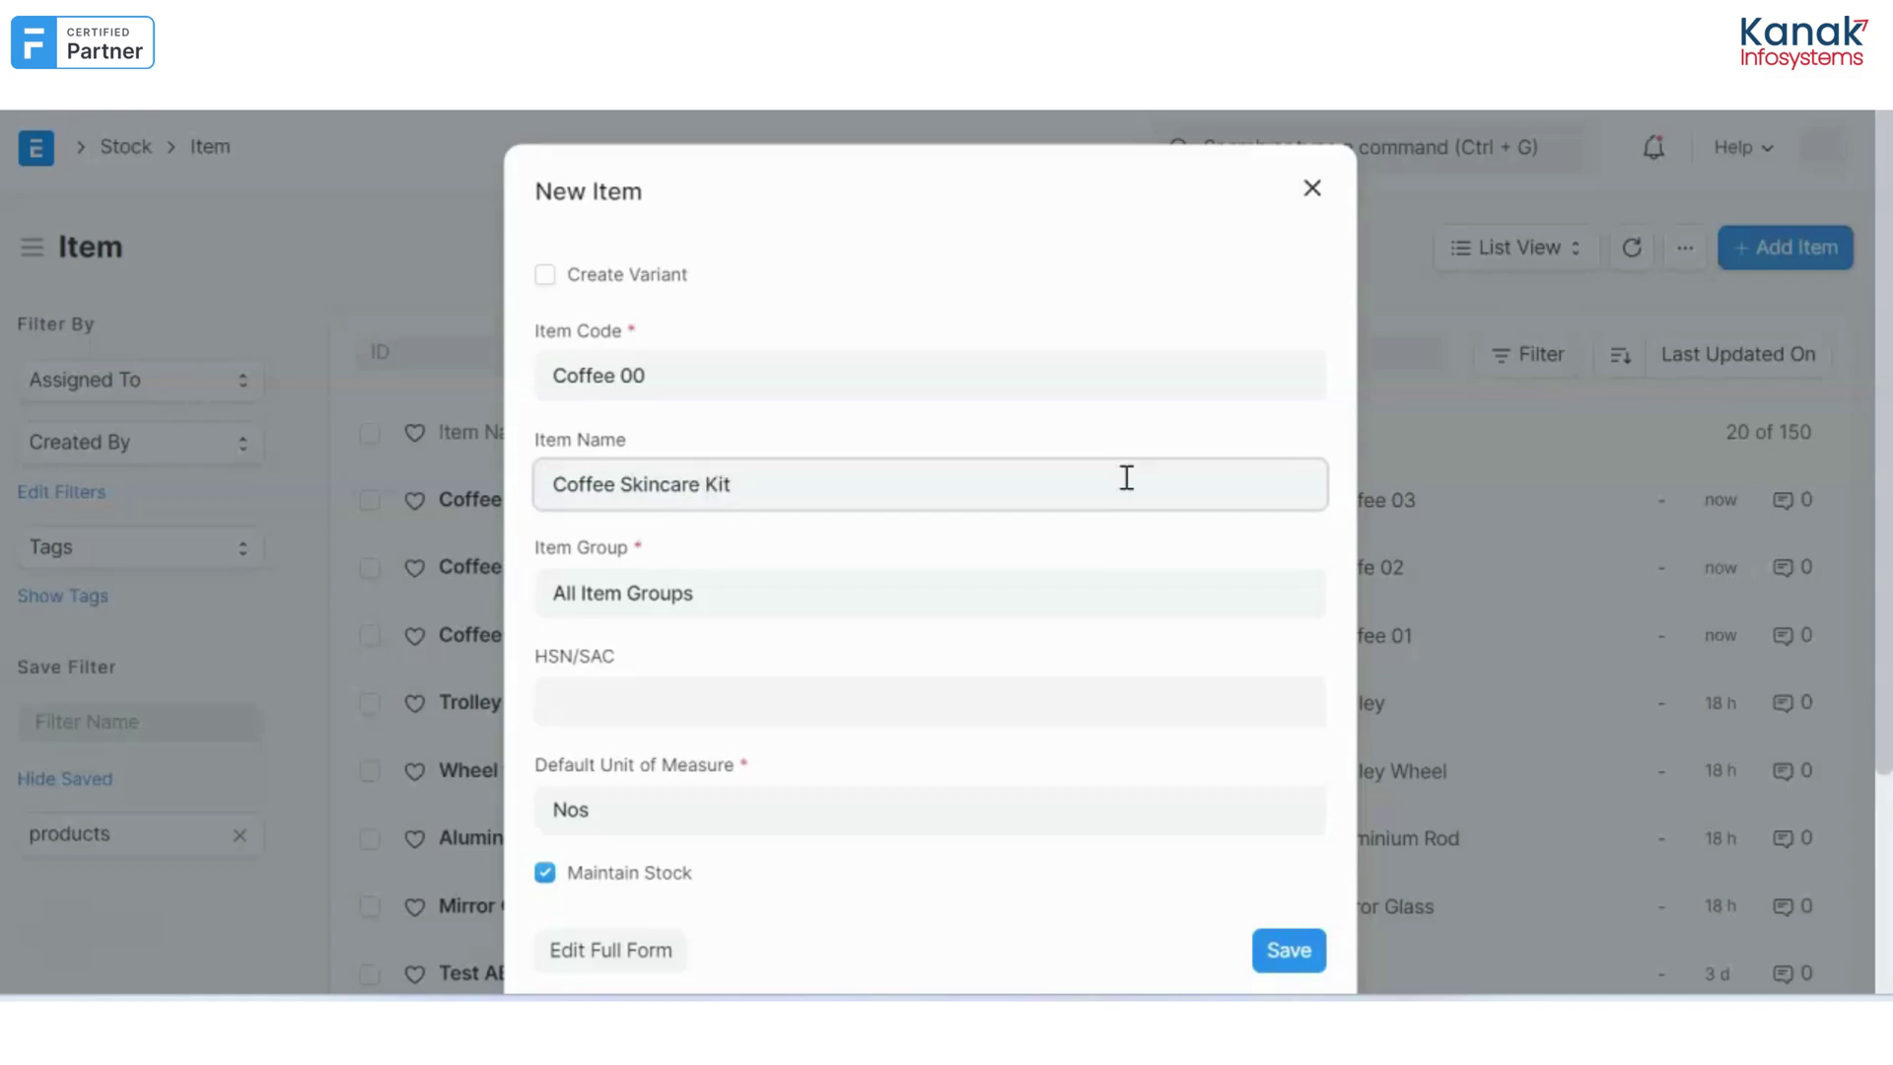
- Put it in Products, turn off Maintain Stock, save, and refresh the Item list
left_click(1004, 591)
key("BackSpace")
key("BackSpace")
key("BackSpace")
key("BackSpace")
key("BackSpace")
key("BackSpace")
key("BackSpace")
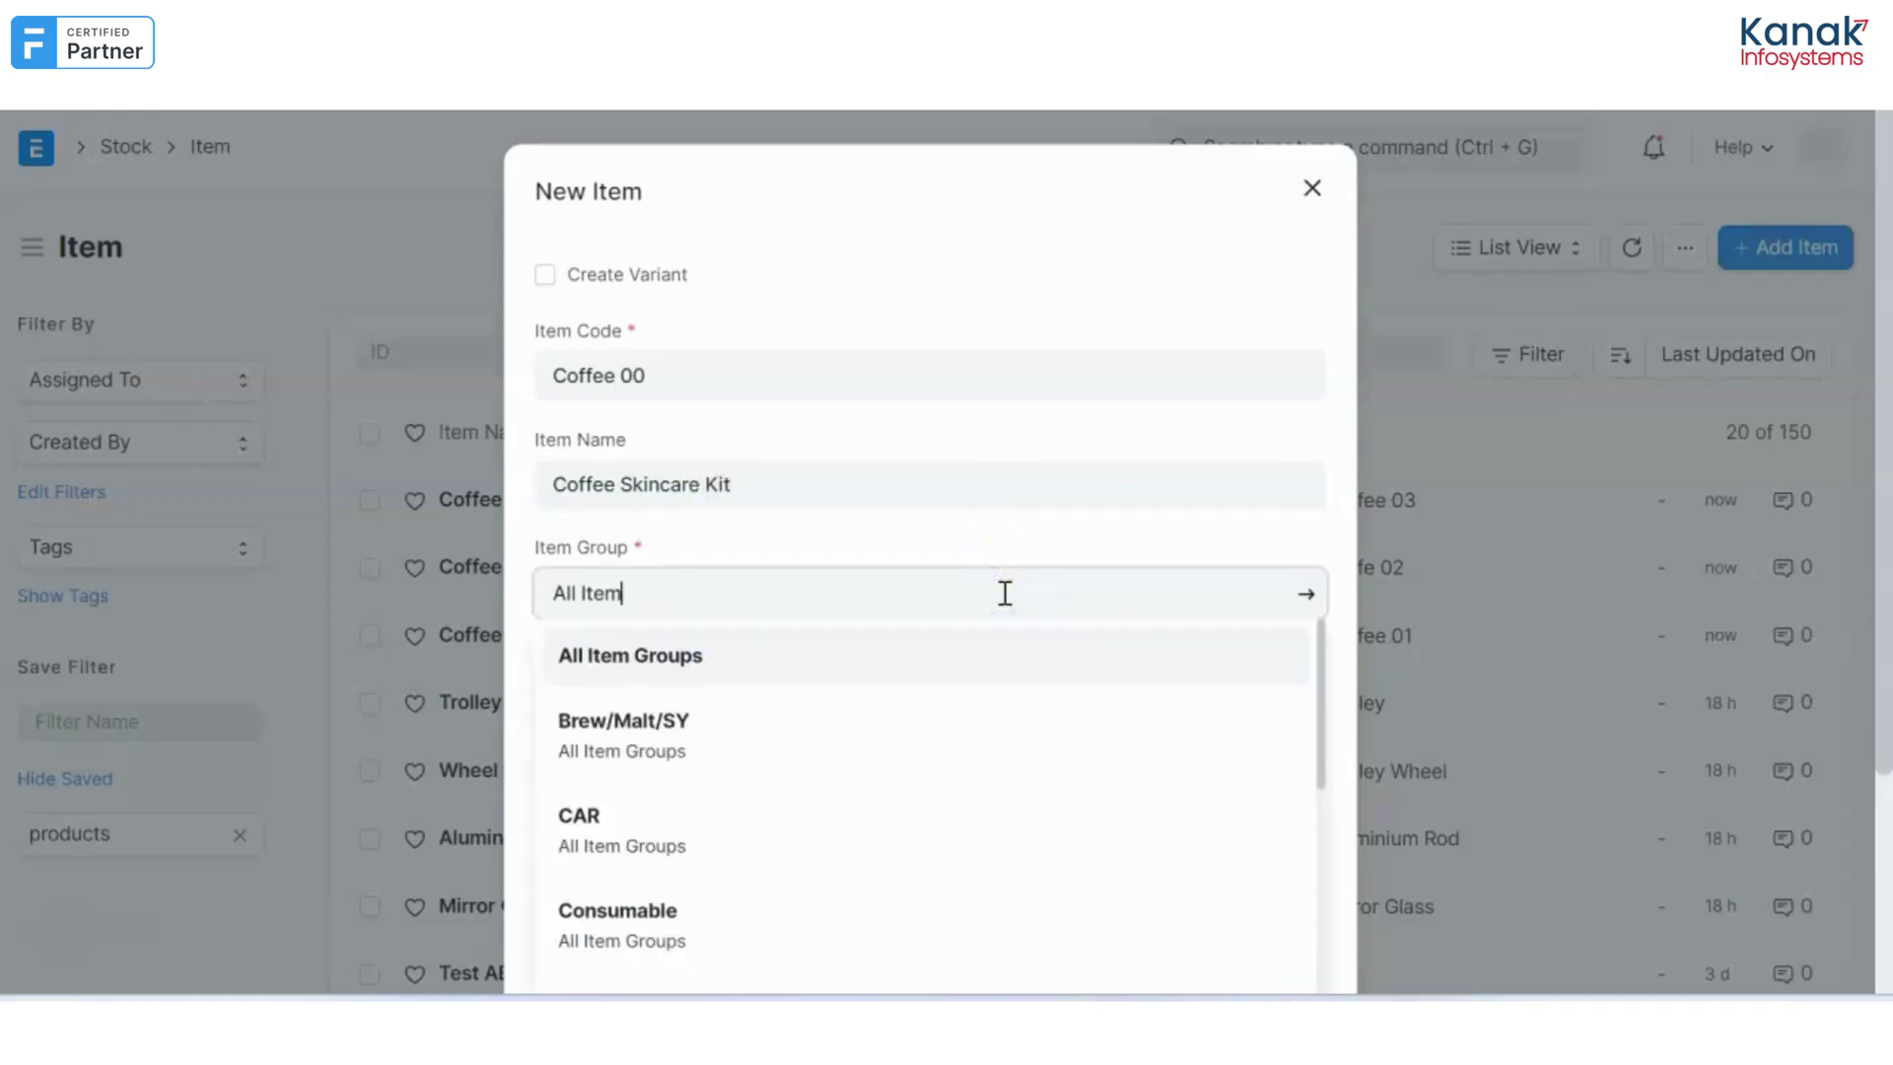
key("BackSpace")
key("BackSpace")
key("BackSpace")
key("BackSpace")
key("BackSpace")
key("BackSpace")
key("BackSpace")
key("BackSpace")
type("p")
left_click(1010, 655)
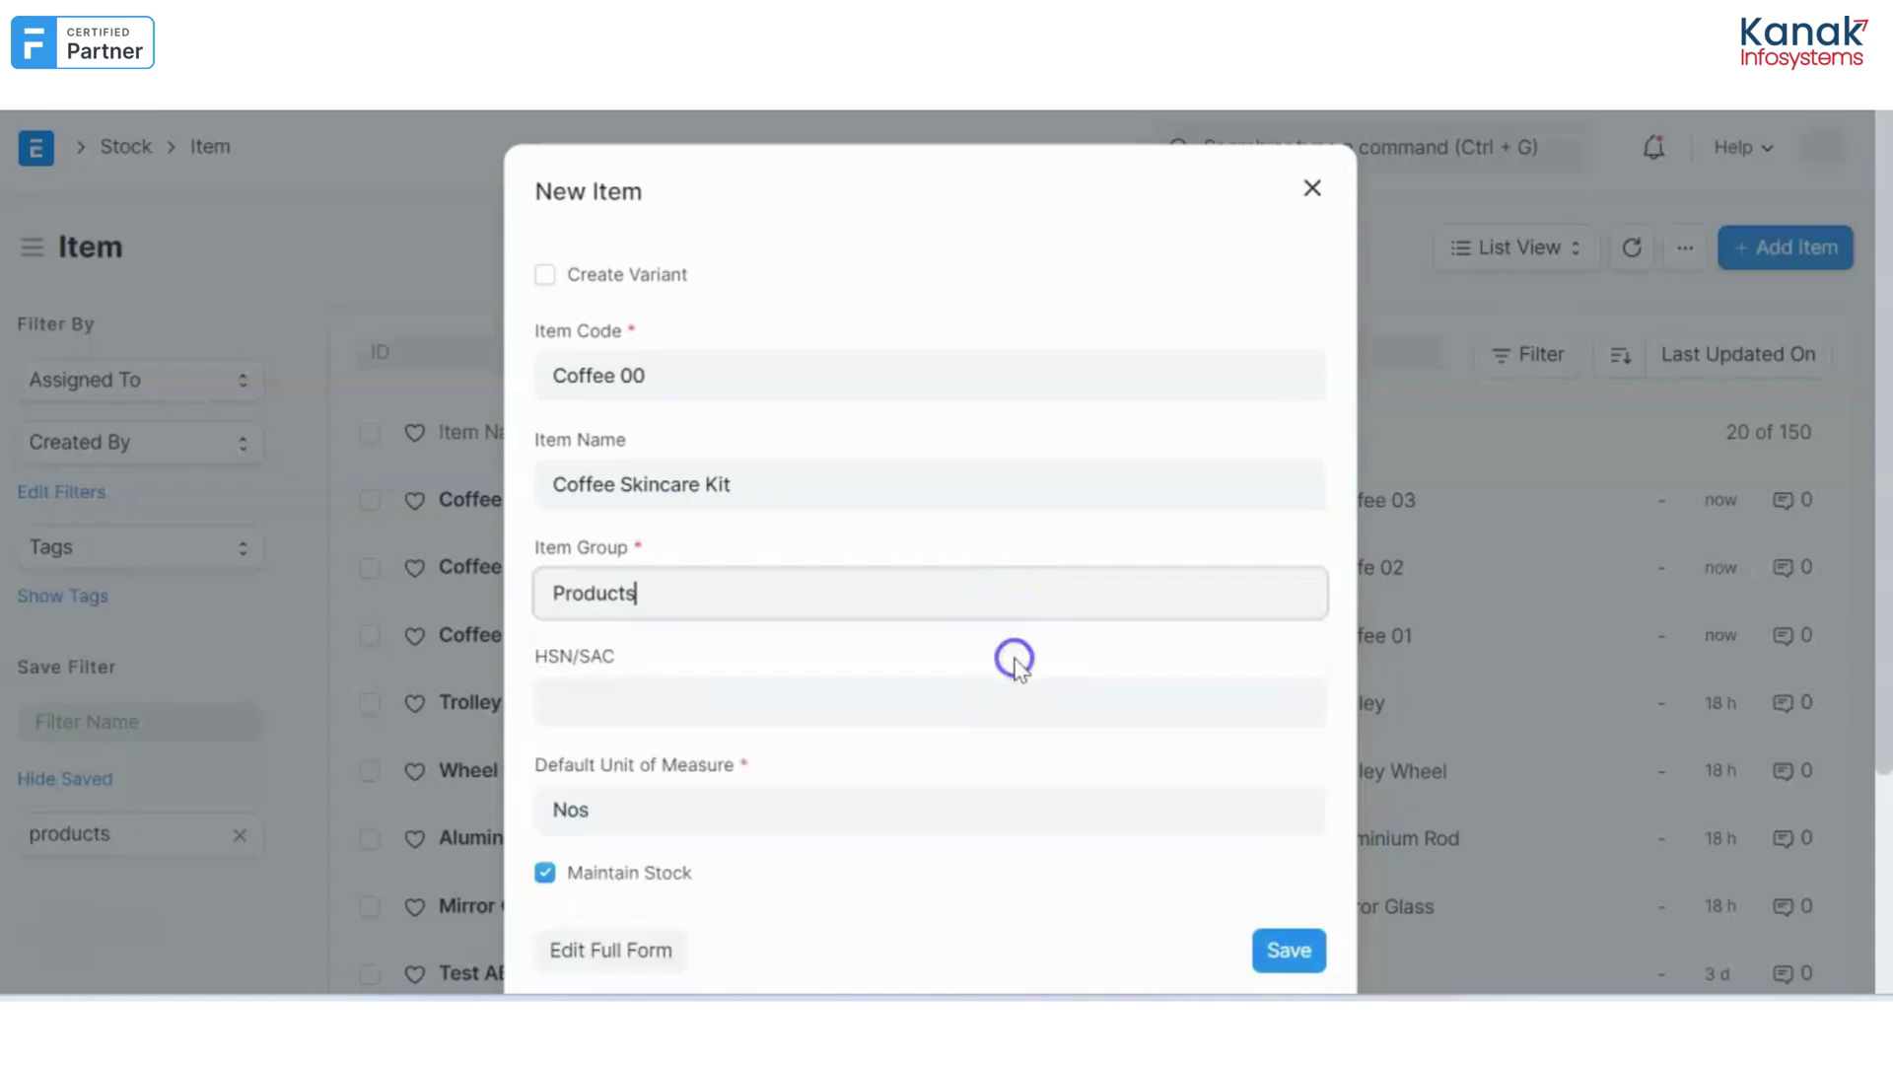
scroll(991, 798, "down", 2)
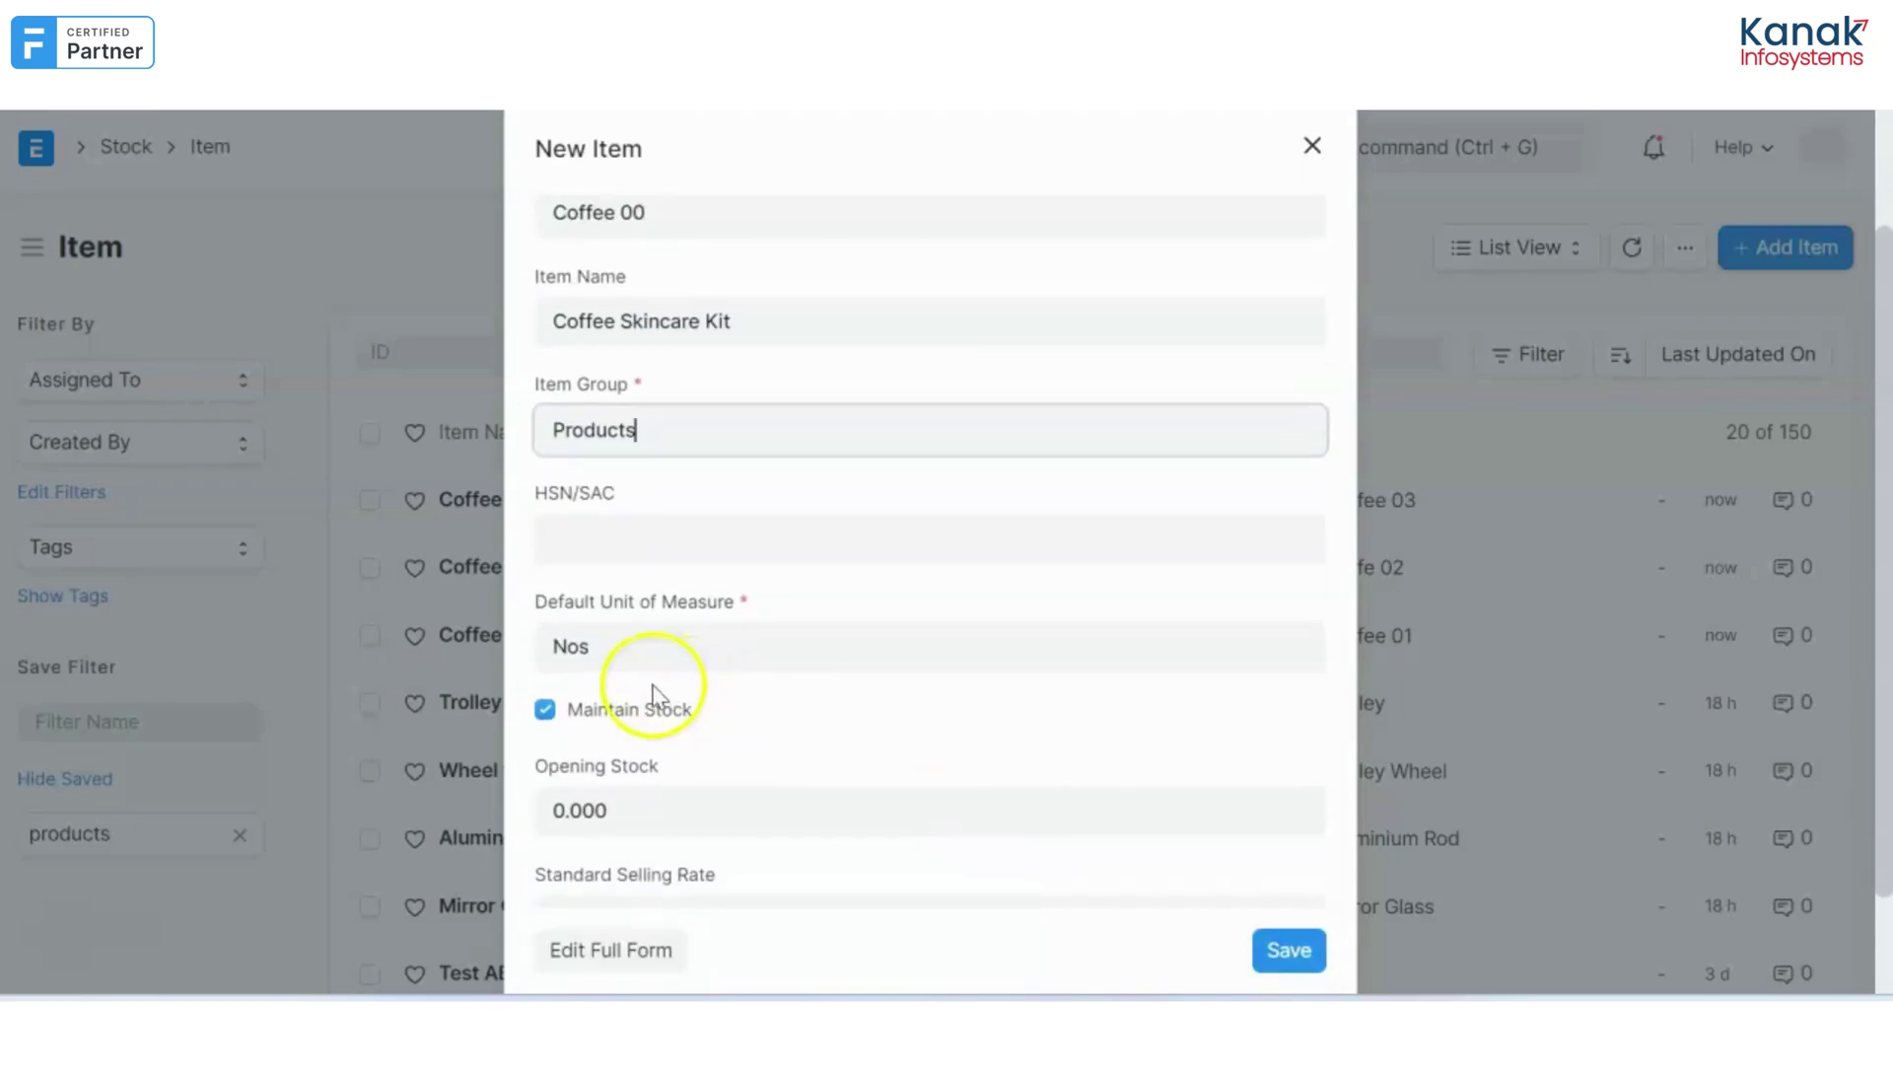
left_click(545, 712)
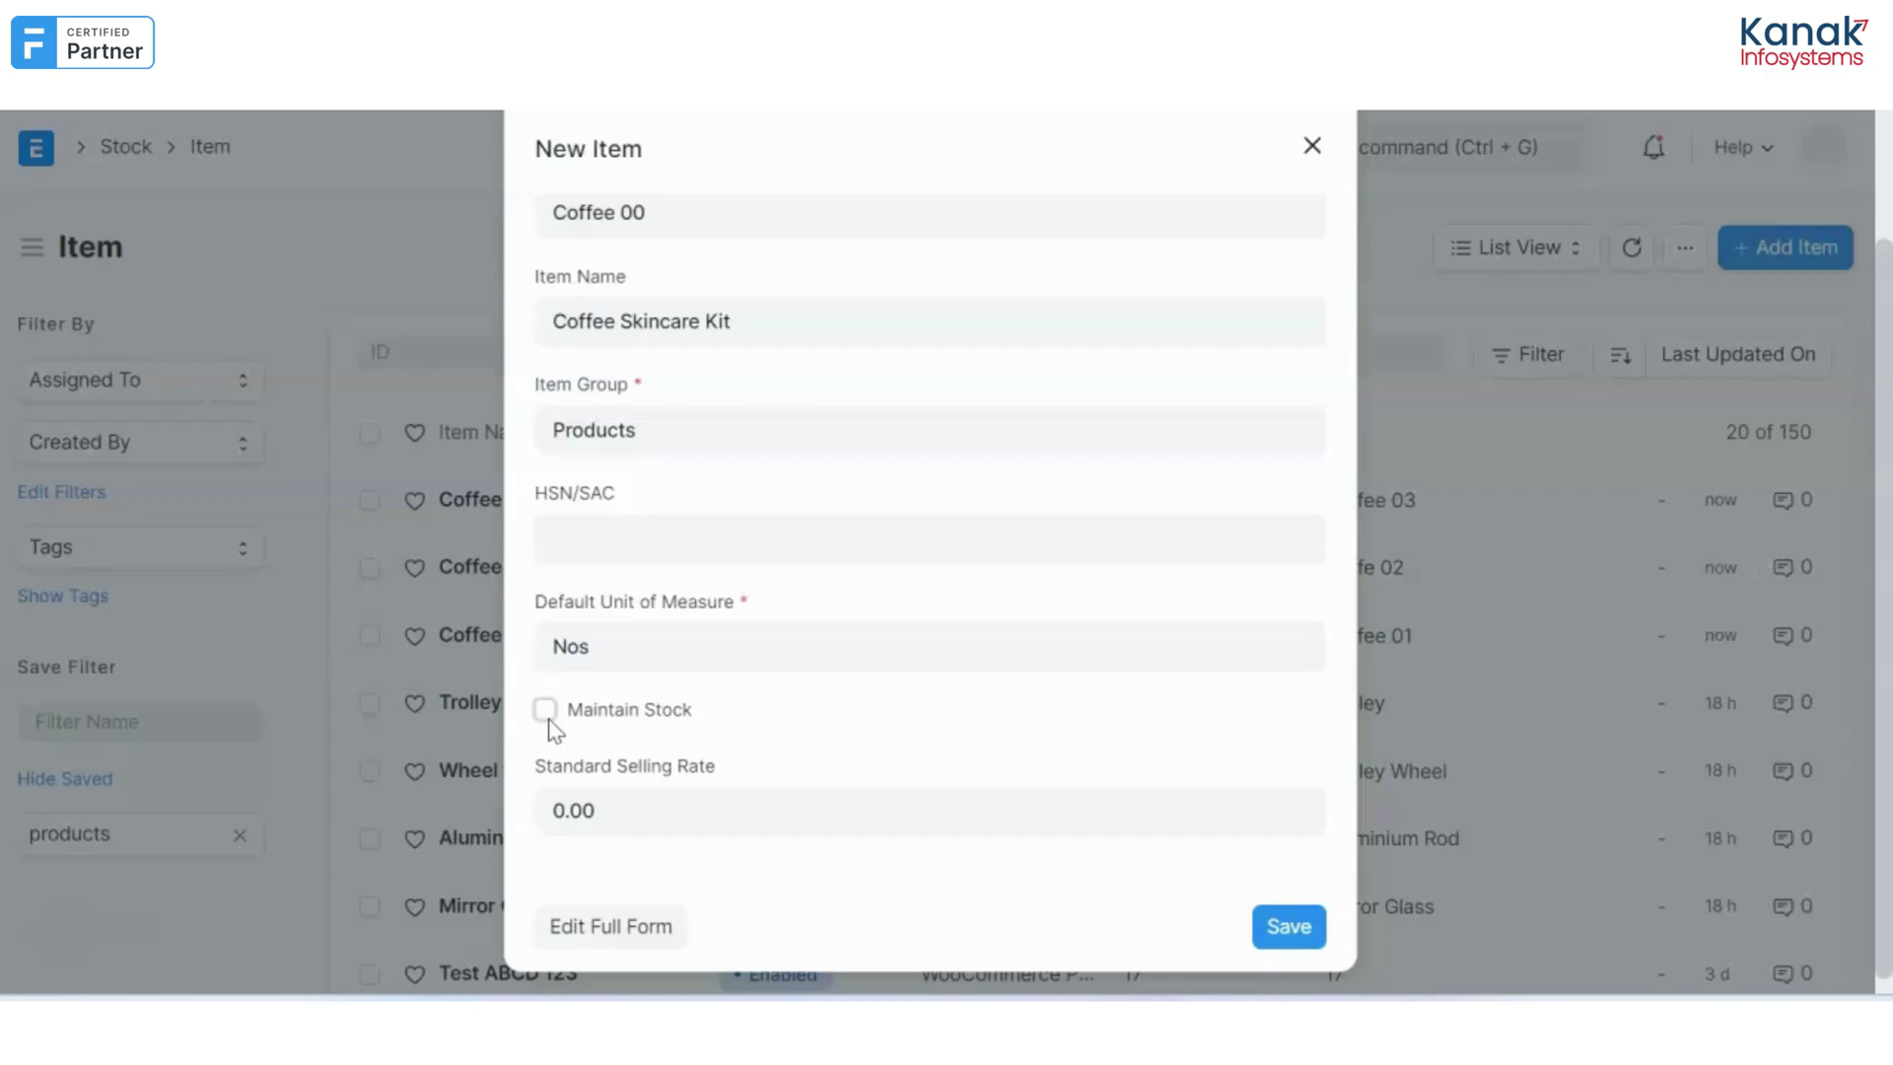
left_click(1294, 935)
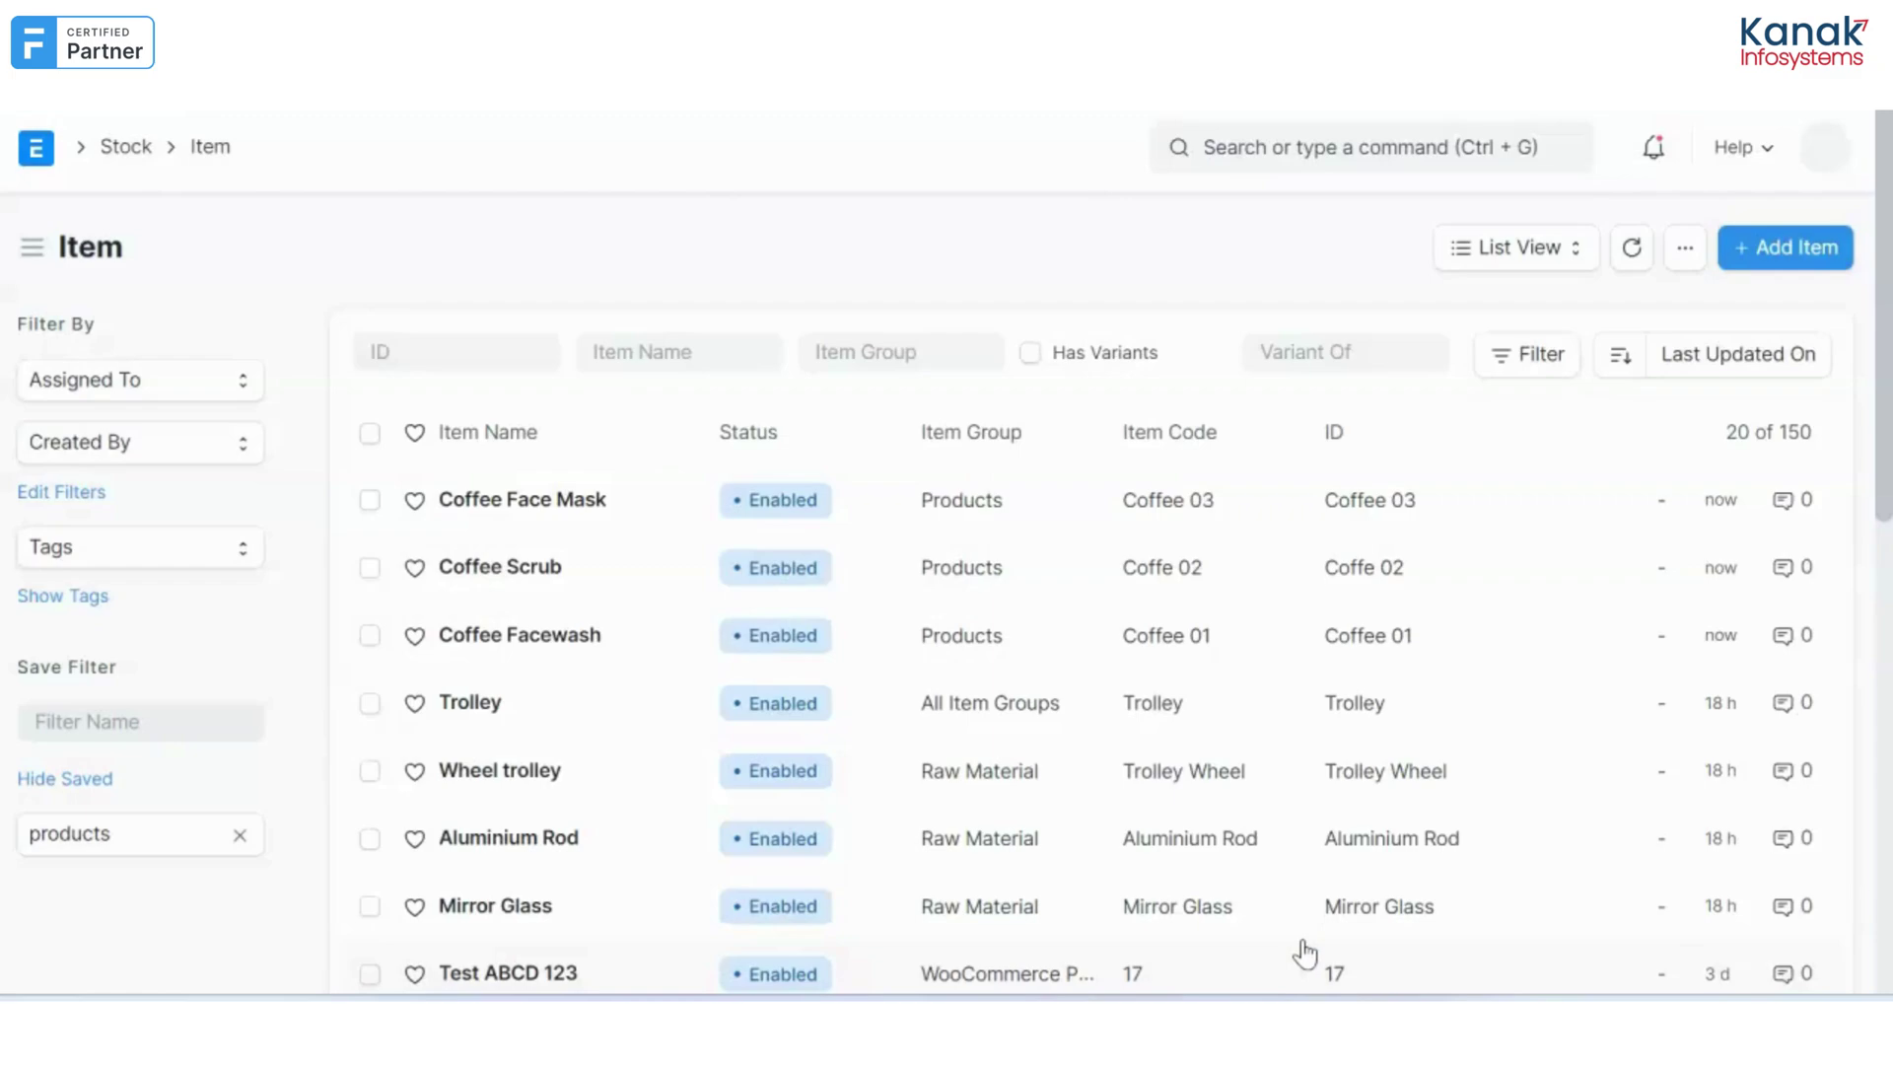
left_click(1632, 247)
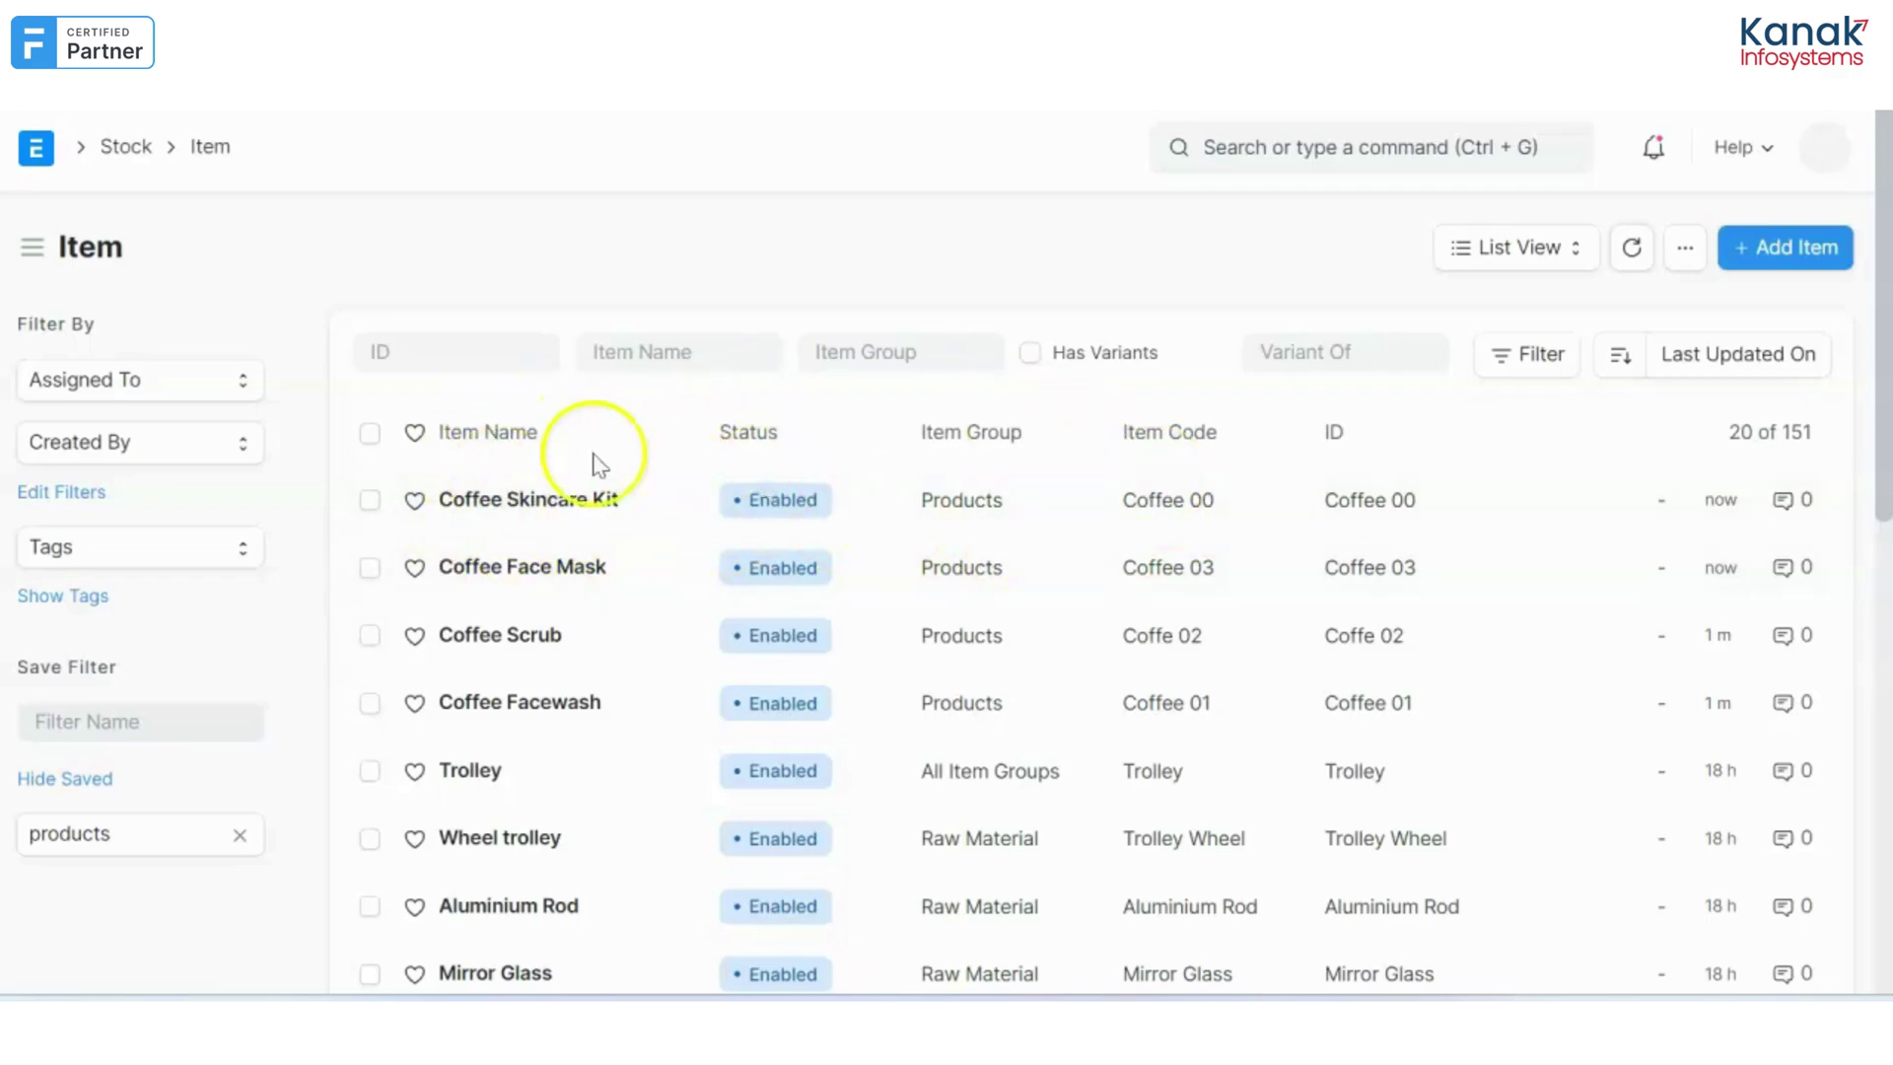
- Search for 'product' and open the Product Bundle list
left_click(1374, 152)
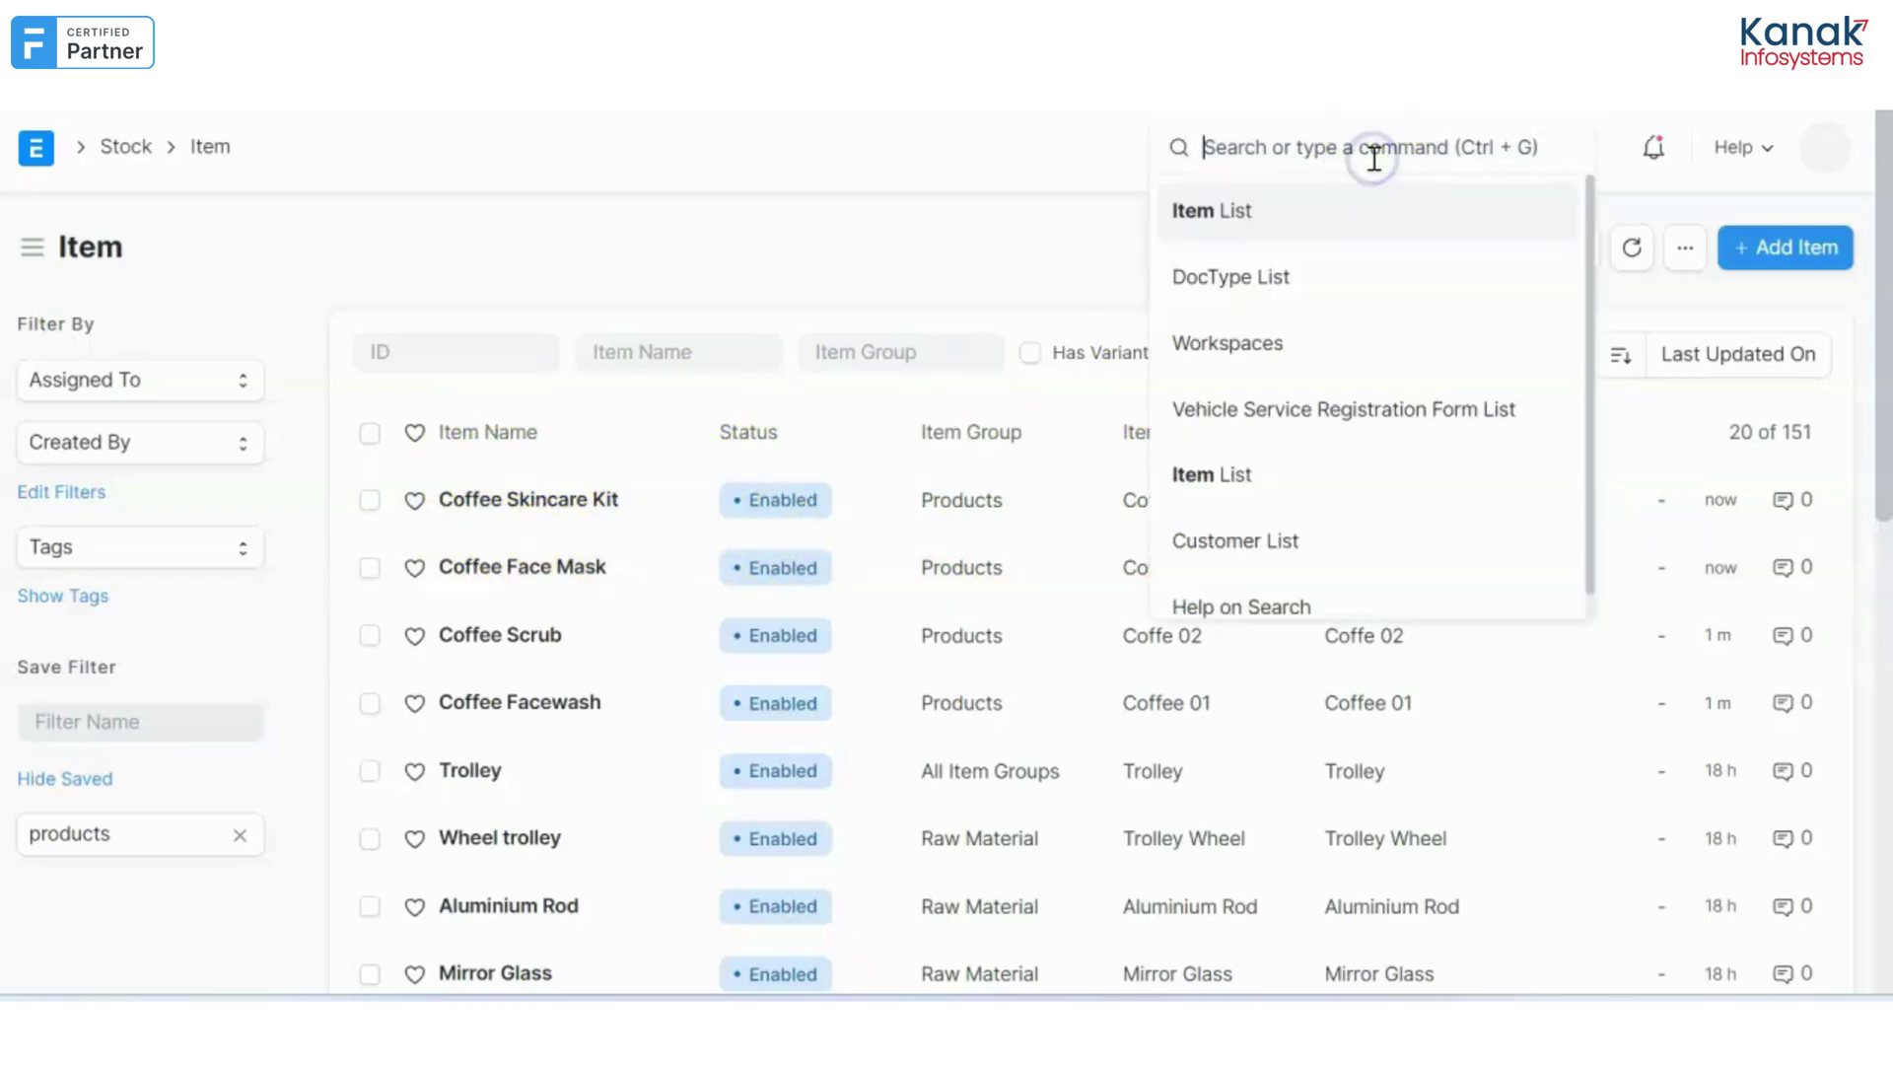
type("product")
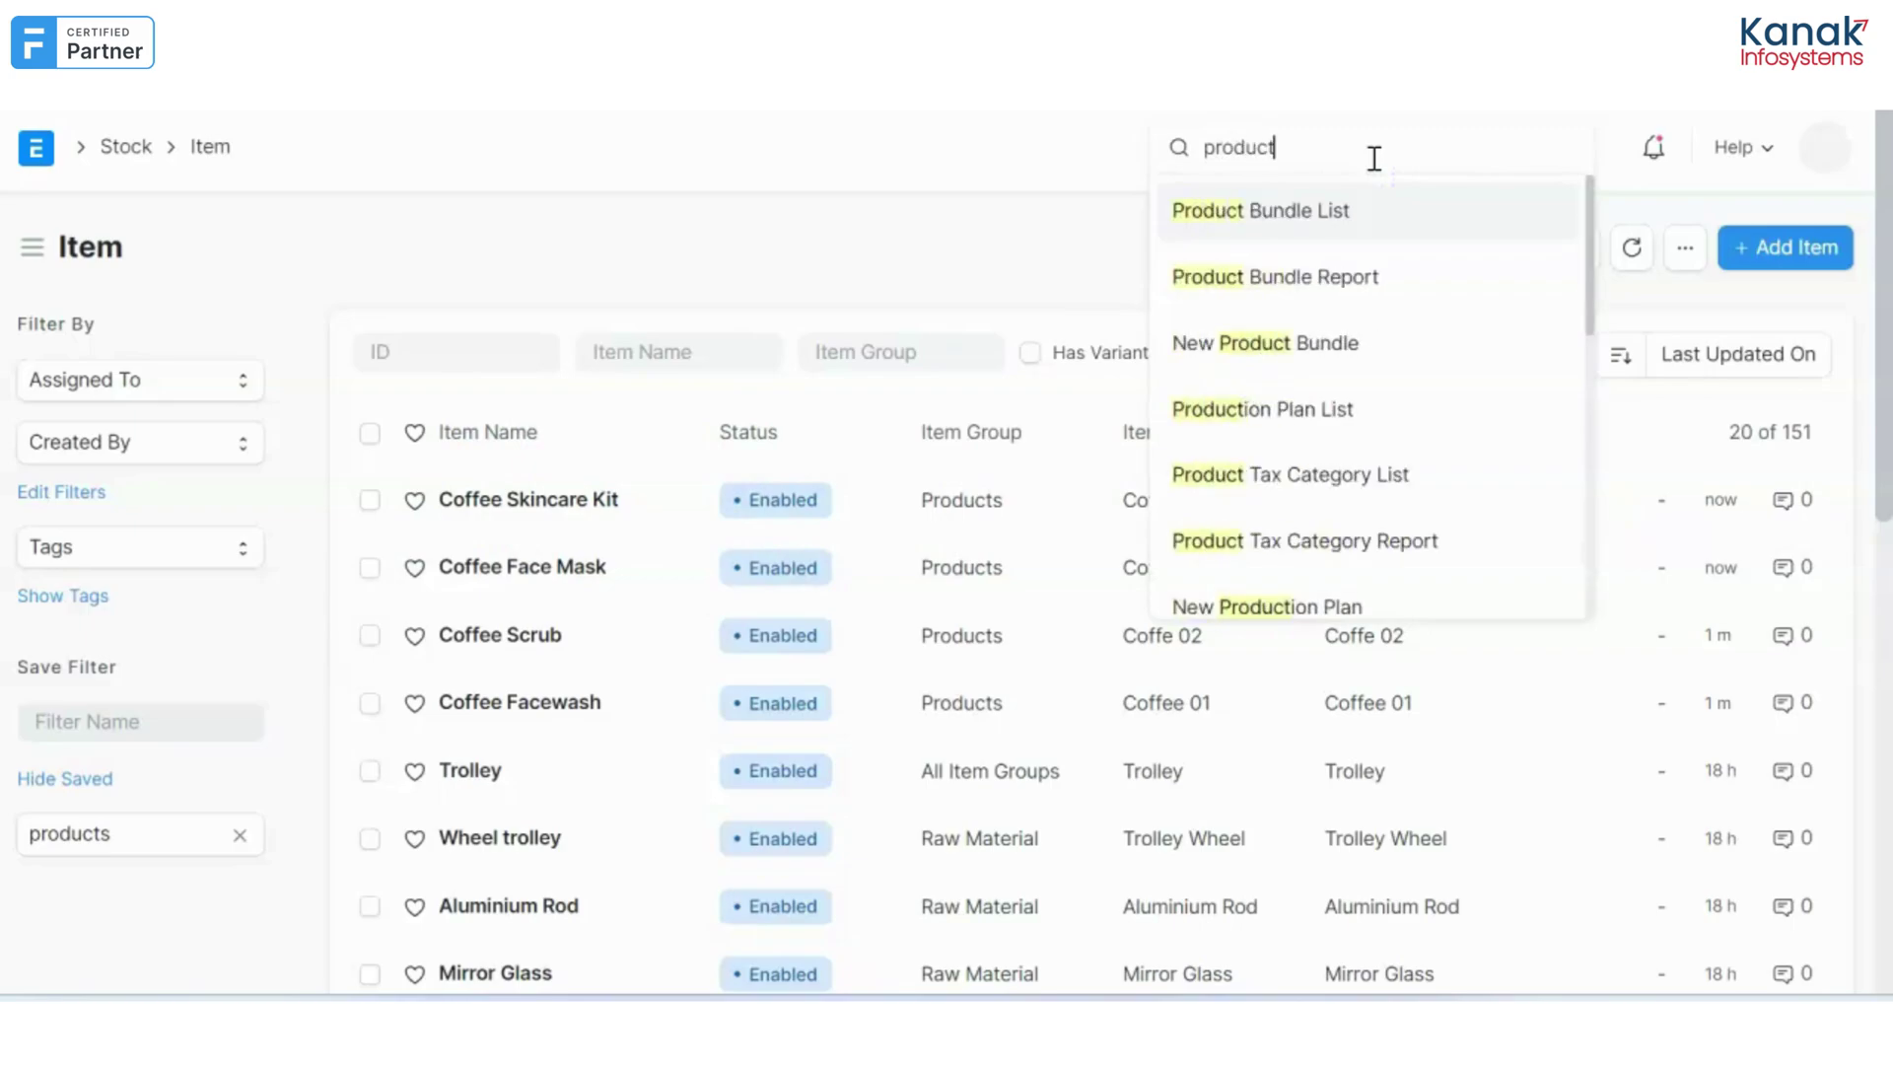
left_click(1388, 222)
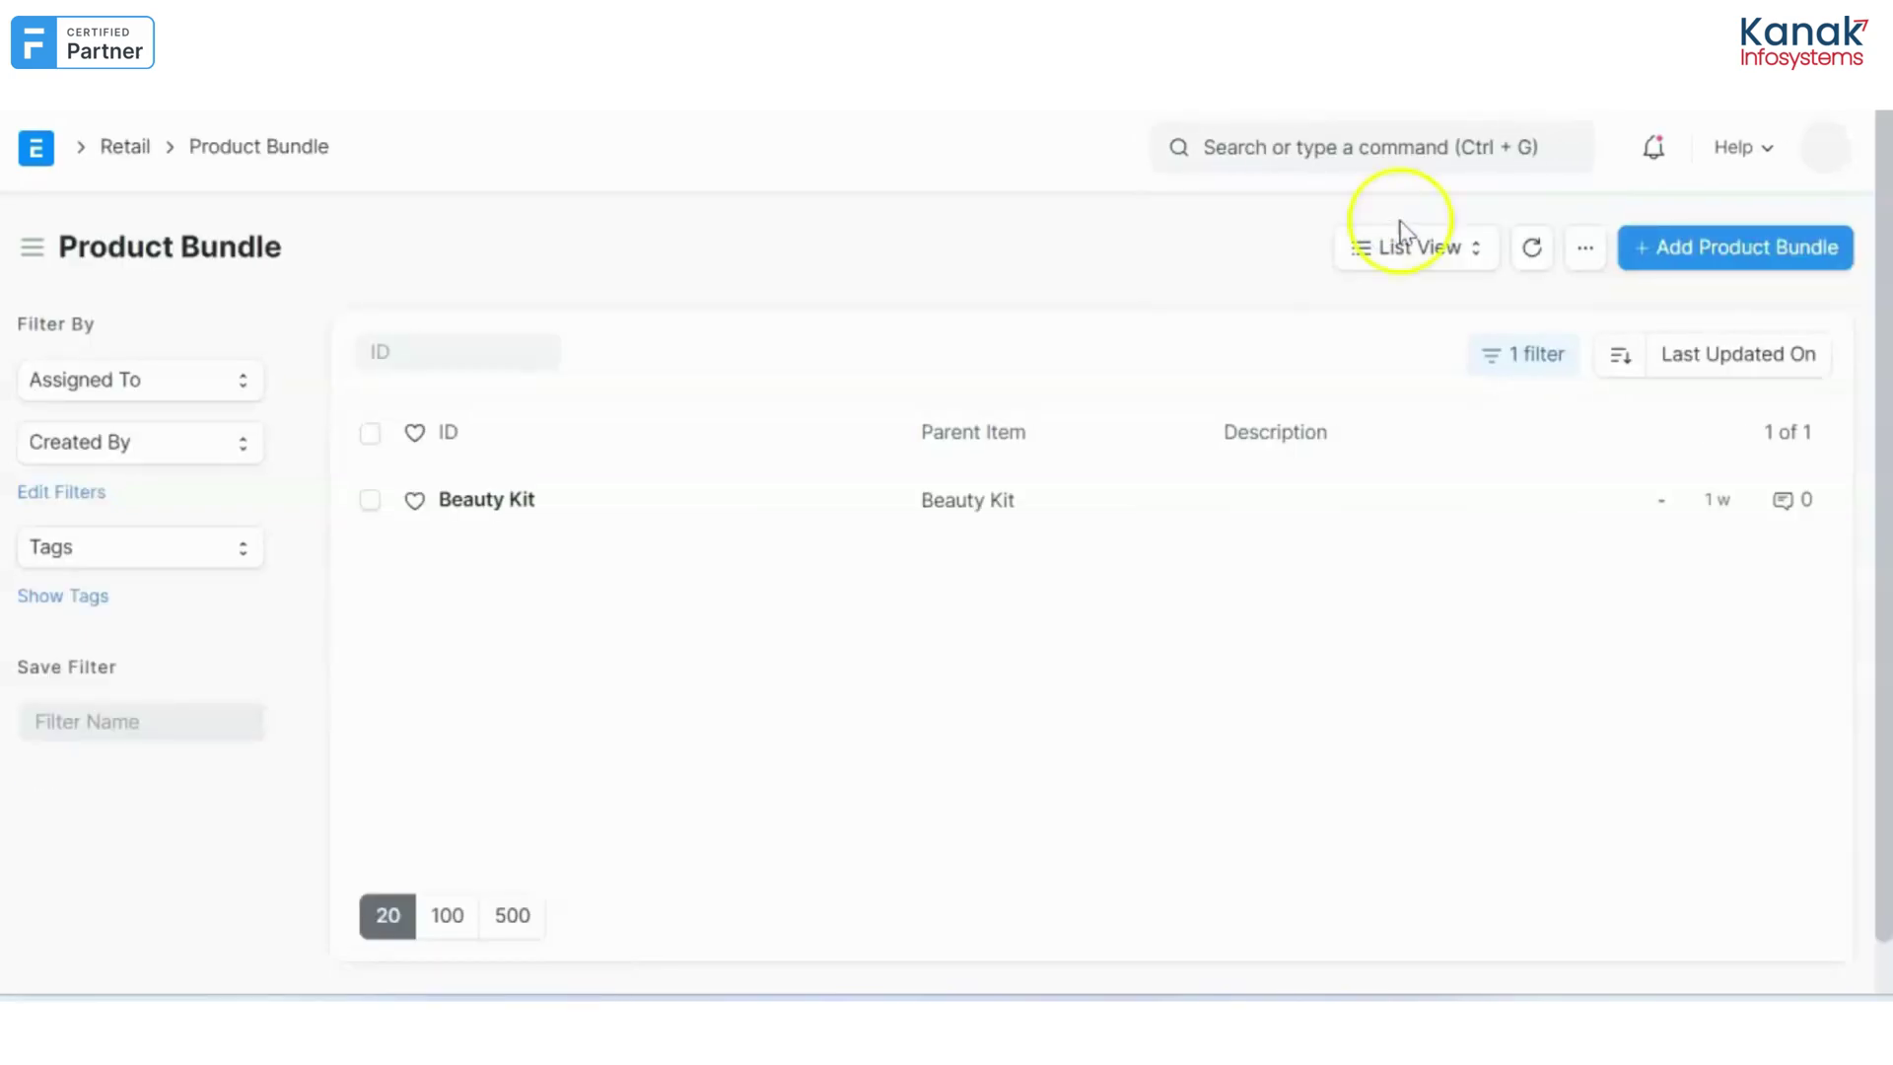
- Create a bundle with parent Coffee 00, described 'Amazing Products for sensitive skin'
left_click(1732, 254)
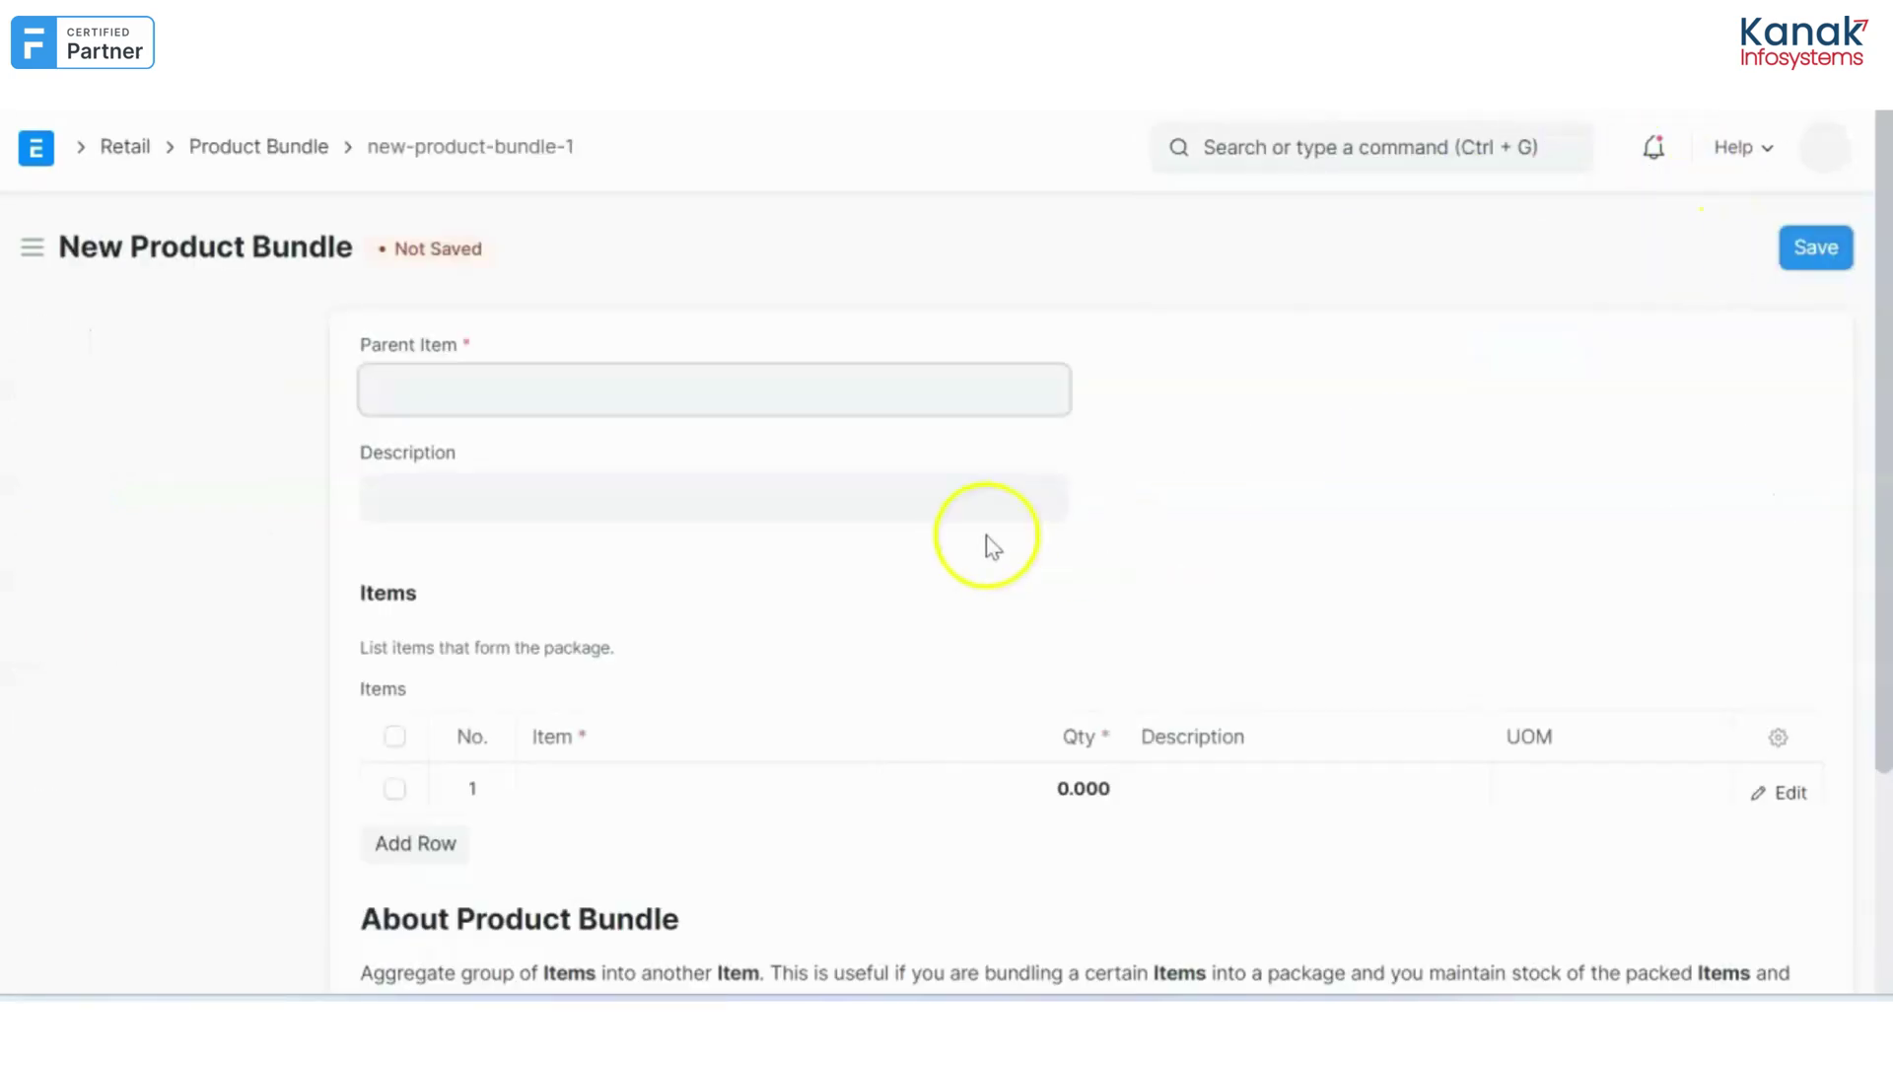
left_click(913, 391)
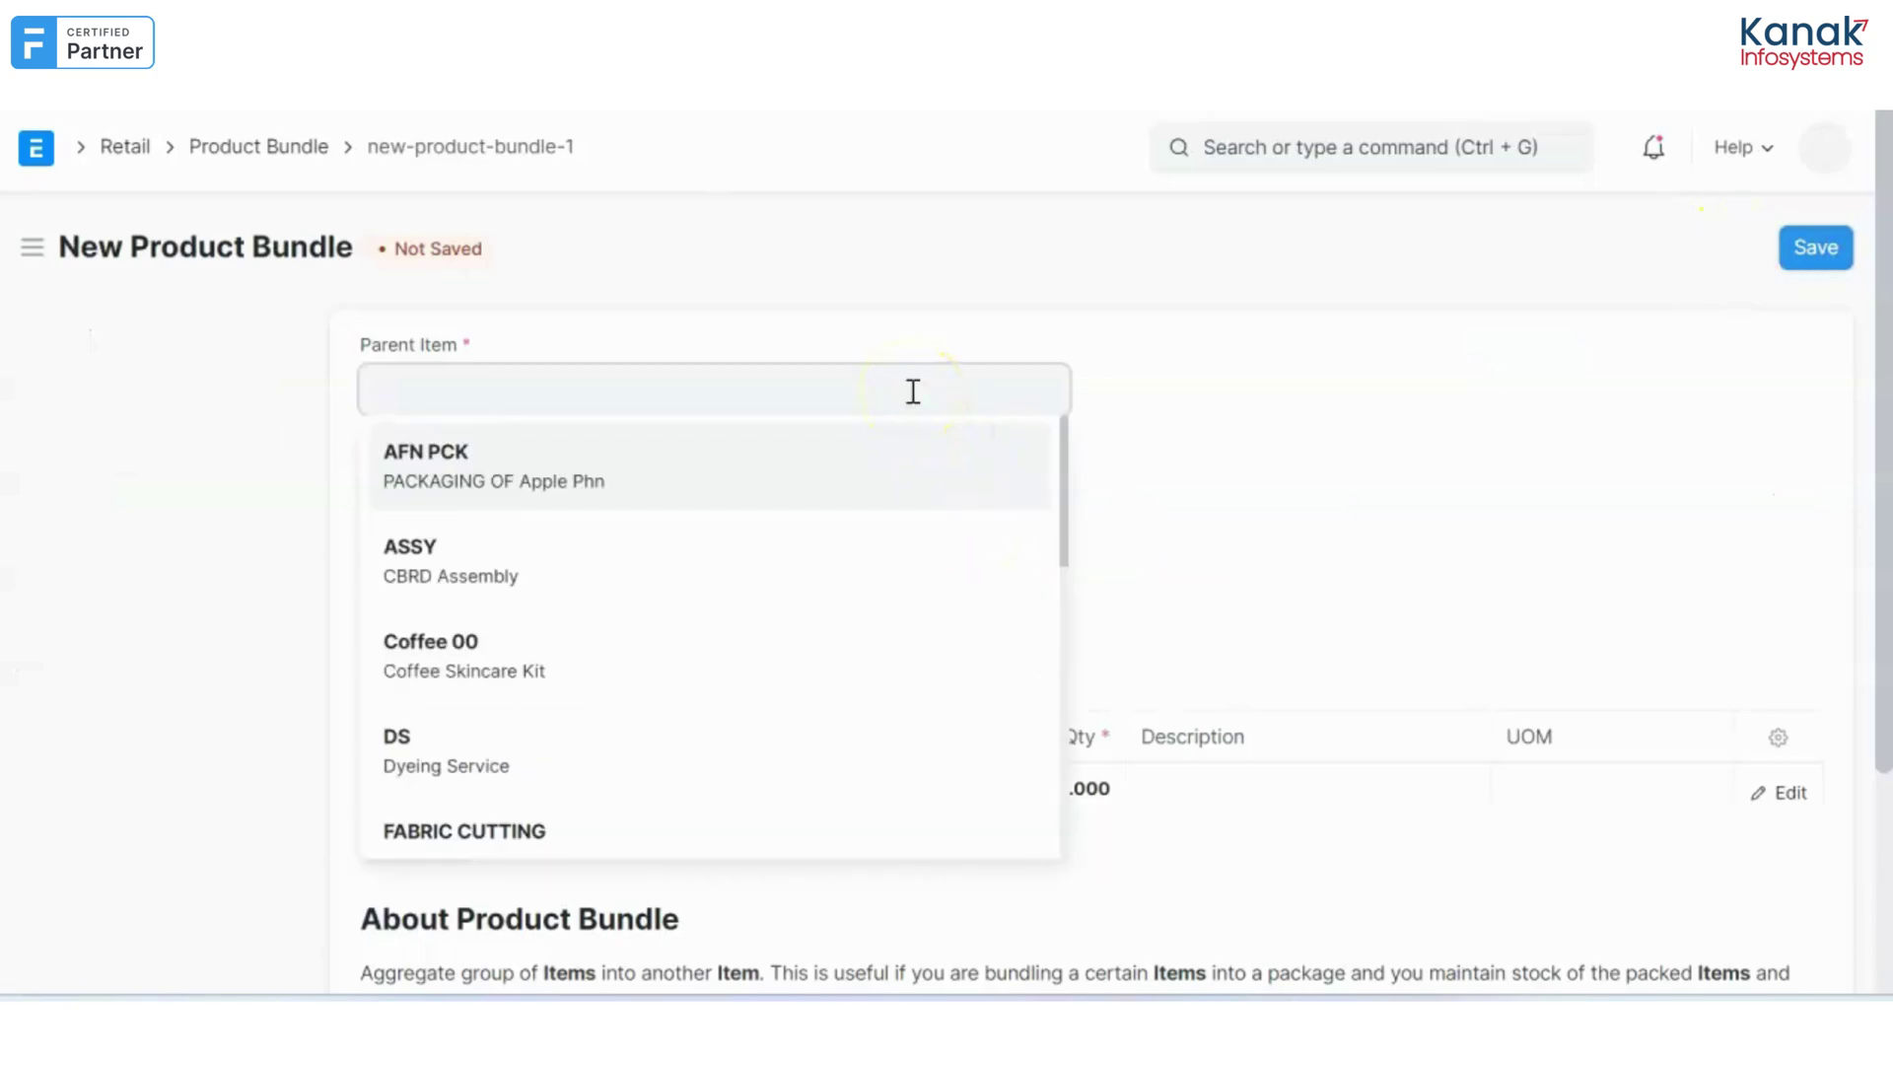
left_click(558, 657)
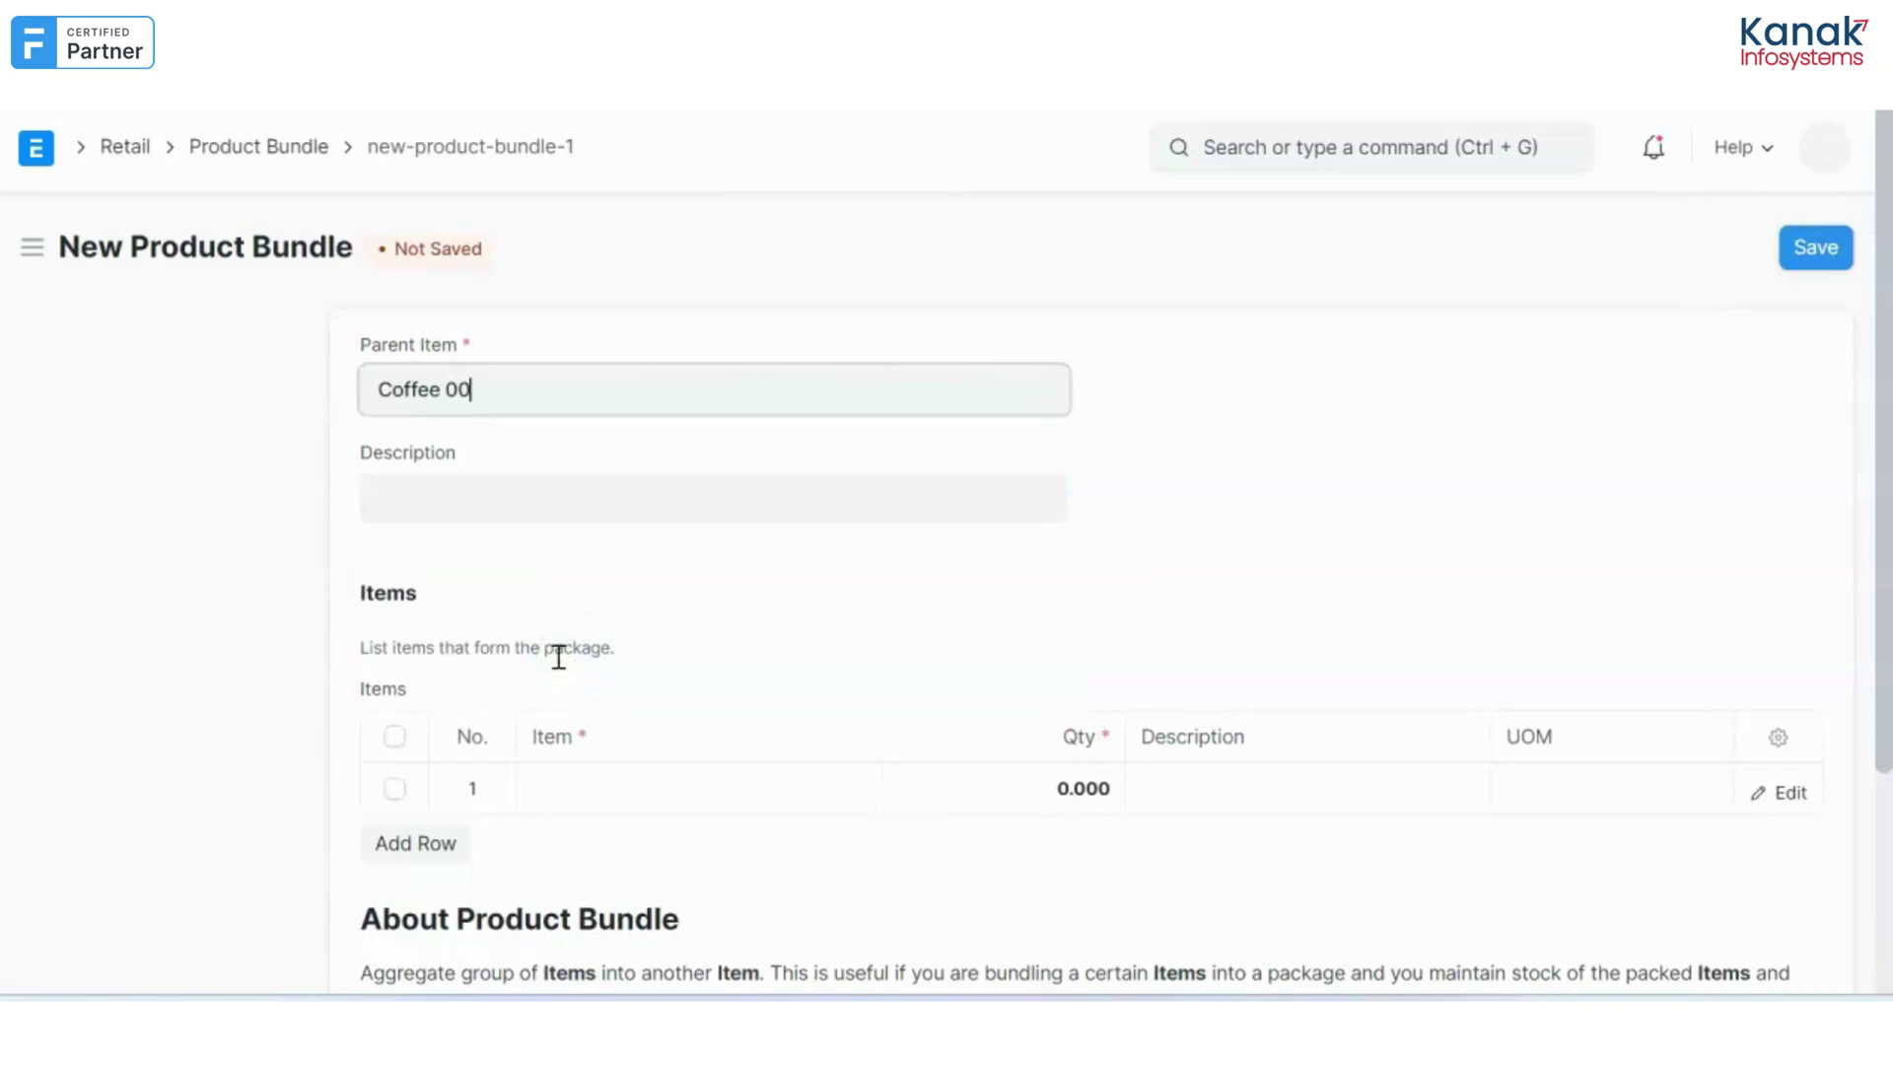
left_click(664, 498)
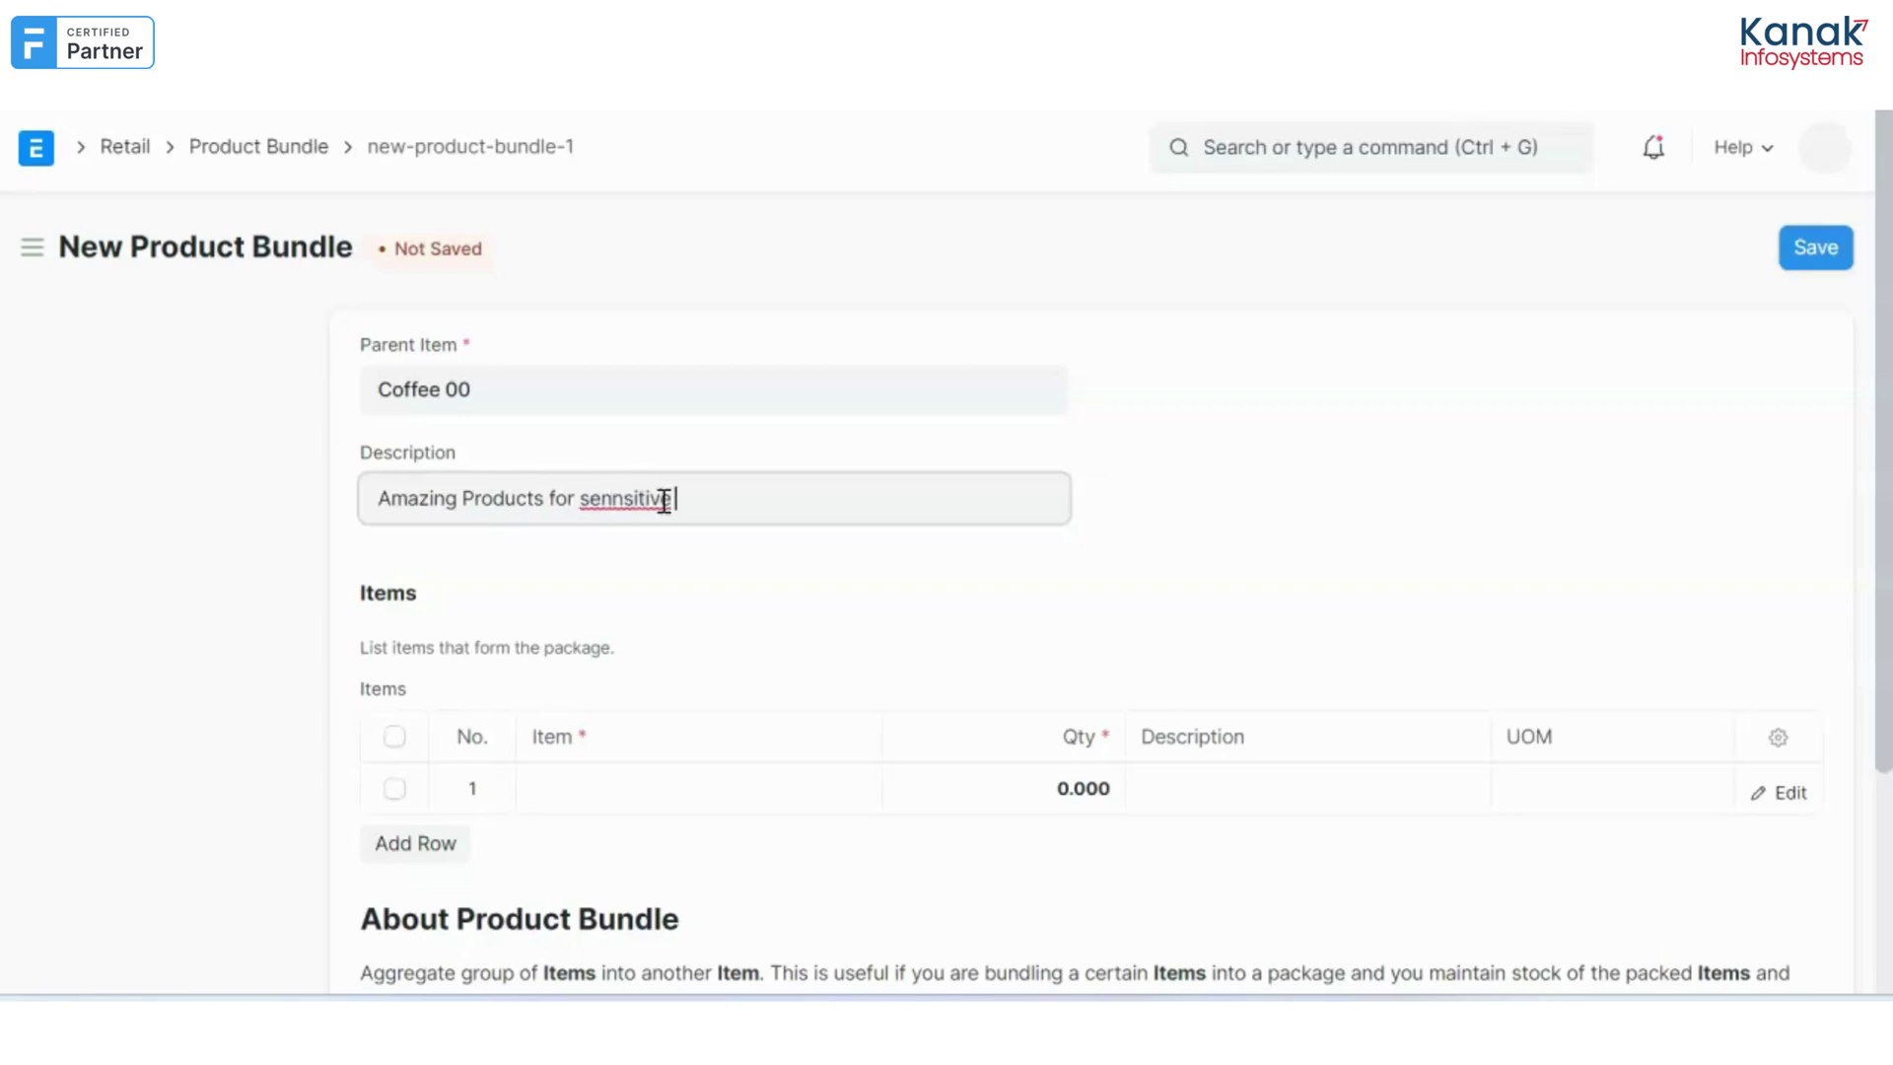
left_click(612, 498)
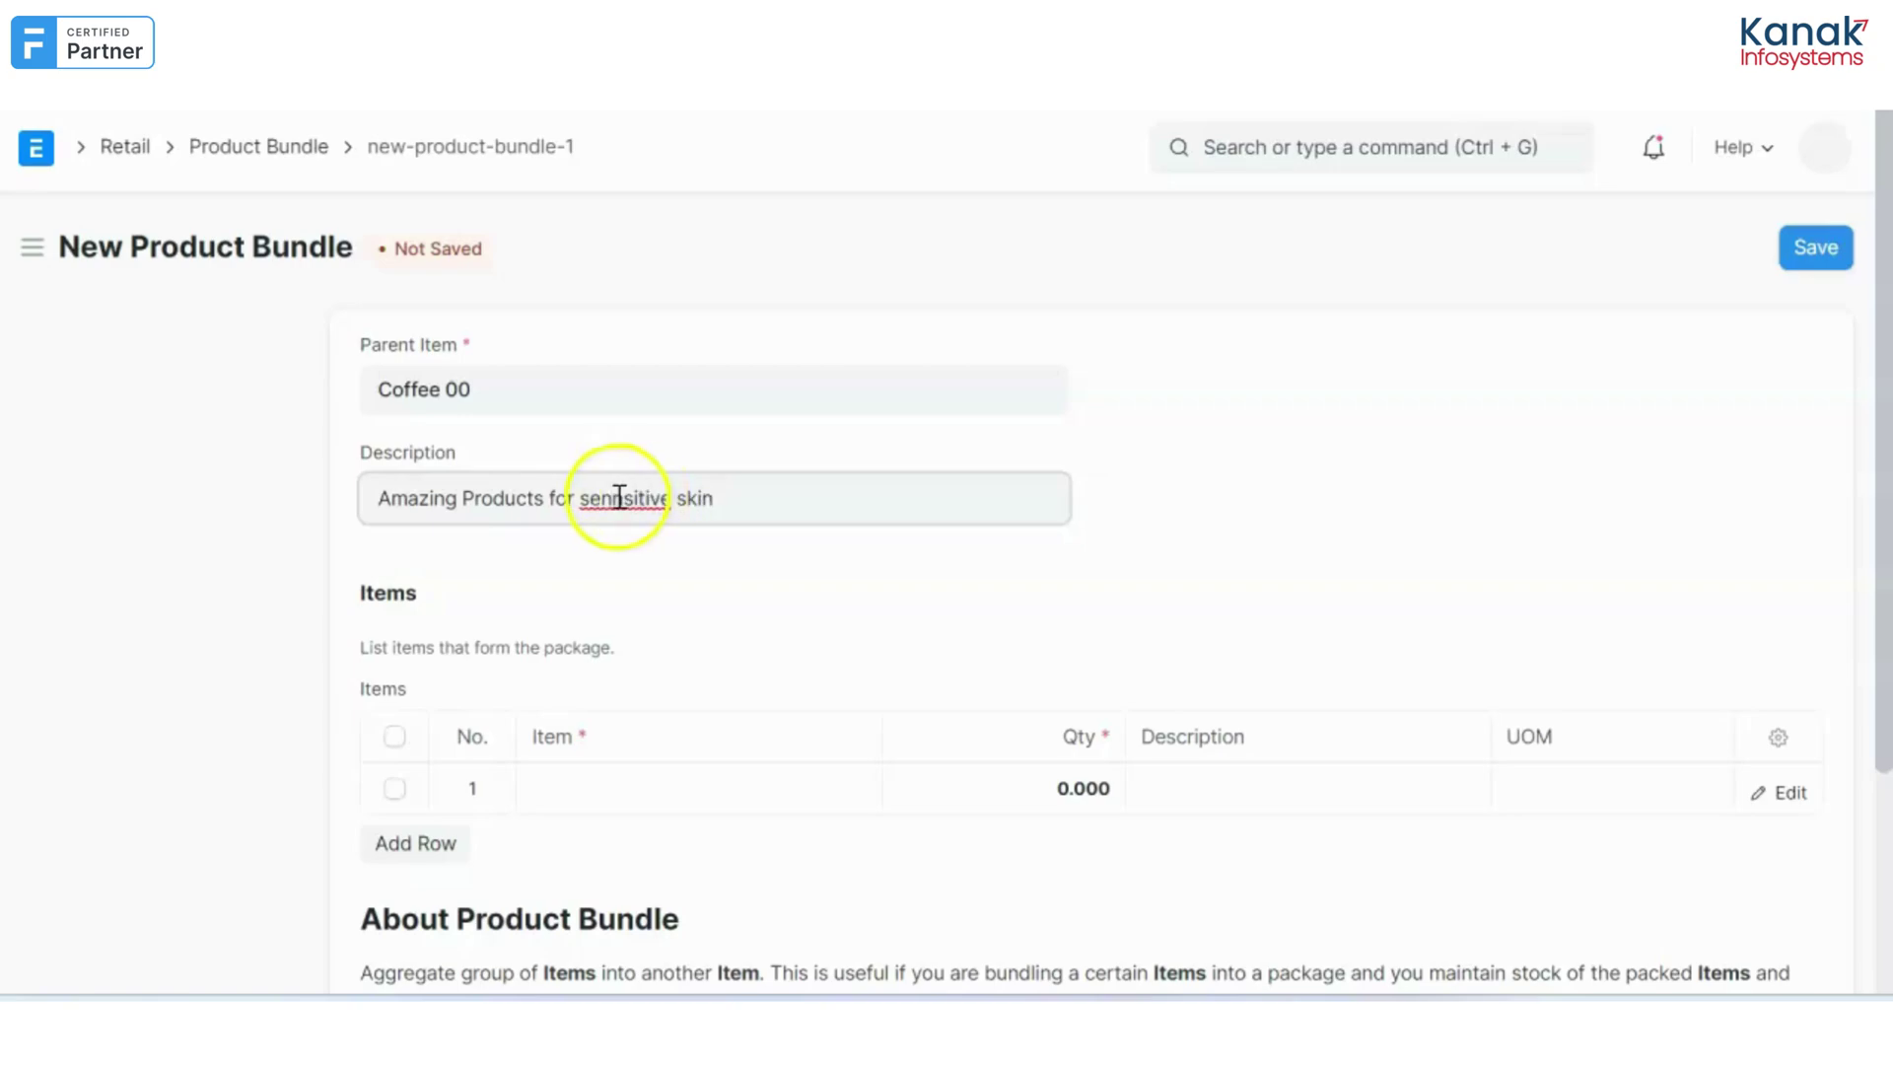
key("BackSpace")
scroll(779, 717, "down", 1)
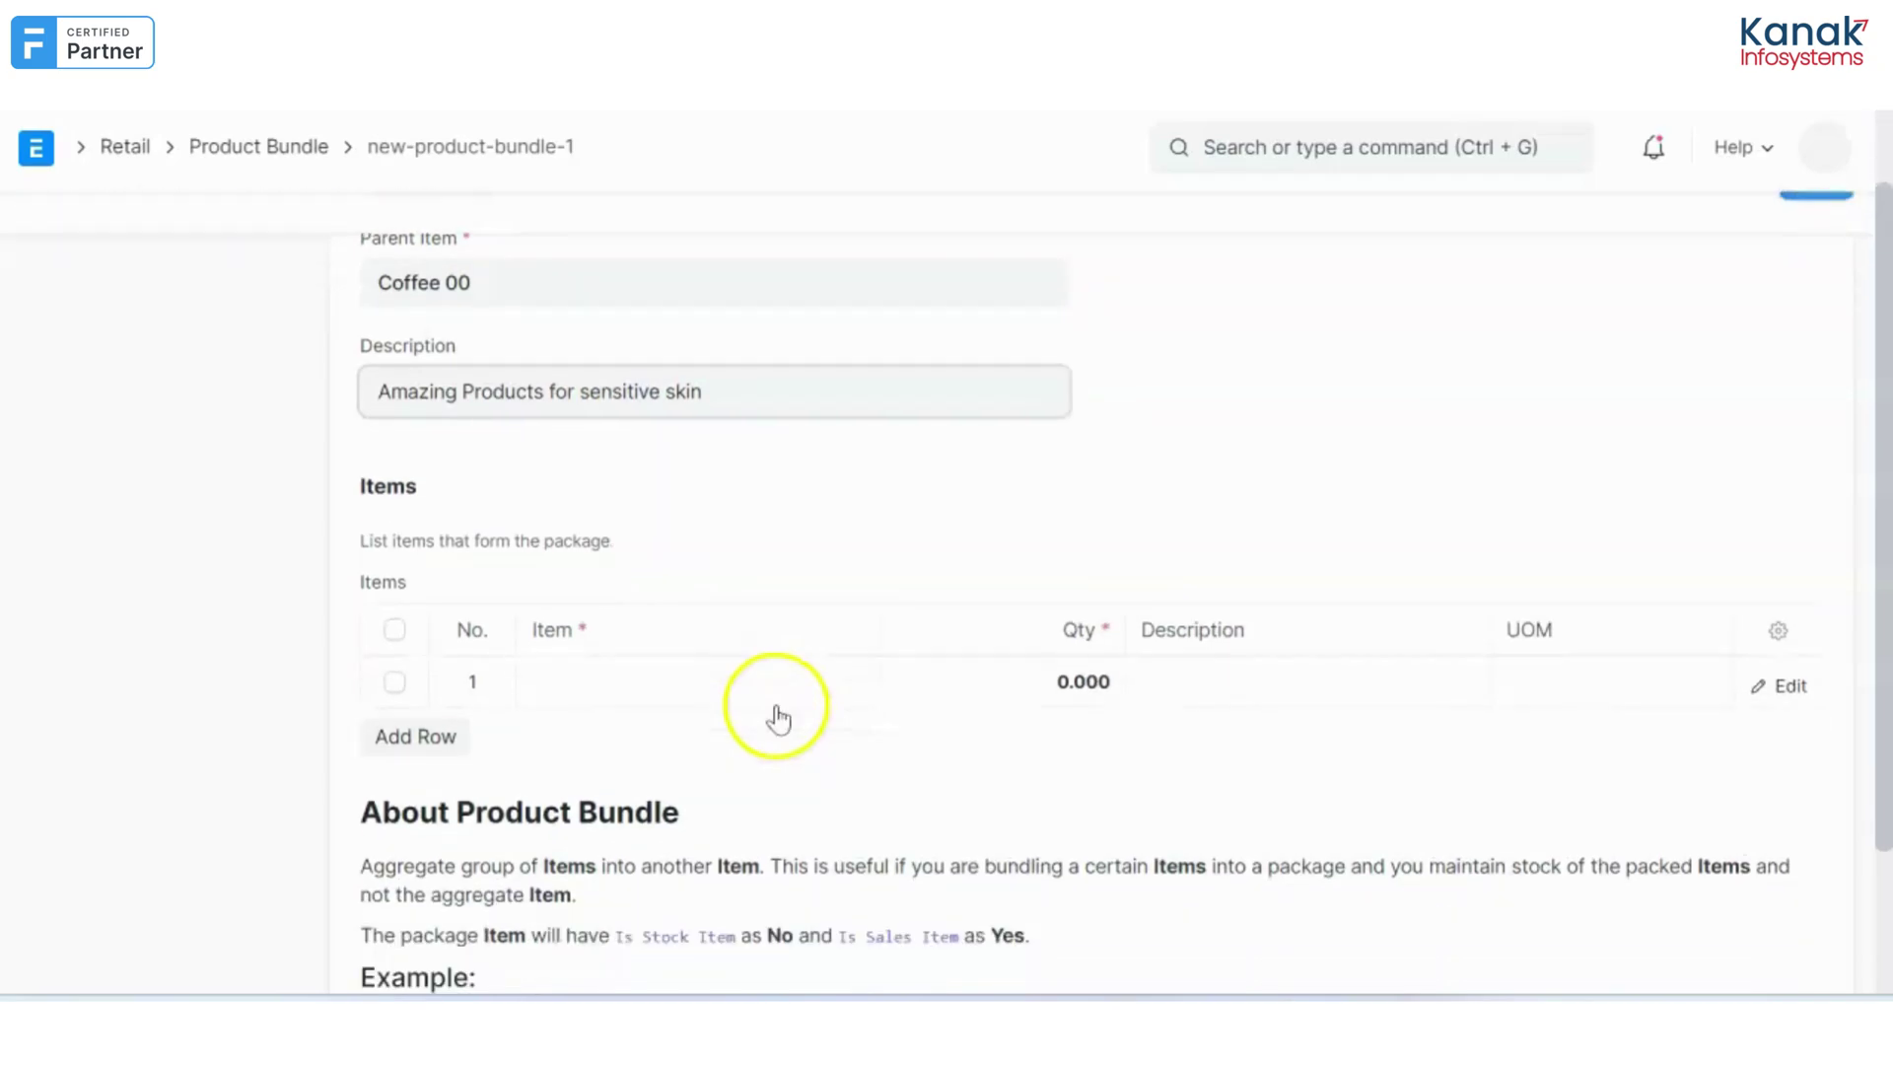
- Add Coffe 02 and Coffee 01 to the bundle, quantity 1 each
left_click(704, 688)
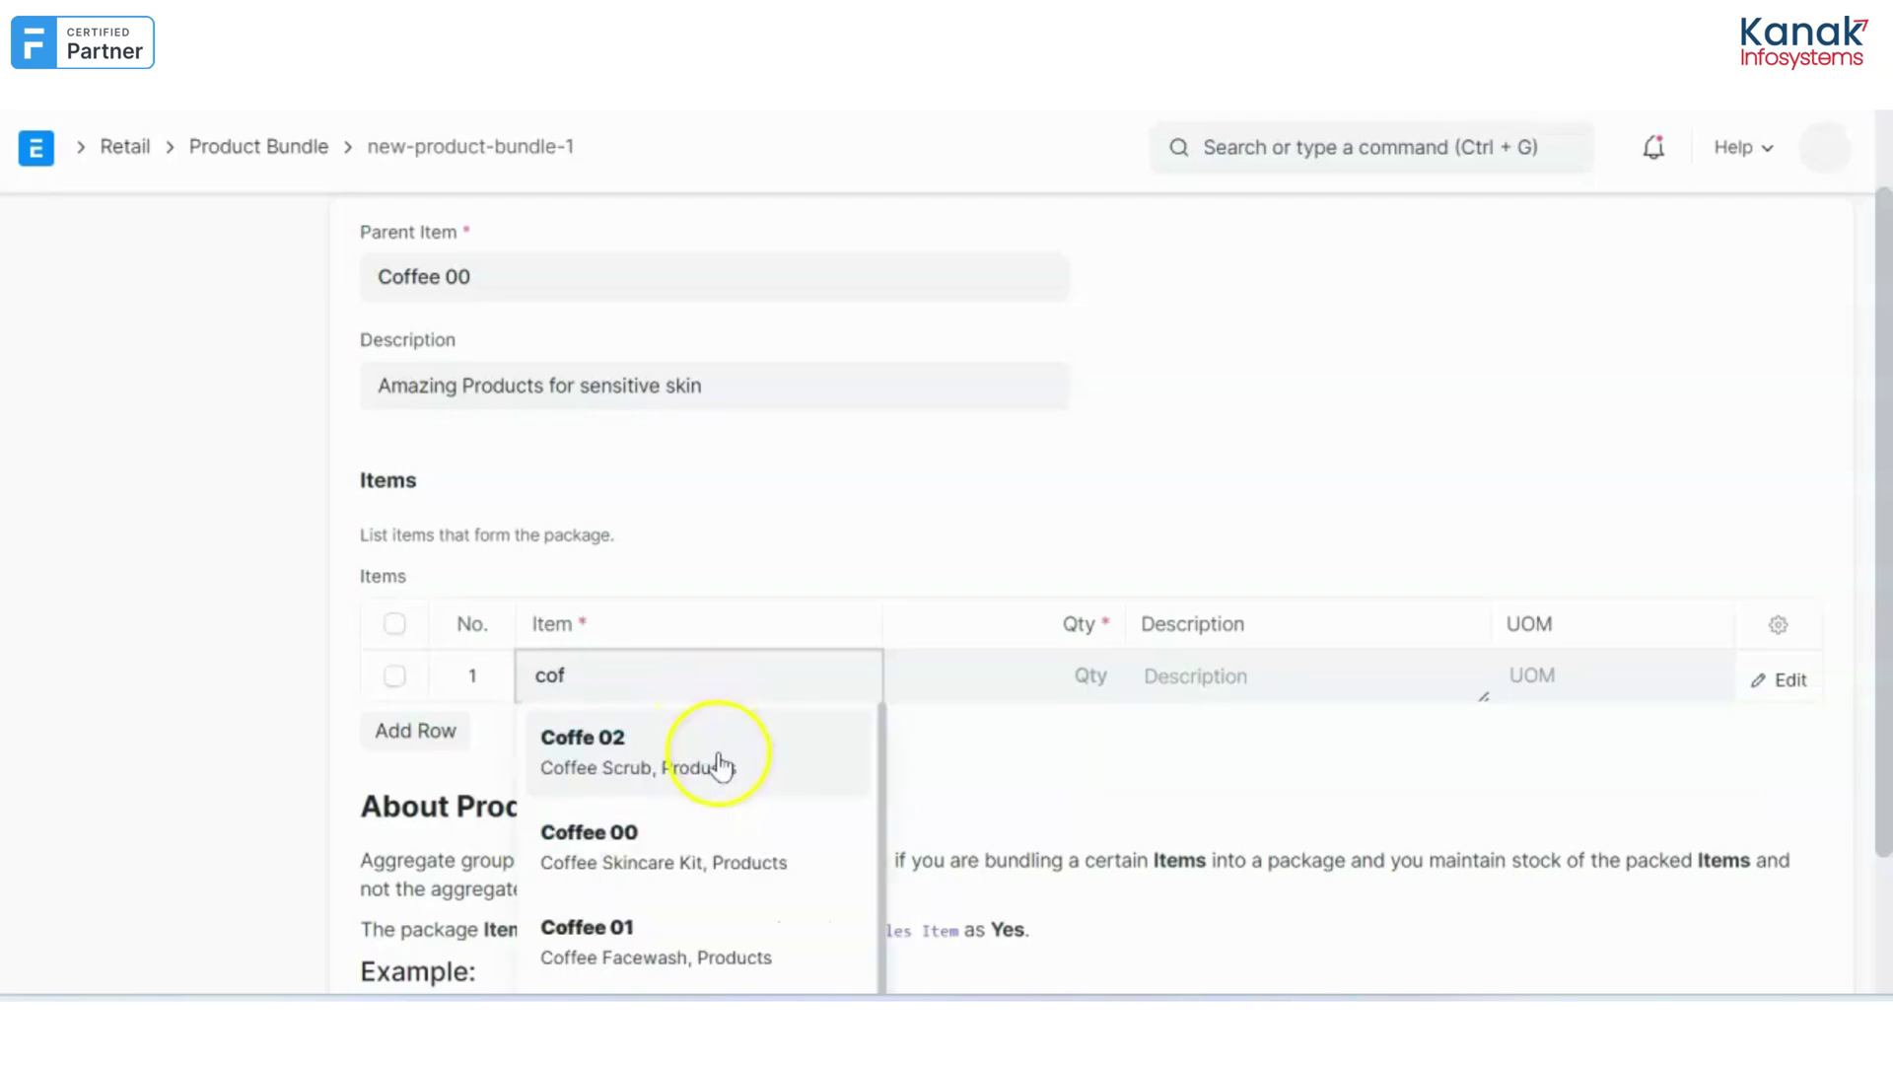
left_click(720, 766)
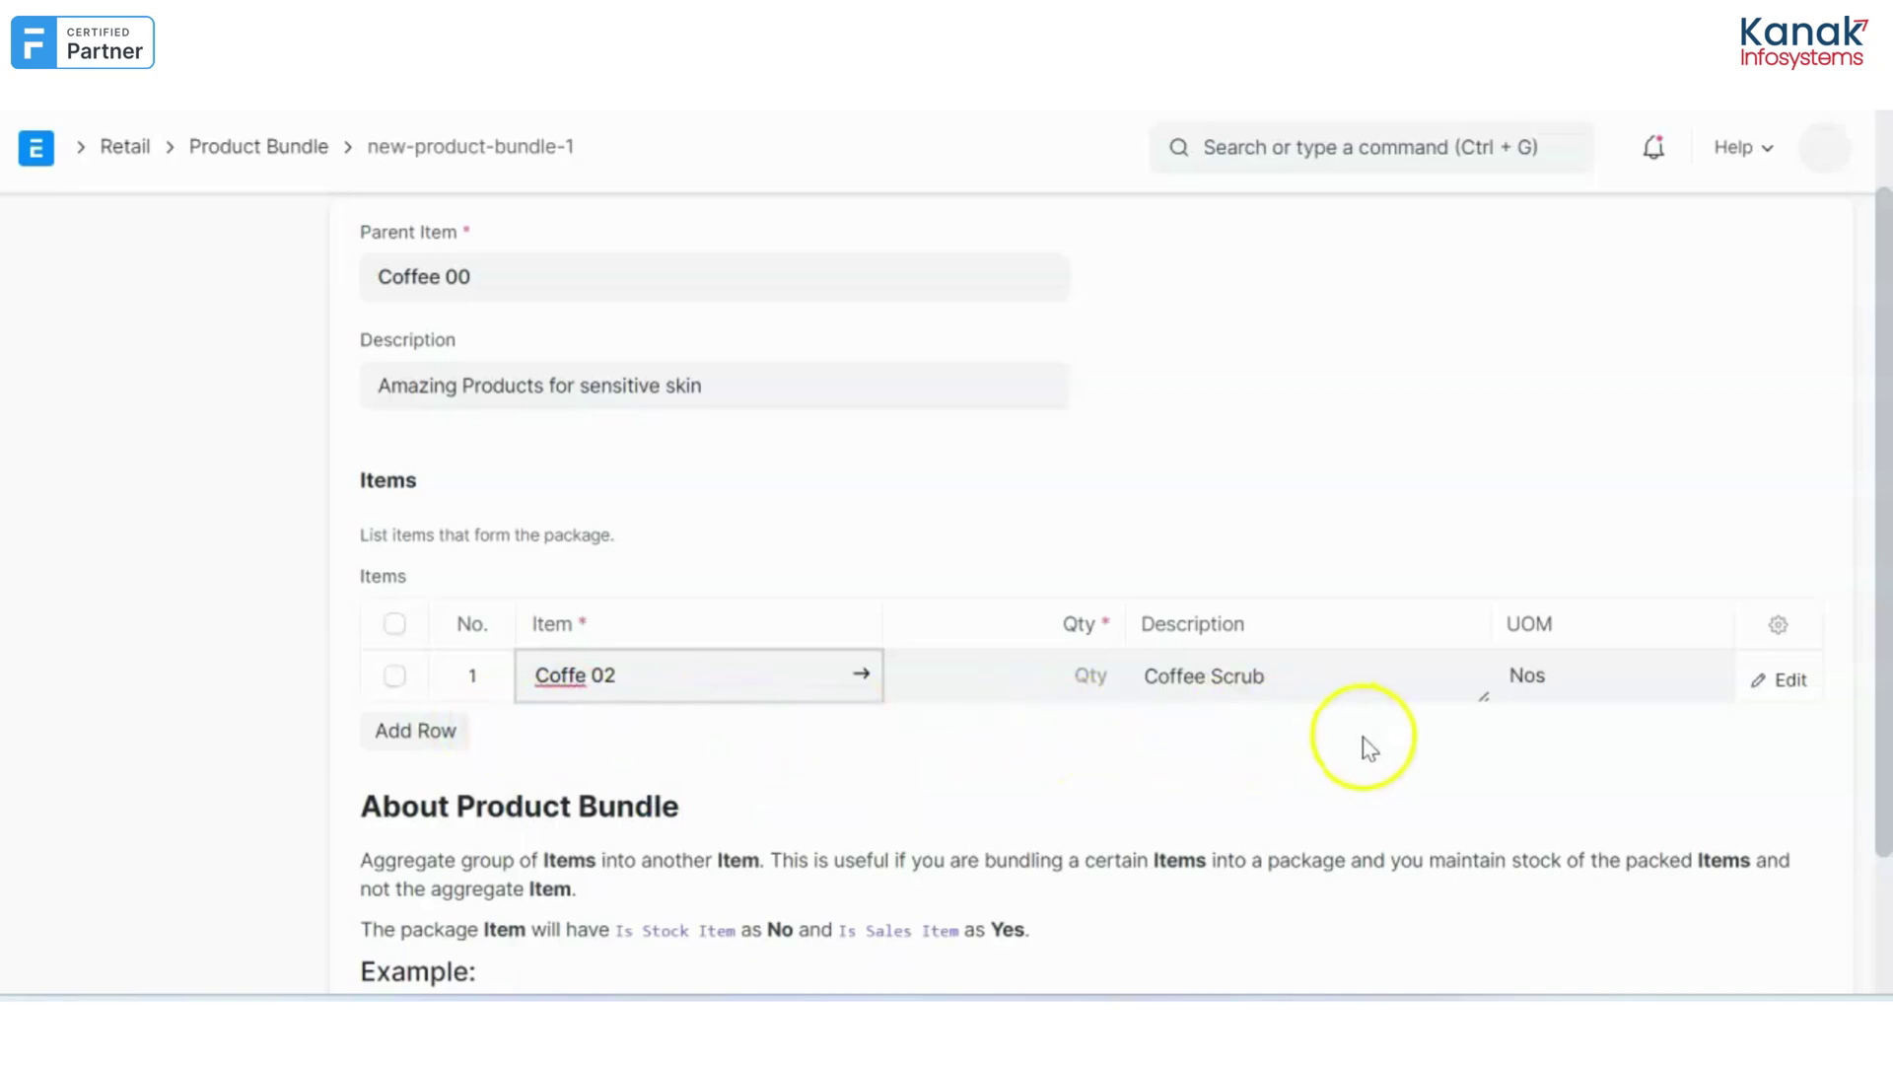
left_click(1107, 678)
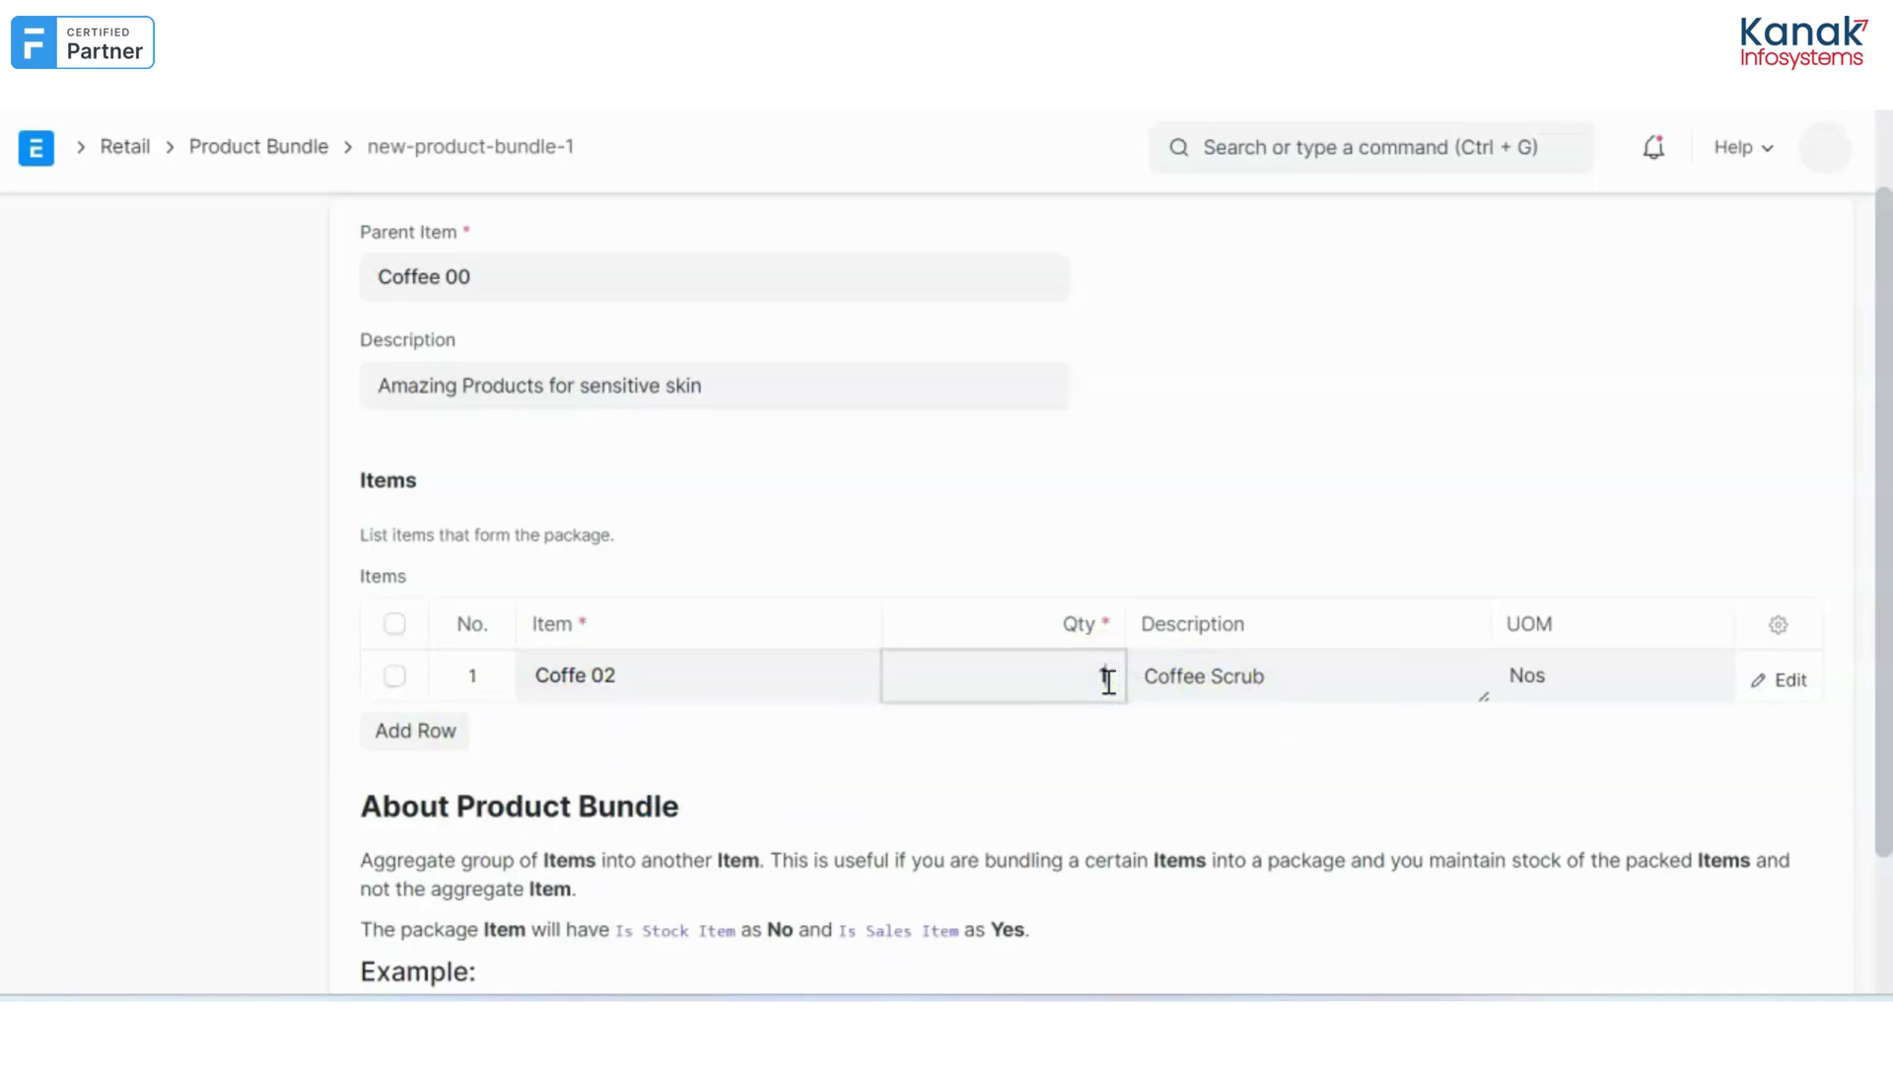
type("1")
left_click(434, 732)
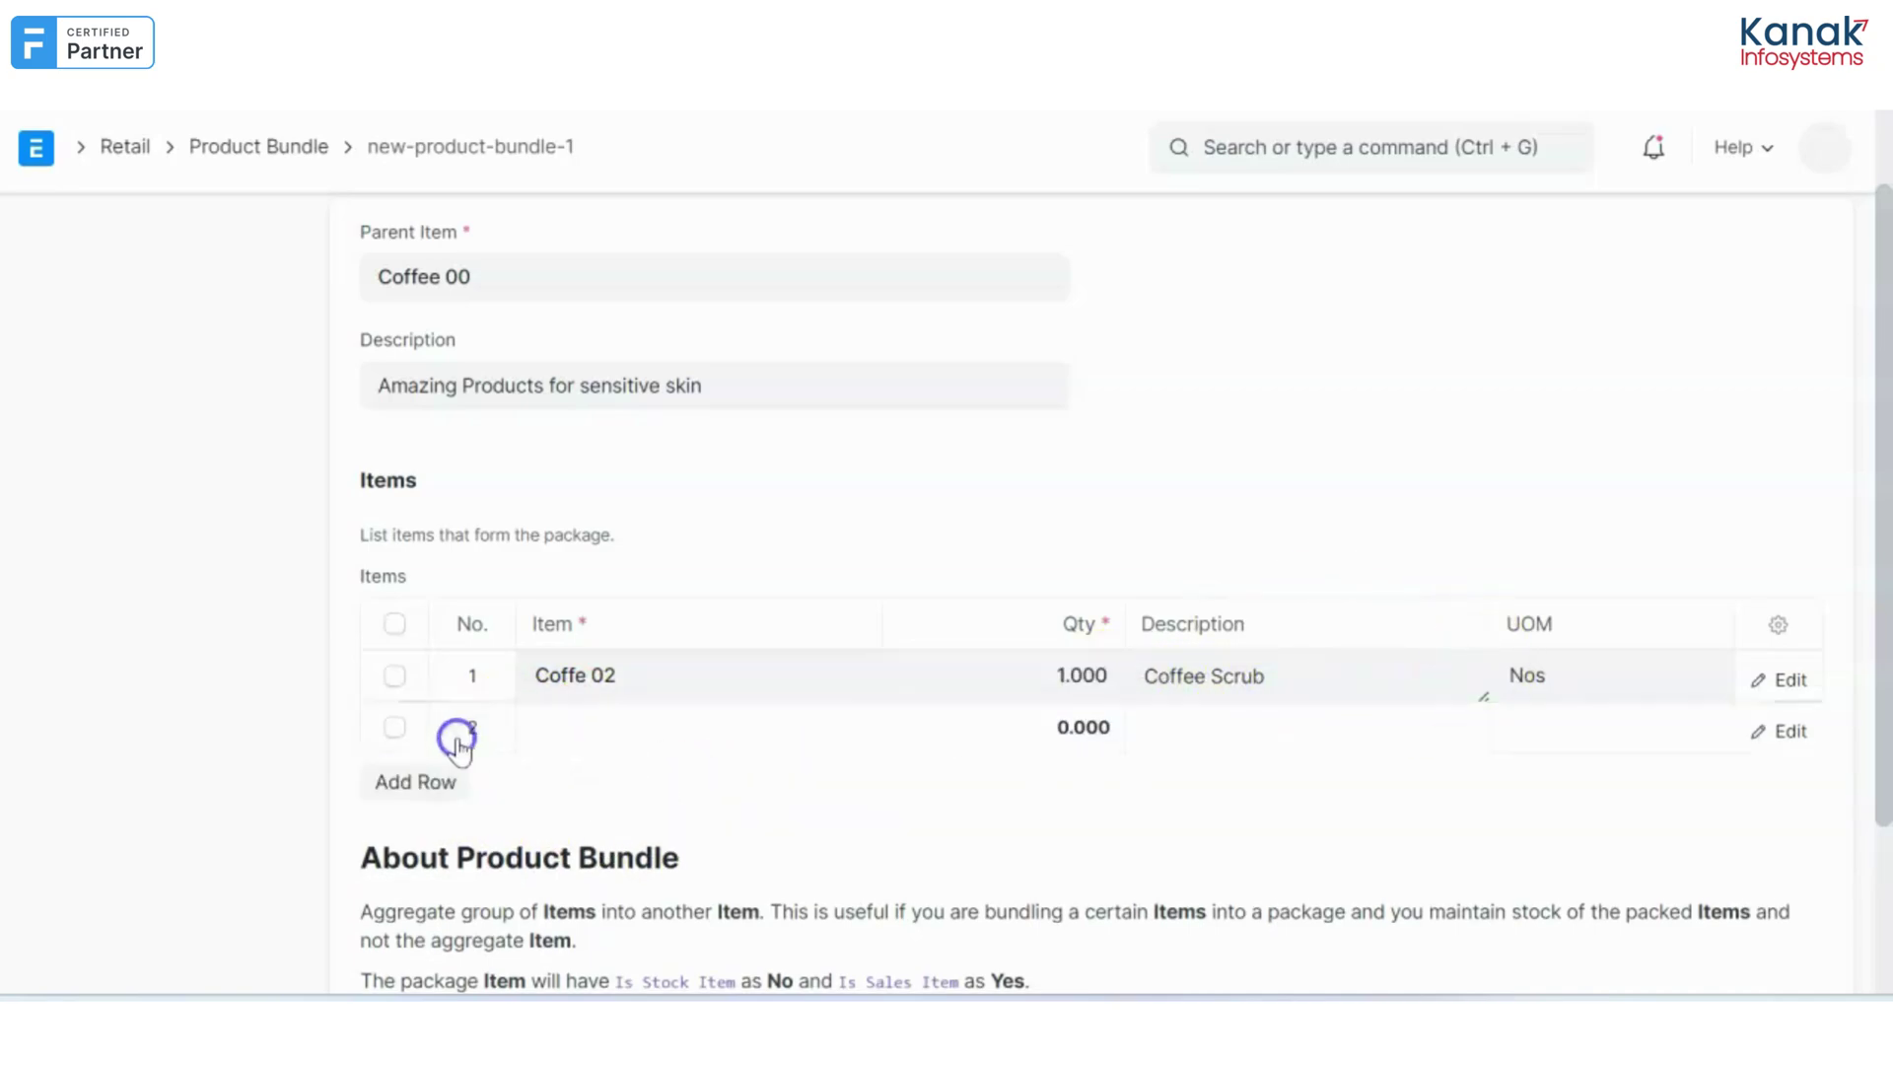
left_click(646, 725)
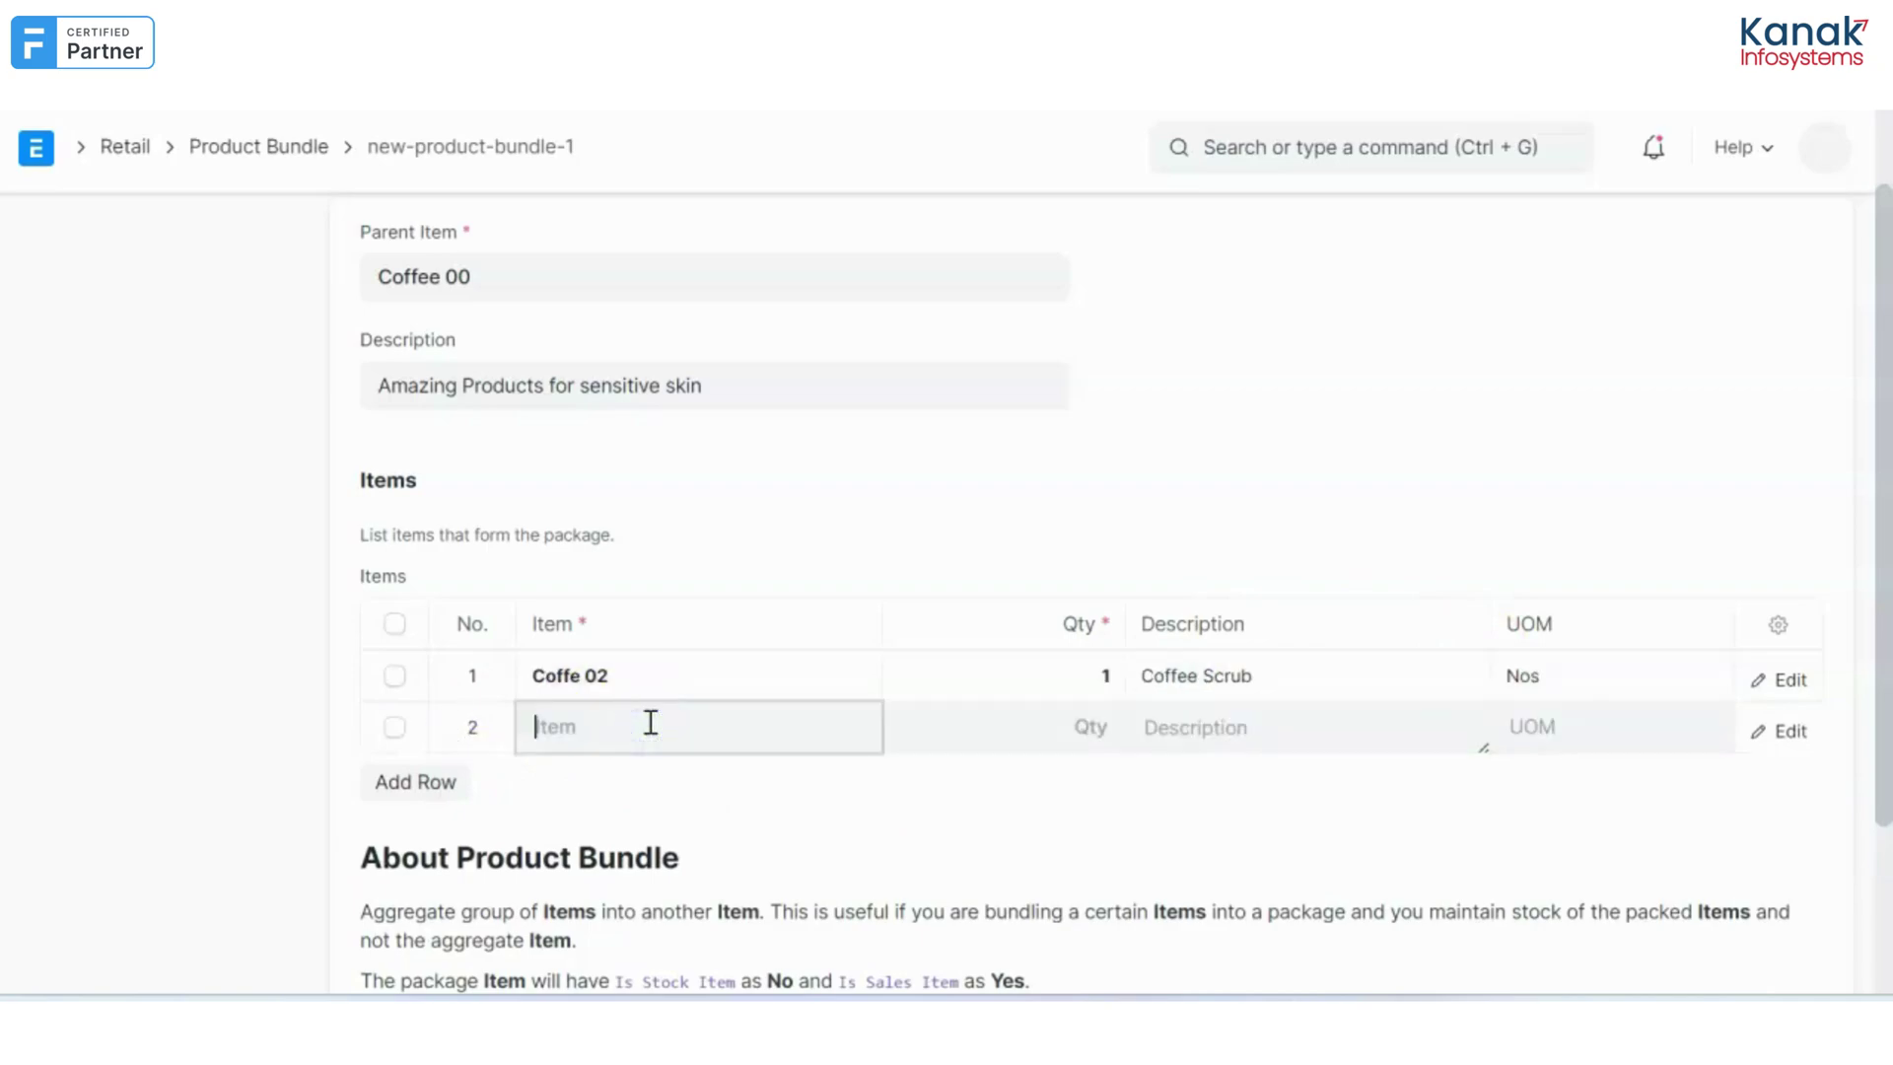
type("ci")
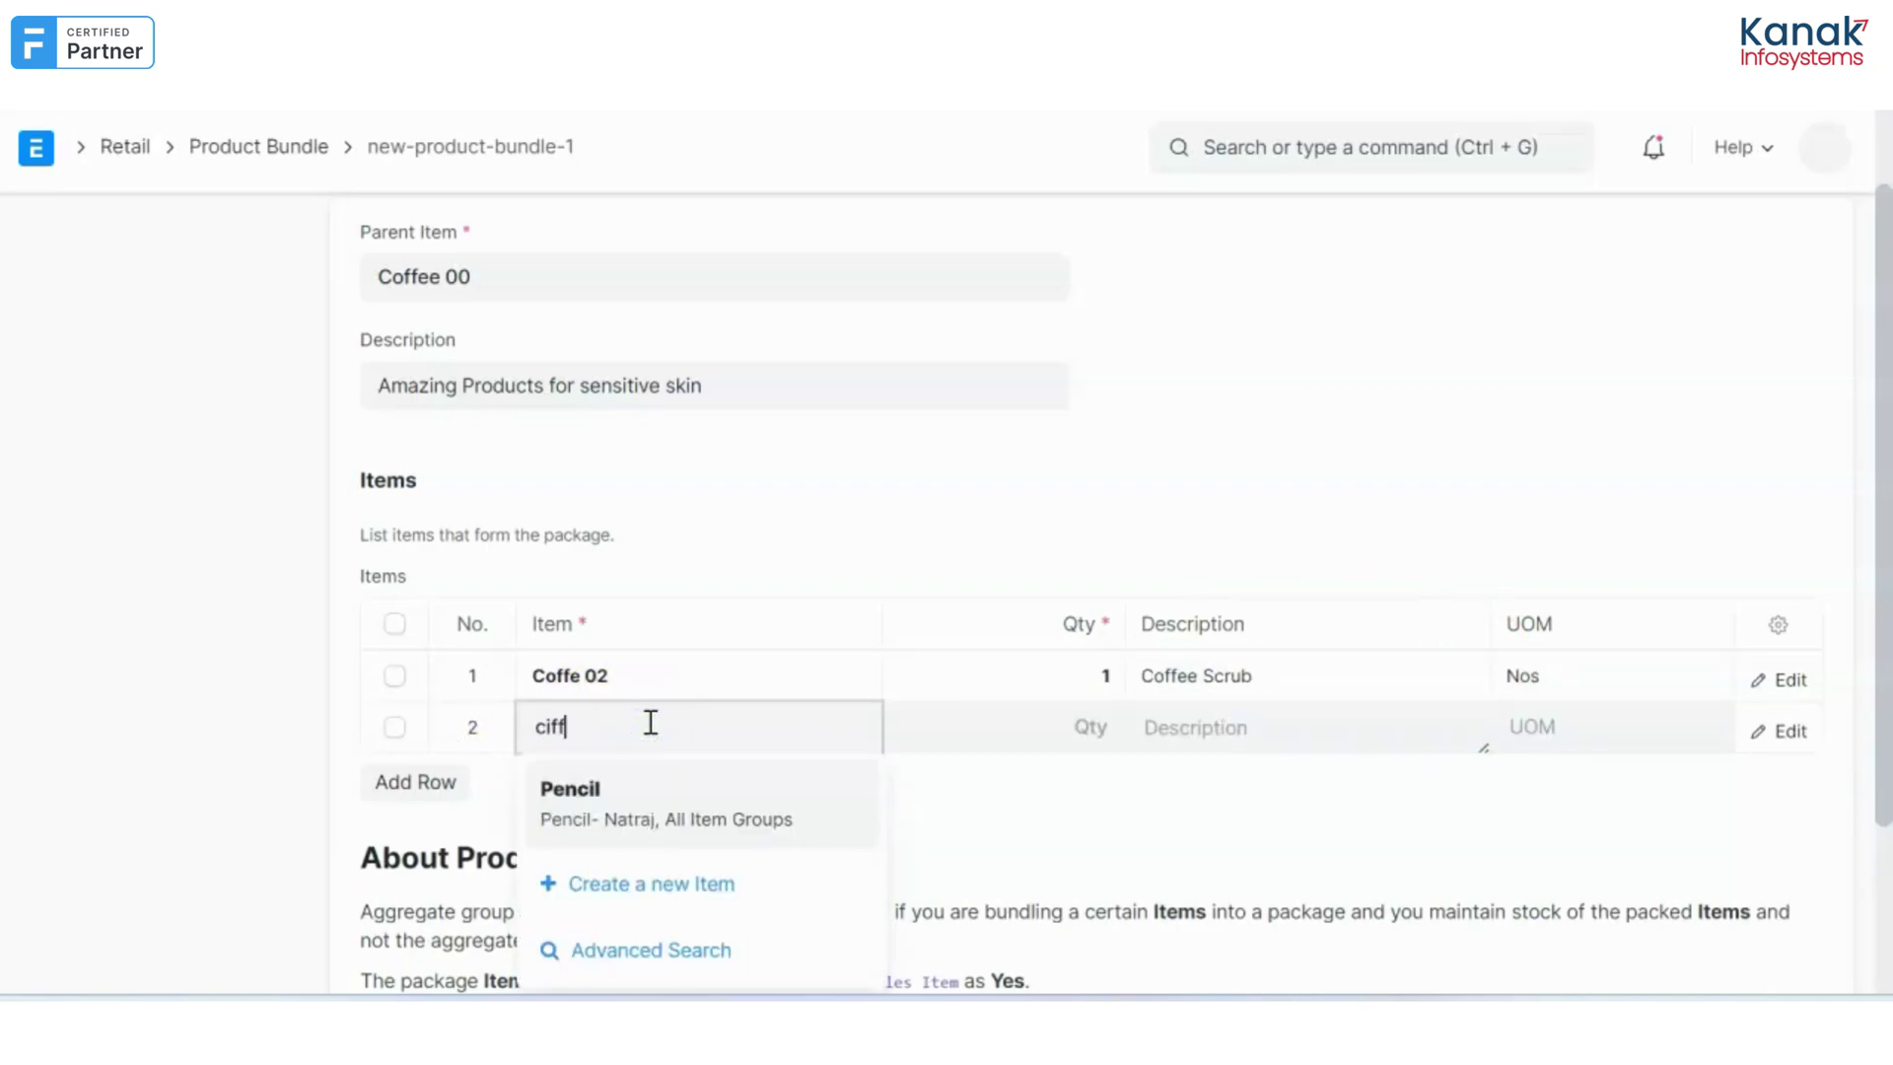
type("ff")
key("BackSpace")
key("BackSpace")
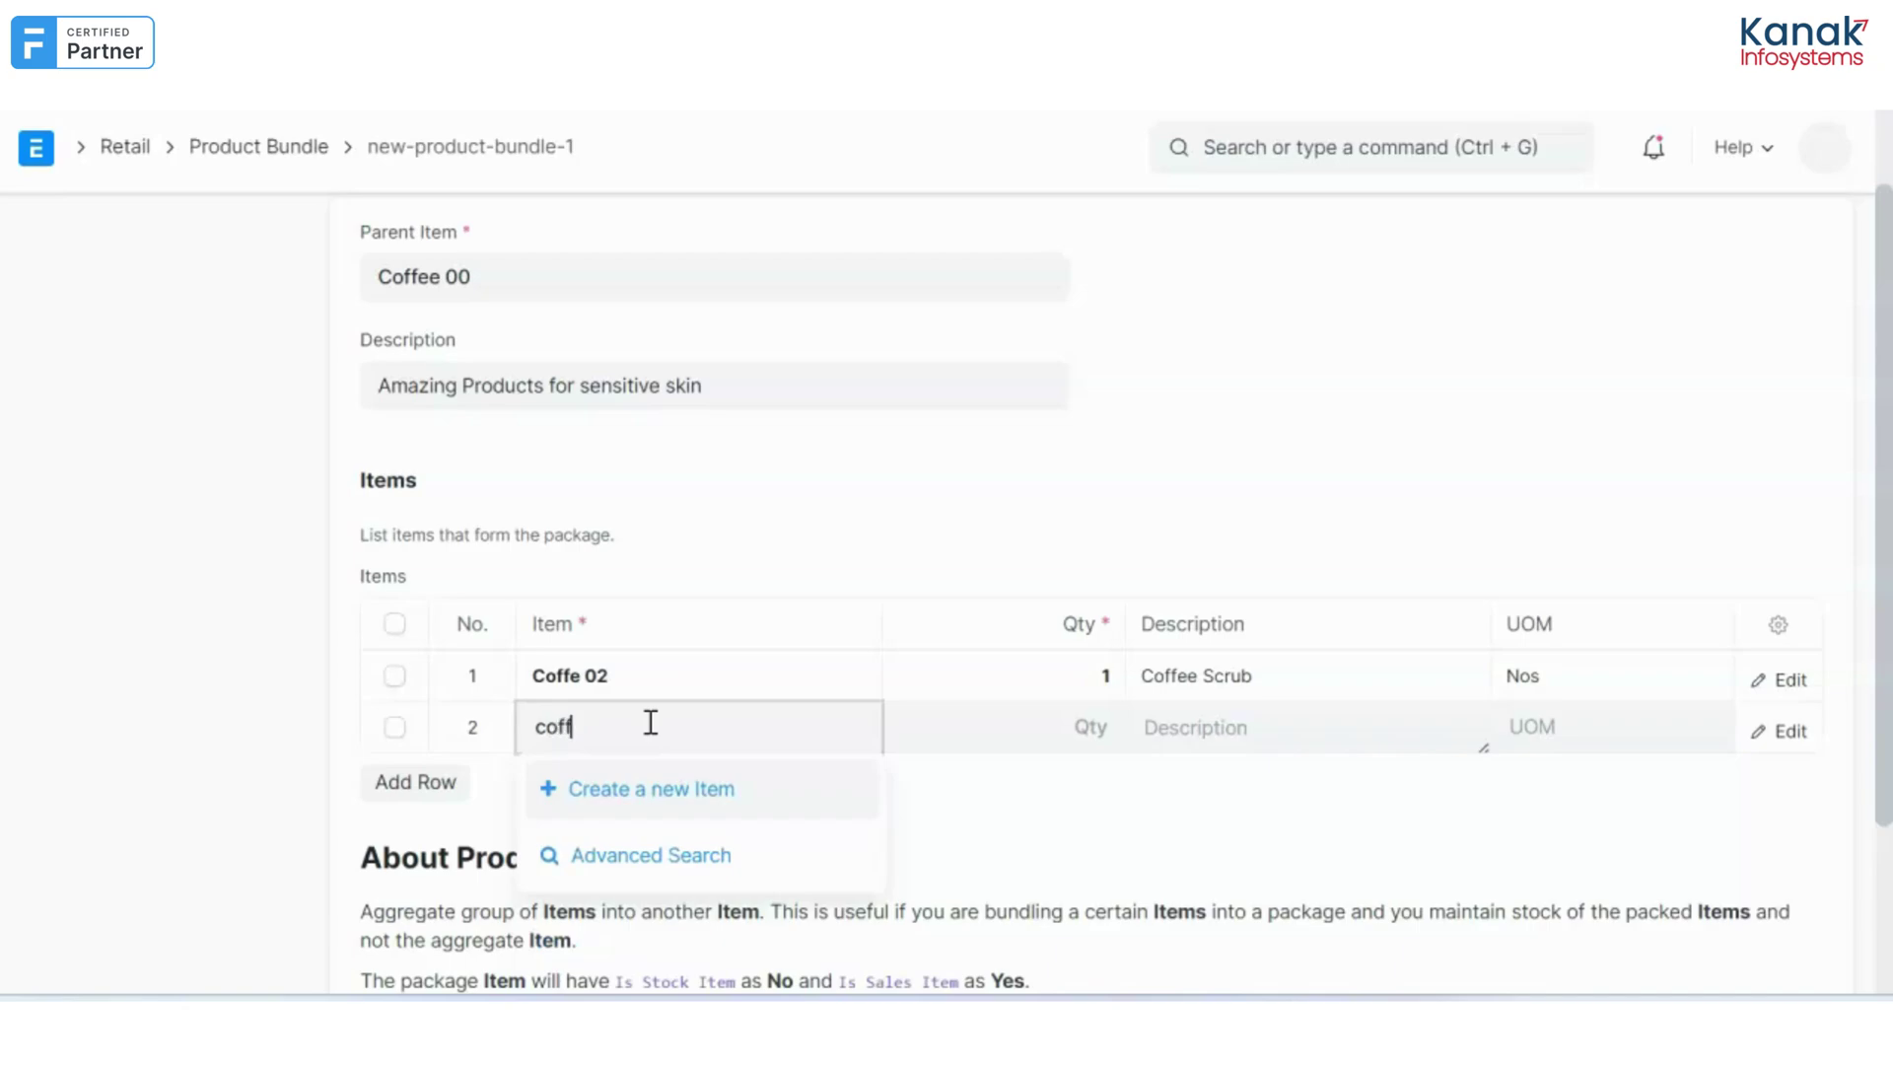
type("ff")
scroll(687, 888, "down", 1)
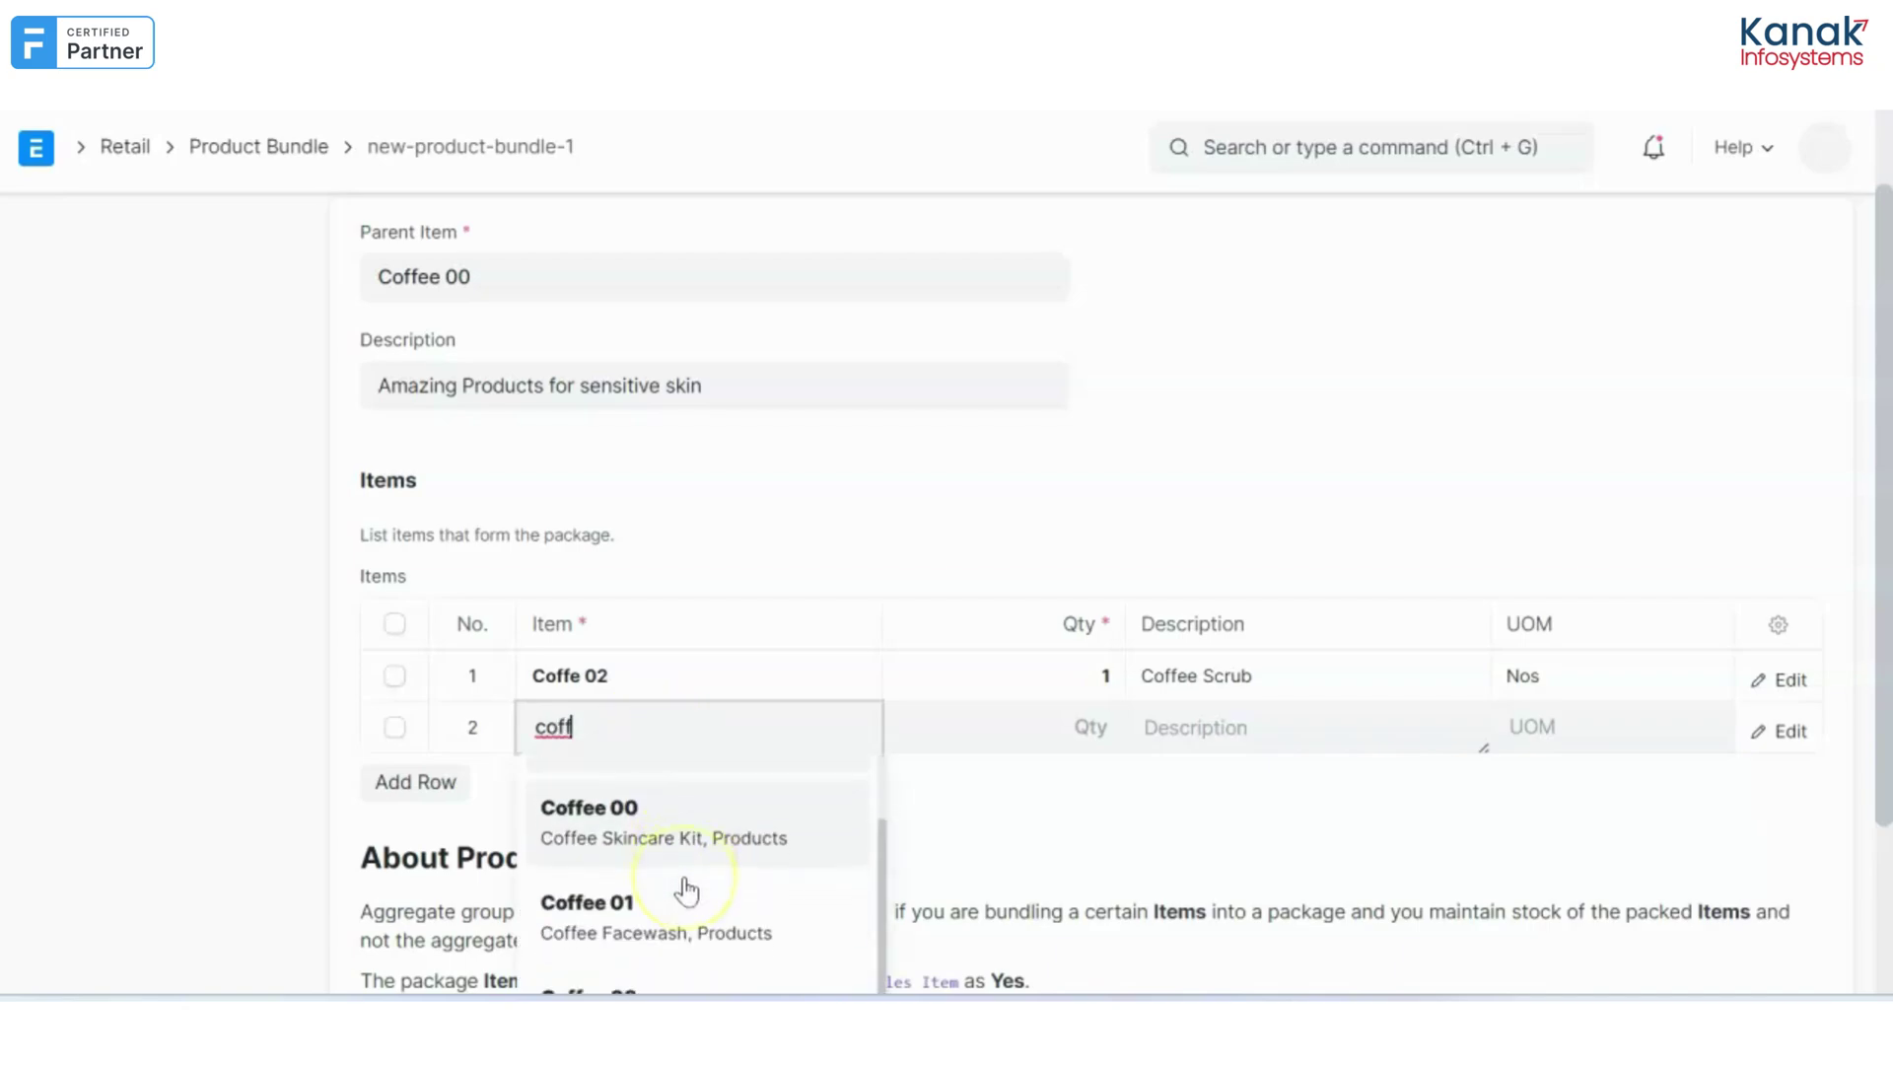
left_click(685, 897)
left_click(1074, 735)
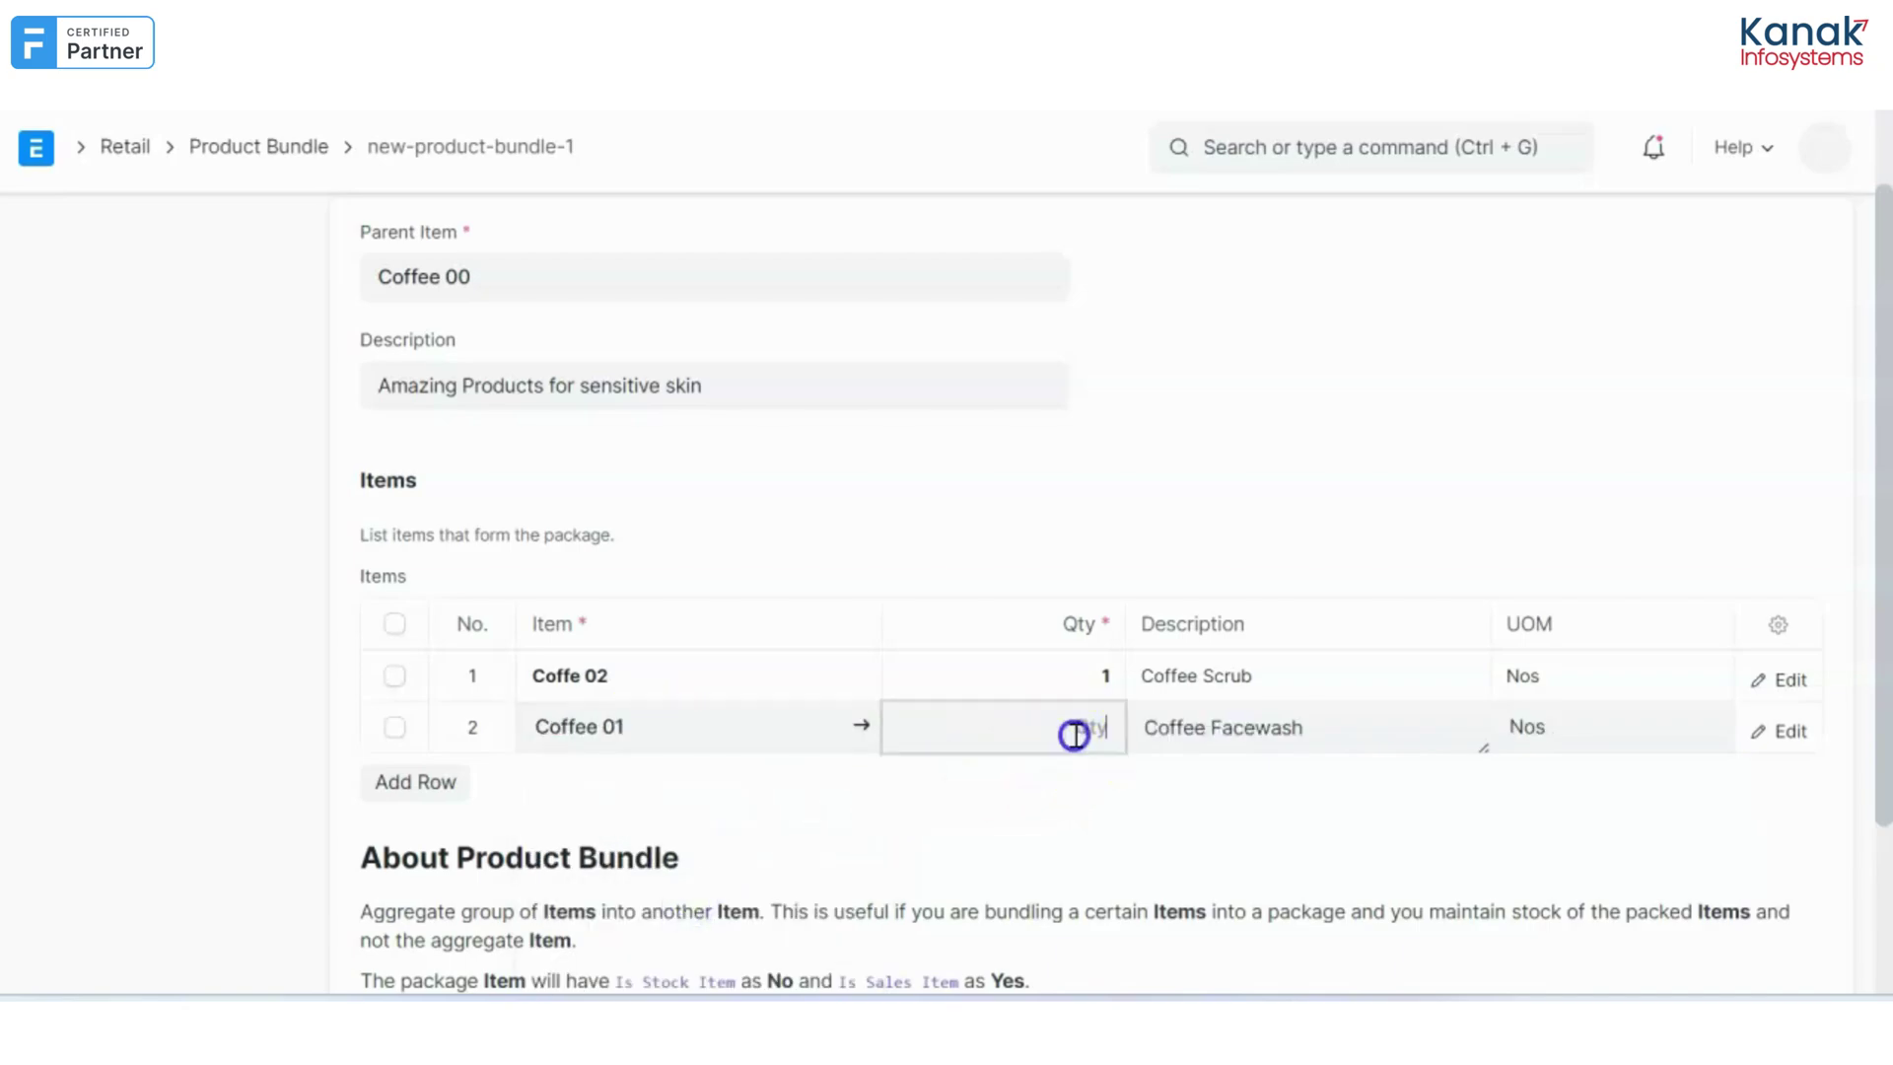
type("1")
- Add Coffee 03 with quantity 1 as the third row and save the bundle
left_click(435, 779)
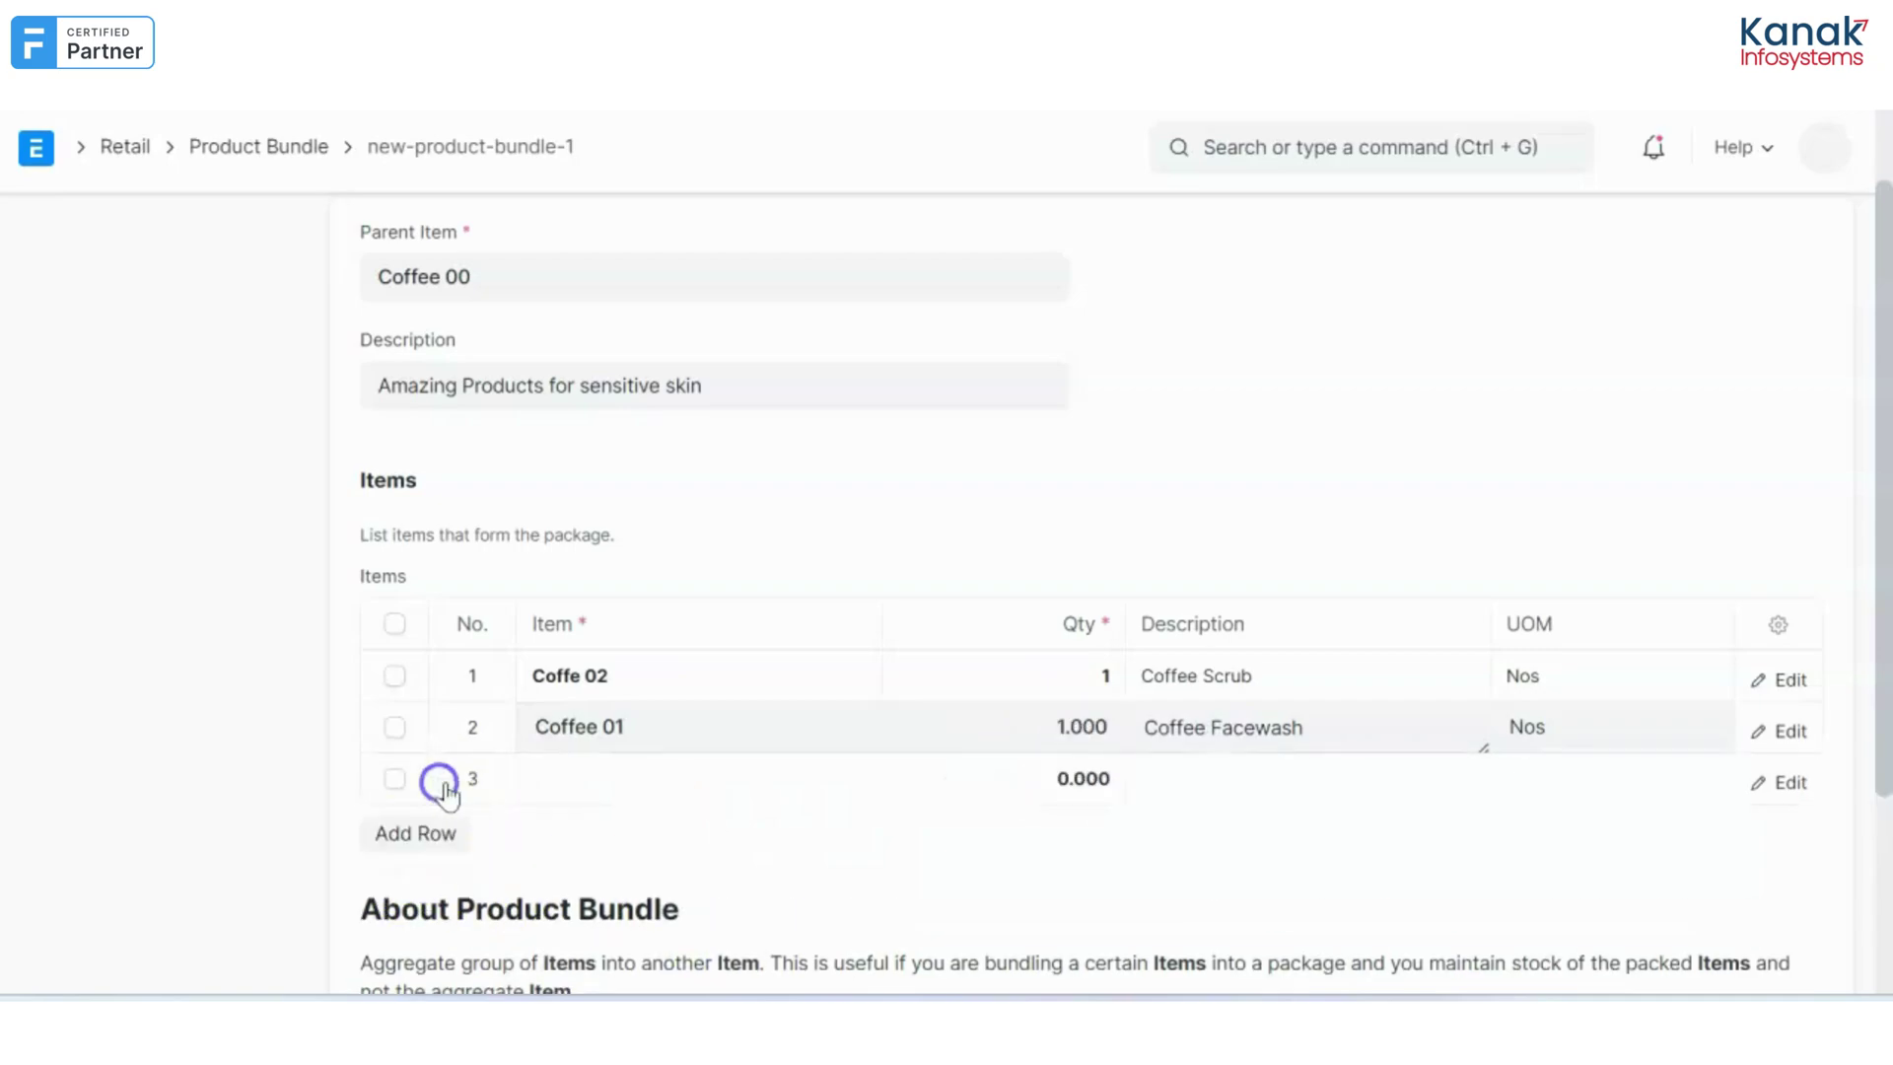
left_click(609, 767)
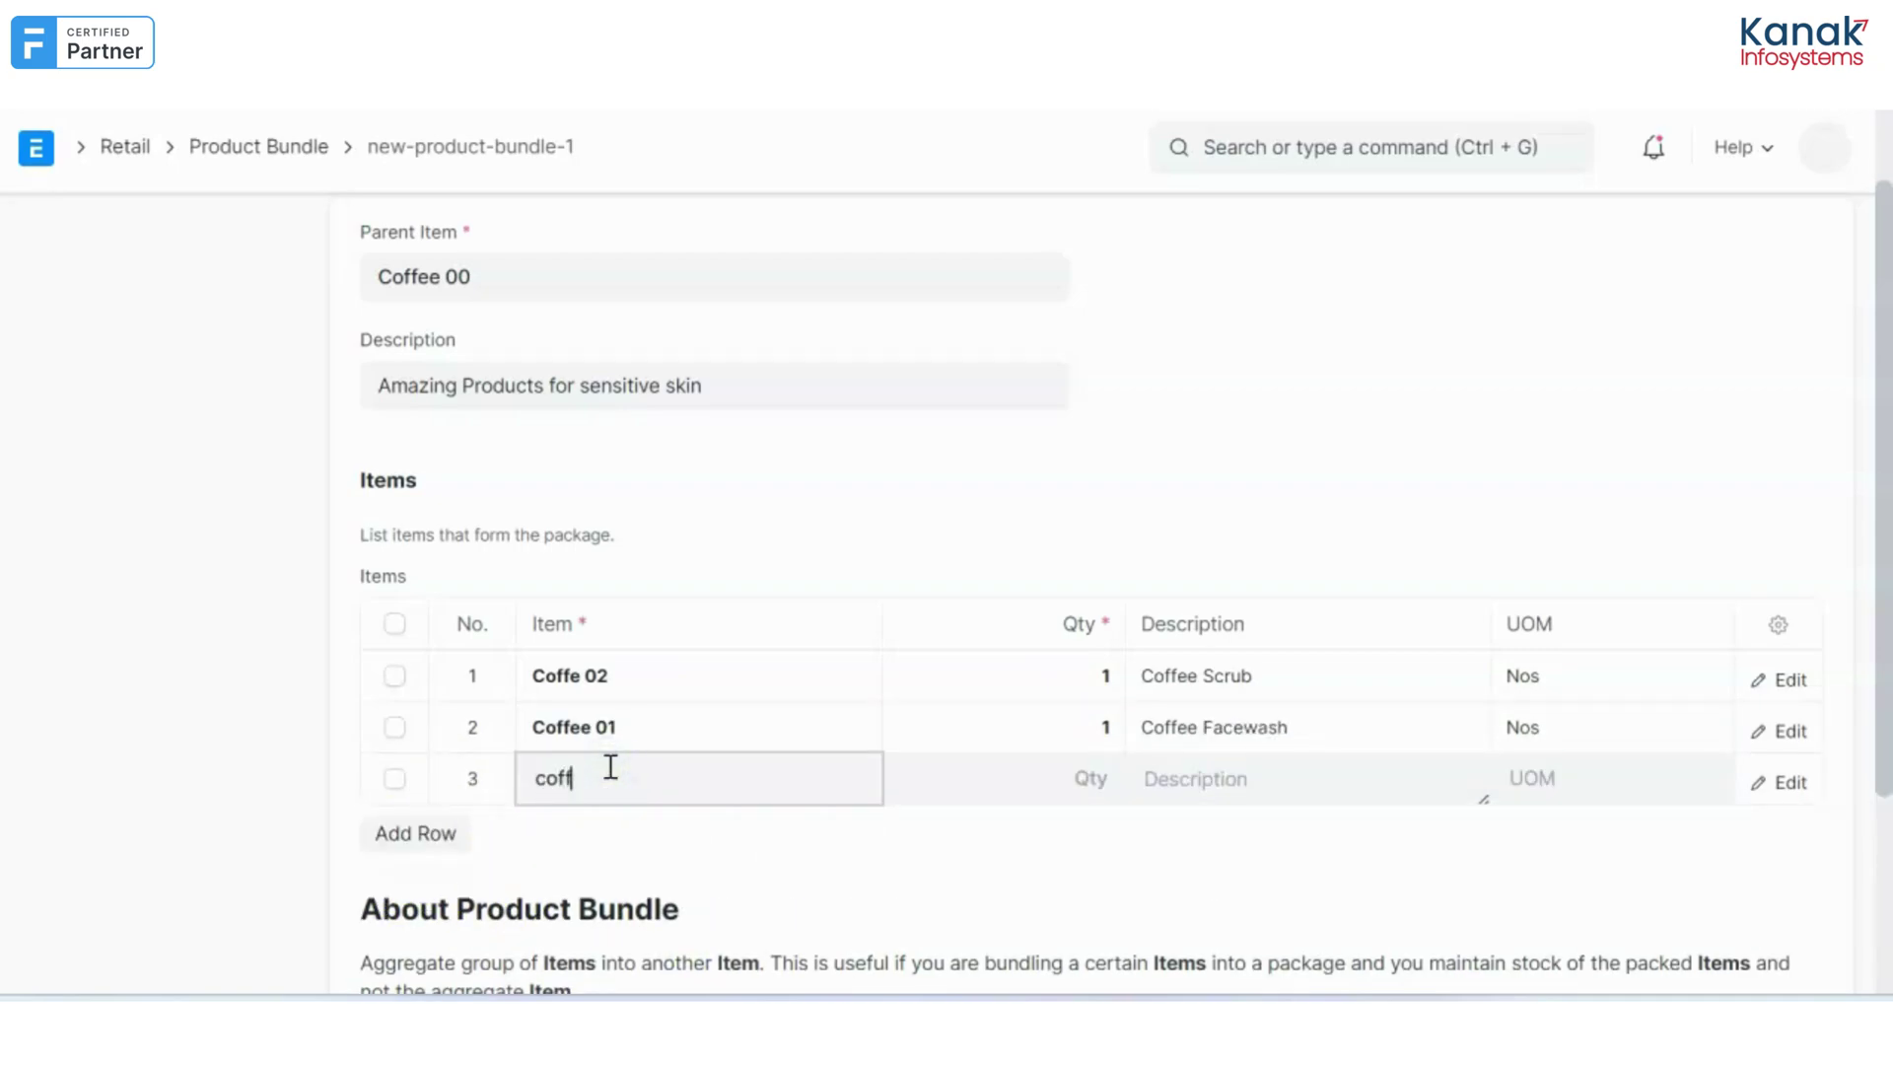
scroll(718, 833, "down", 1)
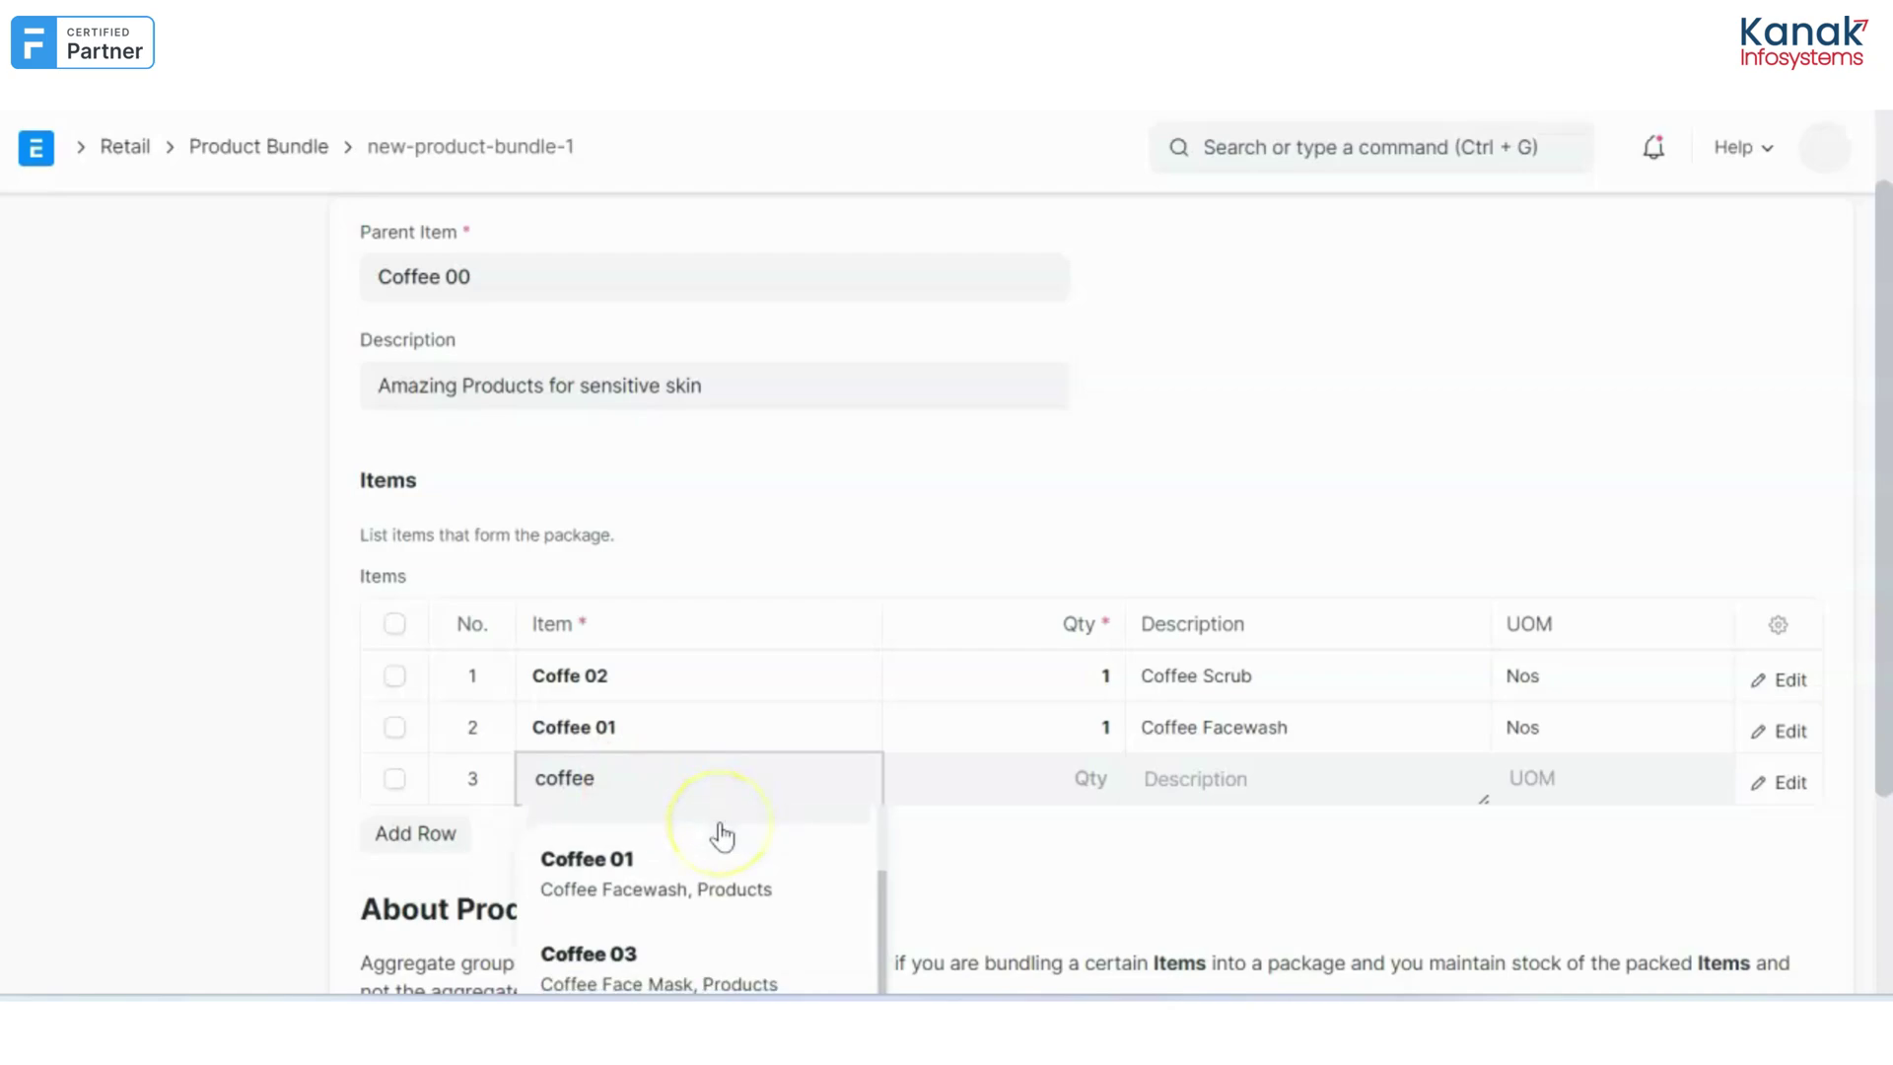
left_click(744, 968)
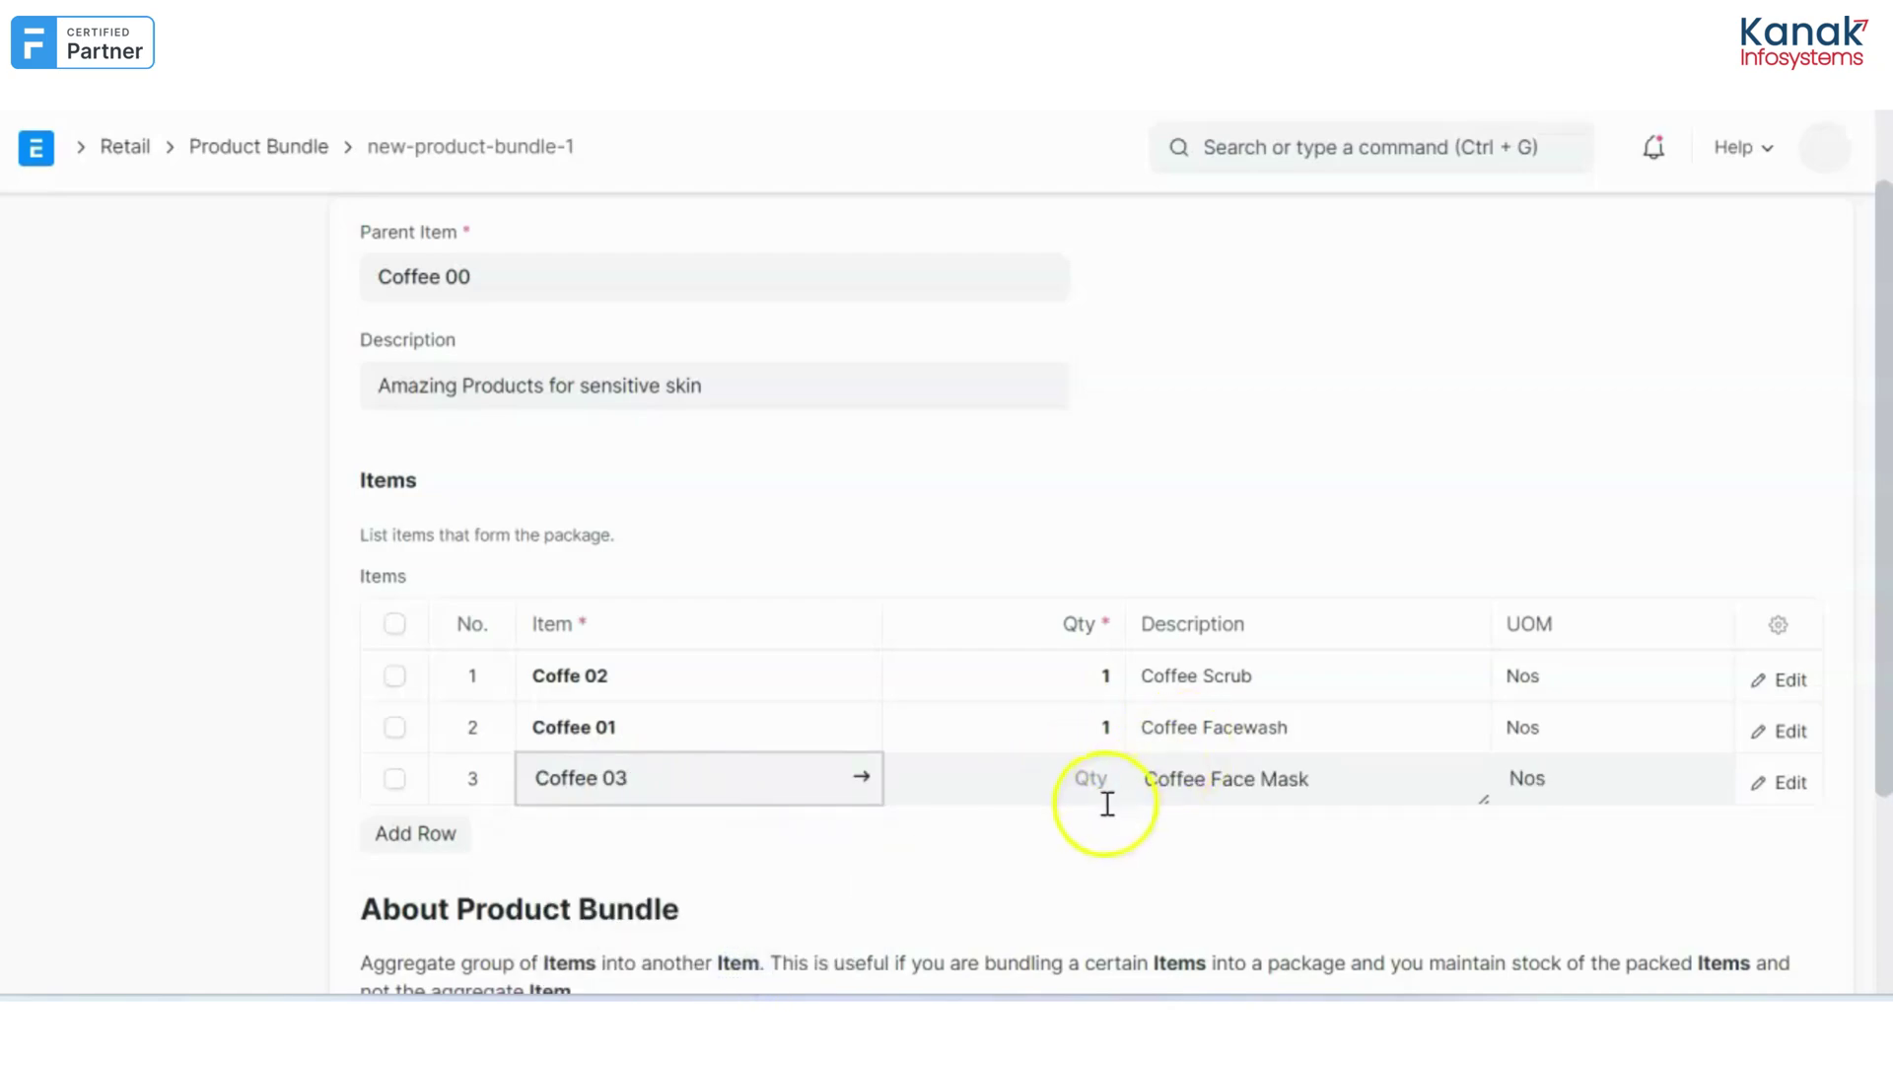
left_click(1099, 799)
scroll(1099, 797, "down", 2)
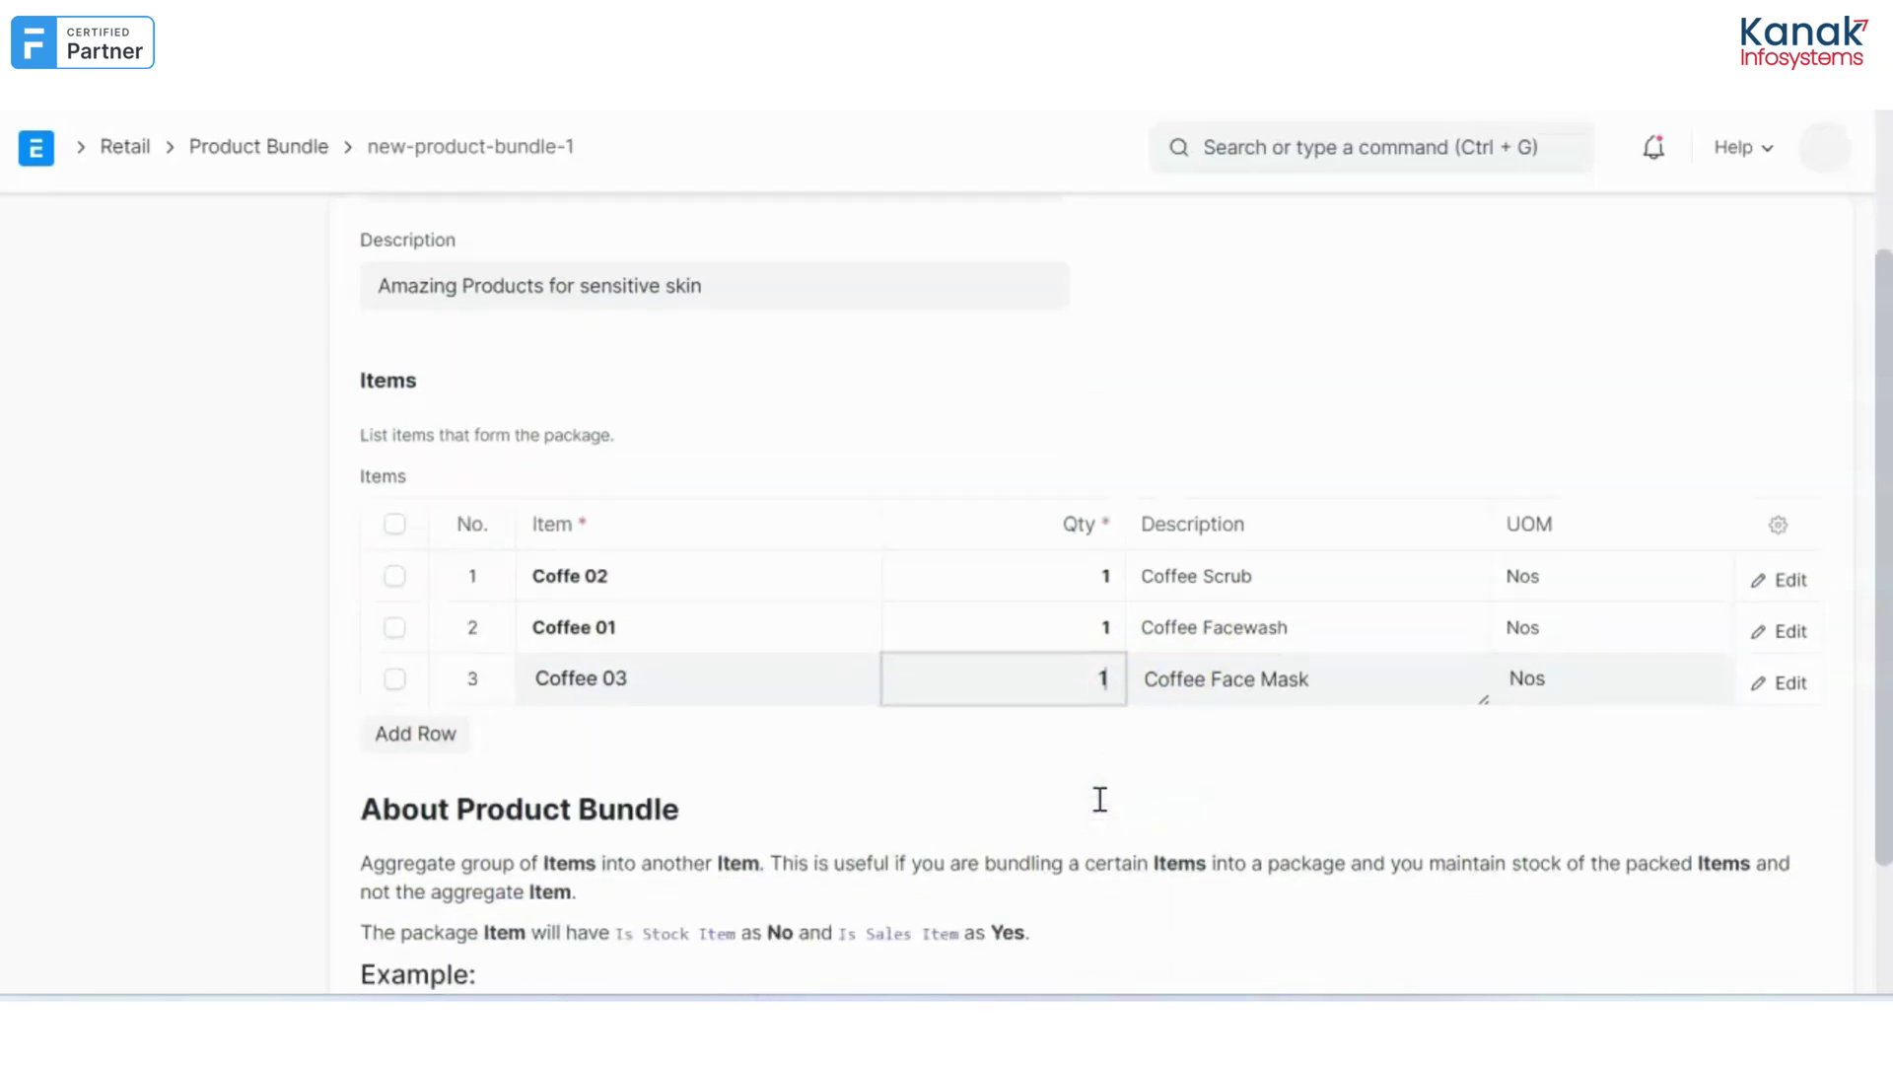
left_click(1225, 742)
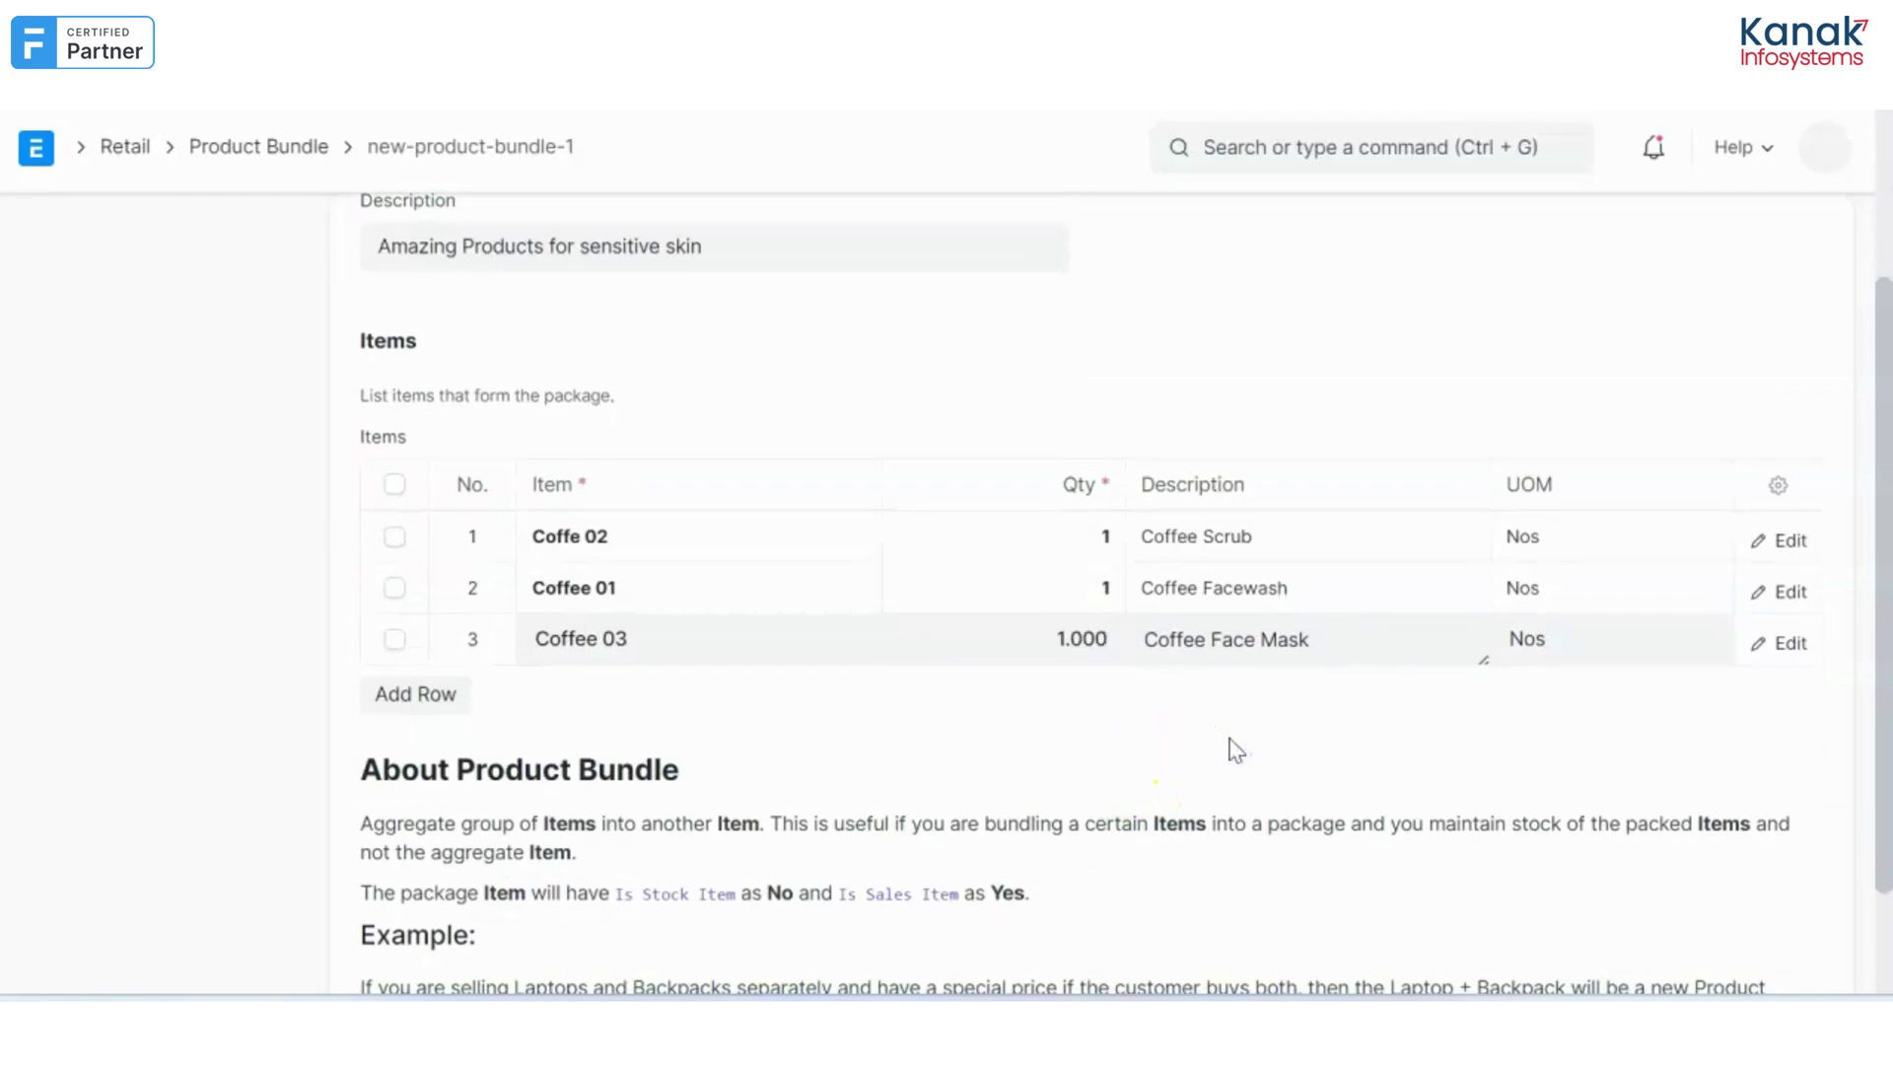
left_click(1157, 732)
scroll(1157, 735, "down", 2)
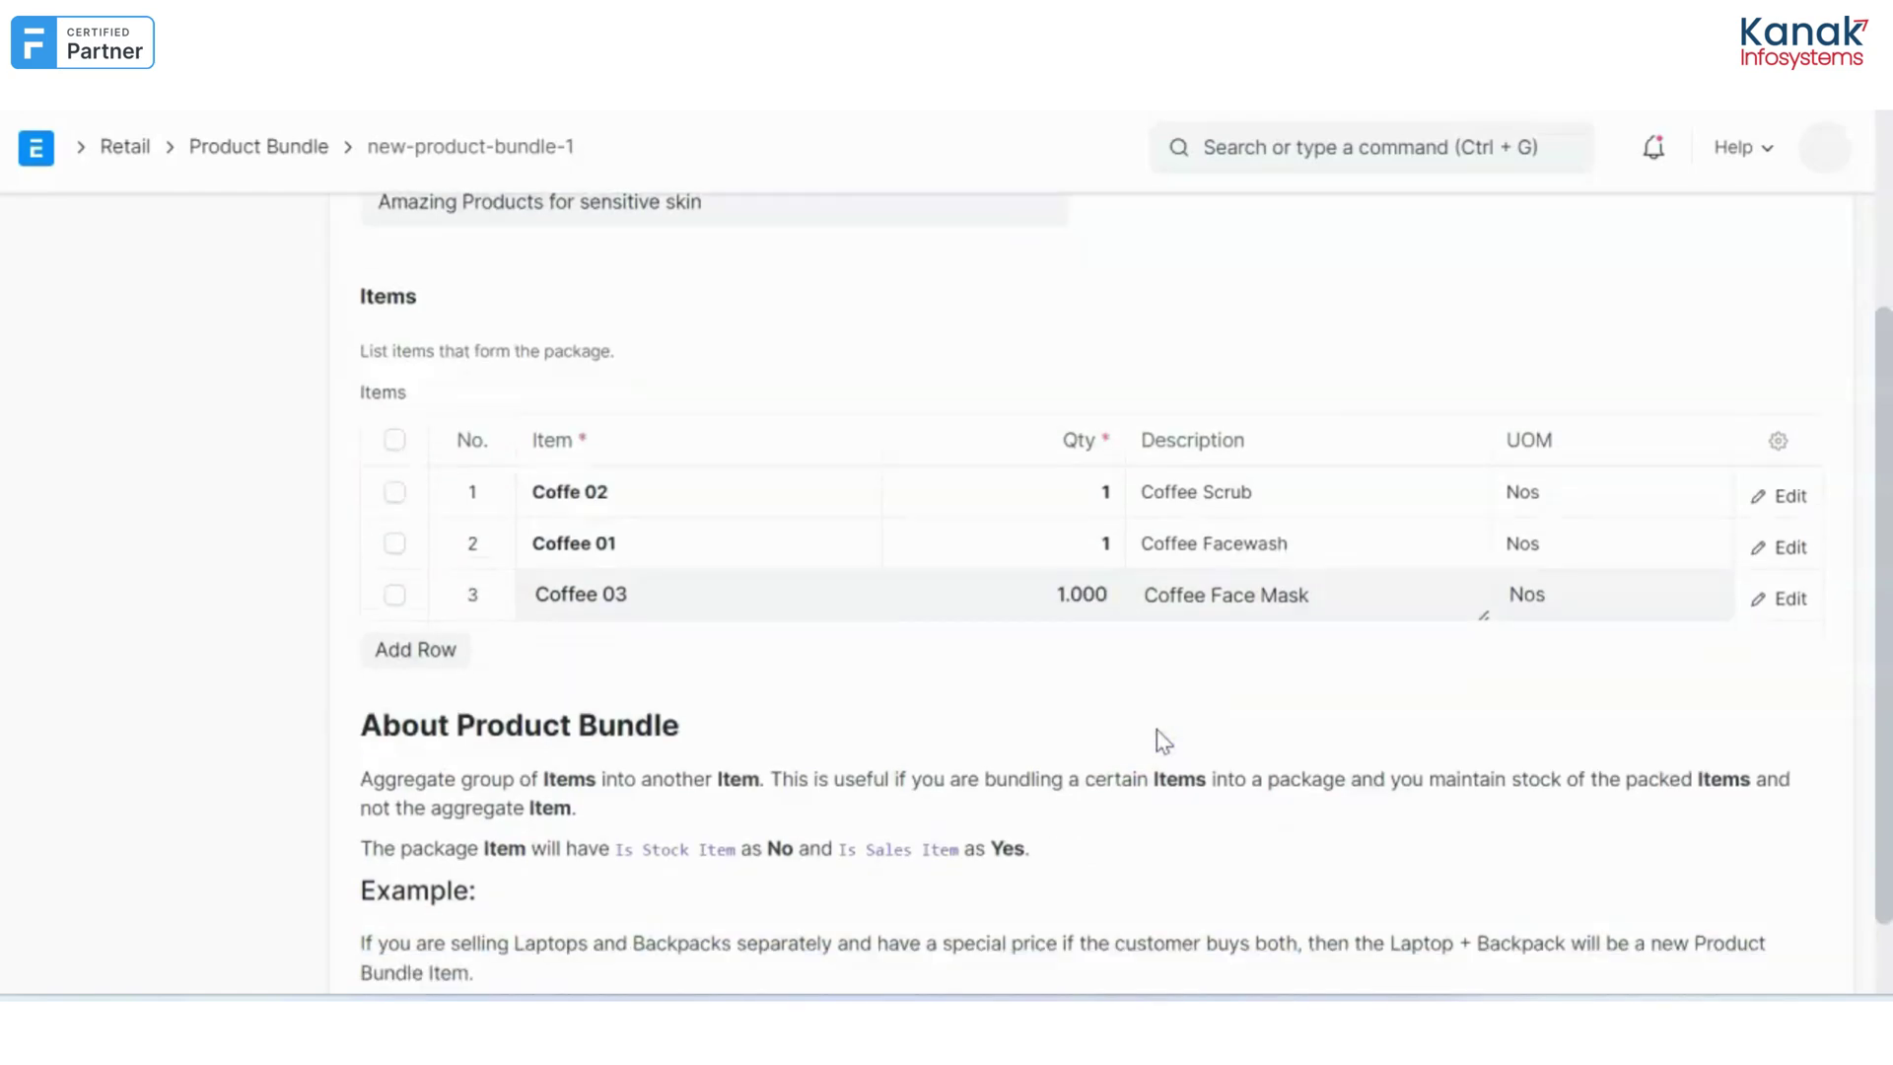
scroll(1158, 734, "up", 5)
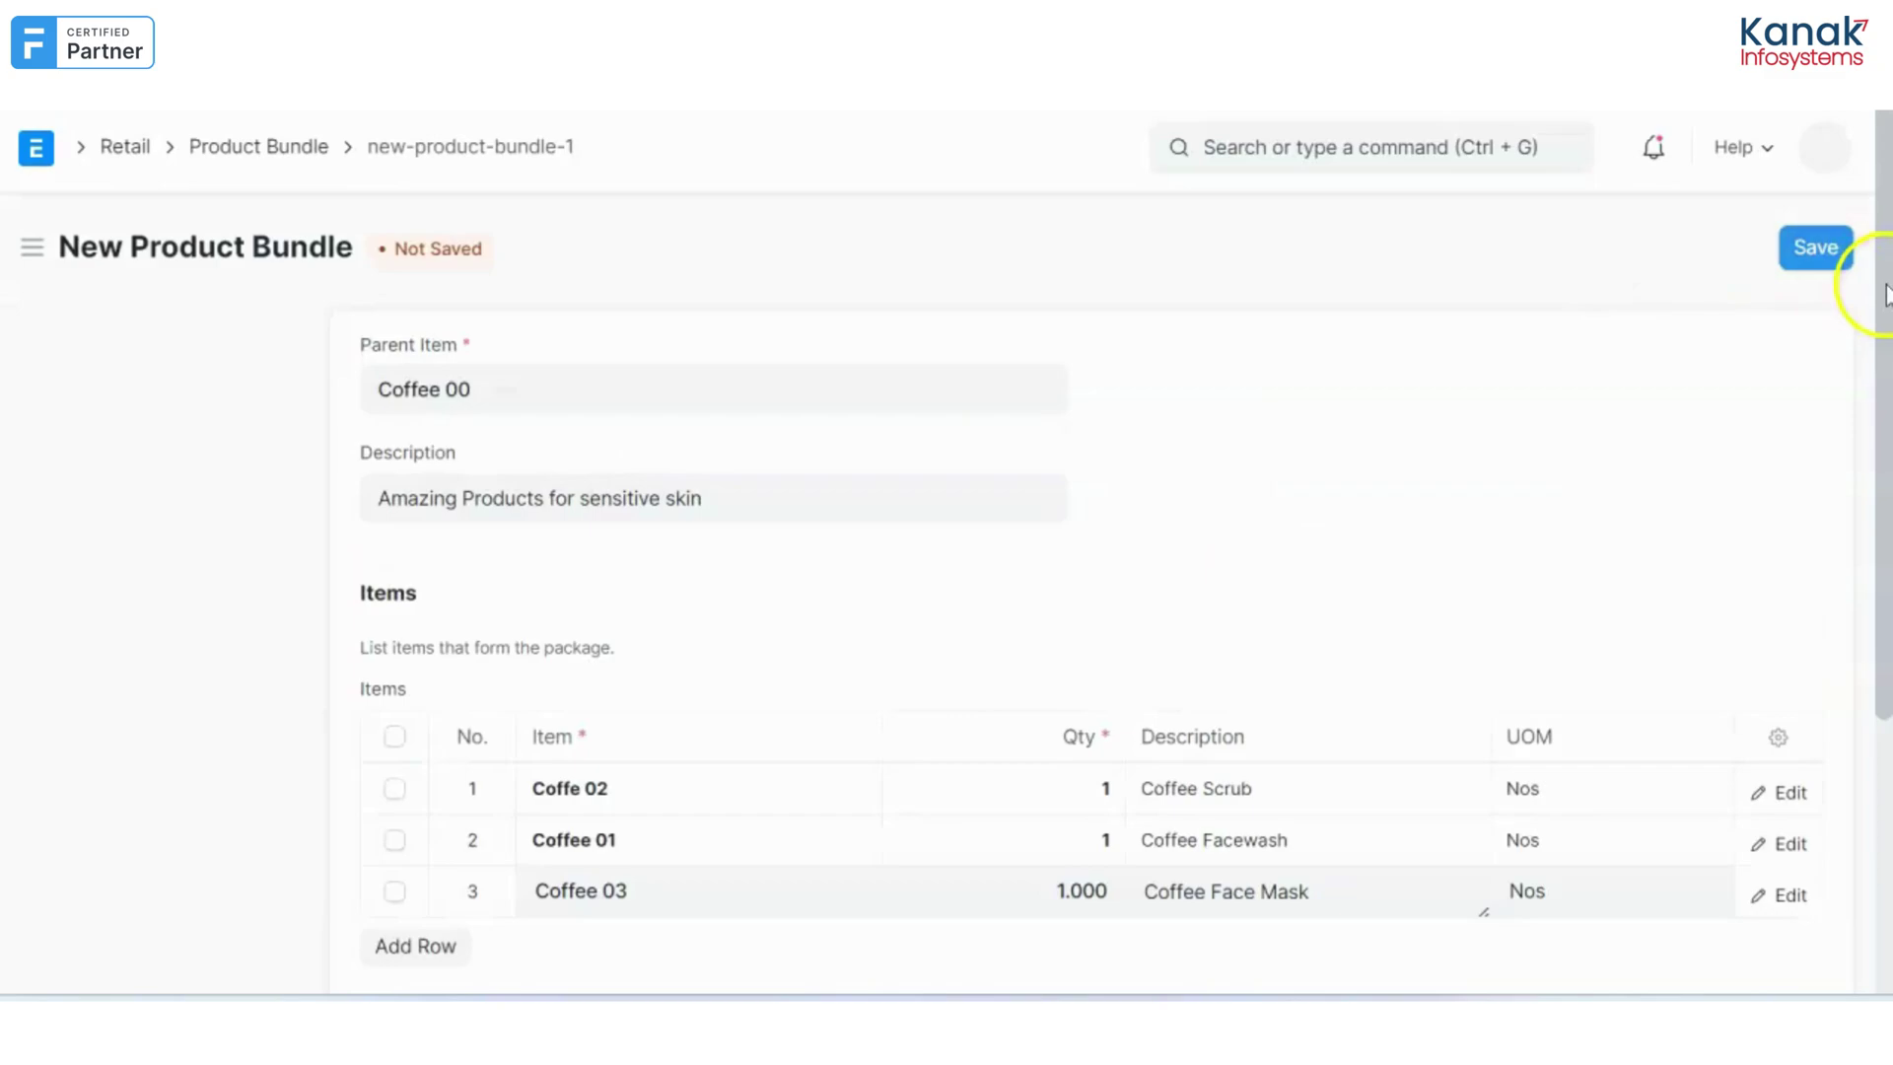
left_click(1819, 264)
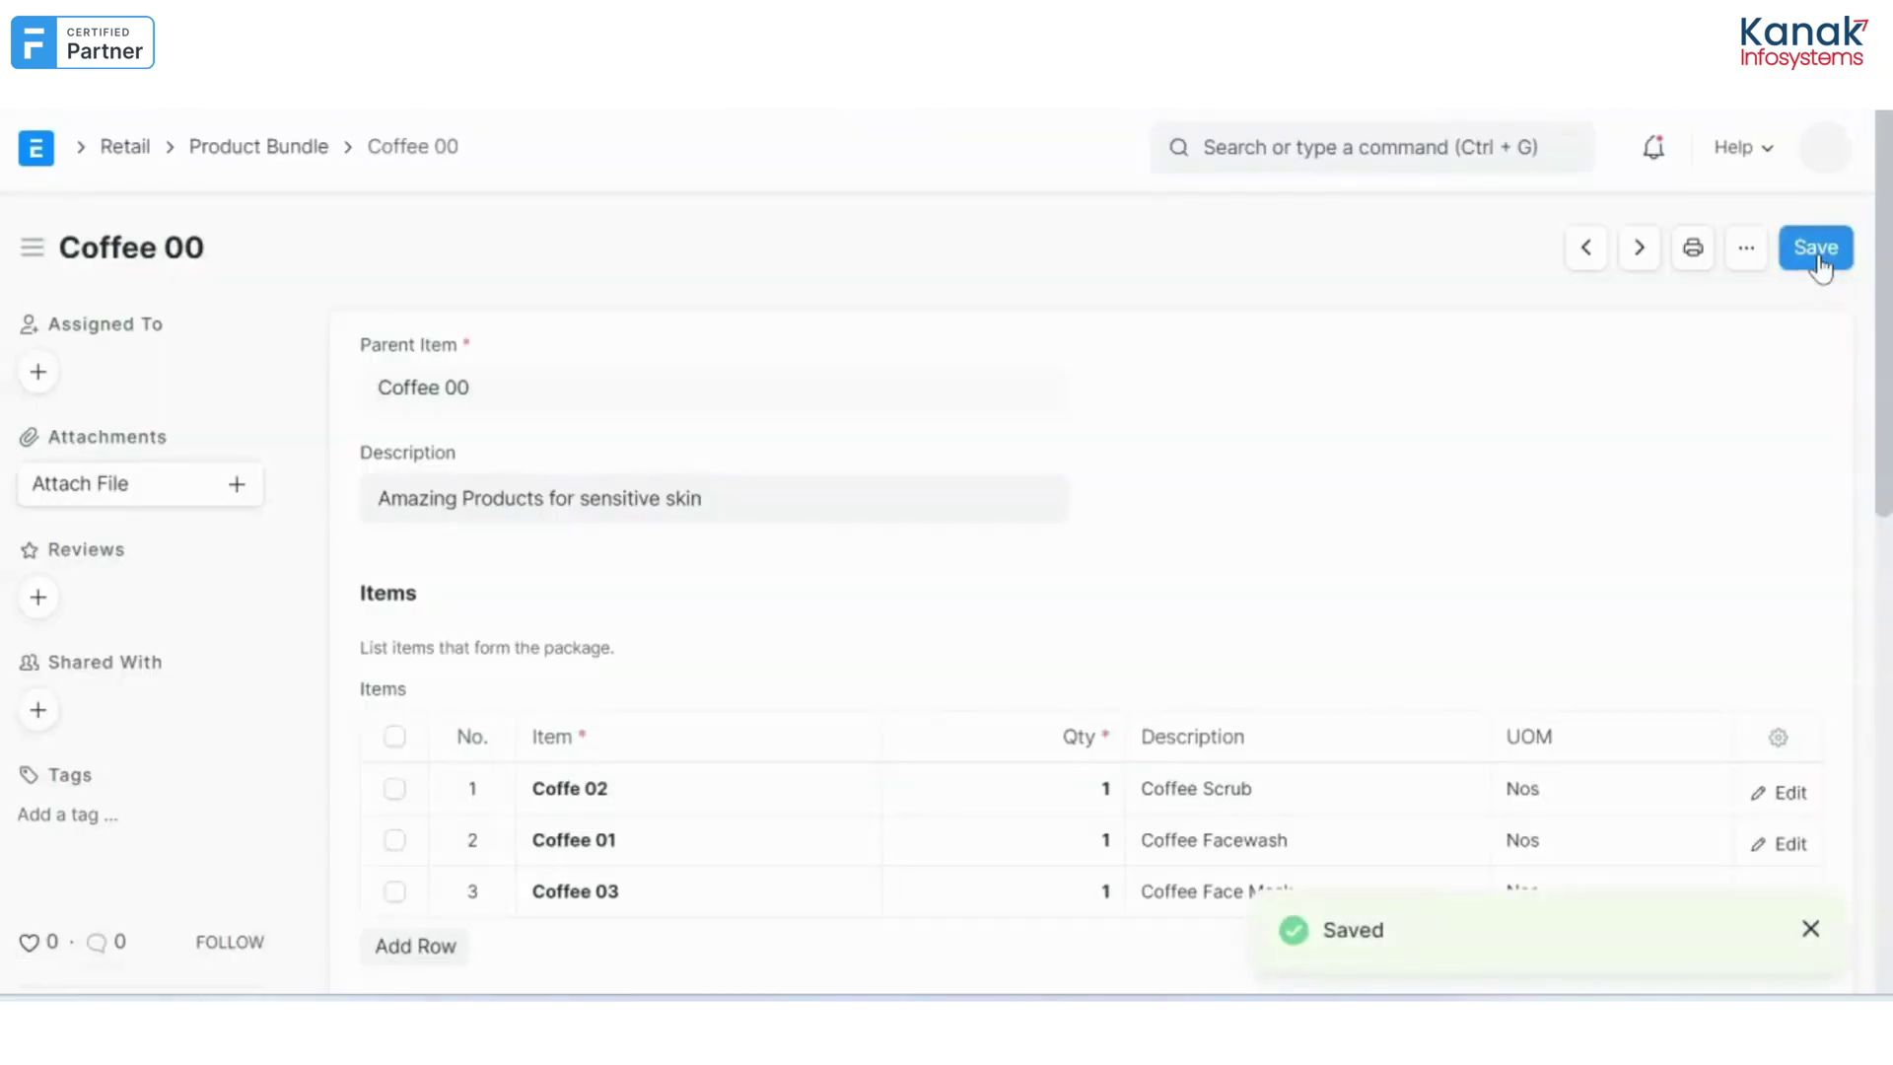
- Search for 'sales', open the Sales Order list, and start a new sales order
left_click(1421, 148)
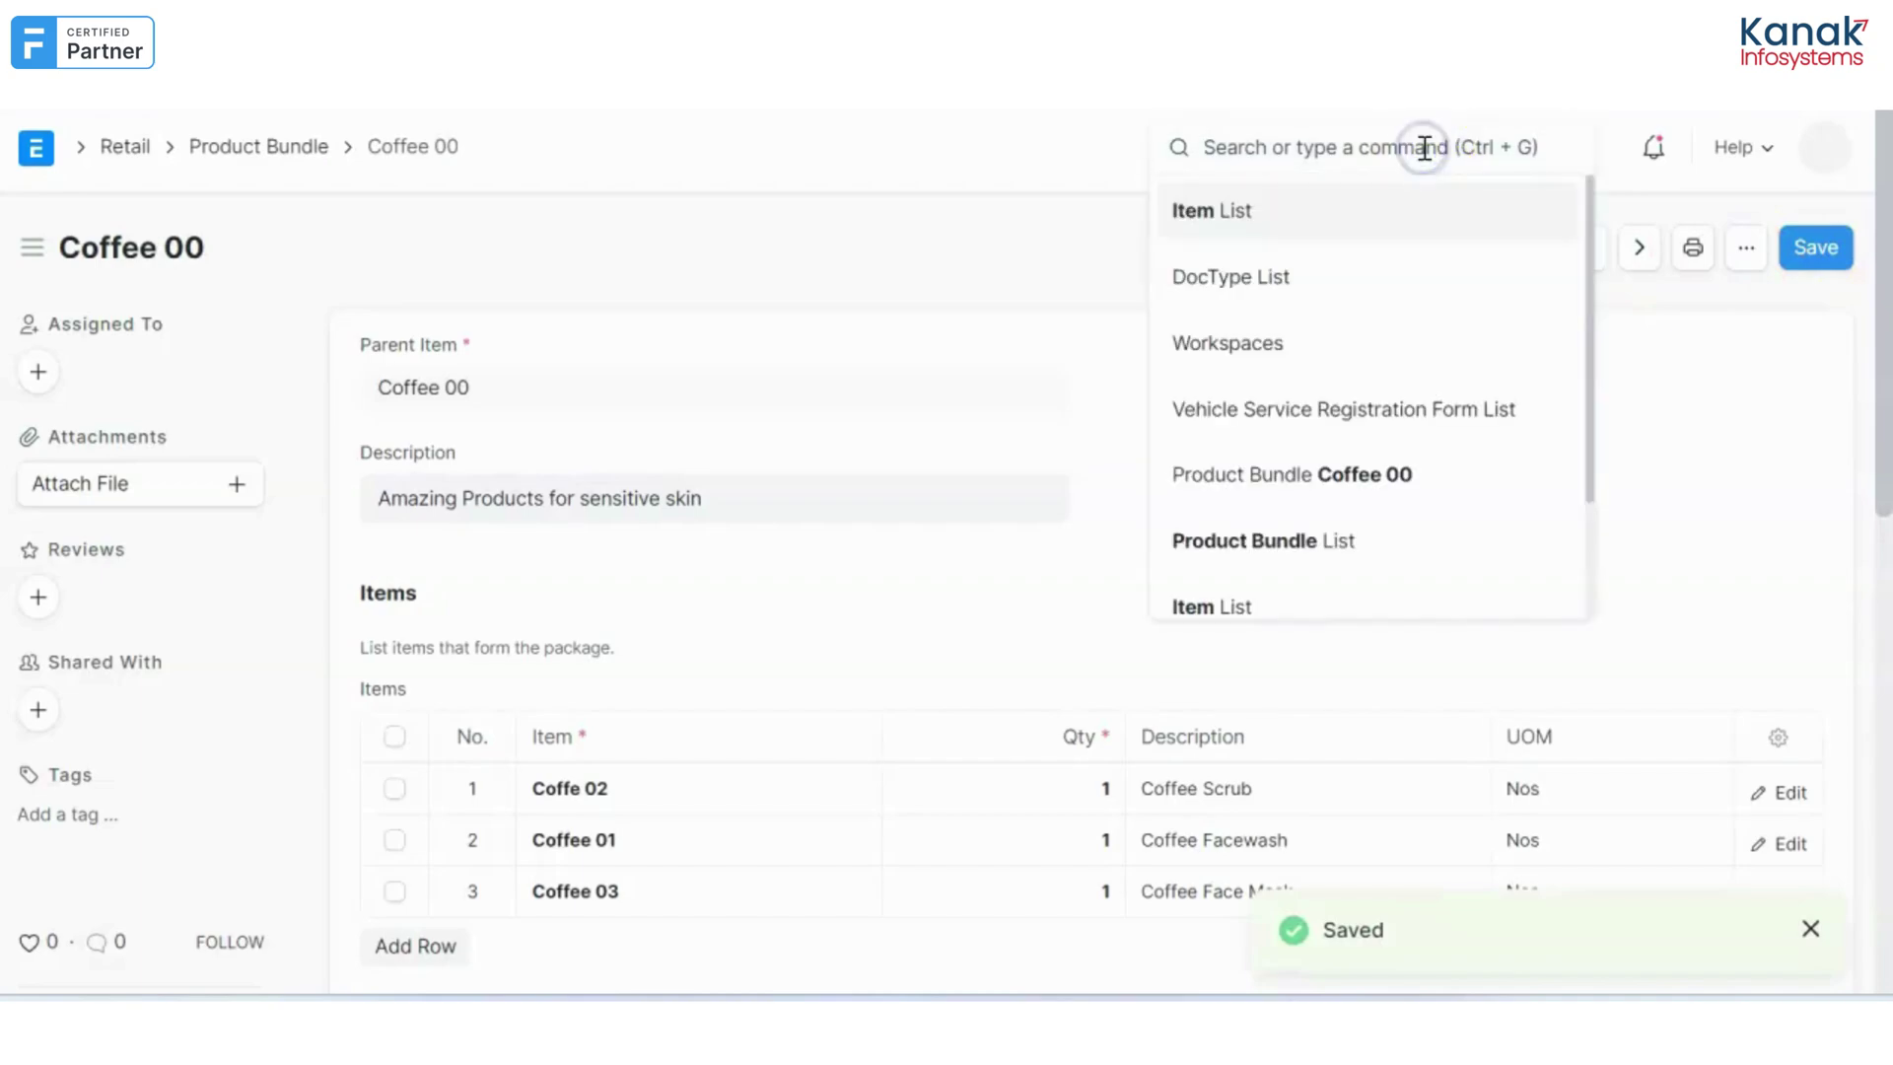
type("sales")
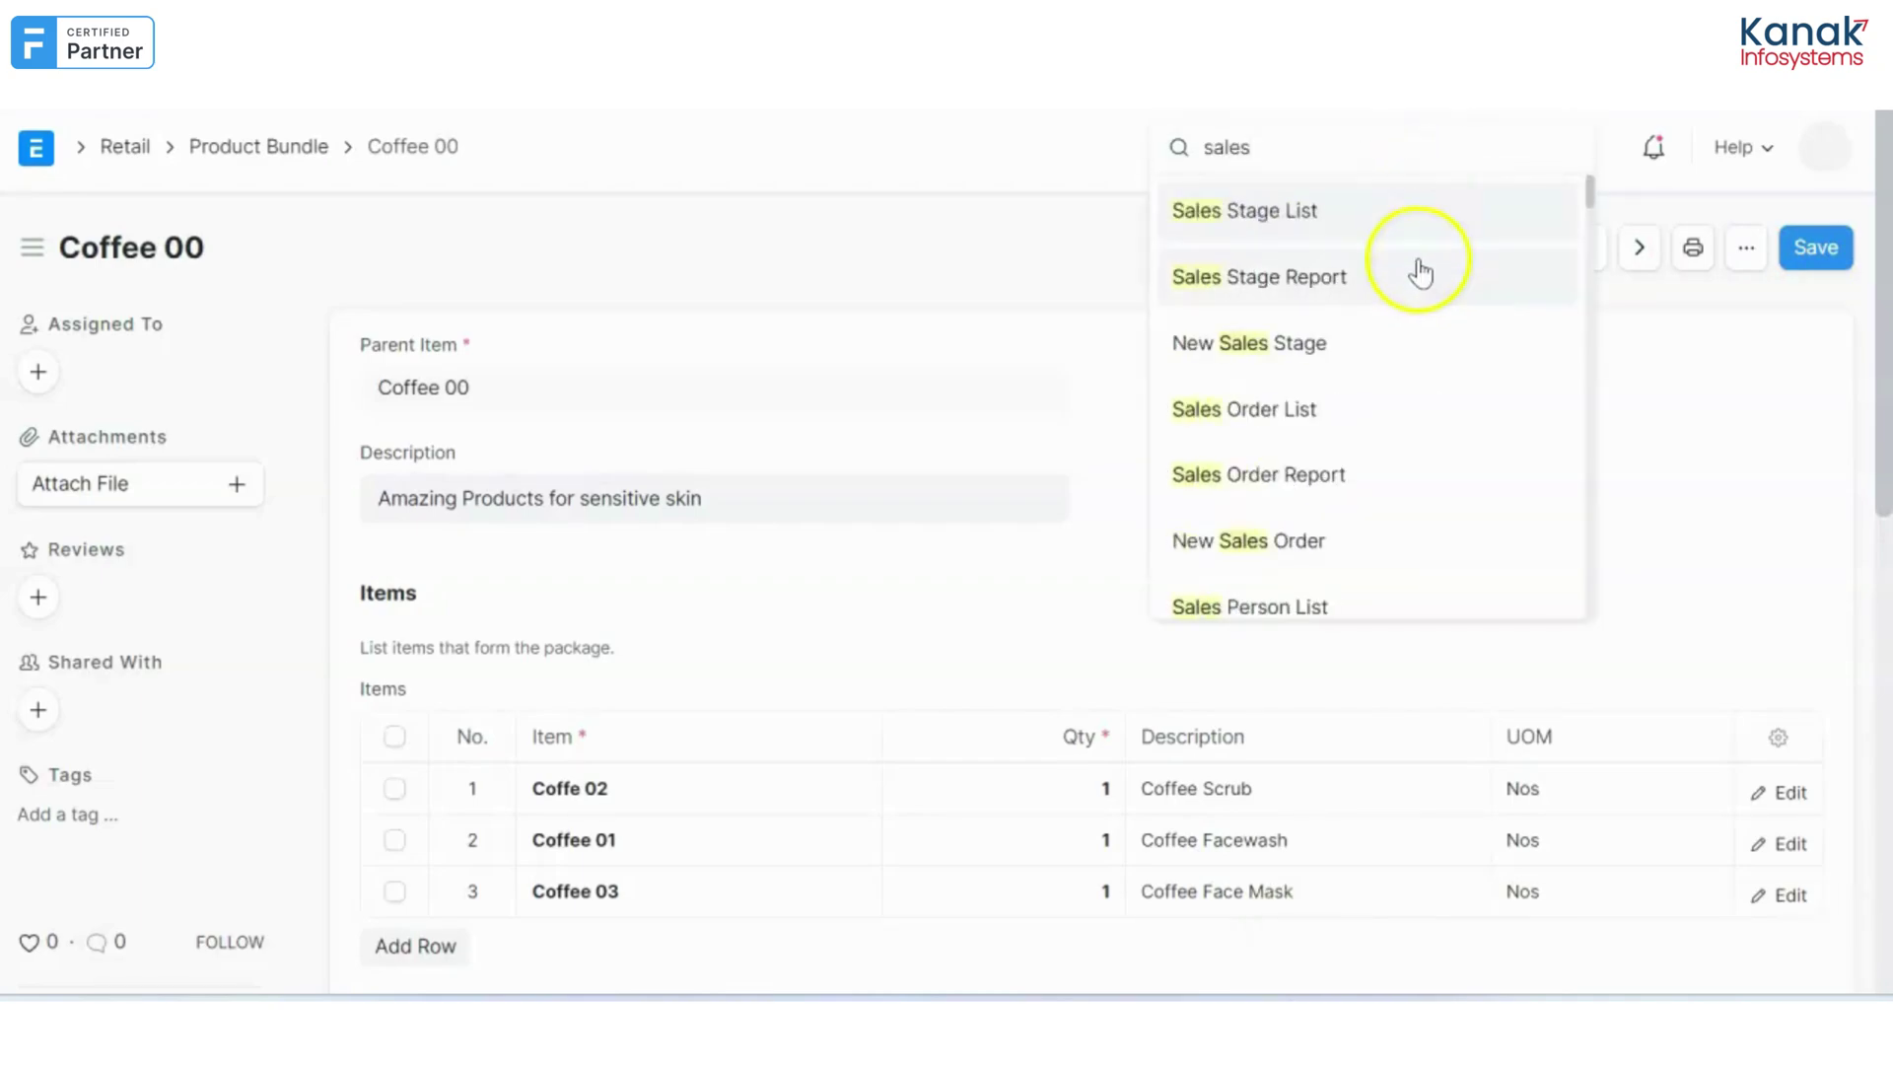
left_click(1376, 409)
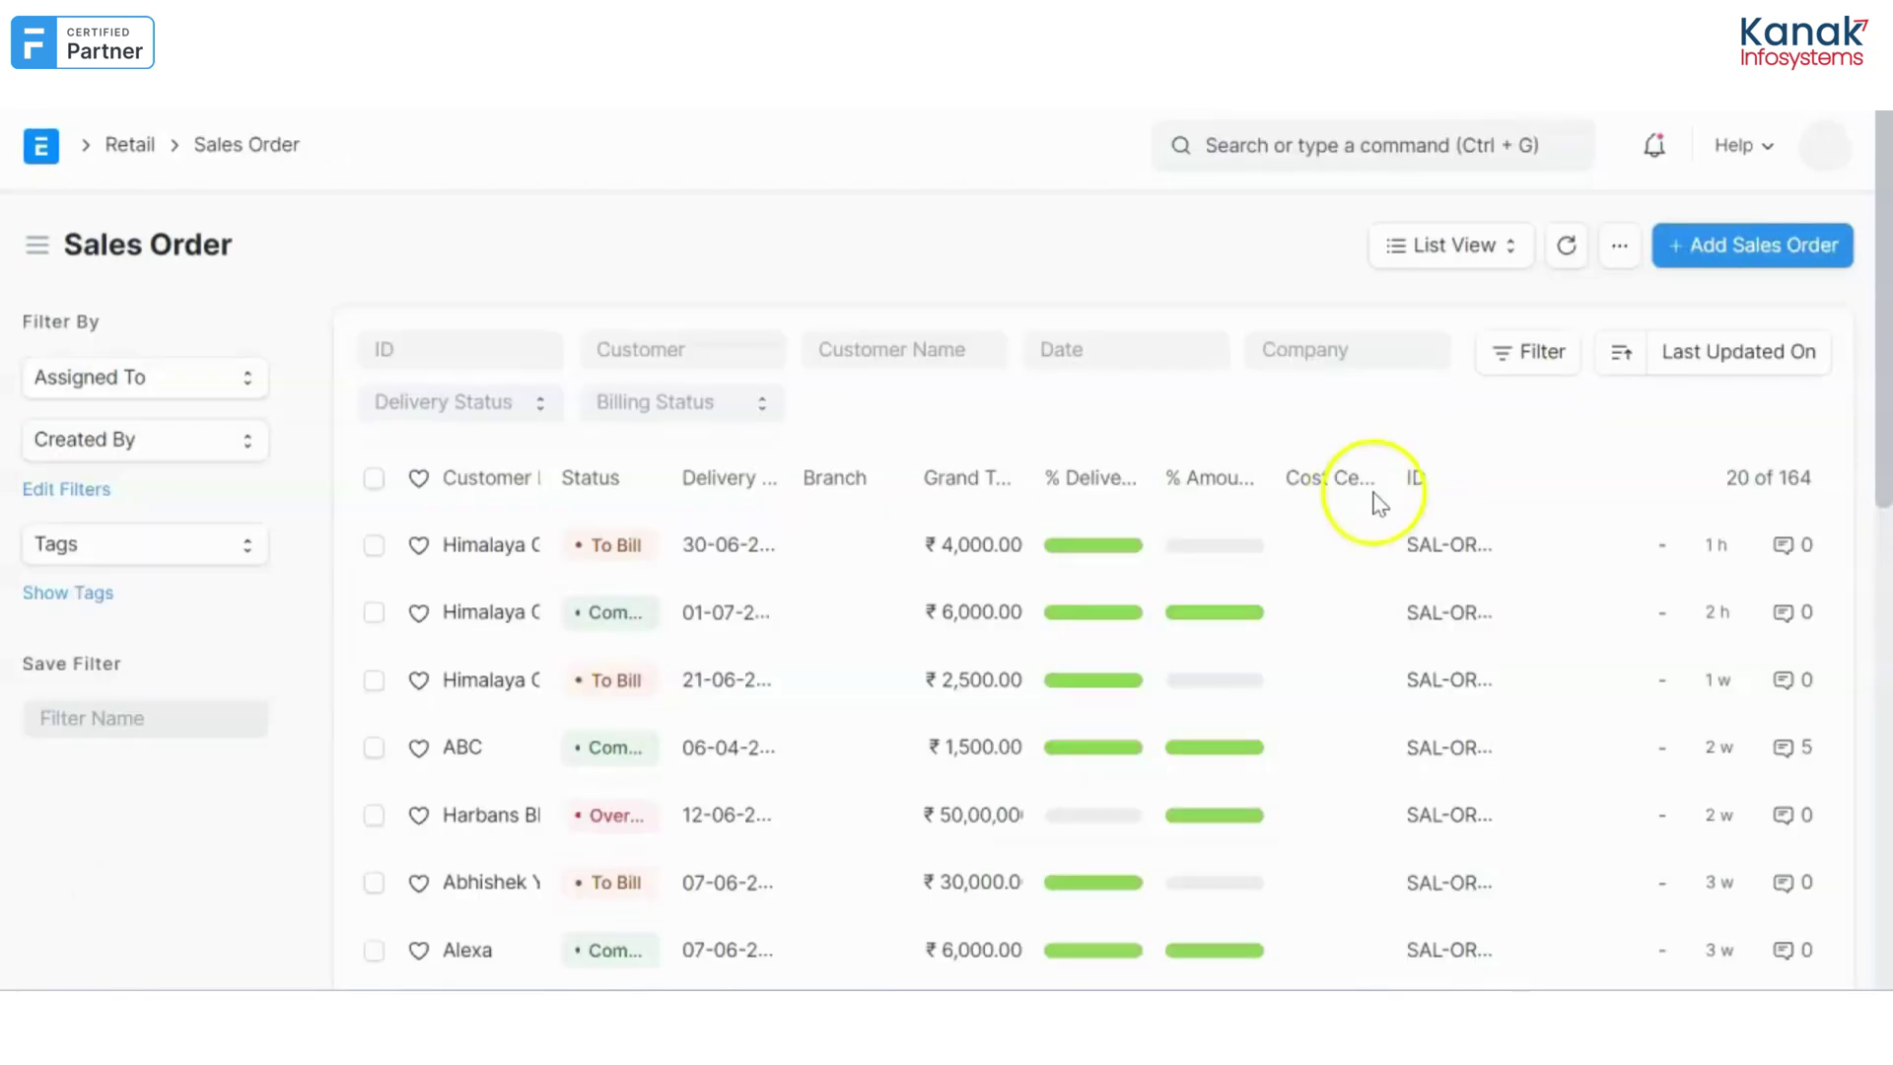
left_click(1709, 268)
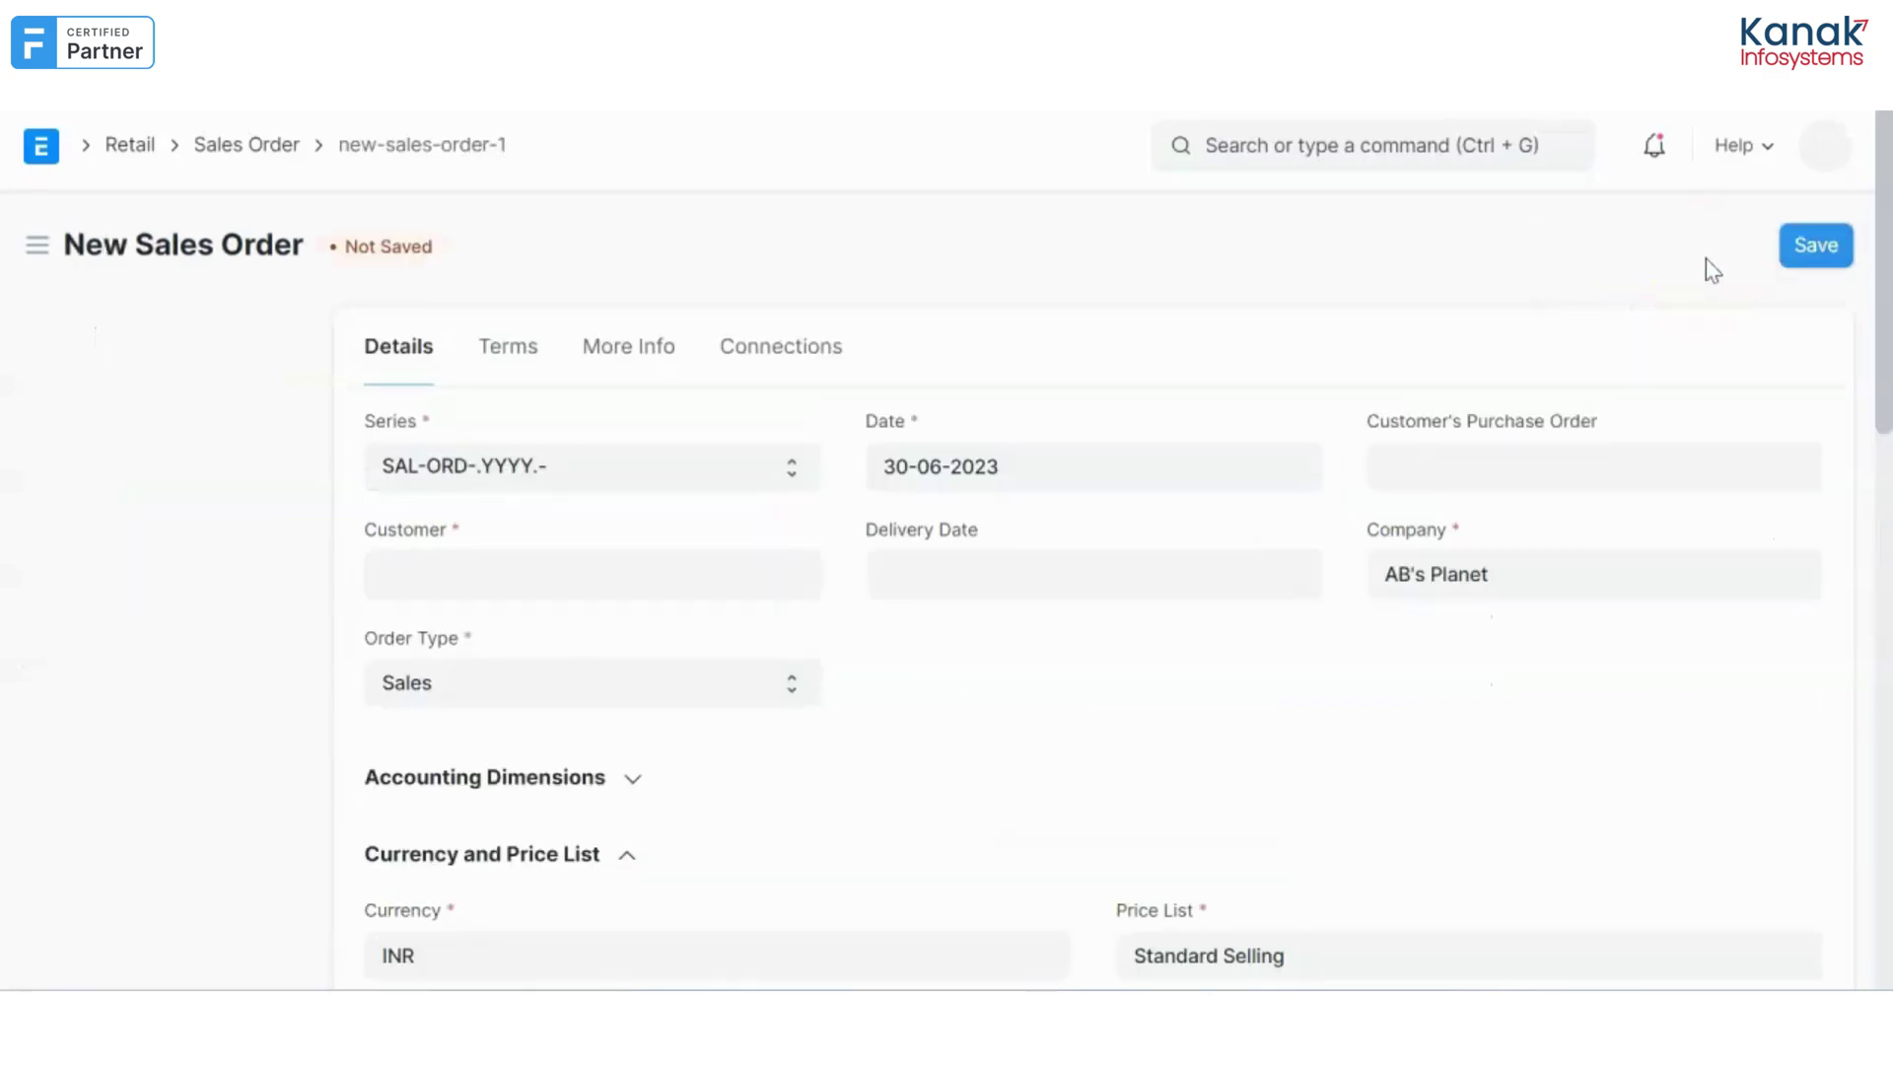
- Set customer Himalaya Group and delivery date 30-06-2023
left_click(693, 575)
type("him")
left_click(689, 583)
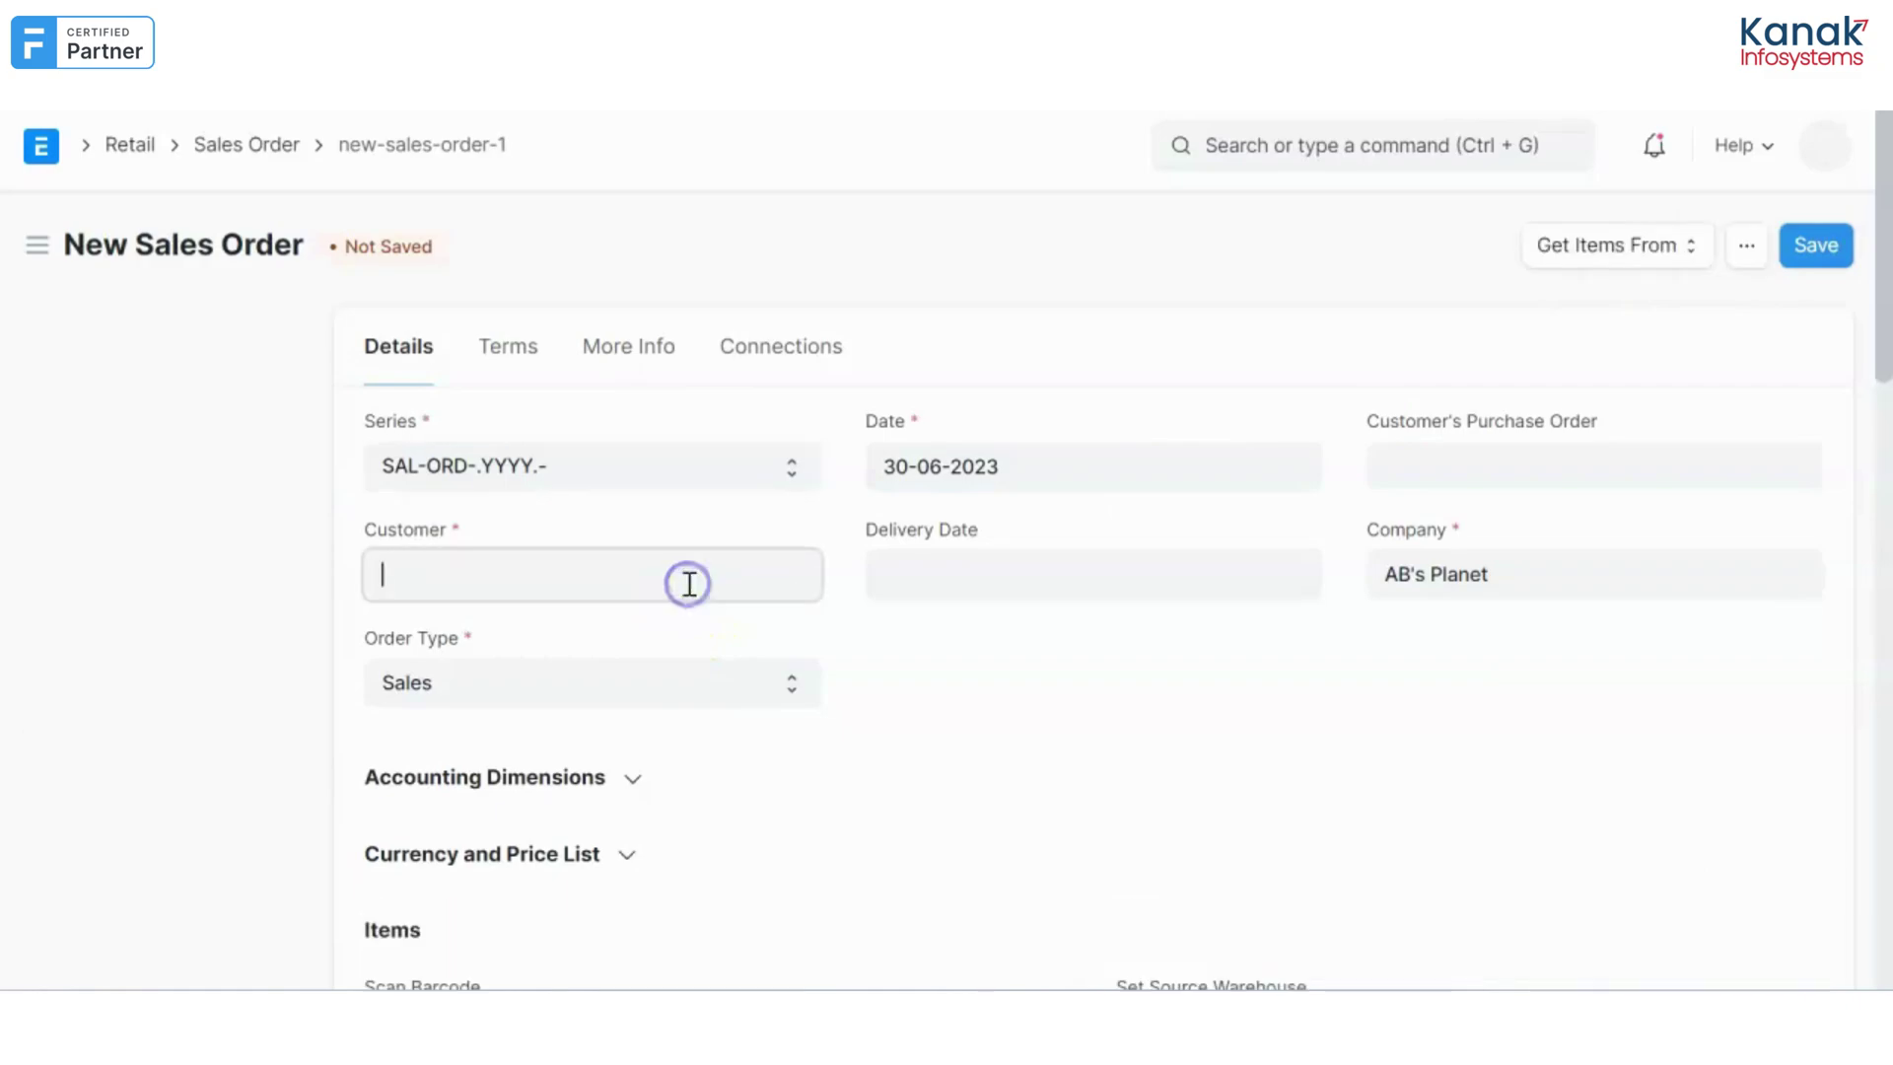
type("hi")
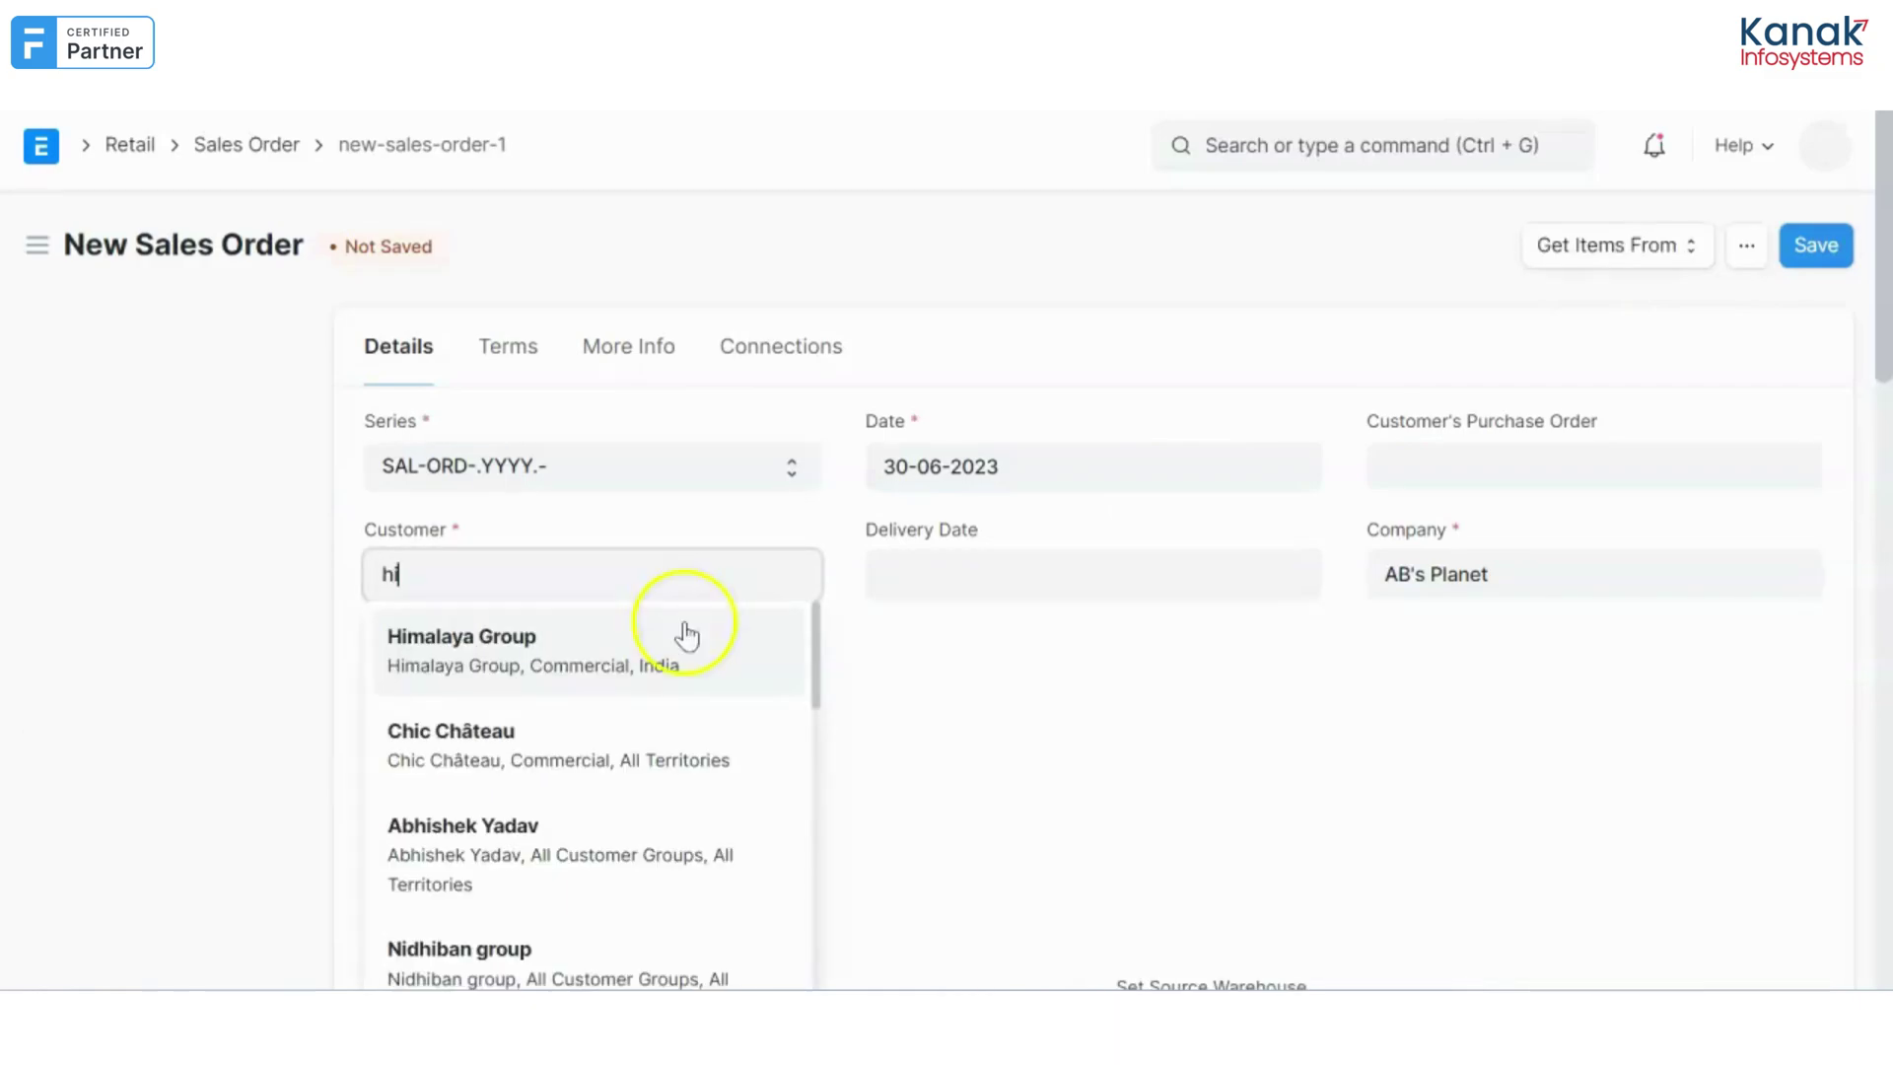
left_click(684, 634)
left_click(932, 560)
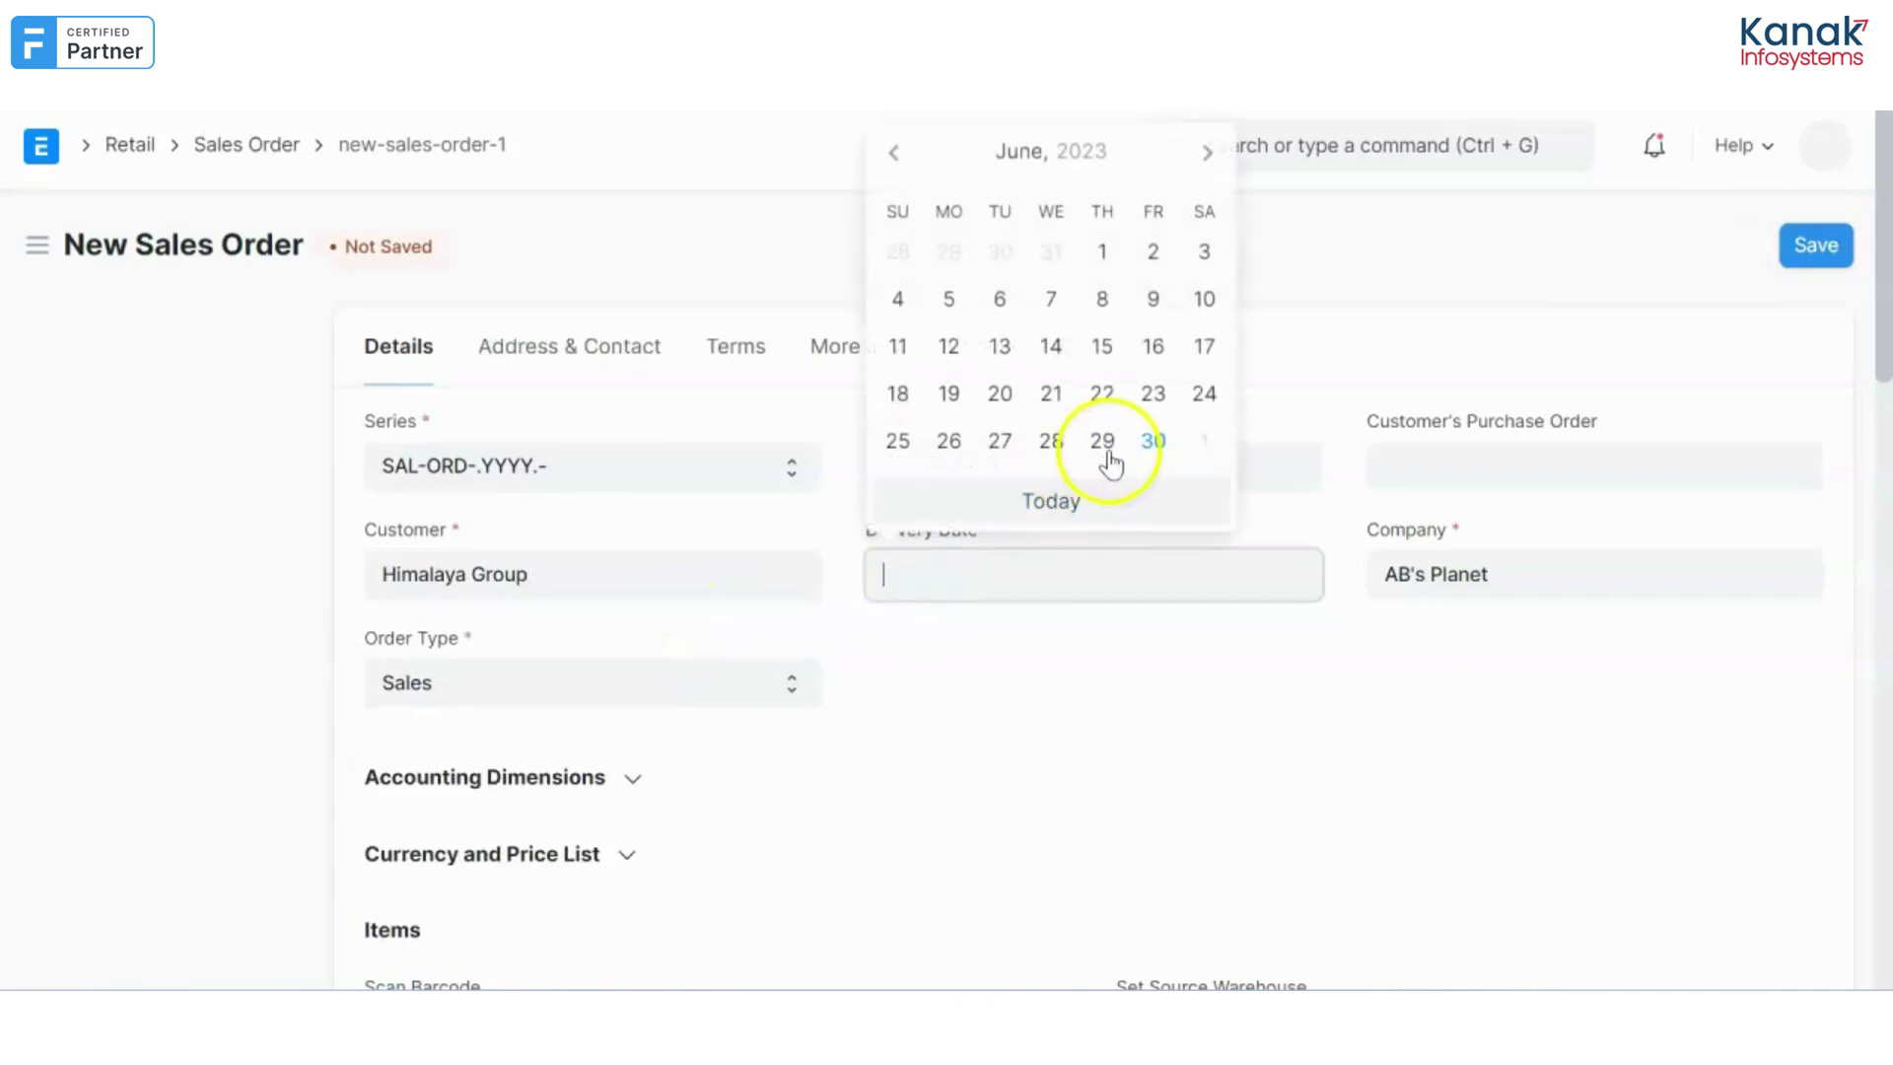
left_click(1155, 439)
scroll(994, 761, "down", 5)
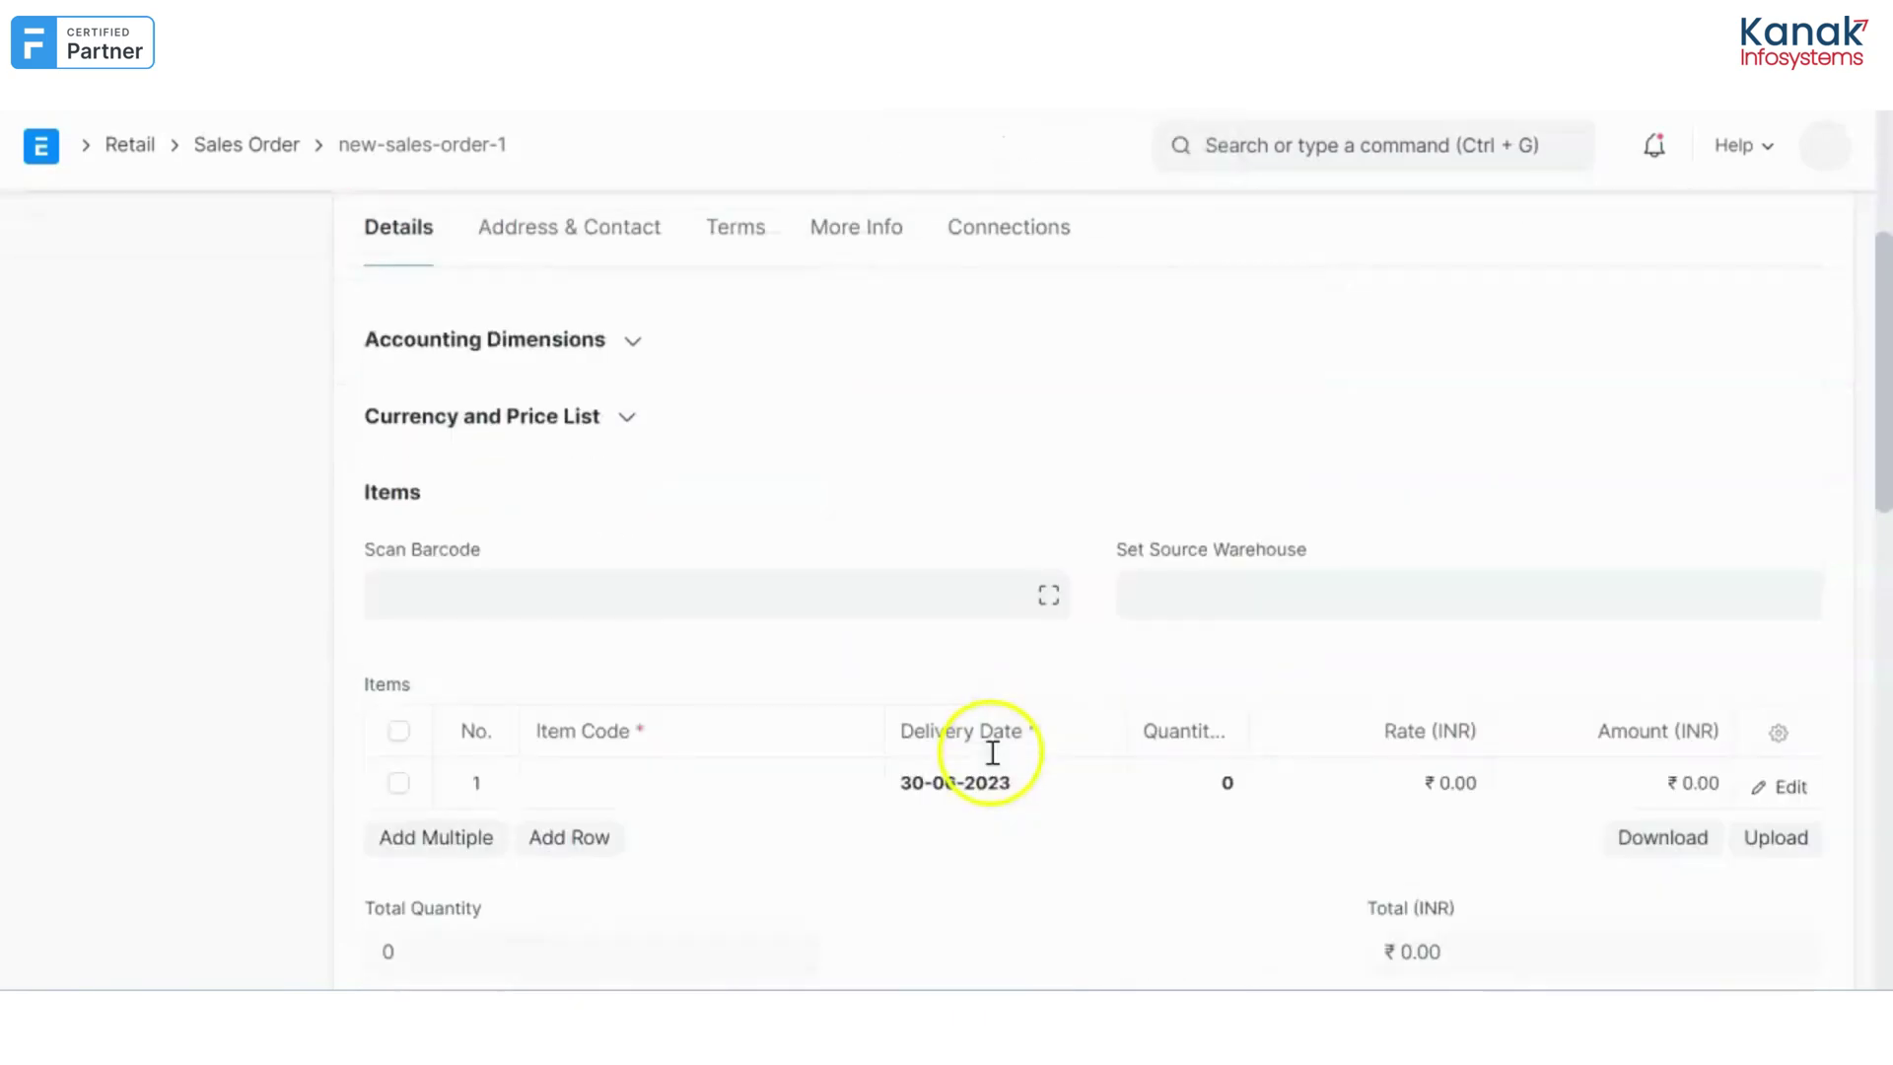
- Order 3 Coffee 00 bundles at 2,000.00 (₹6,000 total) and save as draft
left_click(837, 672)
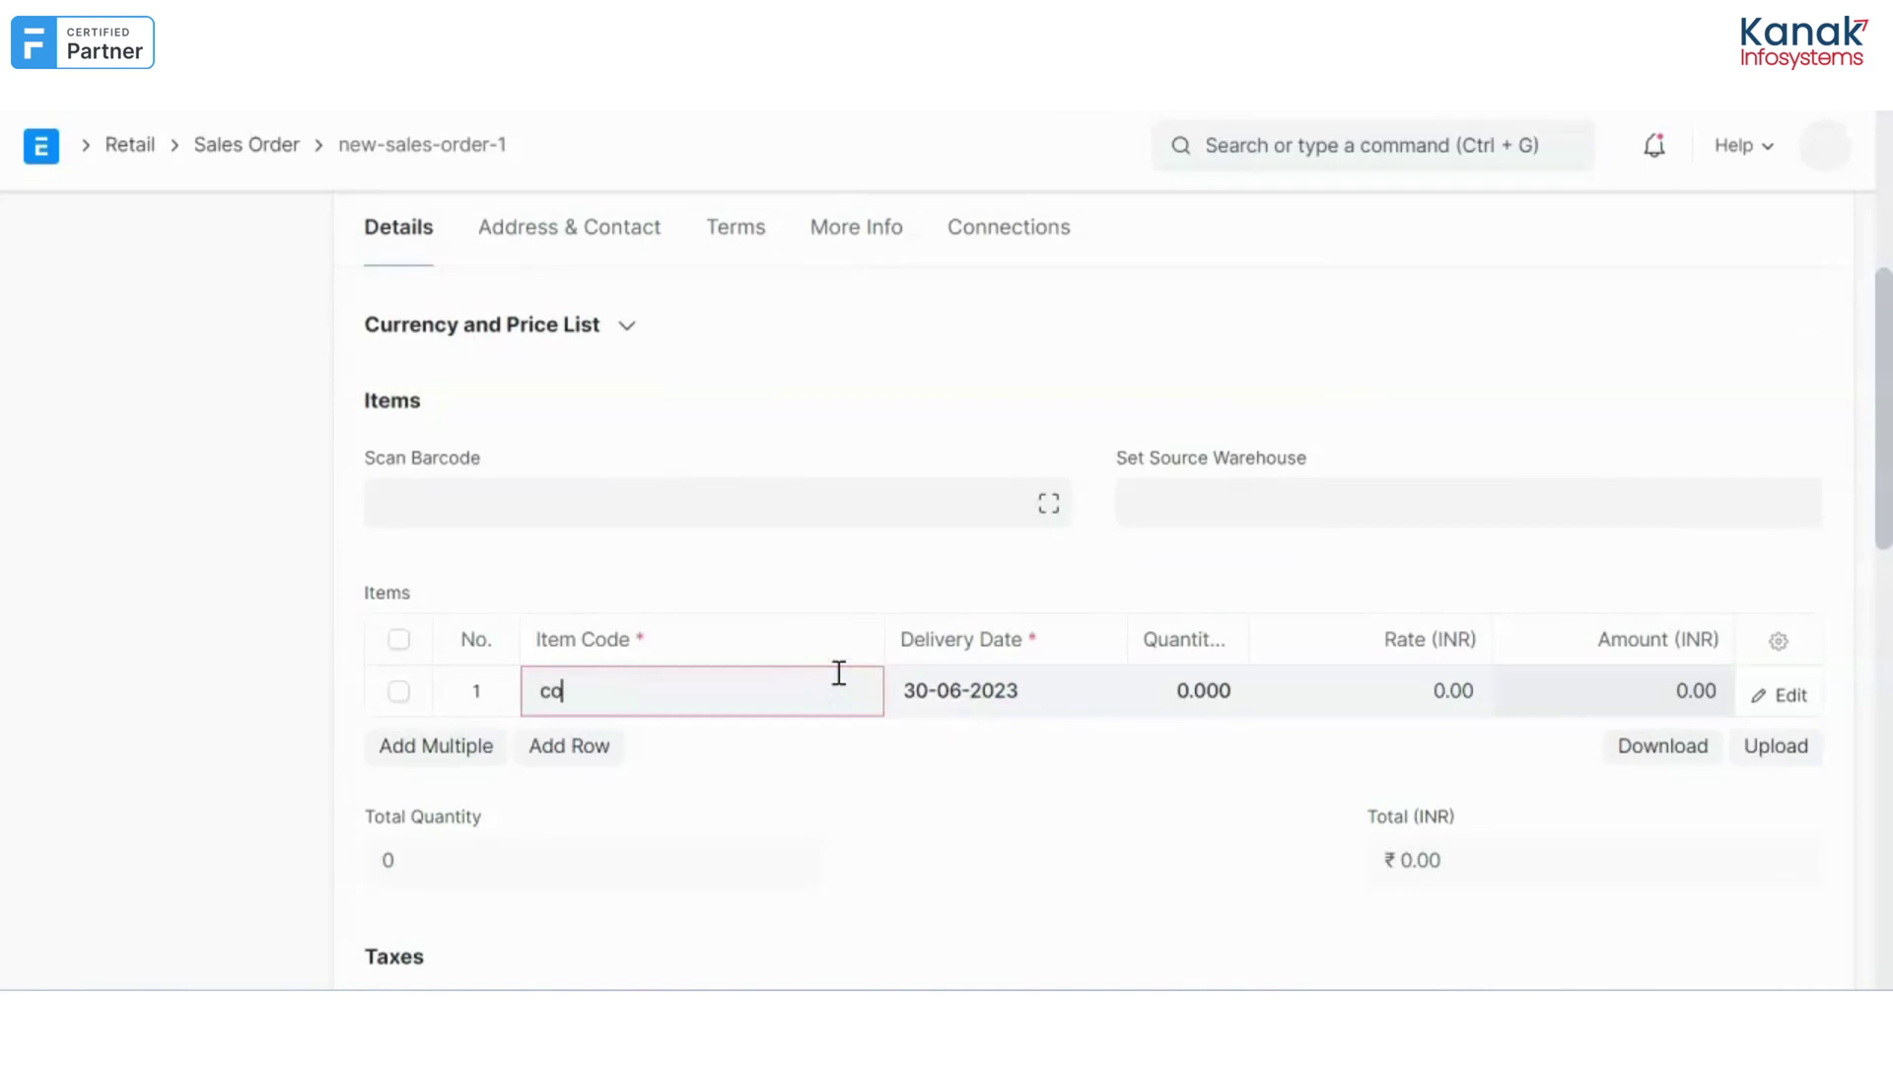
type("cod")
key("BackSpace")
type("ff")
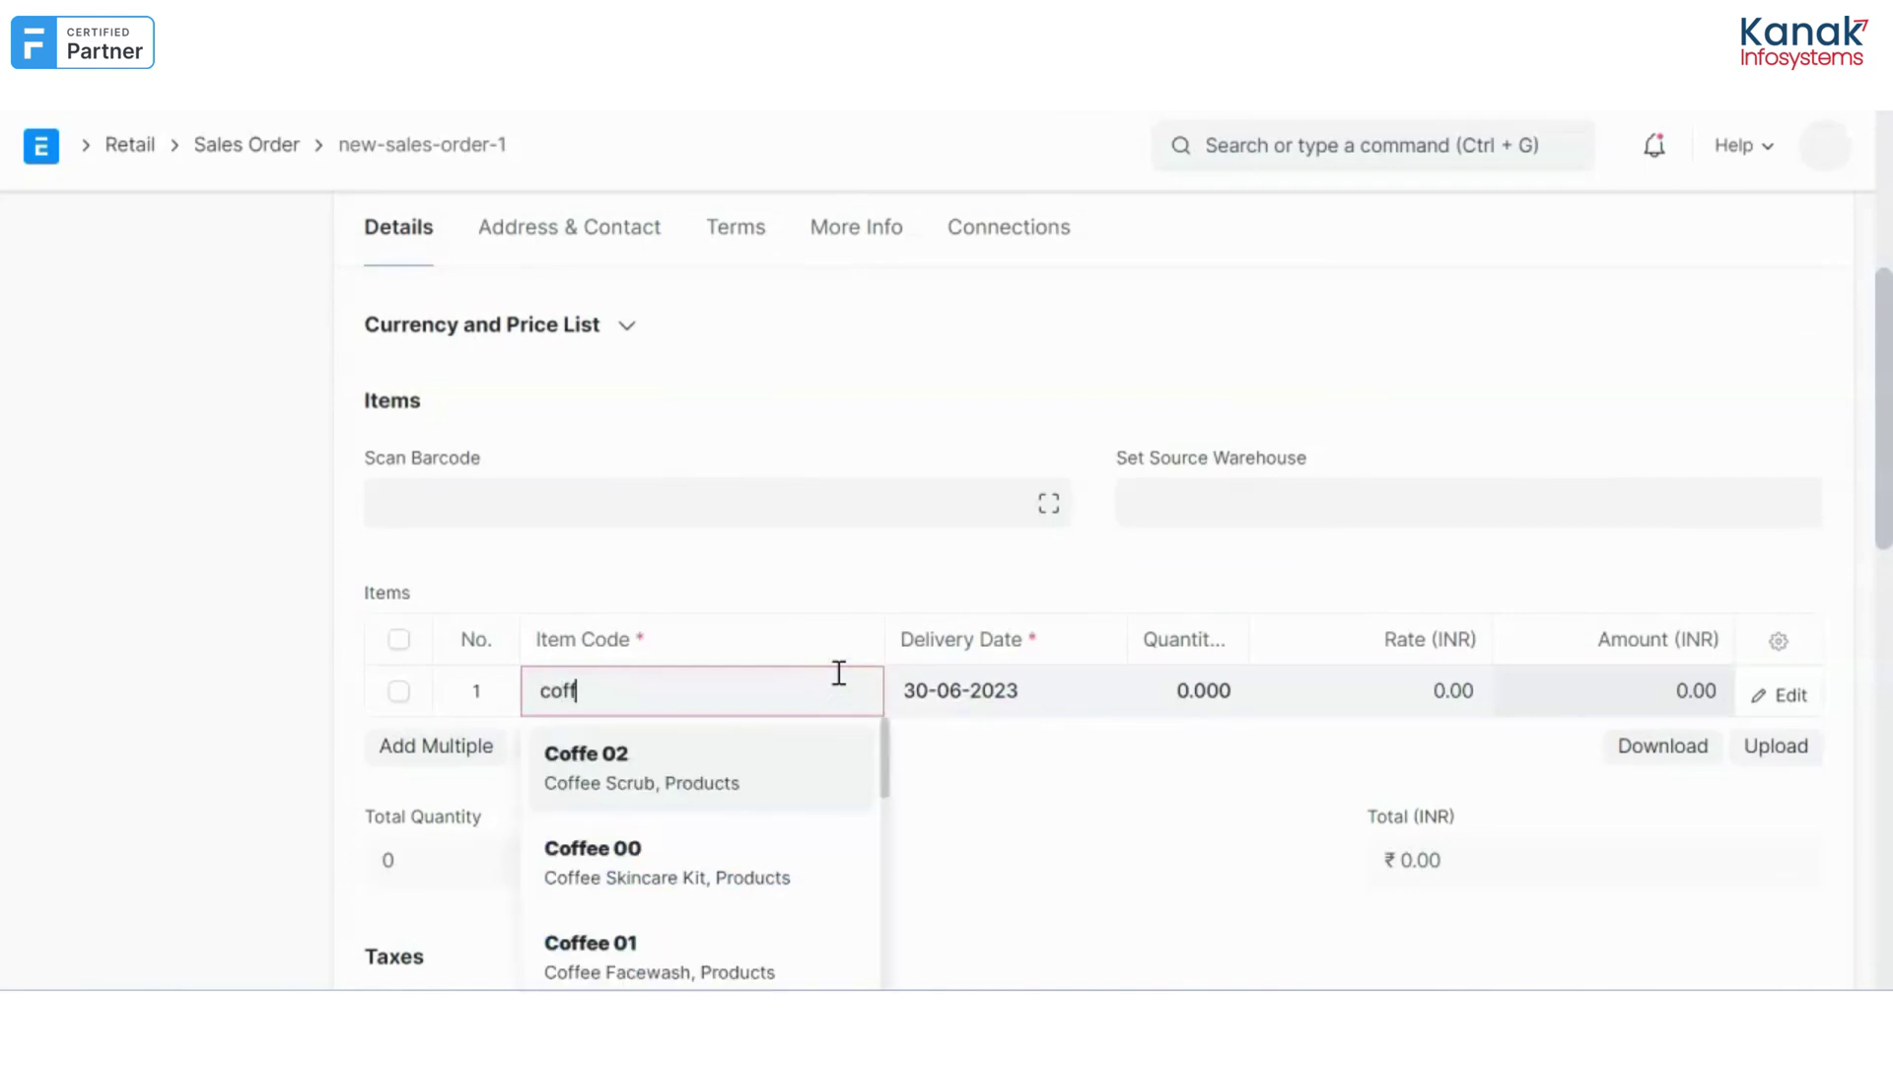
left_click(760, 874)
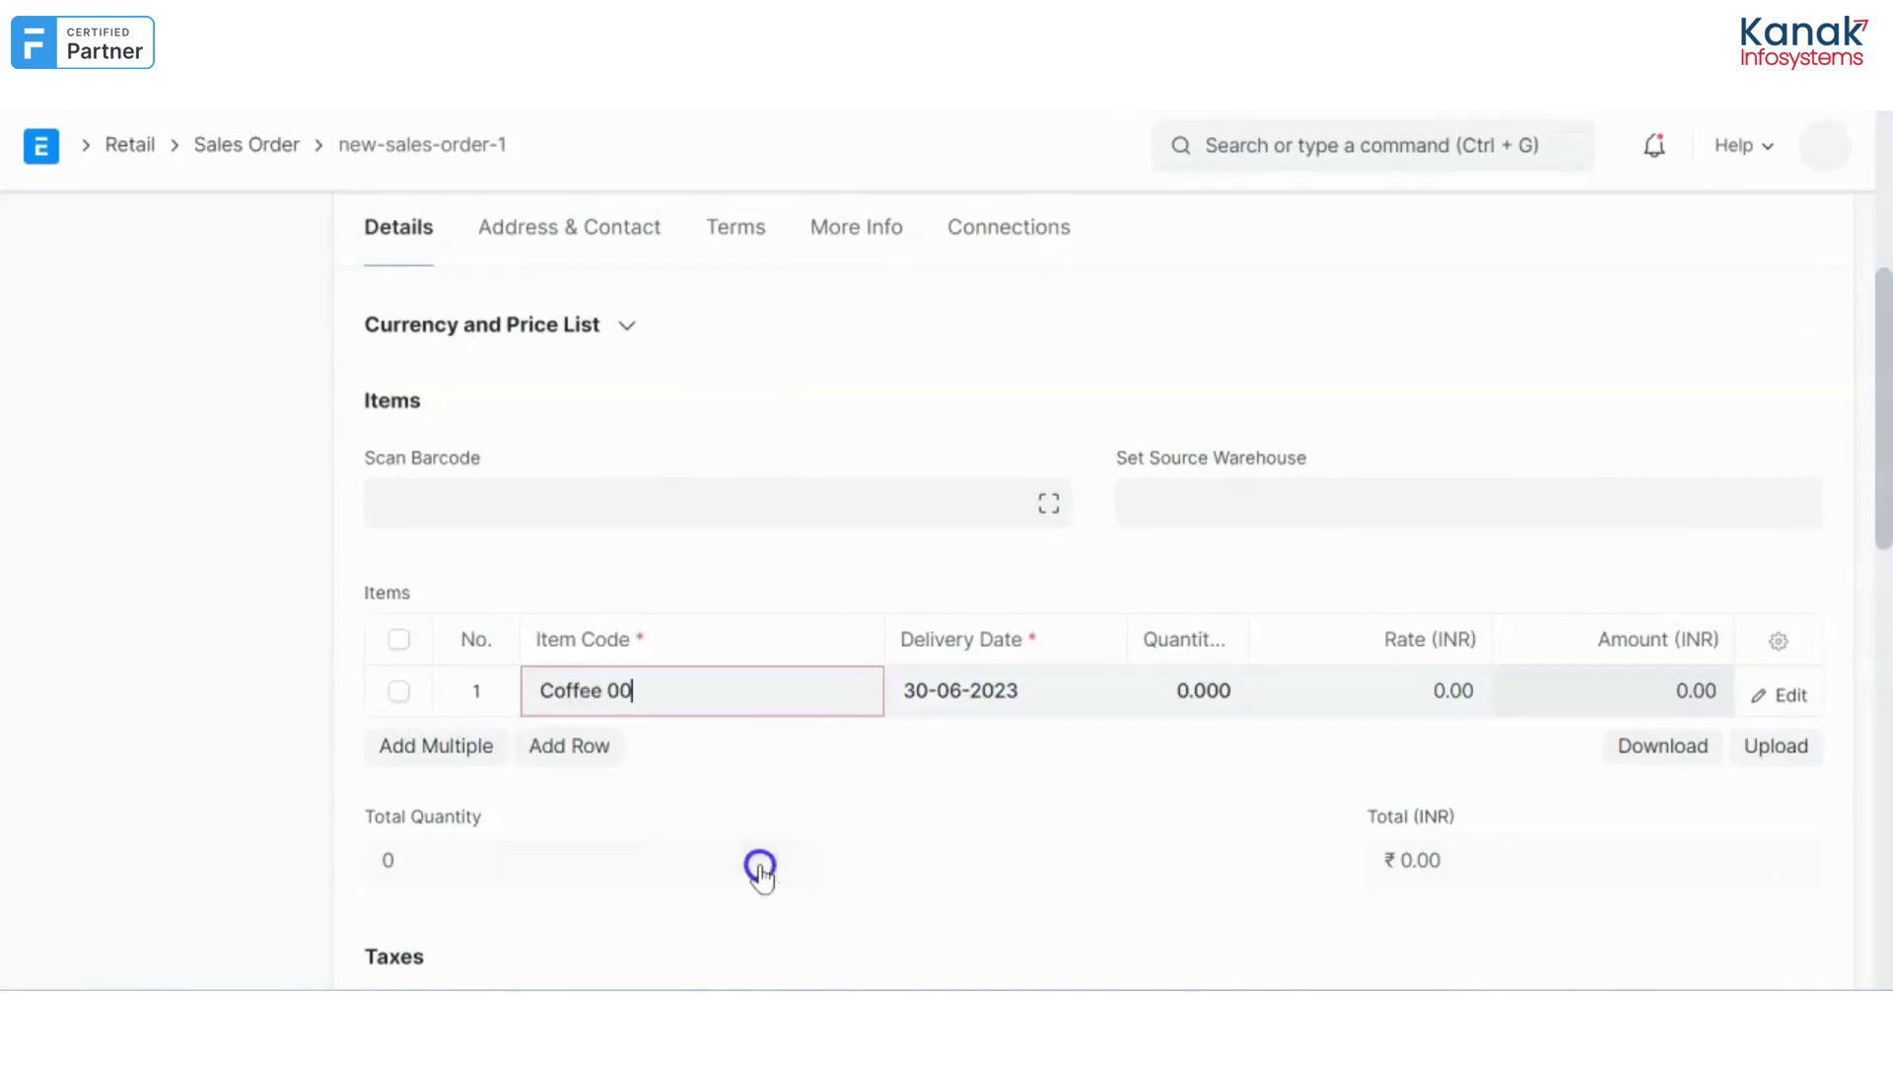
scroll(1216, 828, "down", 1)
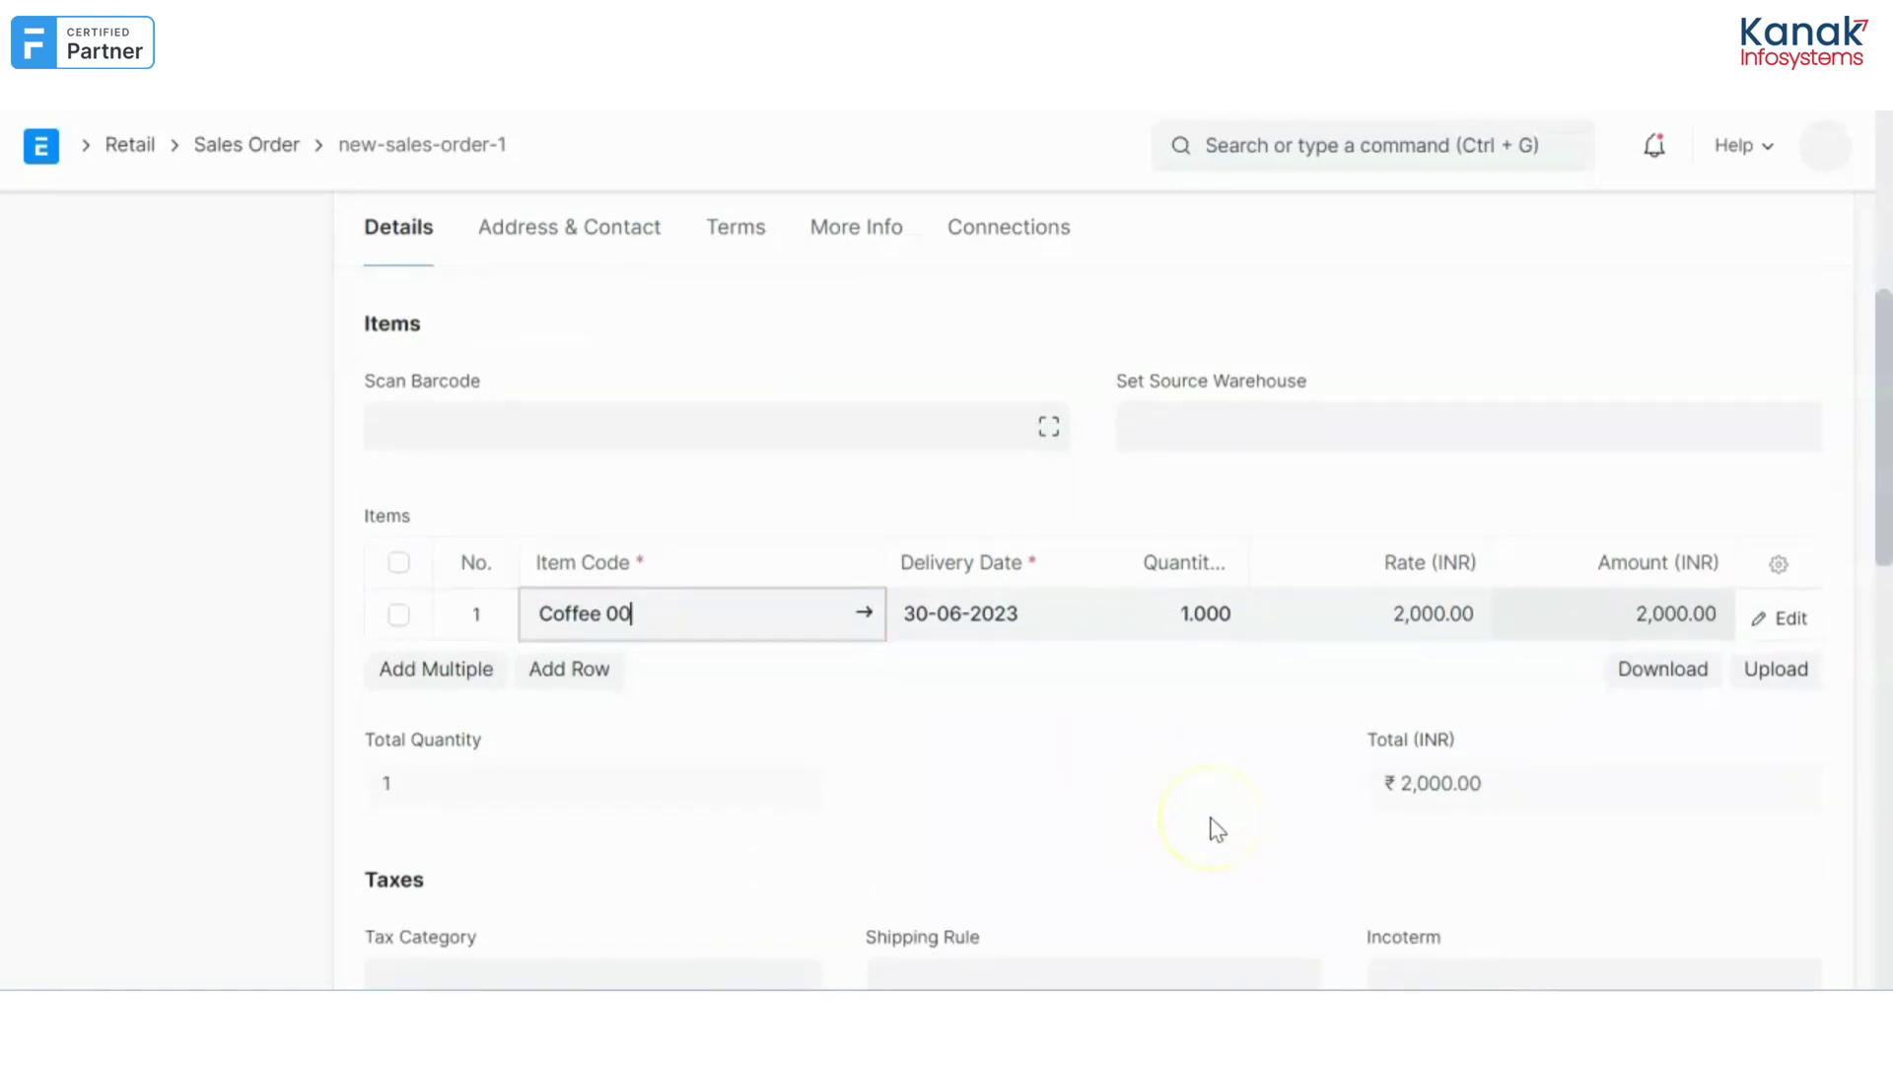
left_click(1188, 615)
type("000")
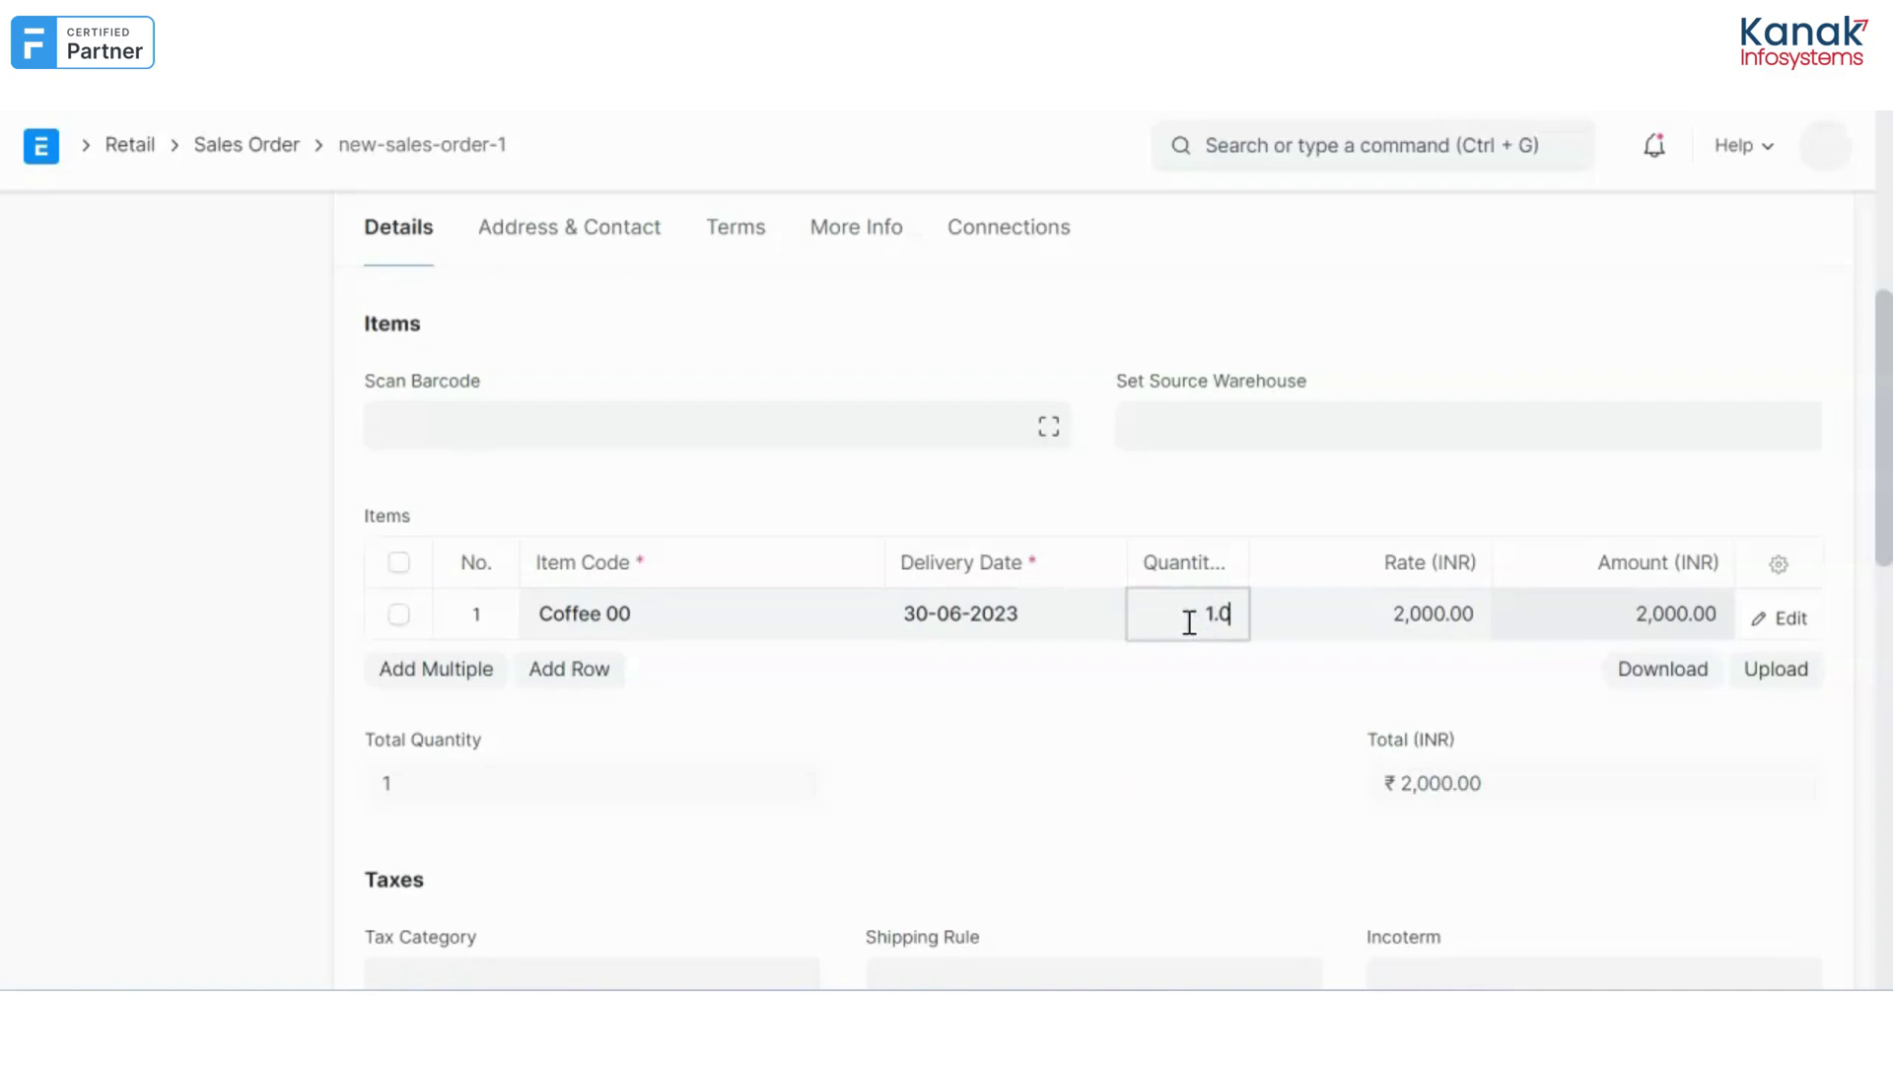
left_click(1139, 730)
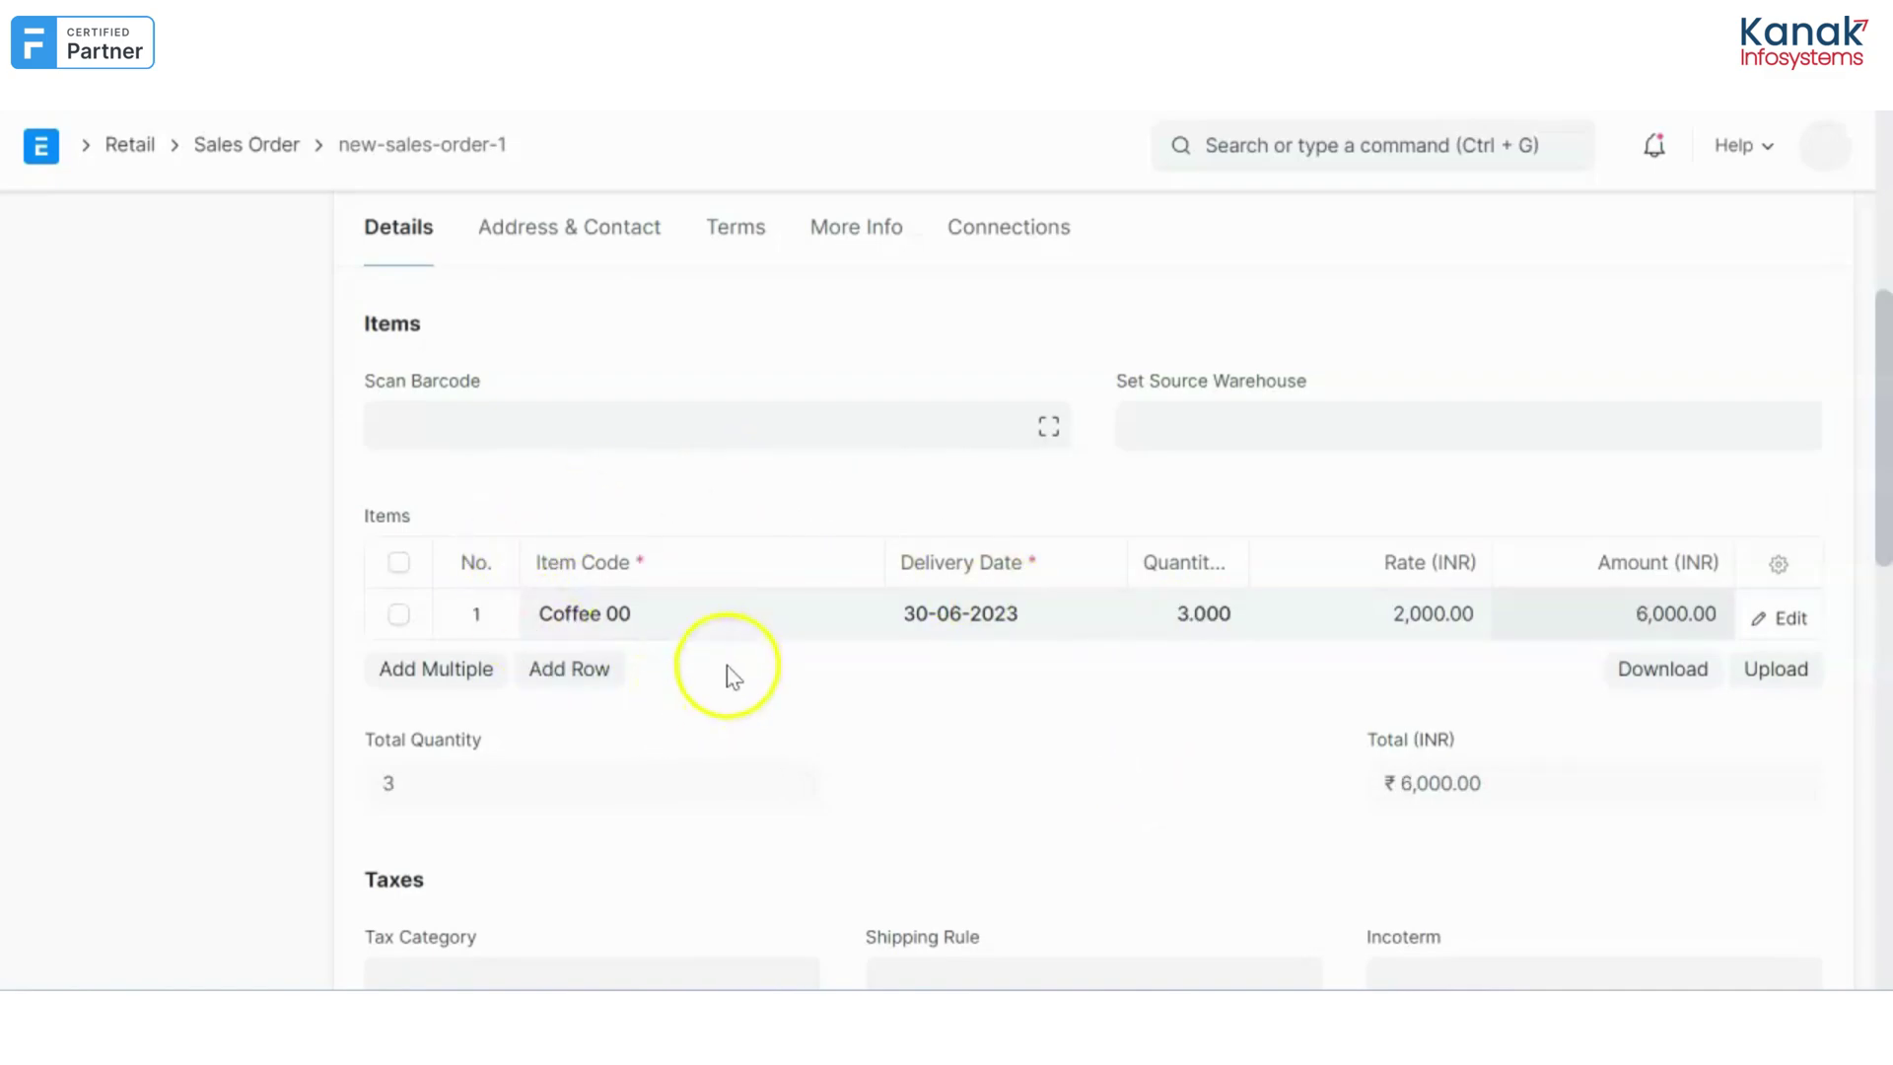
scroll(562, 668, "down", 5)
scroll(562, 668, "down", 3)
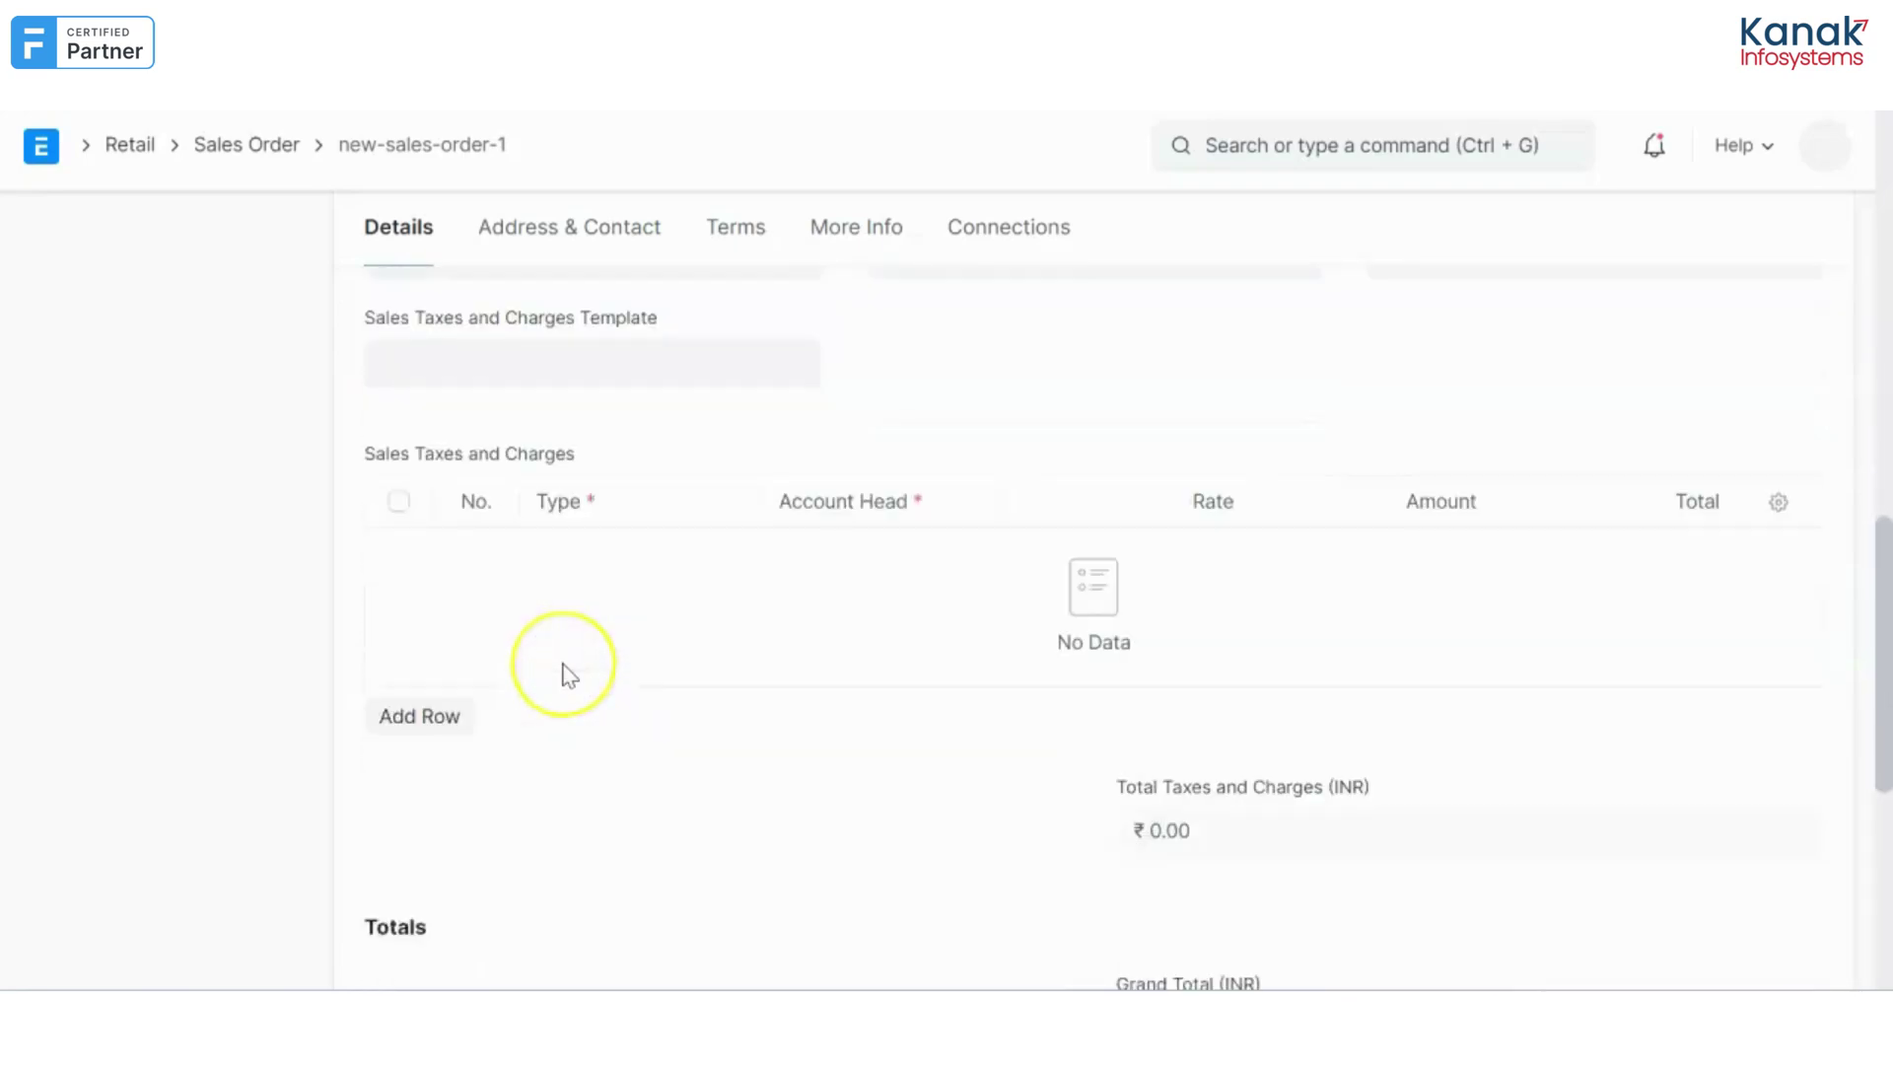
scroll(562, 667, "up", 12)
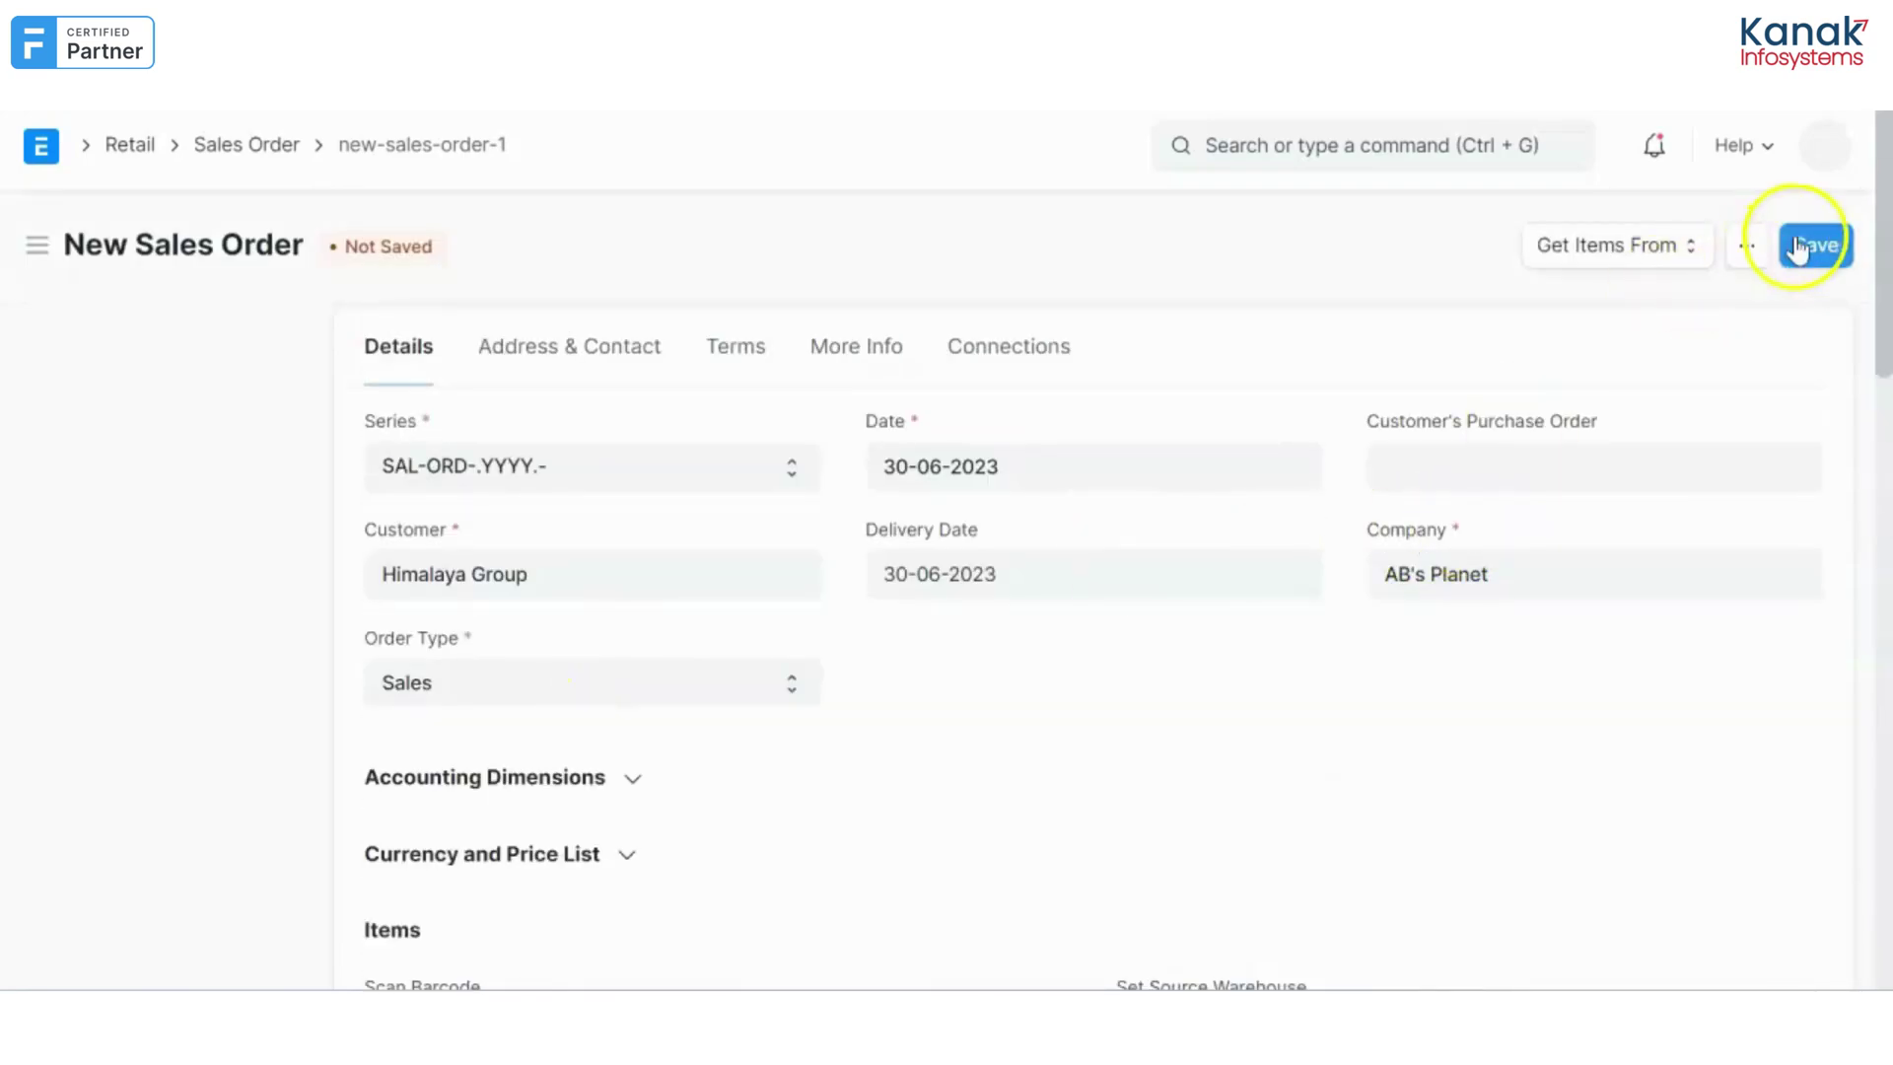
left_click(1815, 244)
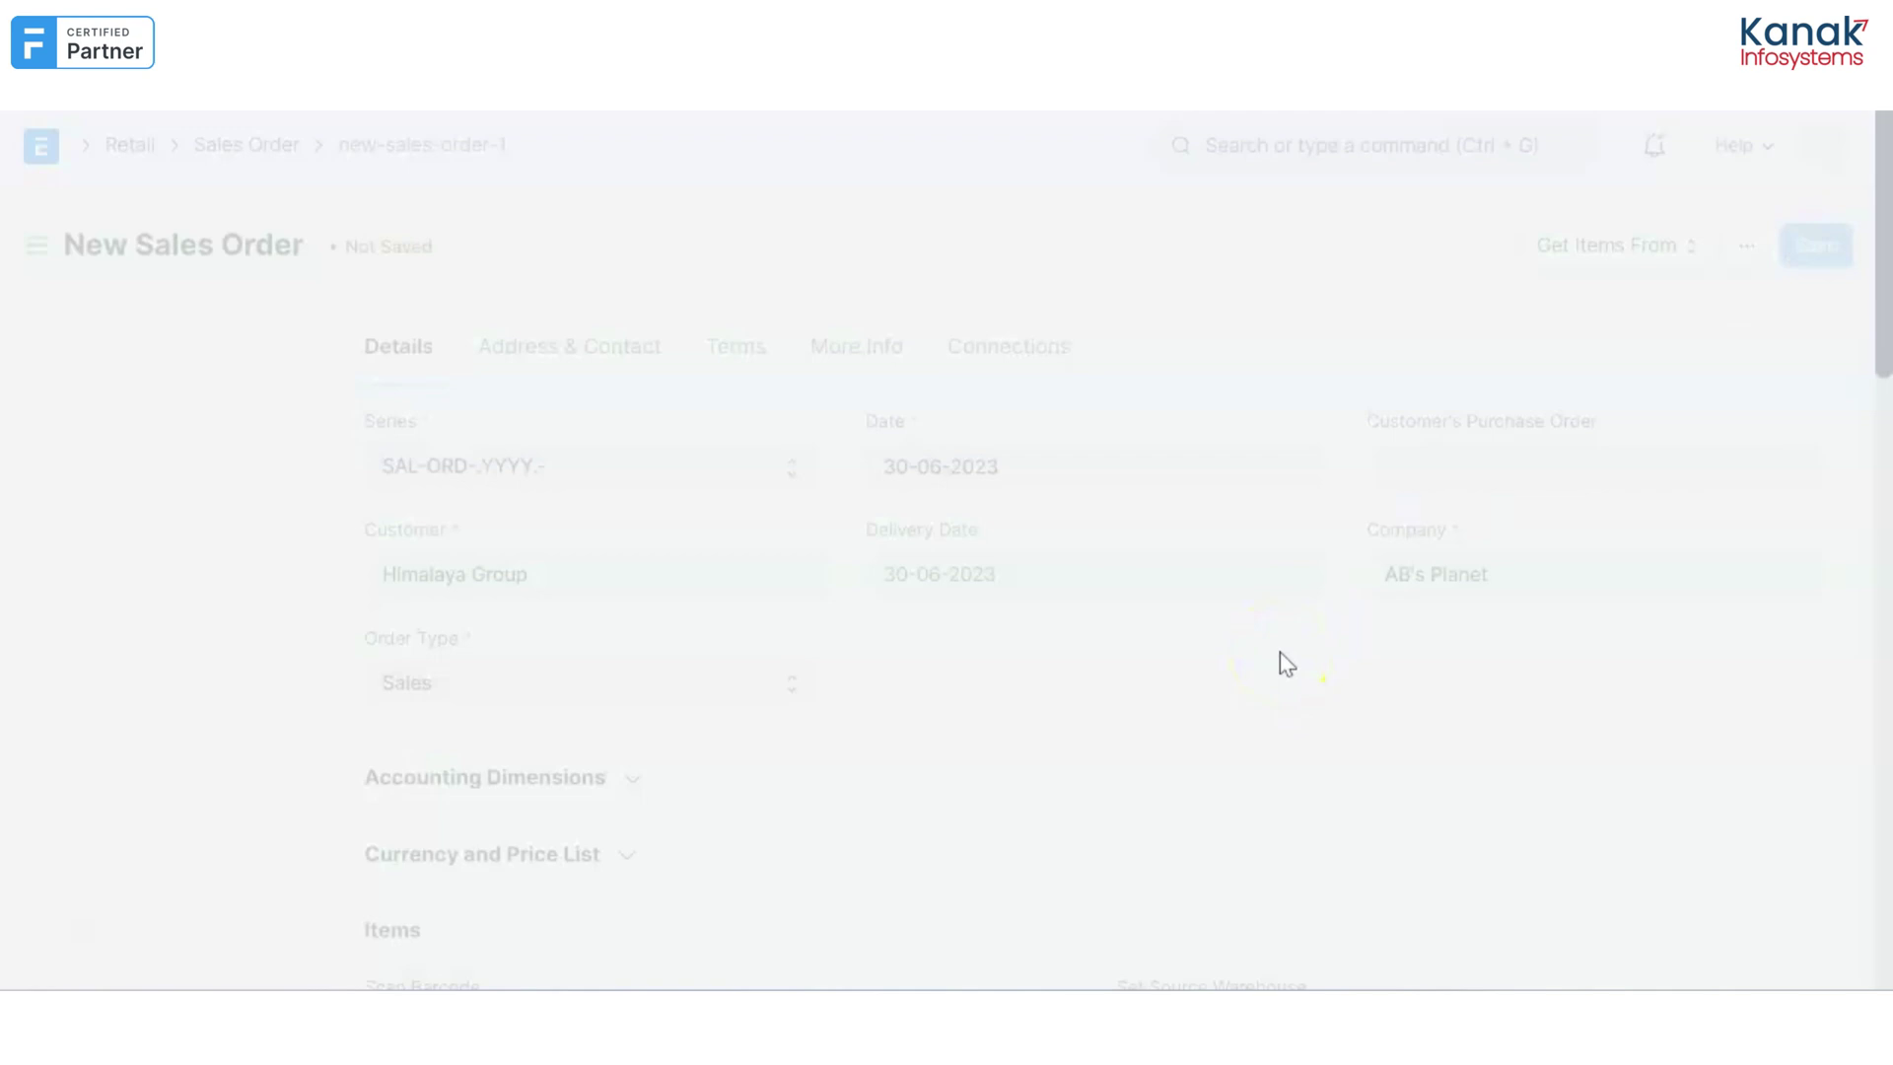
- Submit and confirm sales order SAL-ORD-2023-00127, then check its Create options
scroll(1287, 664, "down", 8)
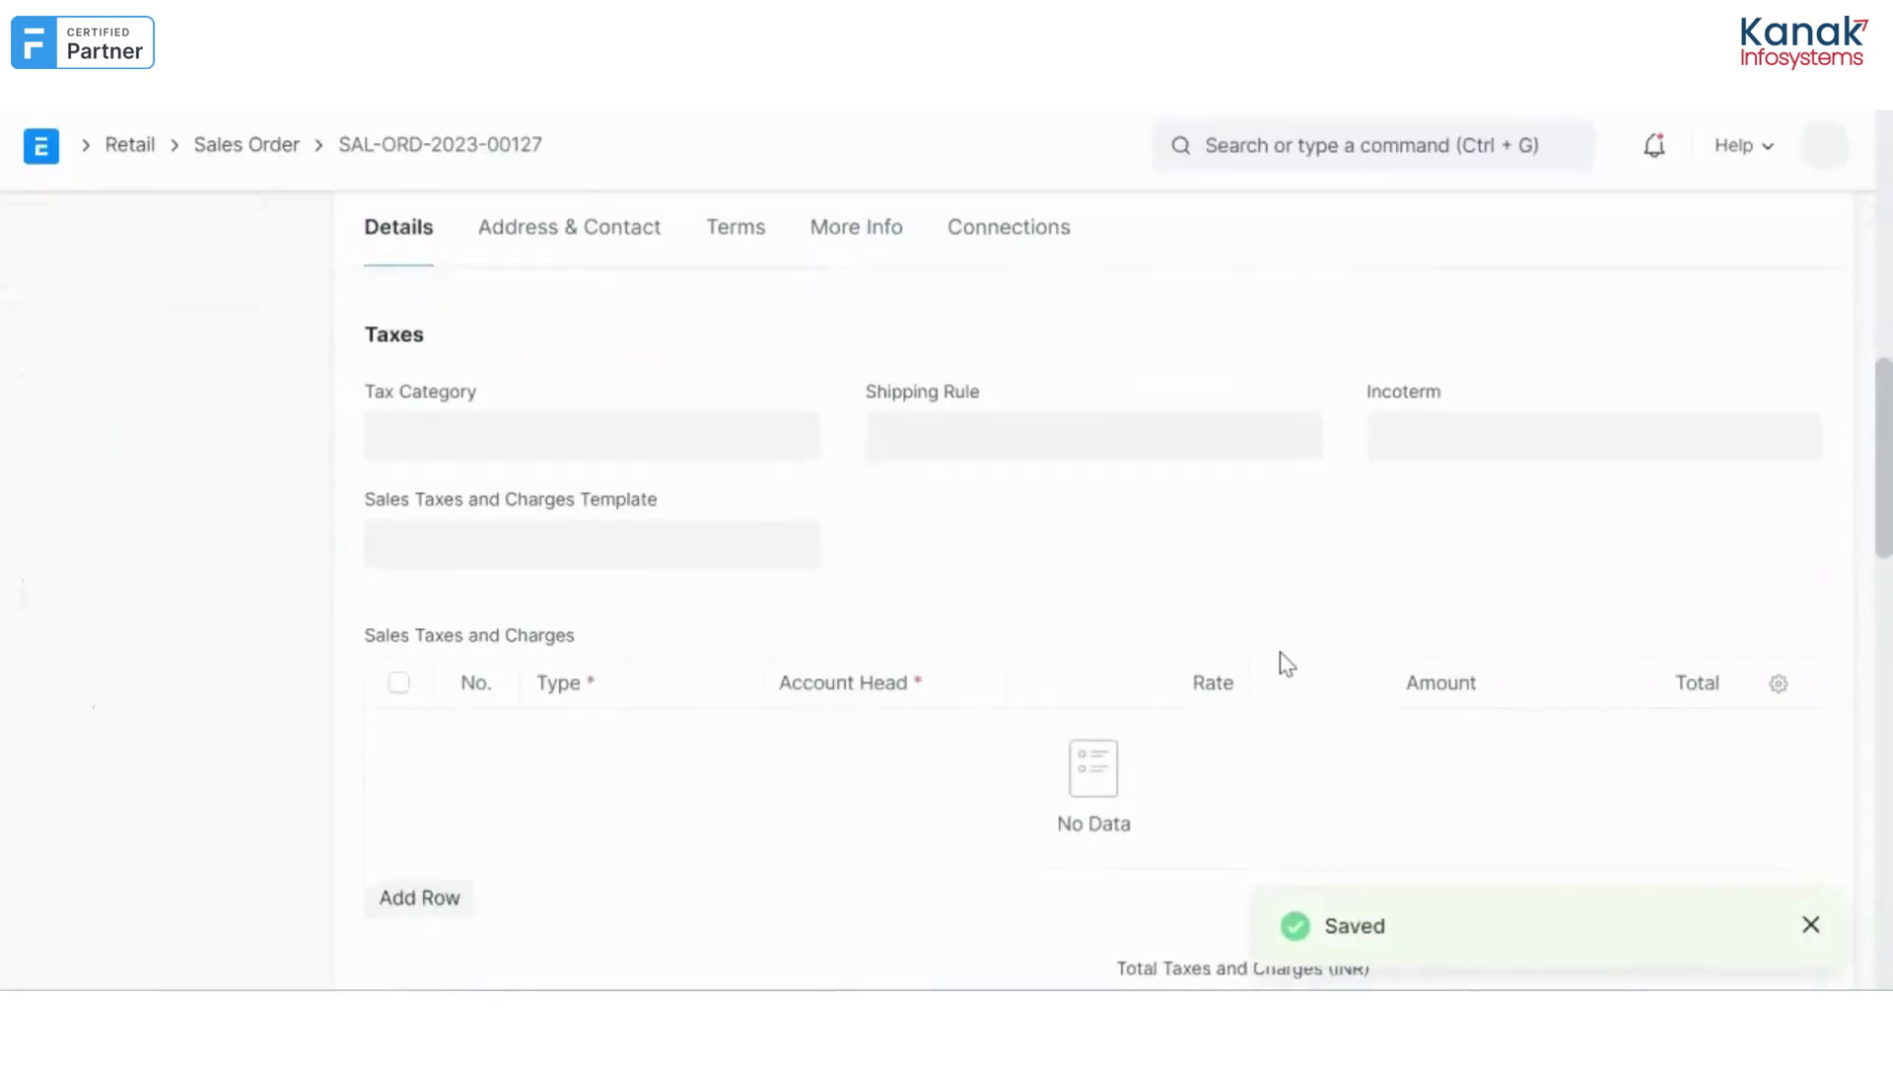
scroll(1287, 663, "down", 14)
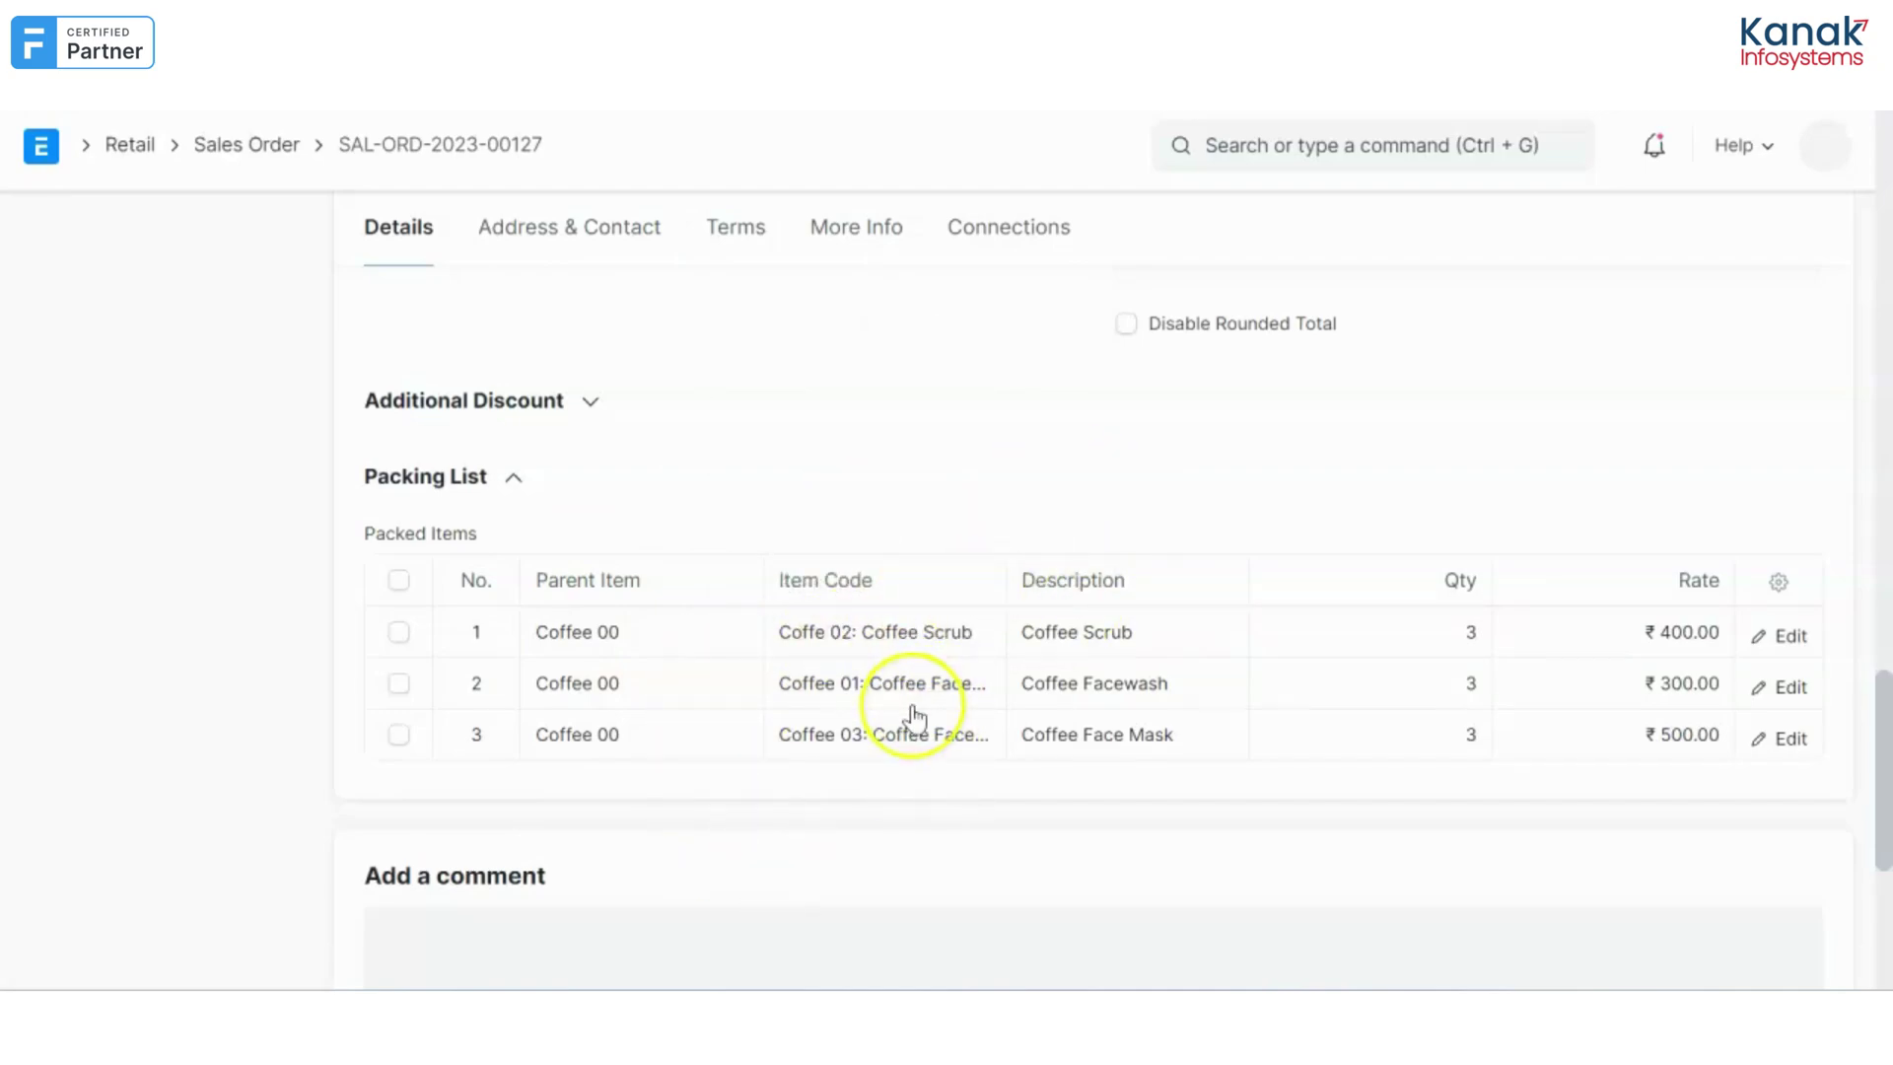
scroll(915, 717, "up", 15)
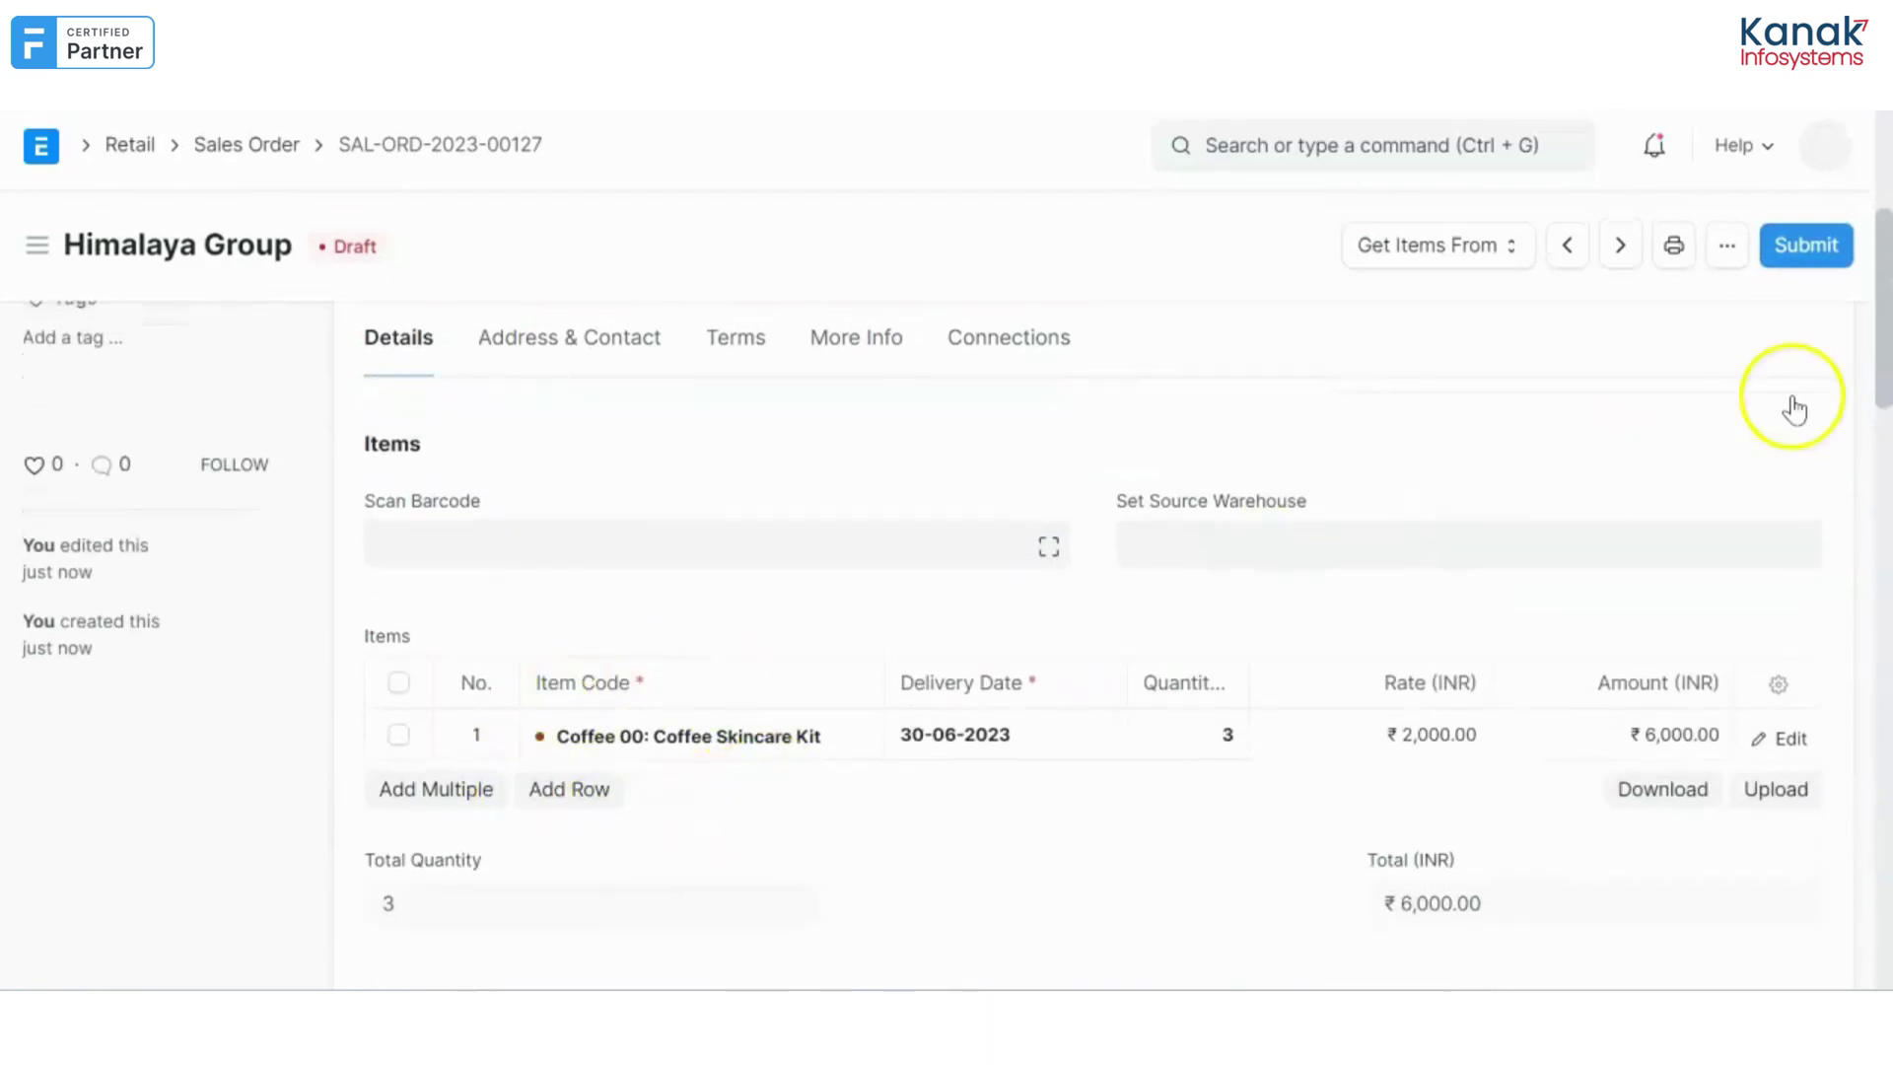
left_click(1804, 232)
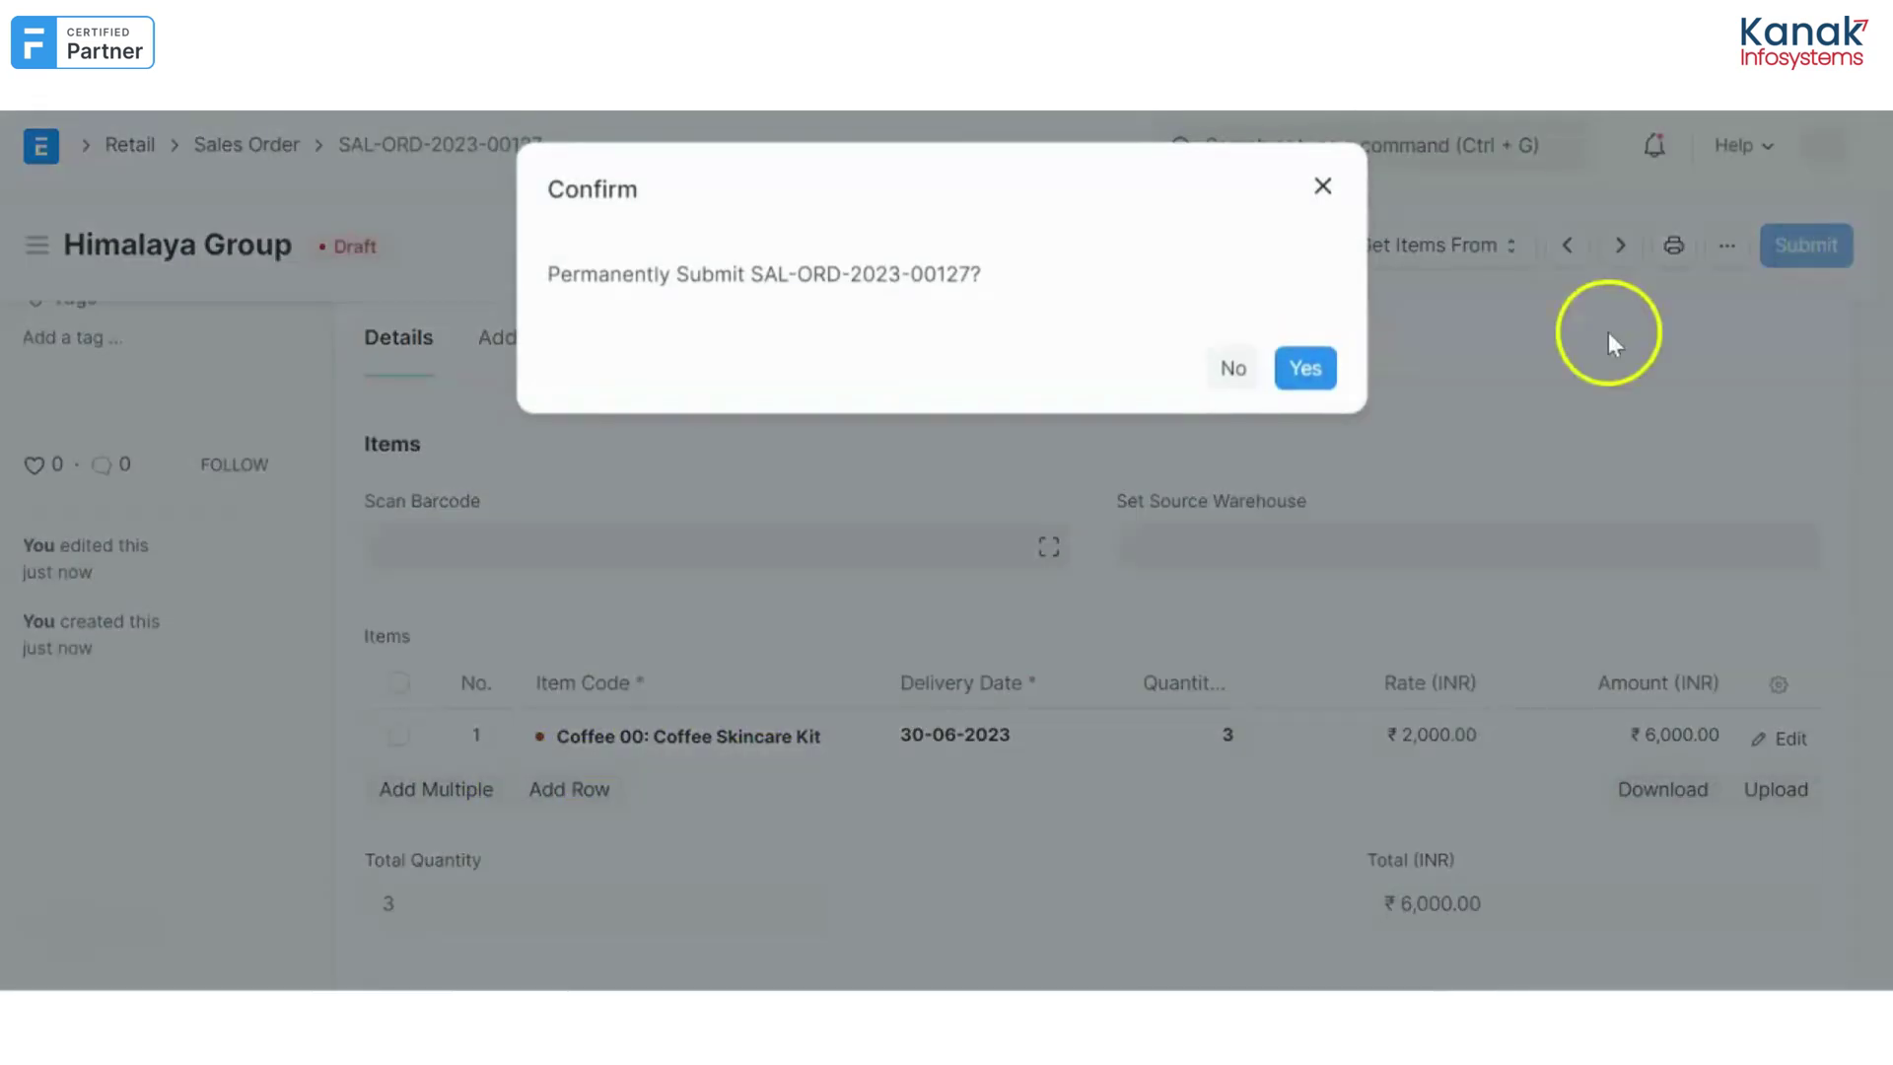
left_click(1321, 388)
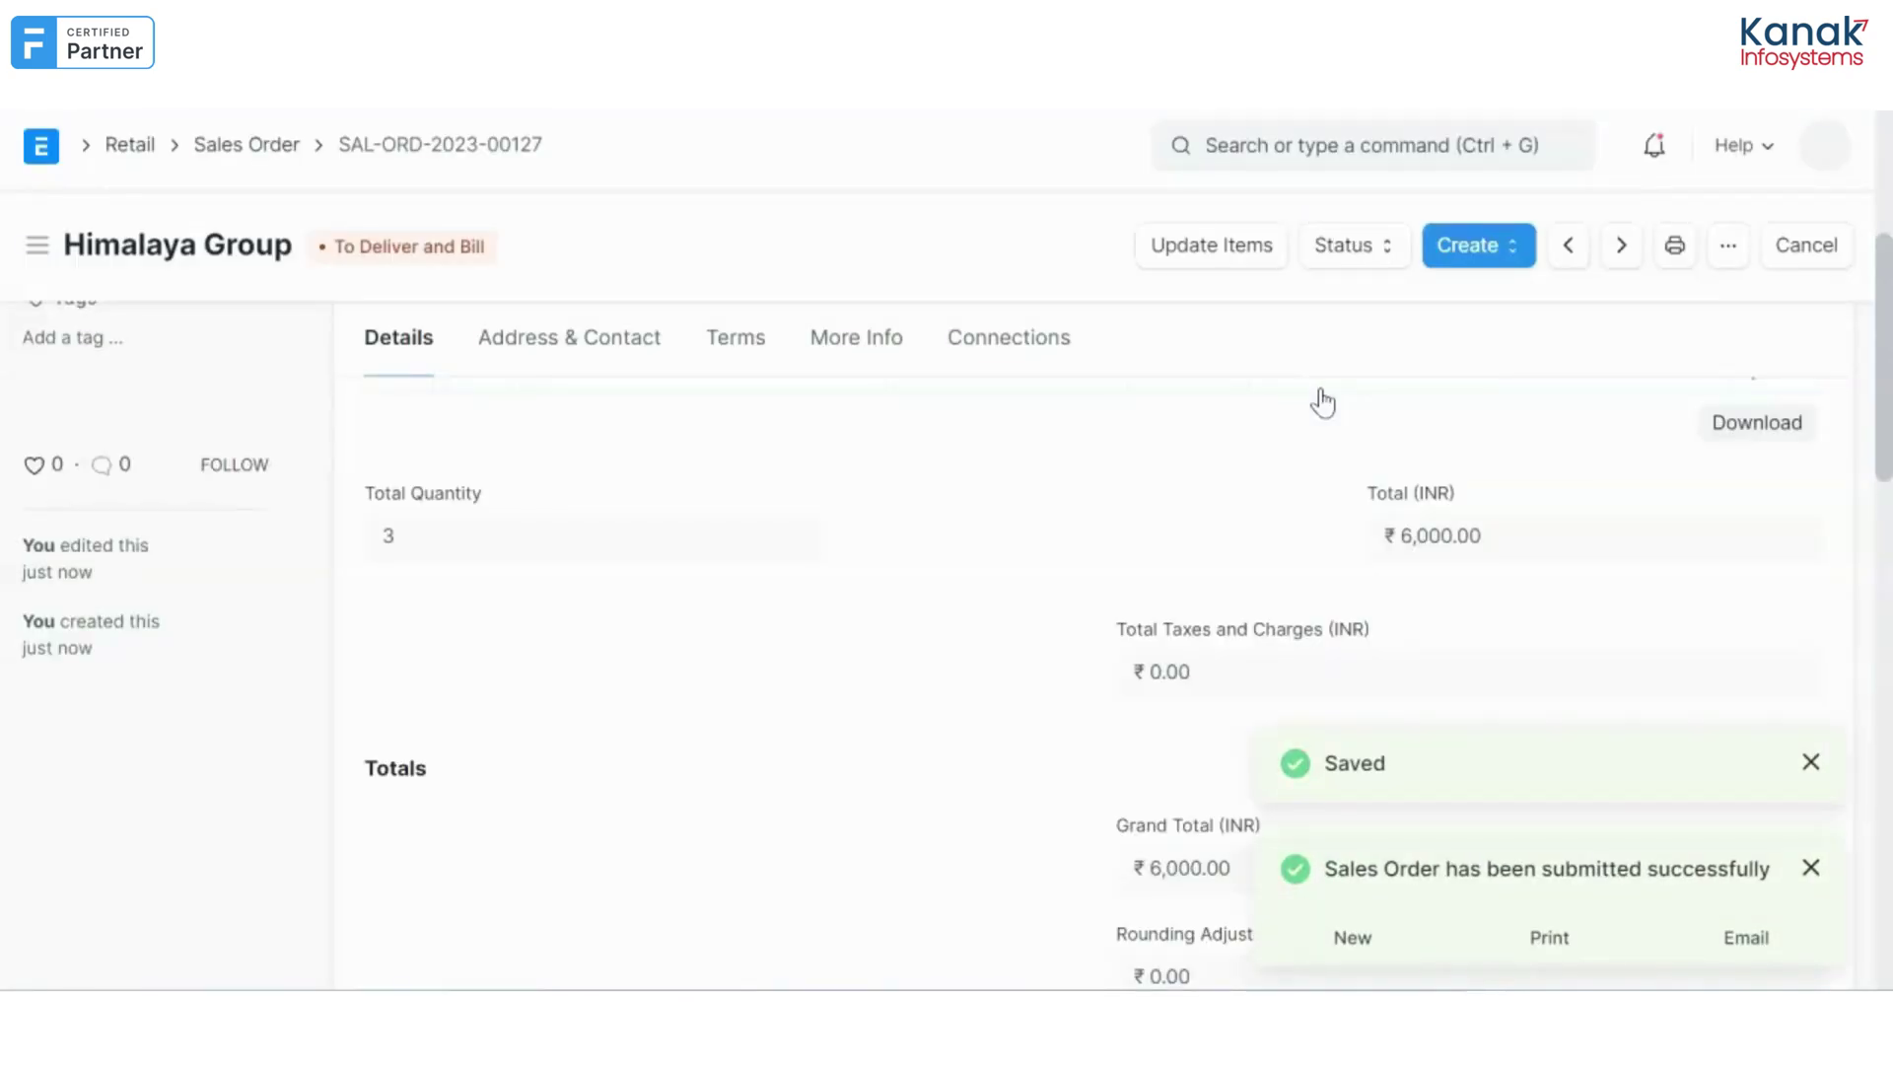
left_click(1477, 271)
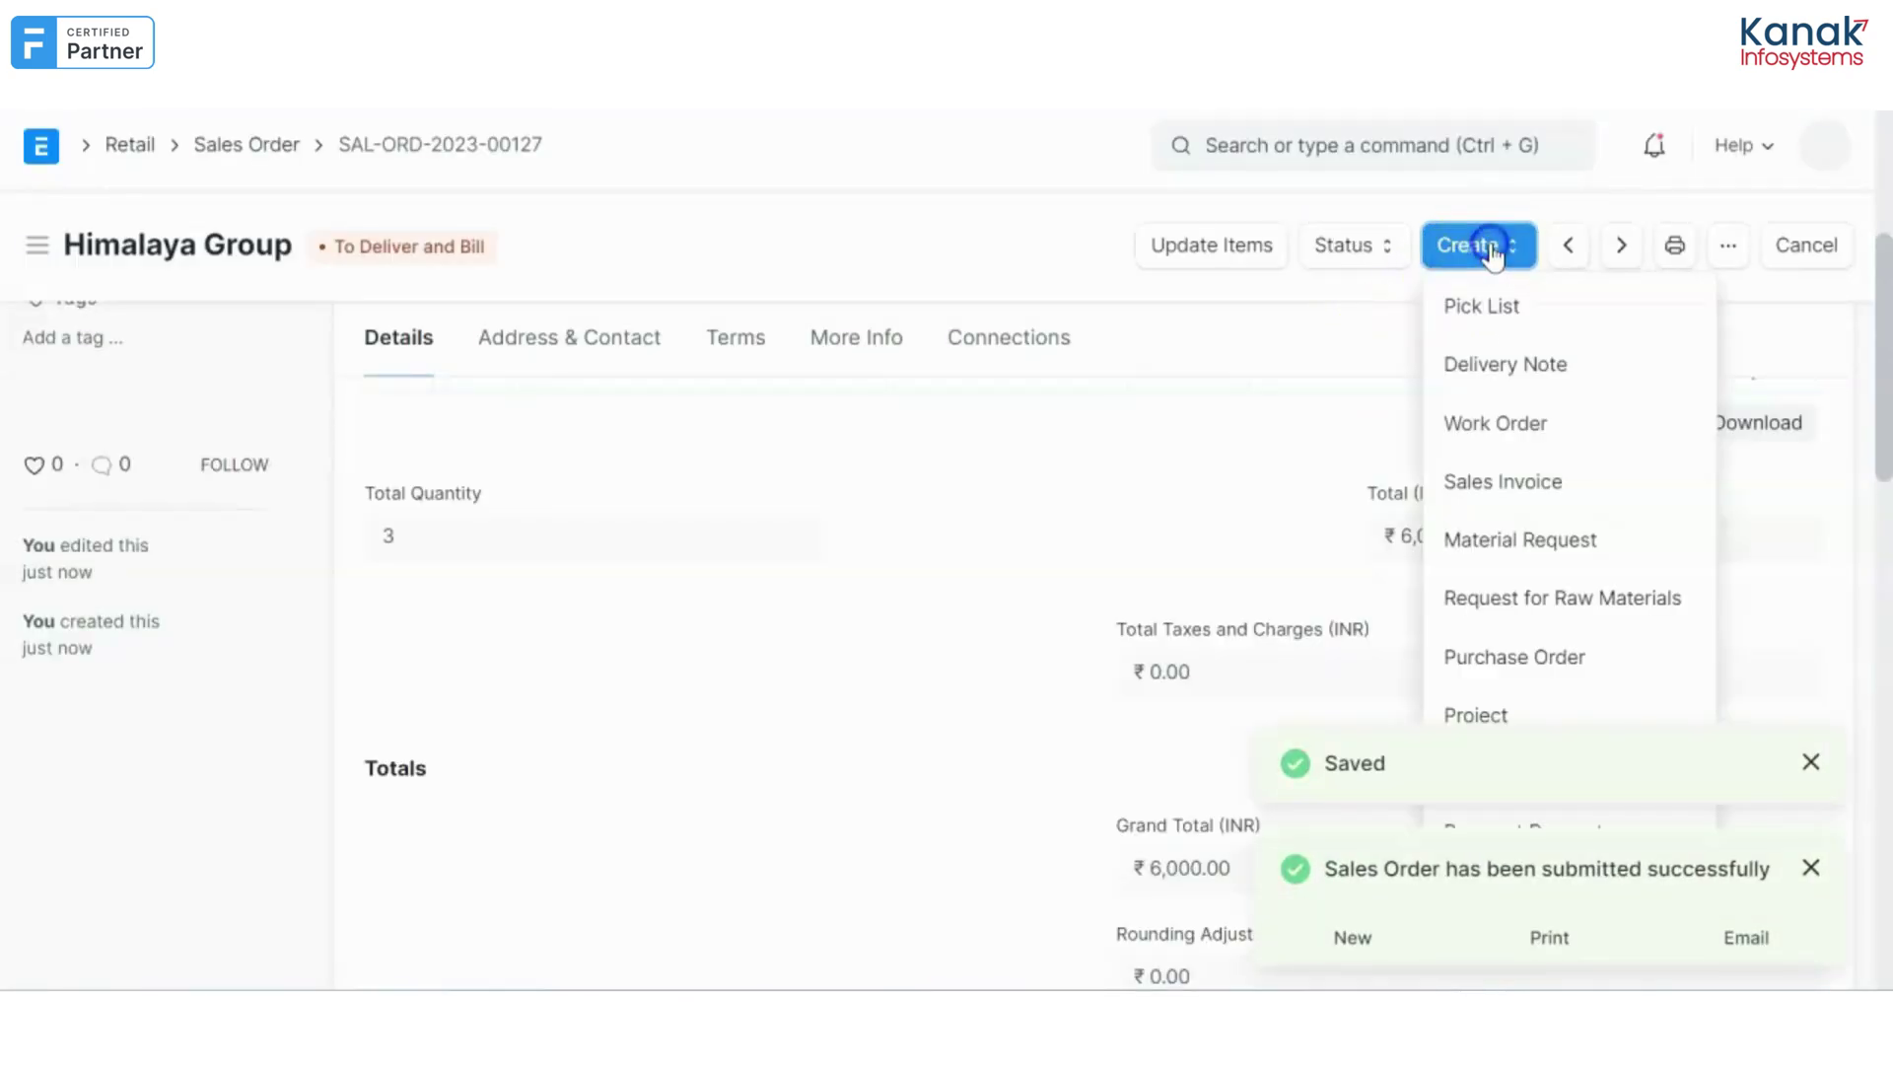
- Create a new delivery note from the sales order
left_click(1511, 387)
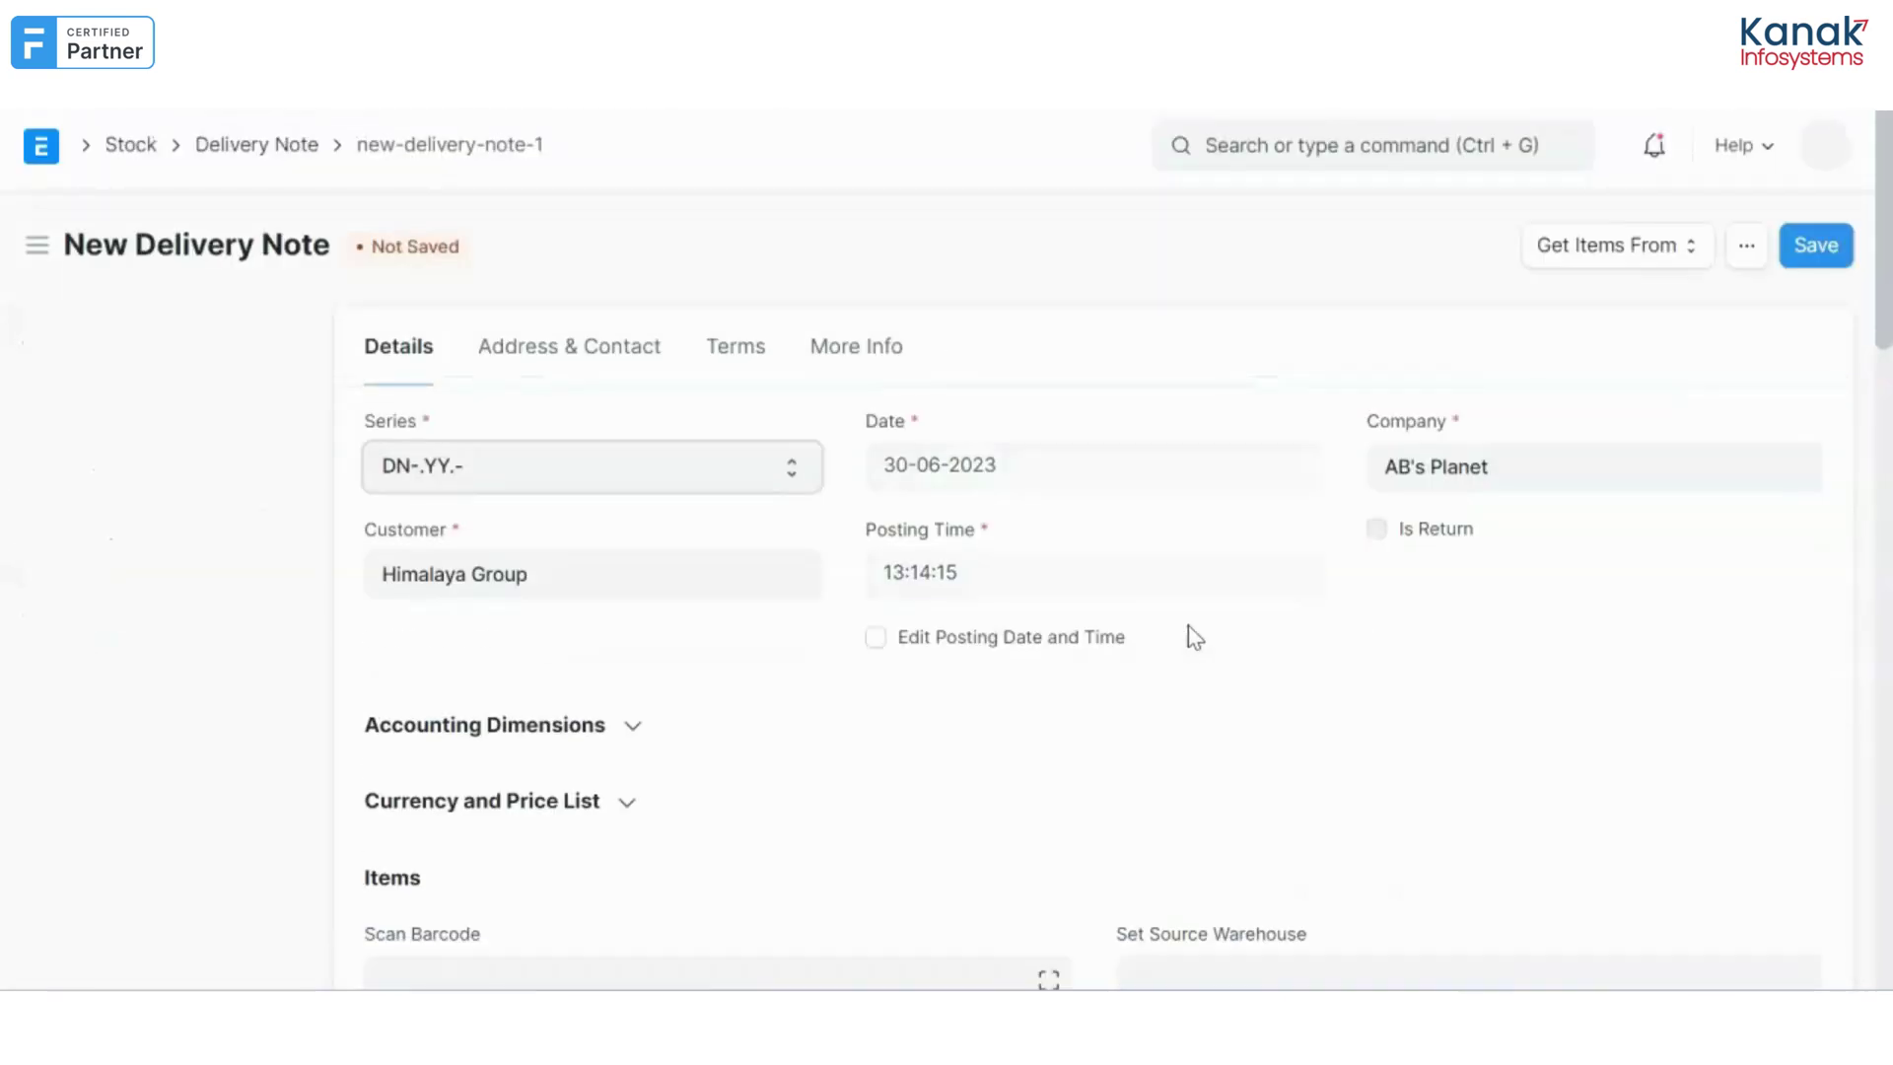
left_click(1081, 823)
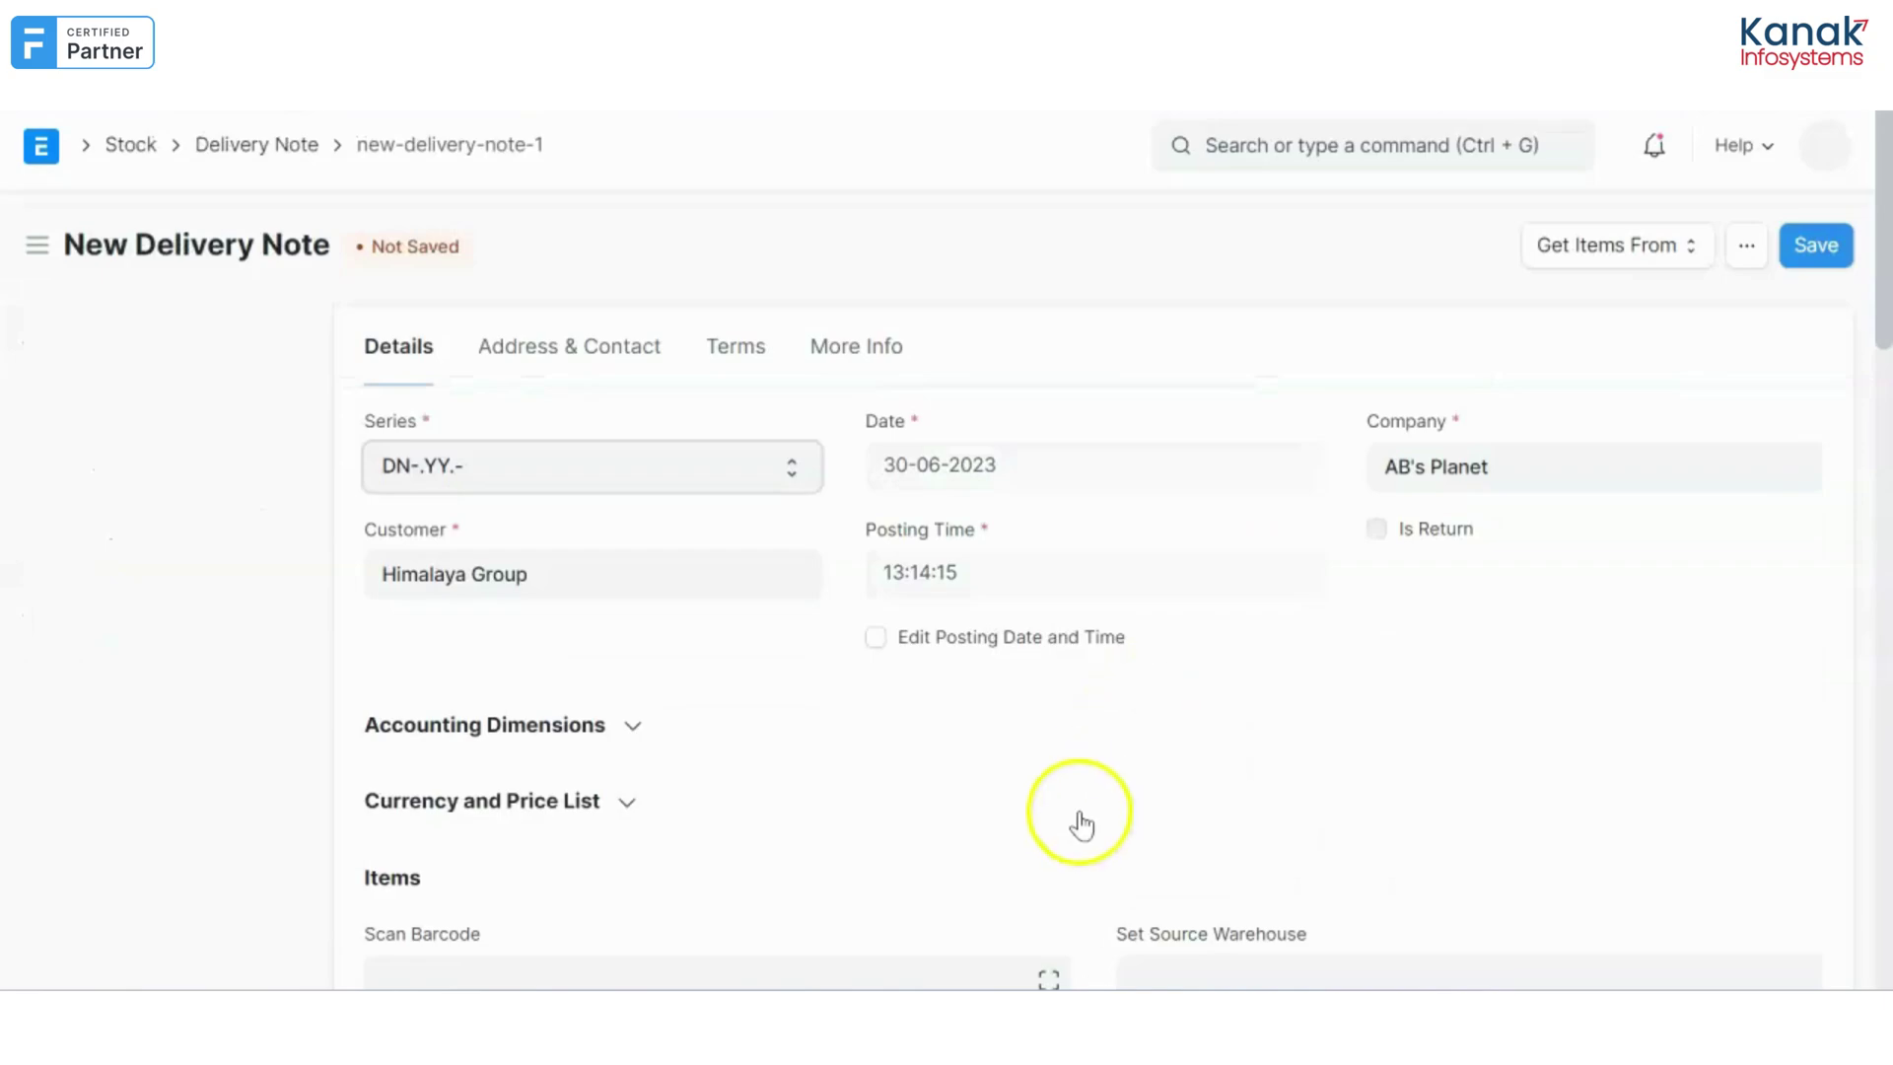
scroll(1081, 824, "down", 2)
- Set the source warehouse to Finished Goods - AB and review Coffee 00's packing list
left_click(1190, 820)
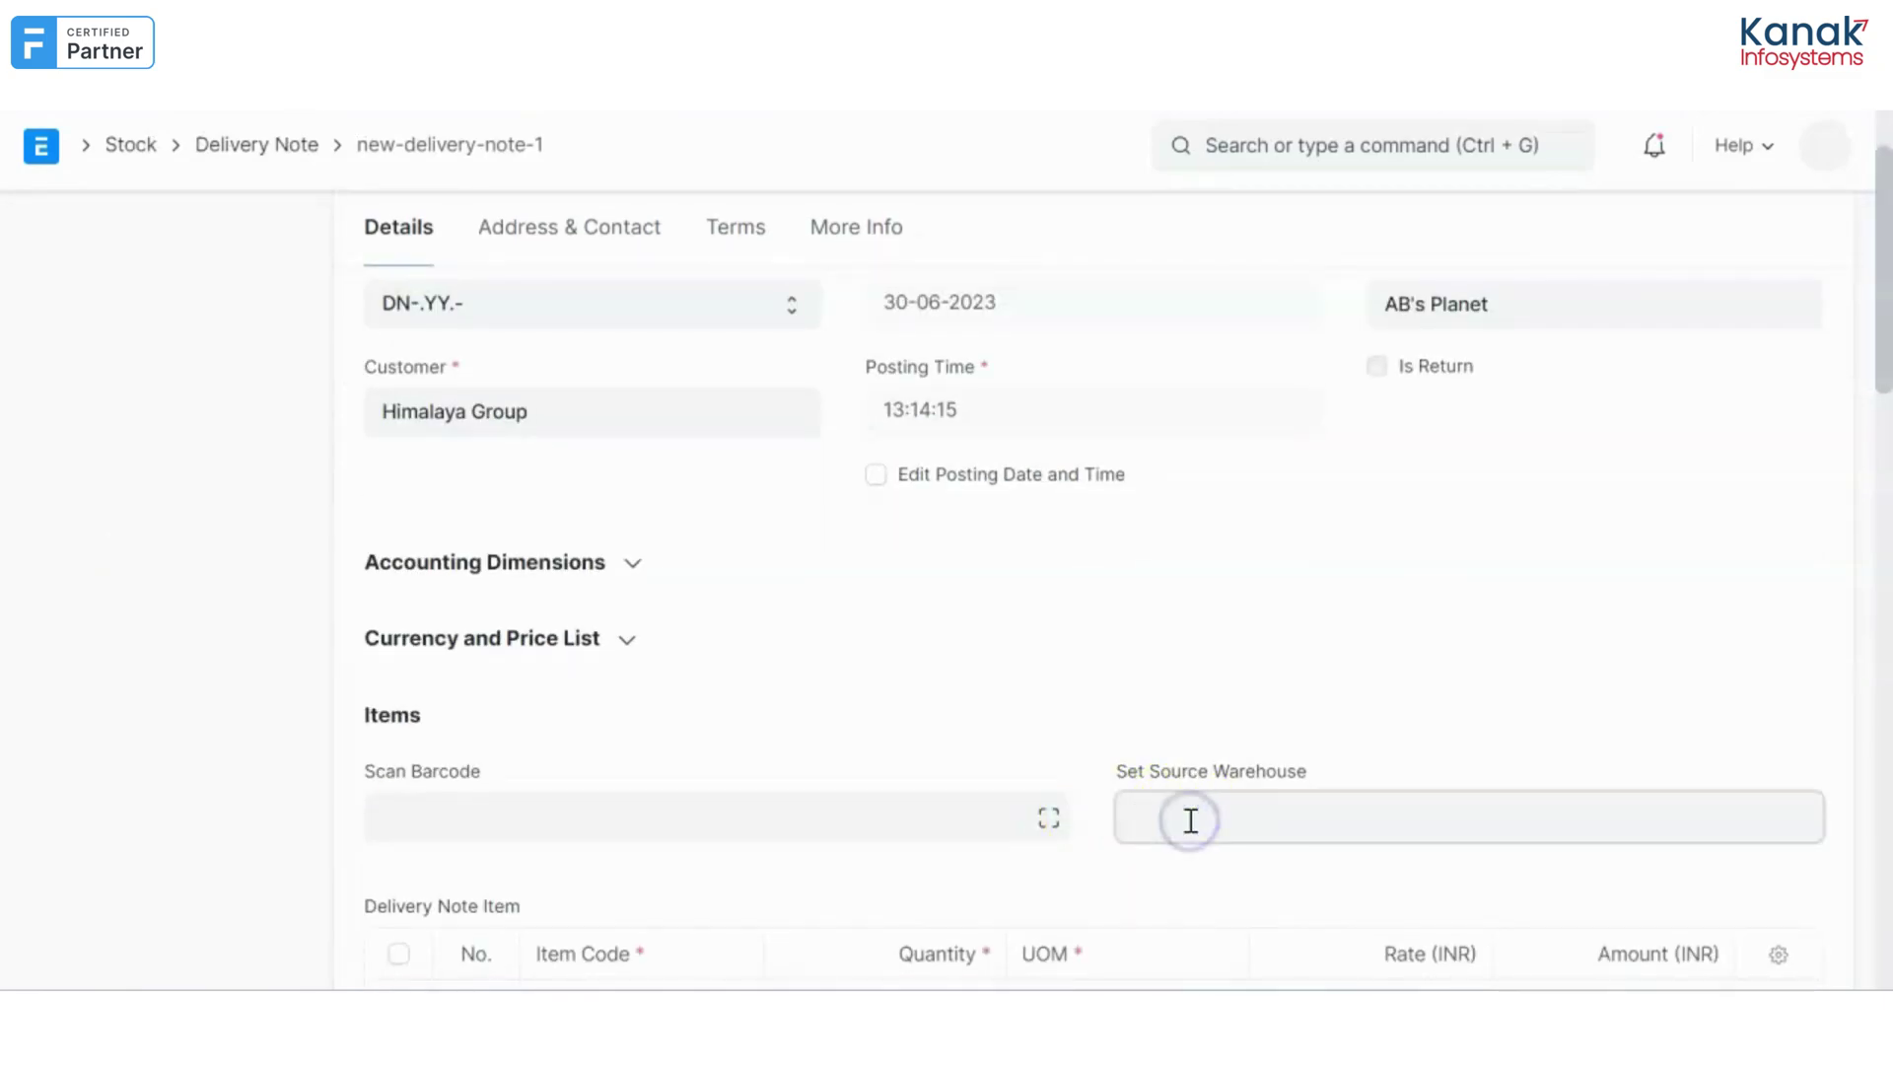
type("fini")
left_click(1203, 877)
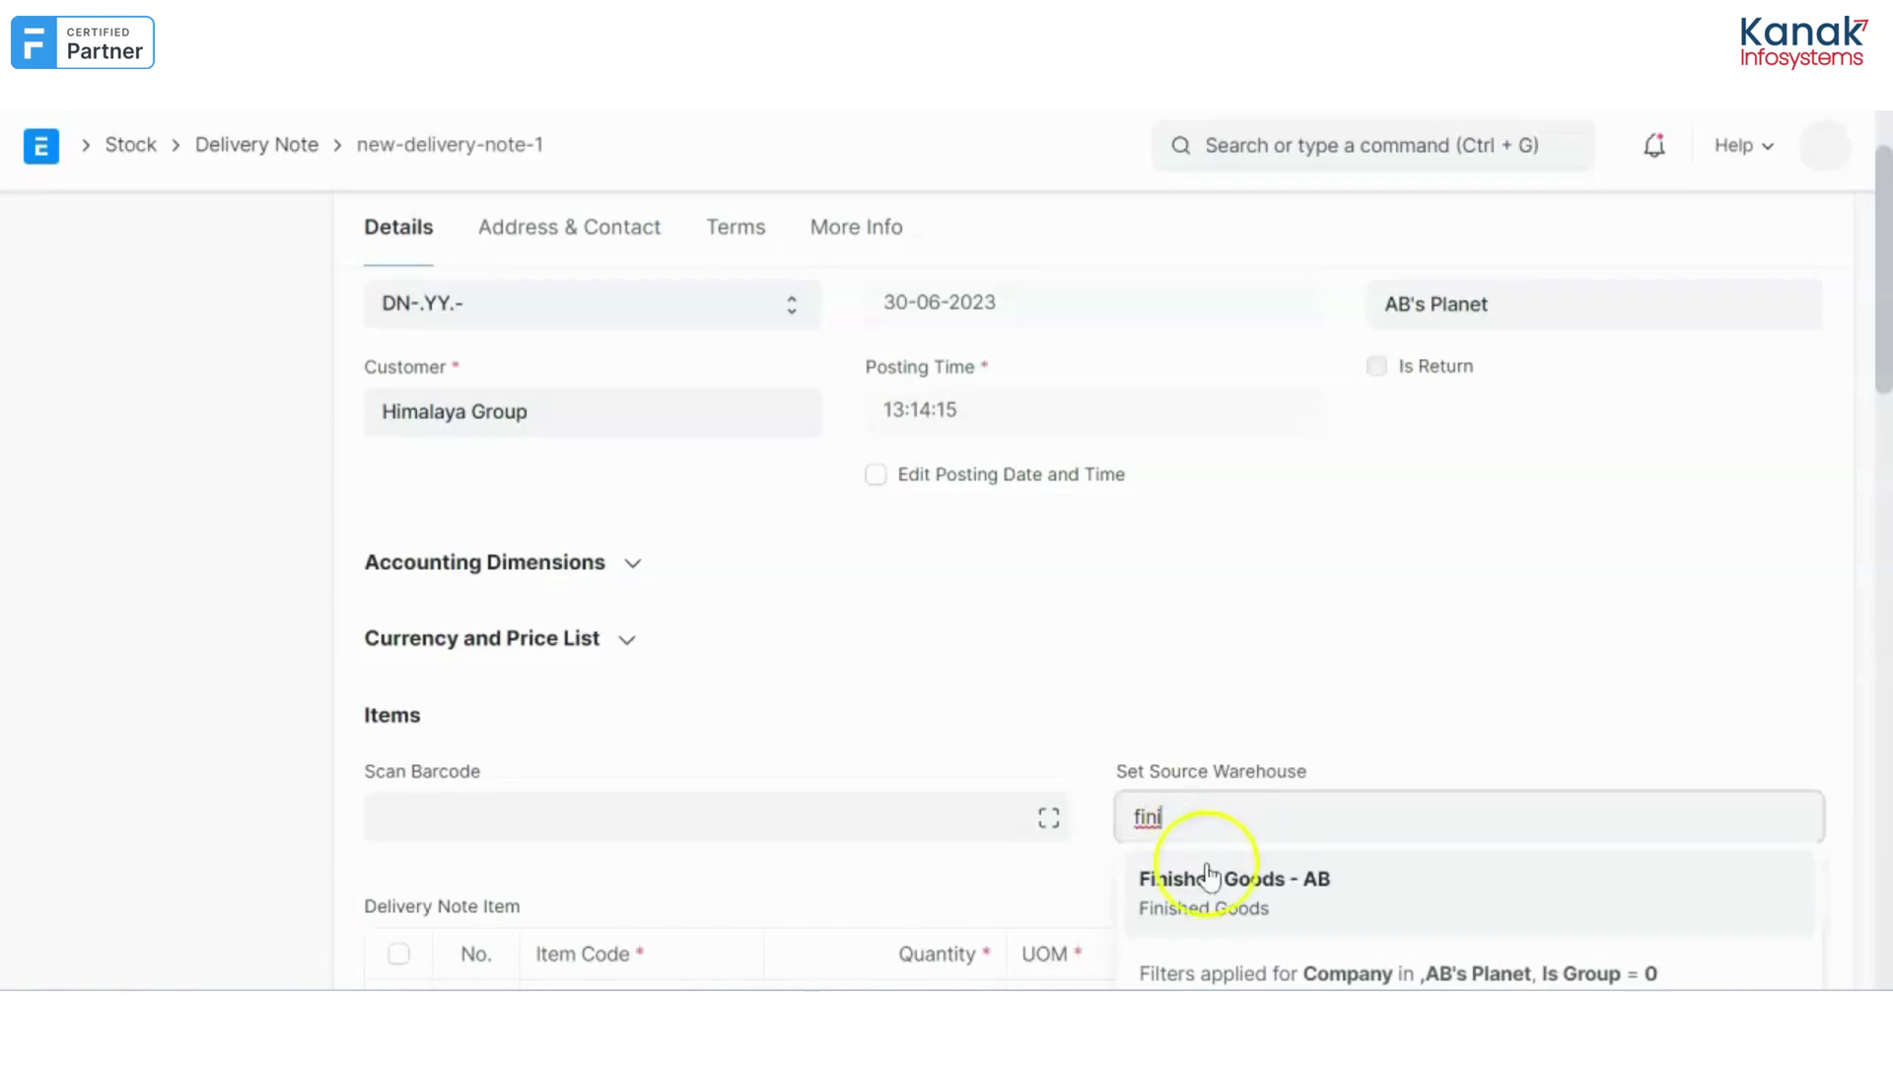
scroll(1223, 895, "down", 8)
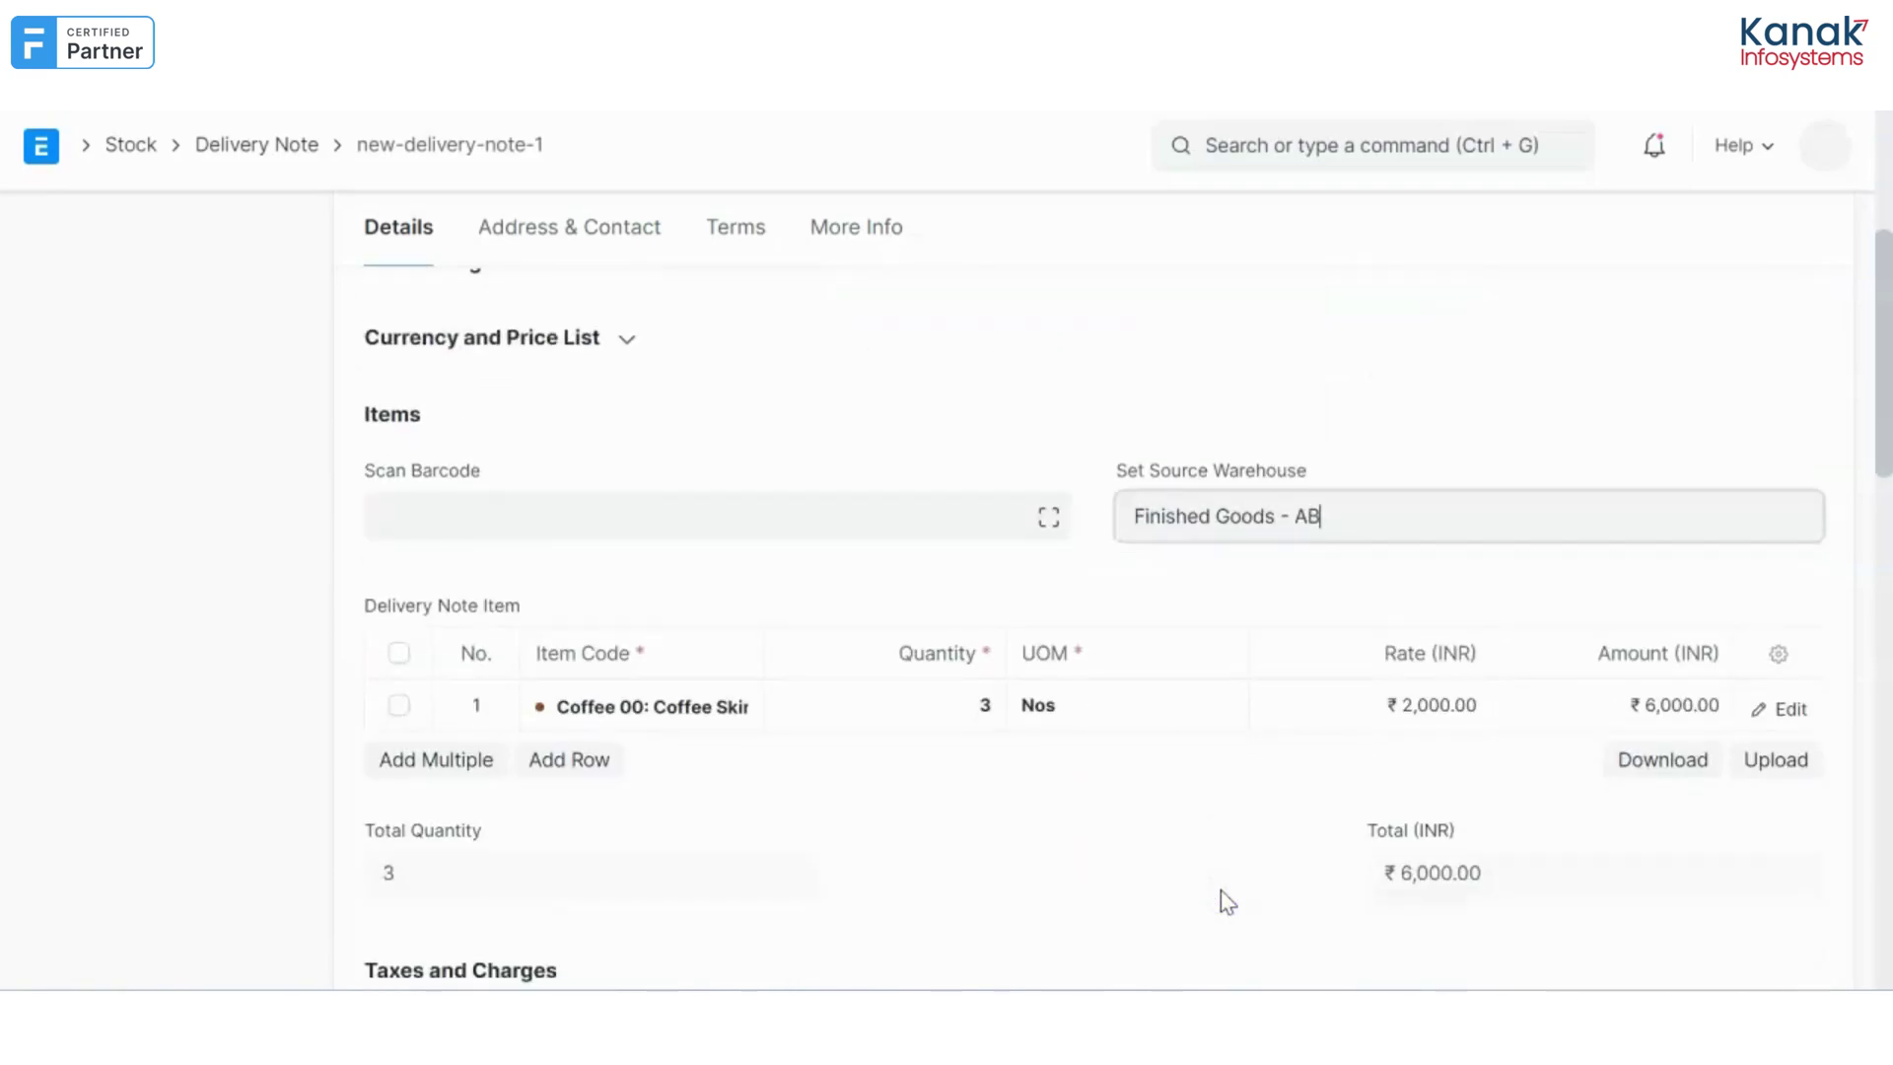
scroll(1227, 901, "down", 12)
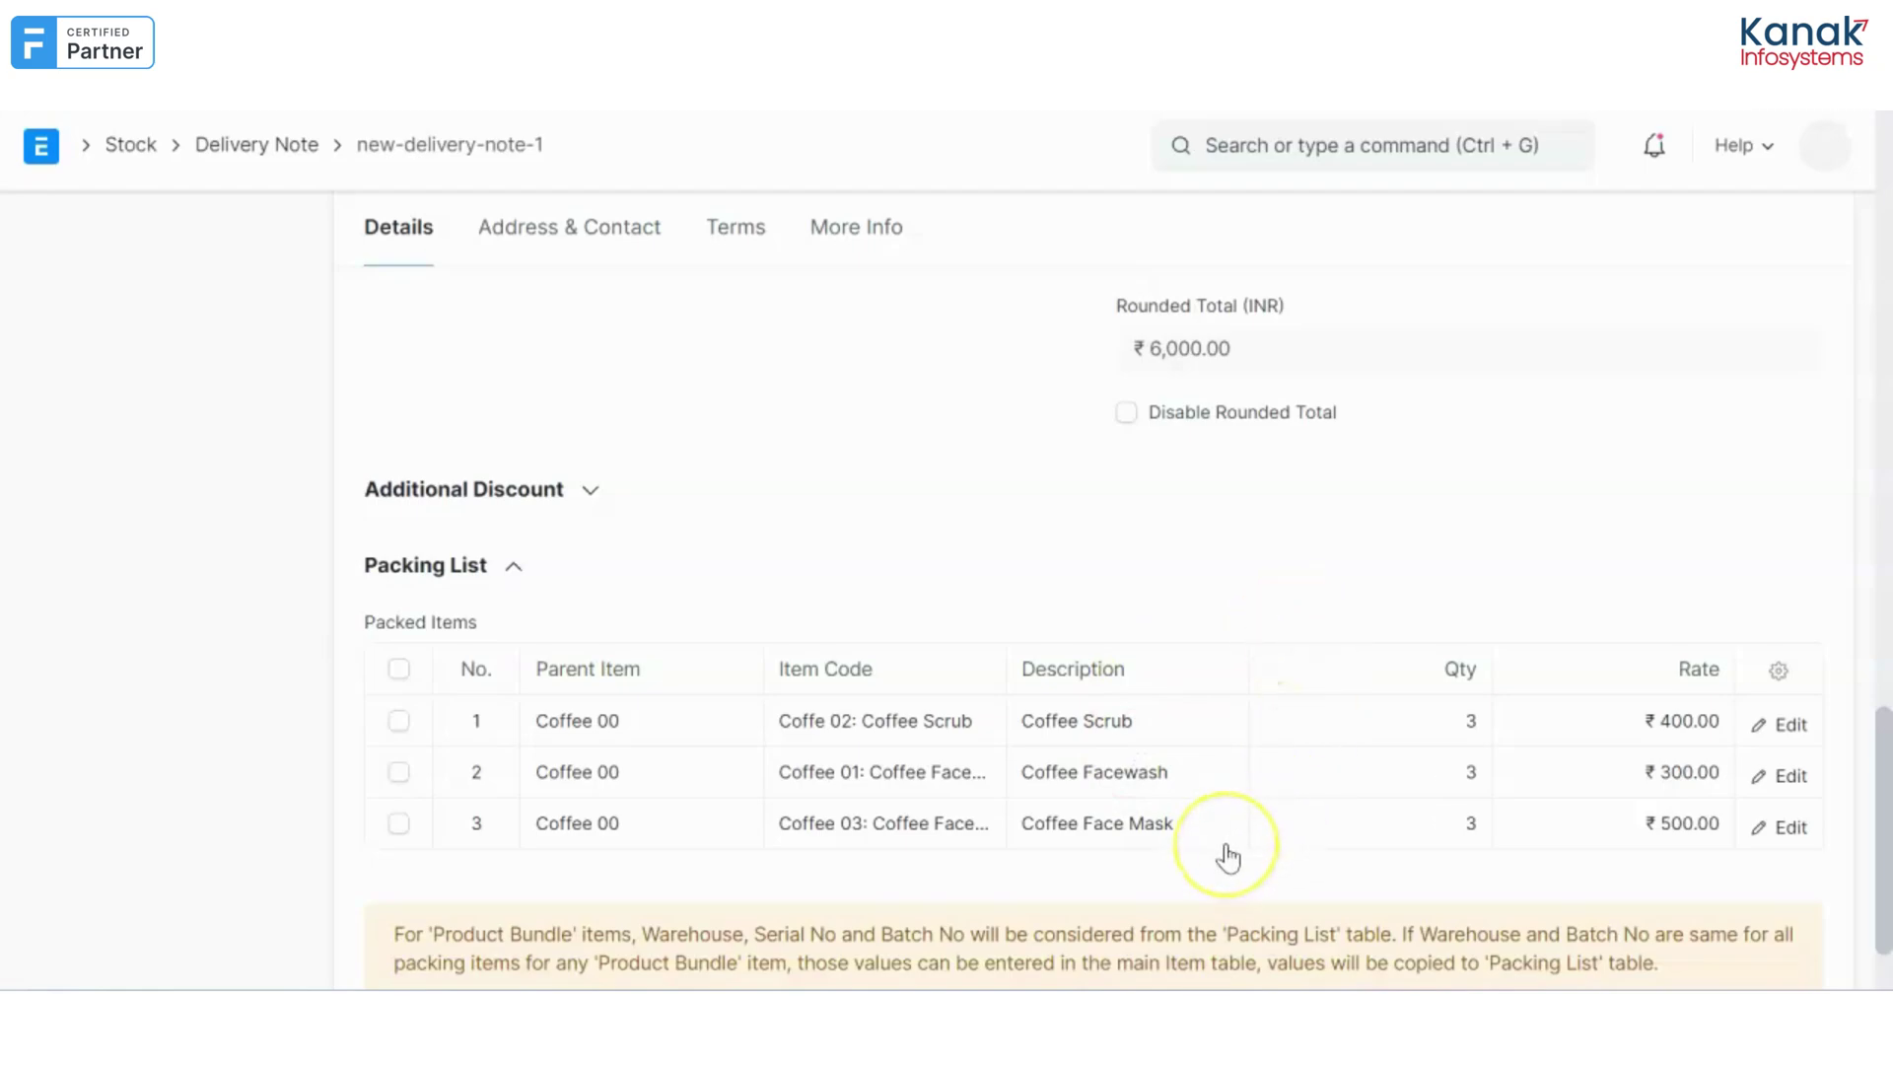
- Save and submit delivery note DN-23-00034, then view its stock ledger
scroll(1228, 858, "up", 15)
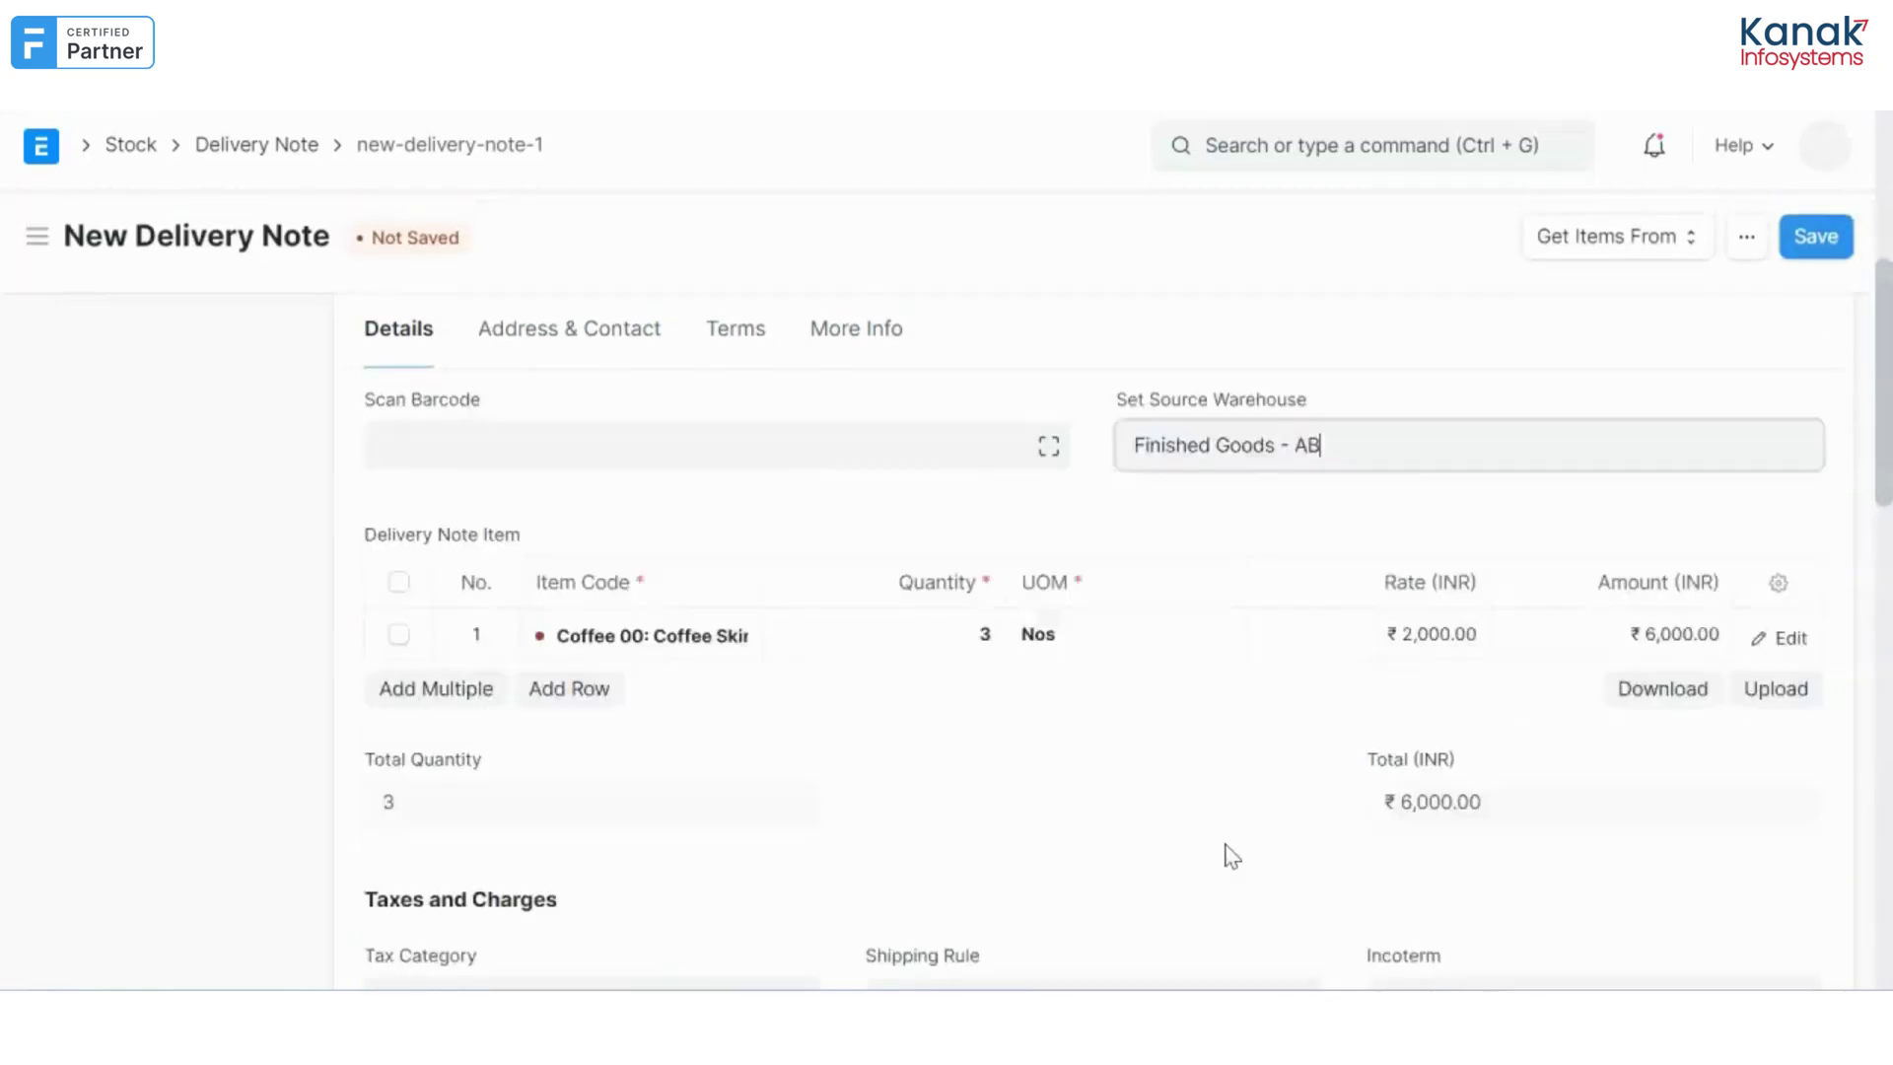
left_click(1810, 249)
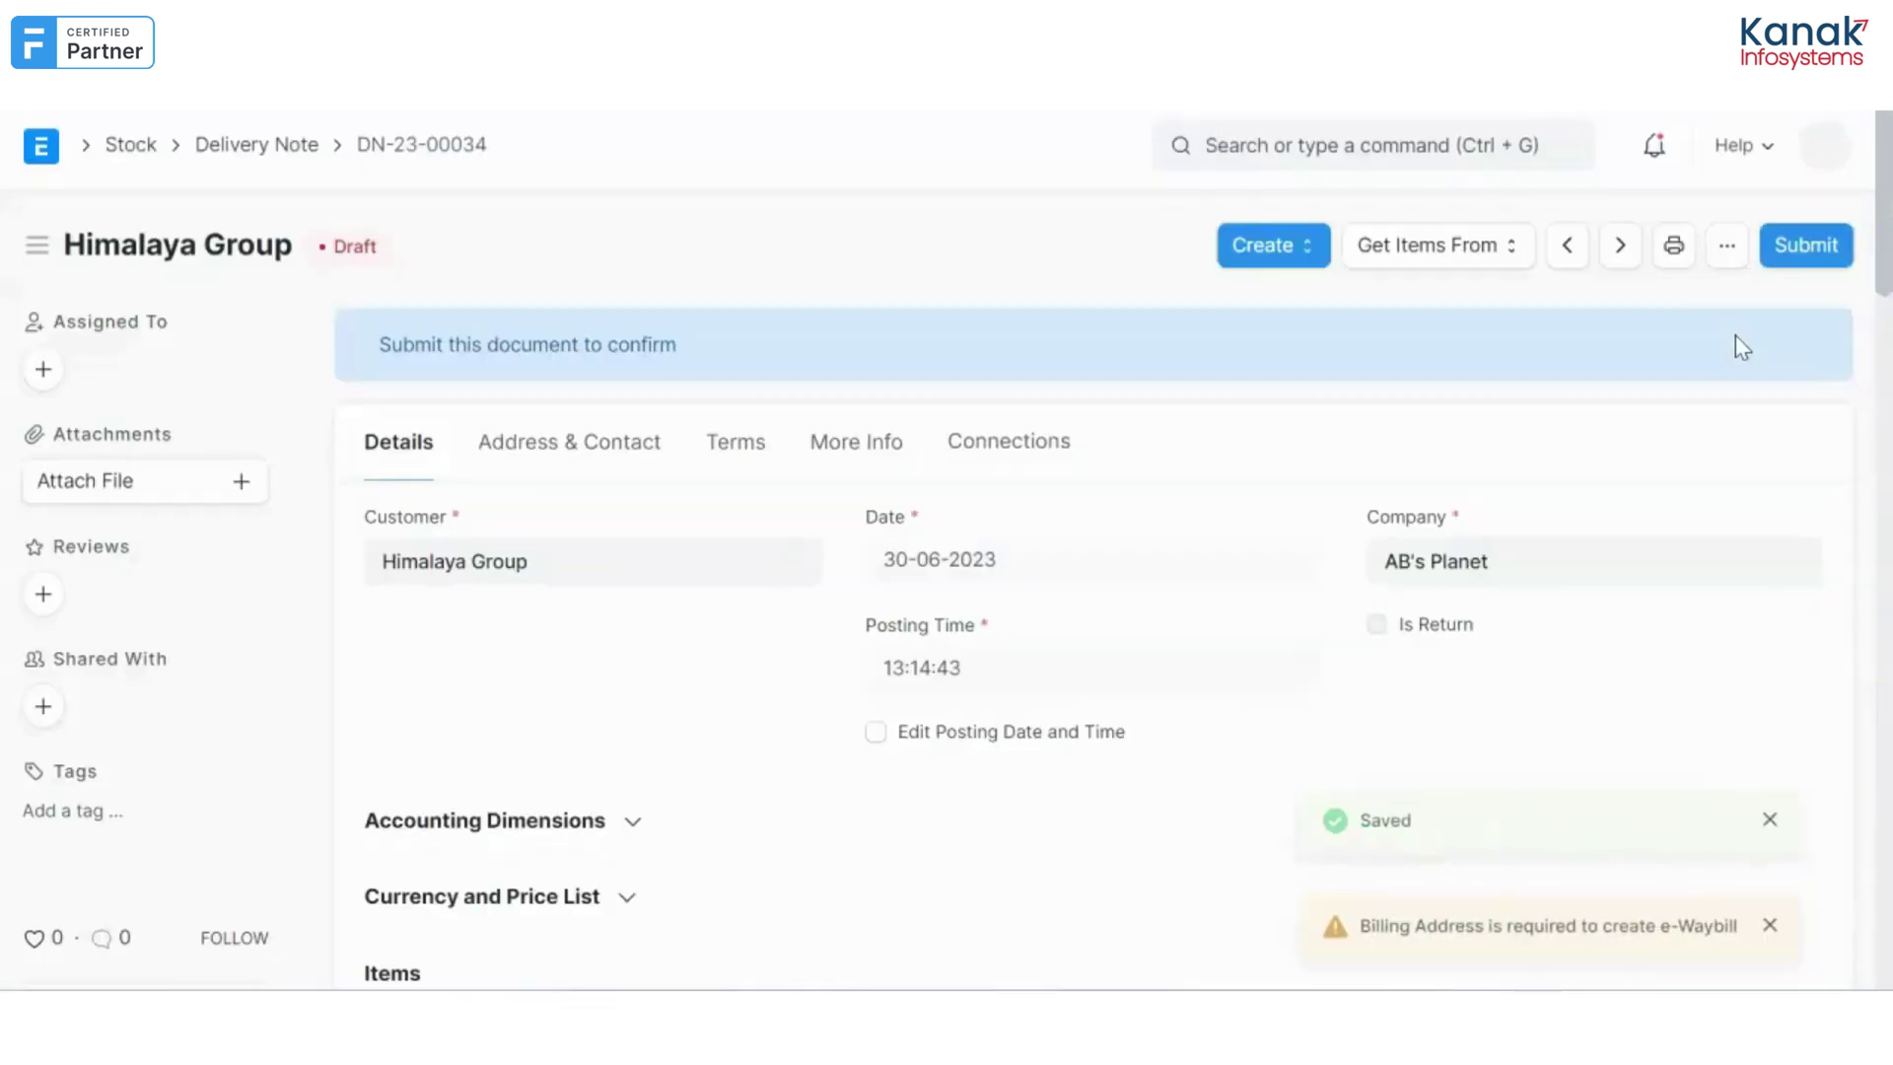
left_click(1836, 249)
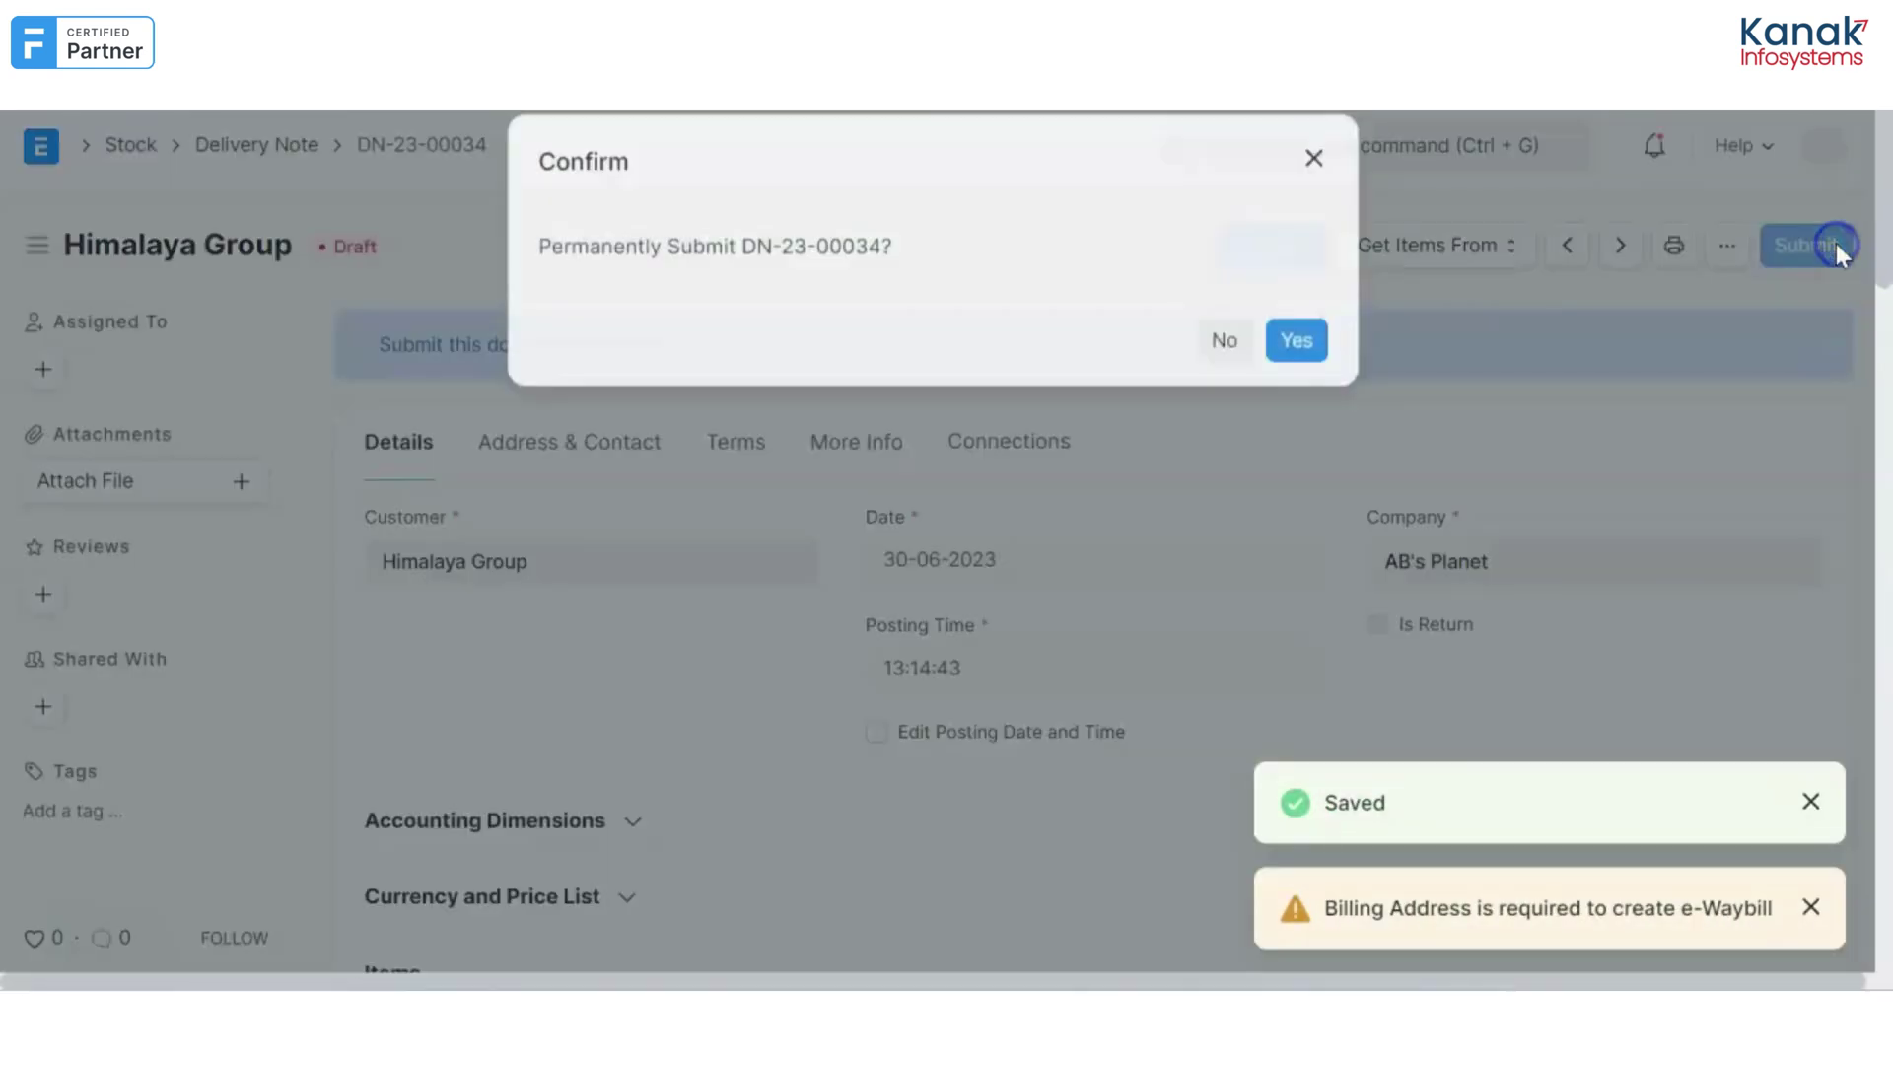
left_click(1308, 369)
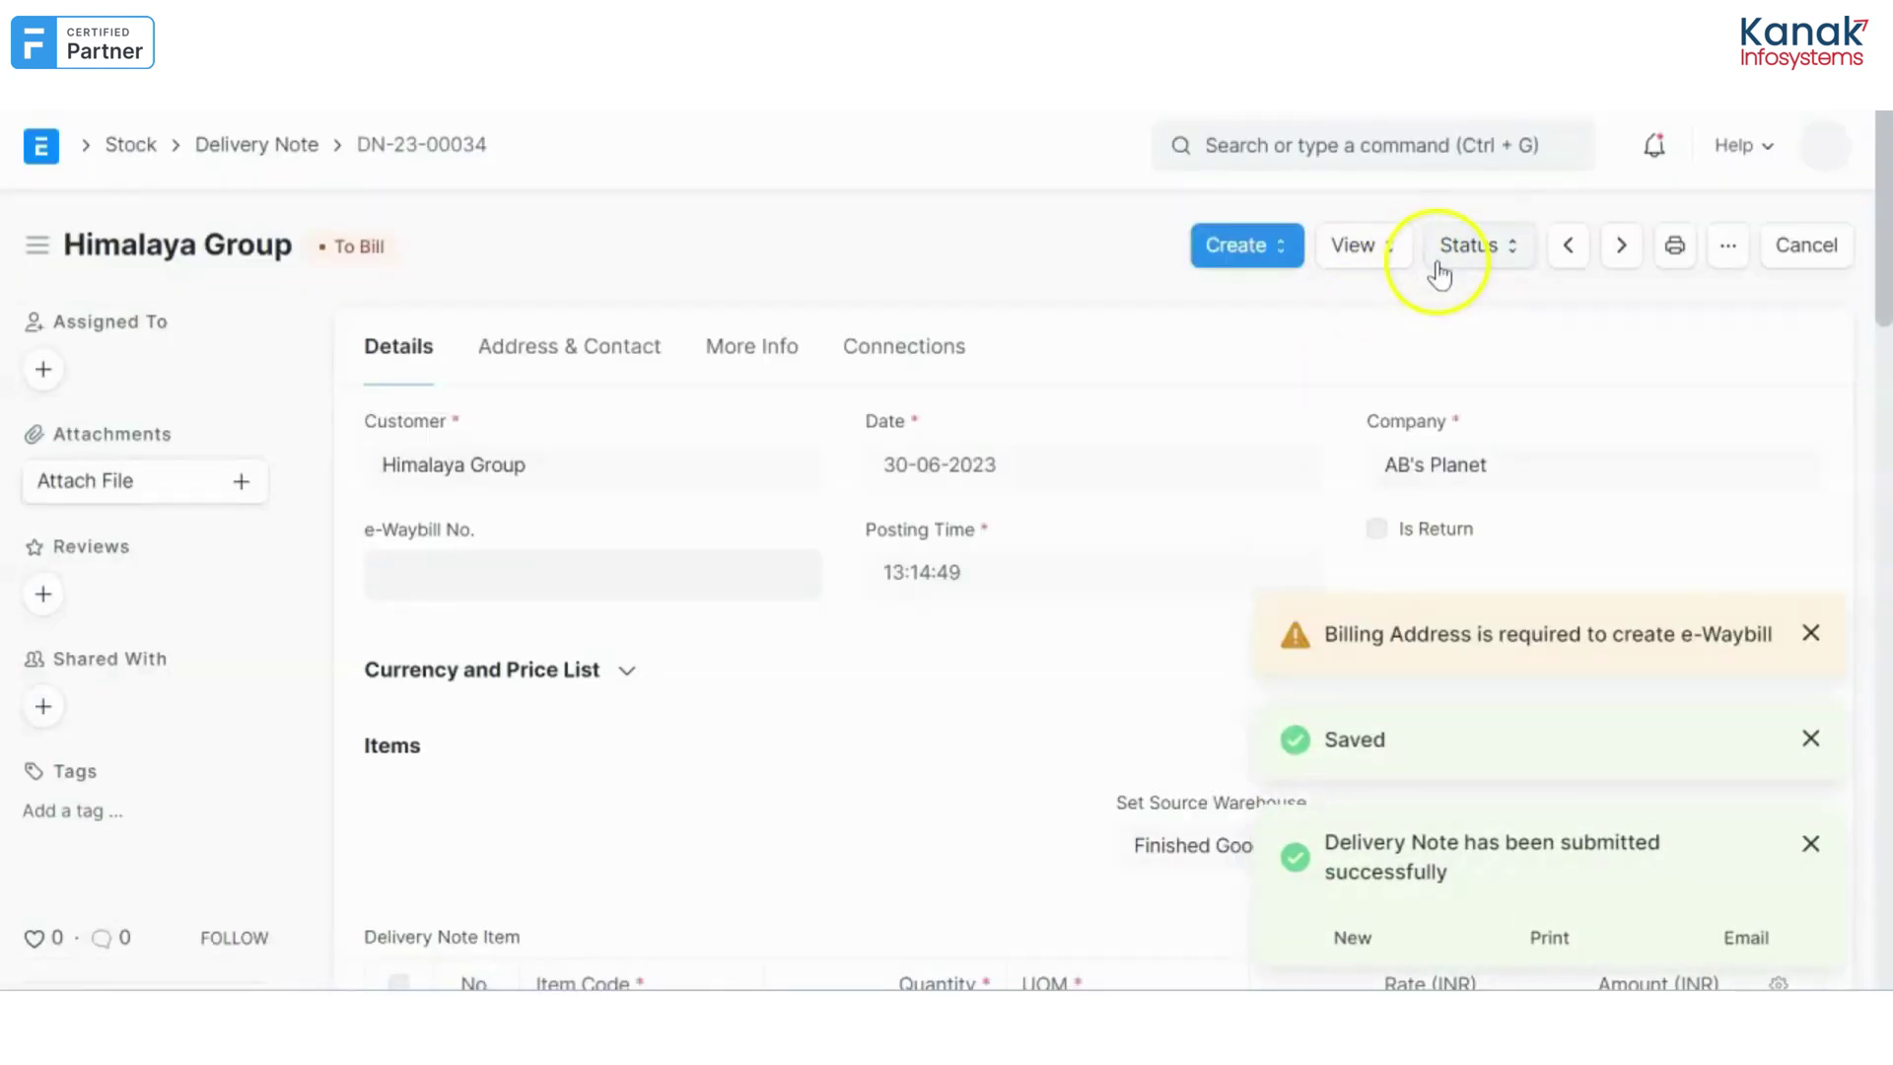
left_click(1395, 249)
left_click(1398, 301)
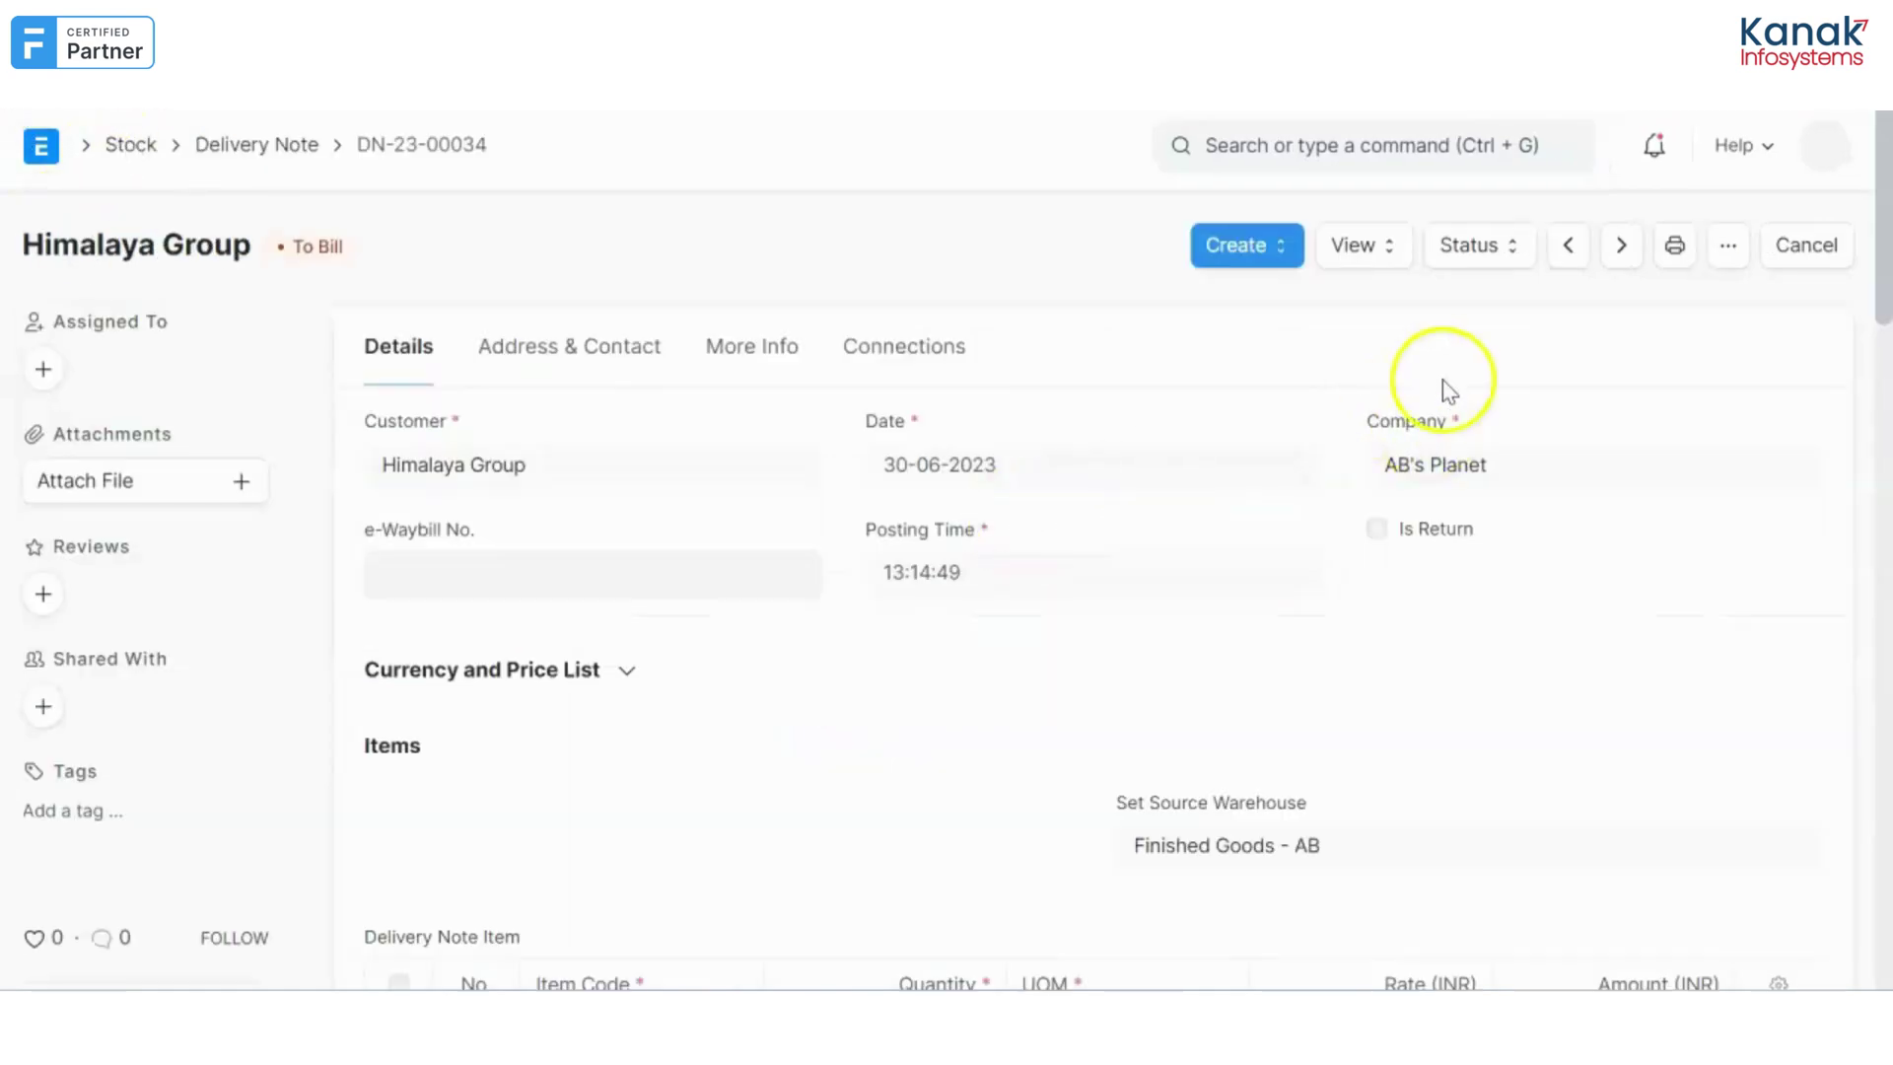
- Create a sales invoice from DN-23-00034 and review its payment details
left_click(1282, 259)
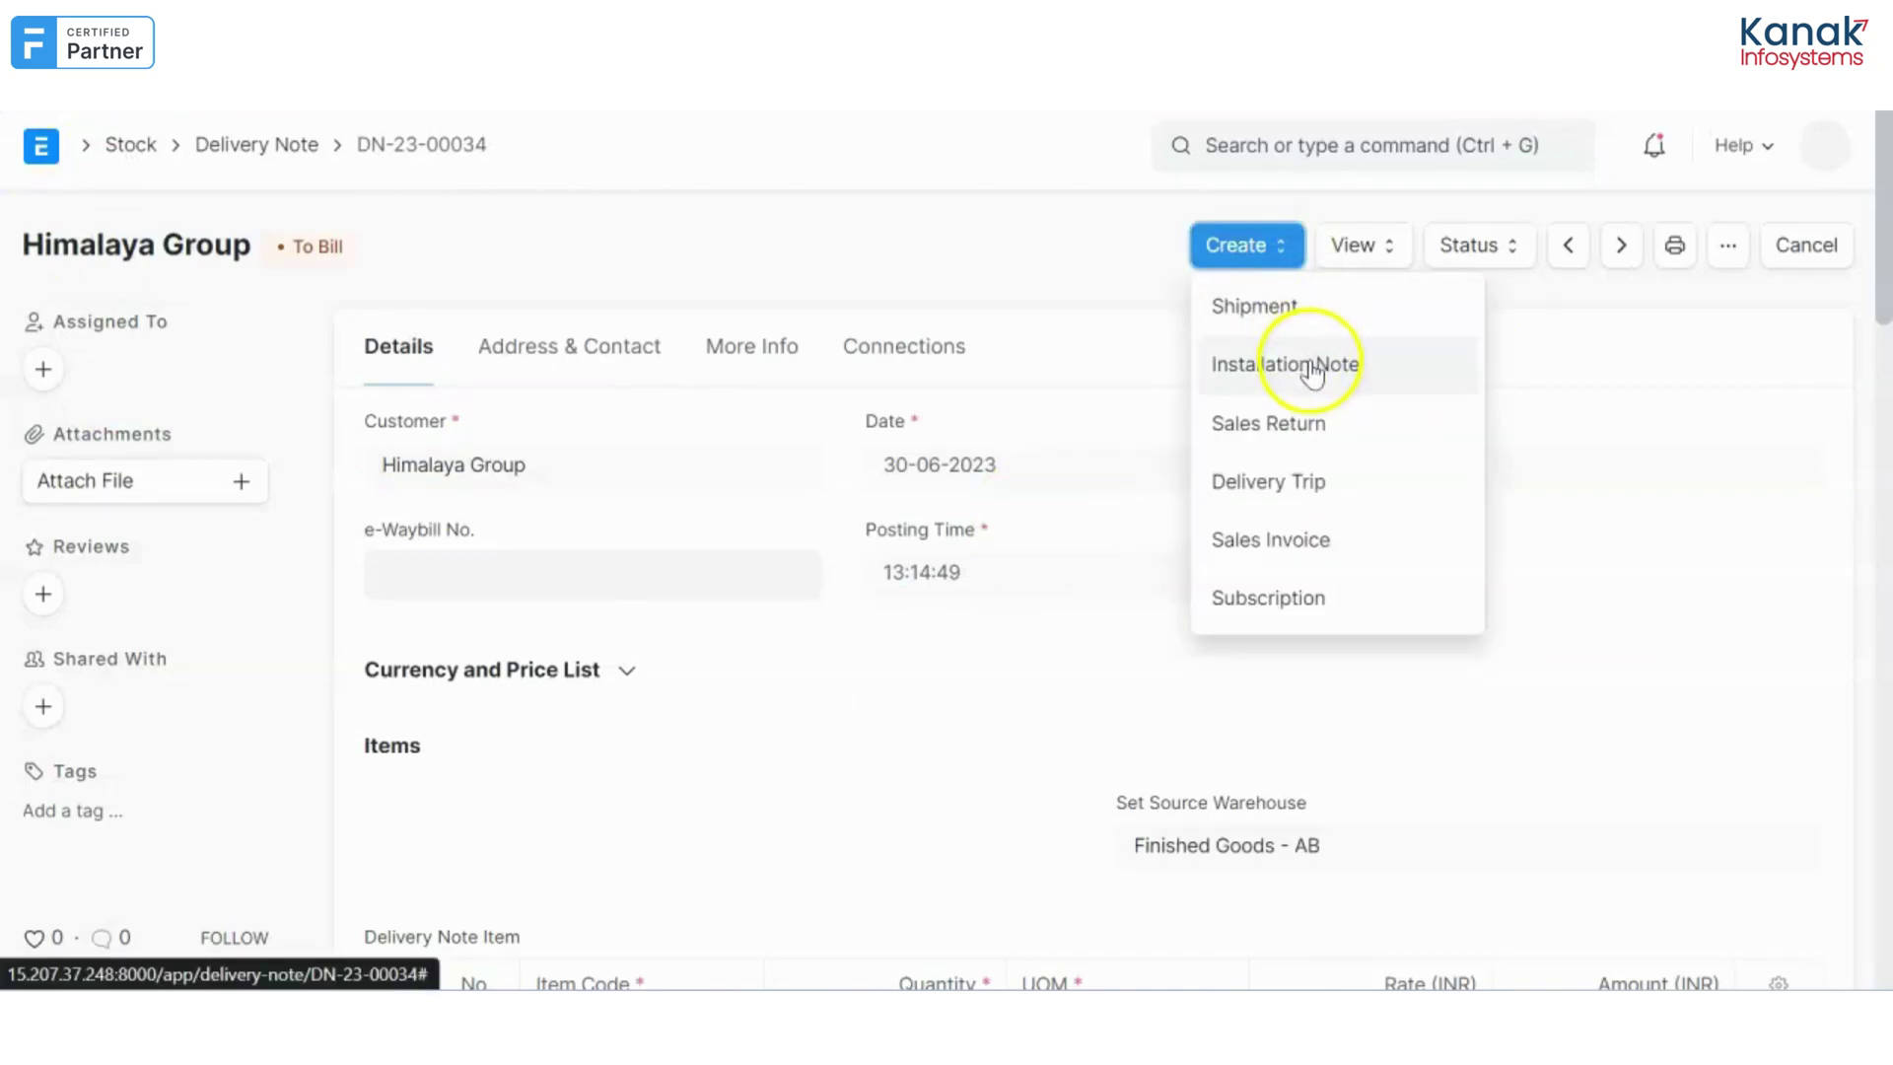
left_click(1333, 523)
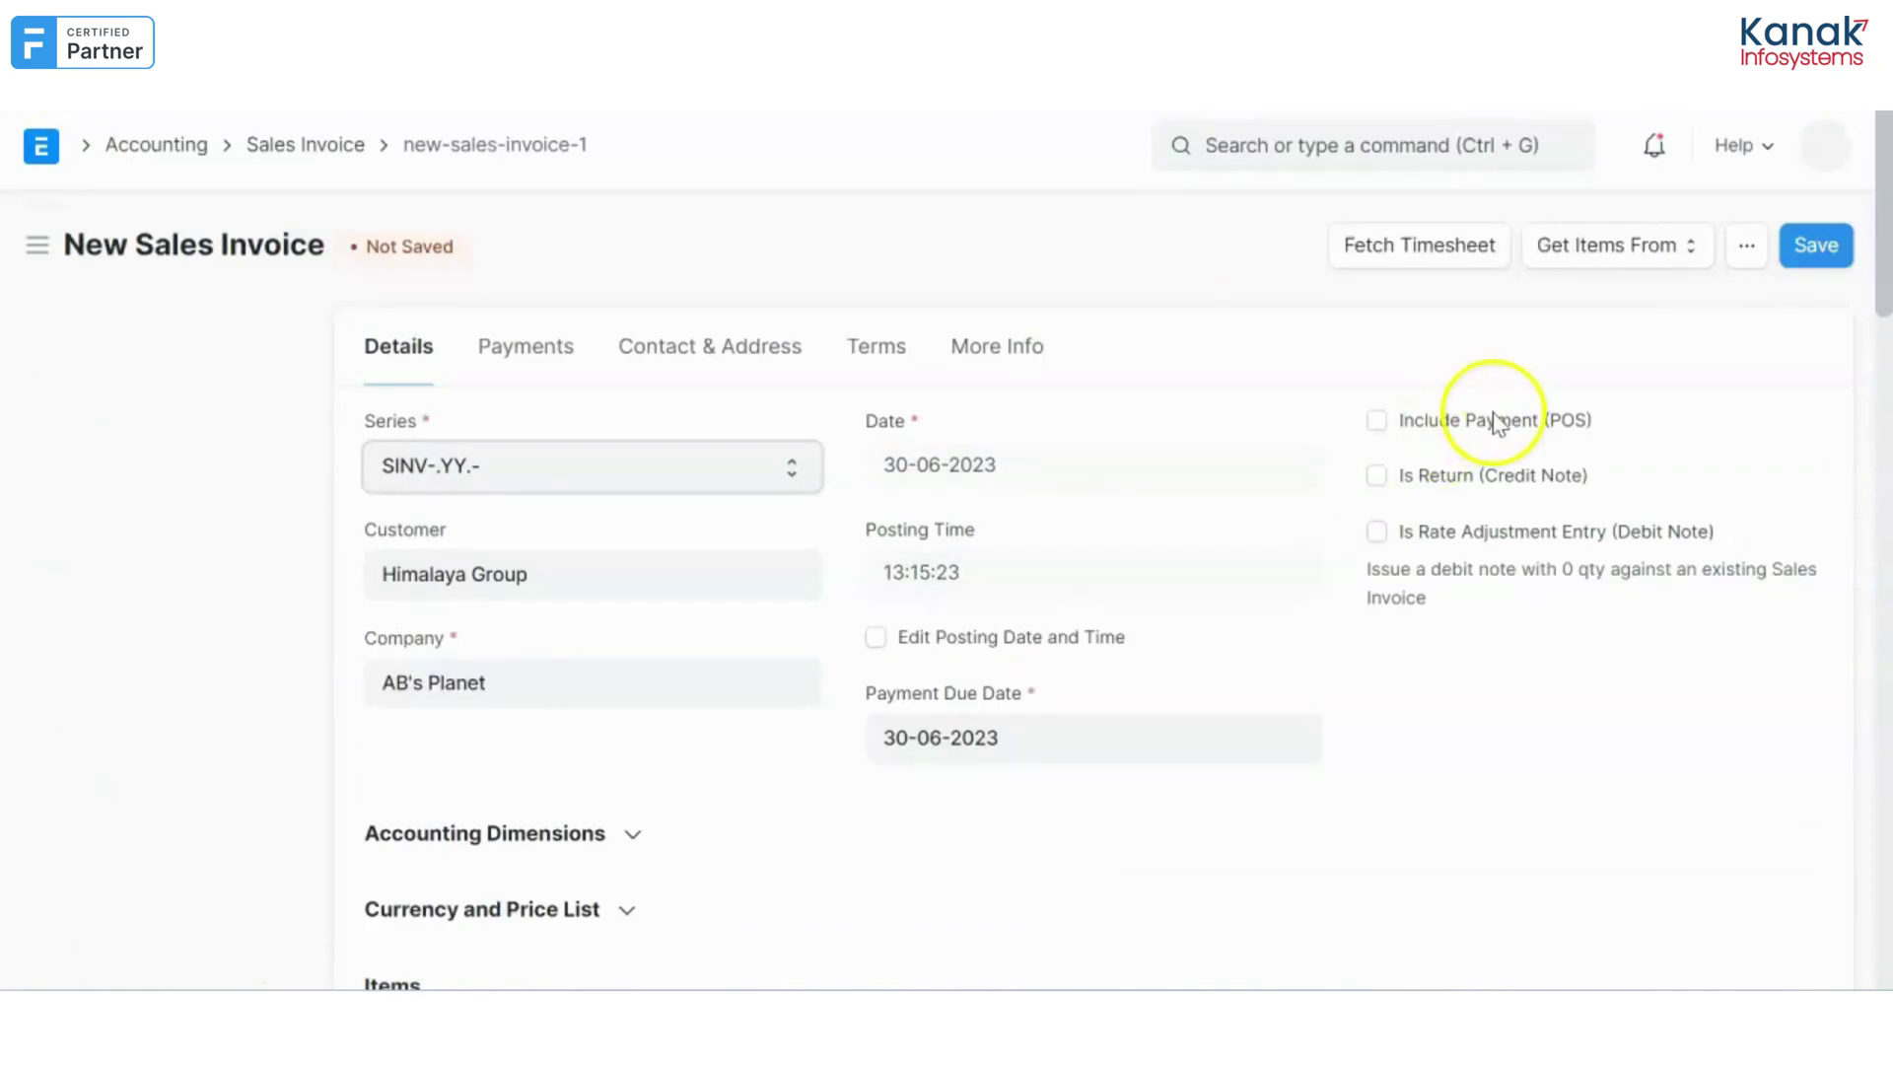
left_click(549, 347)
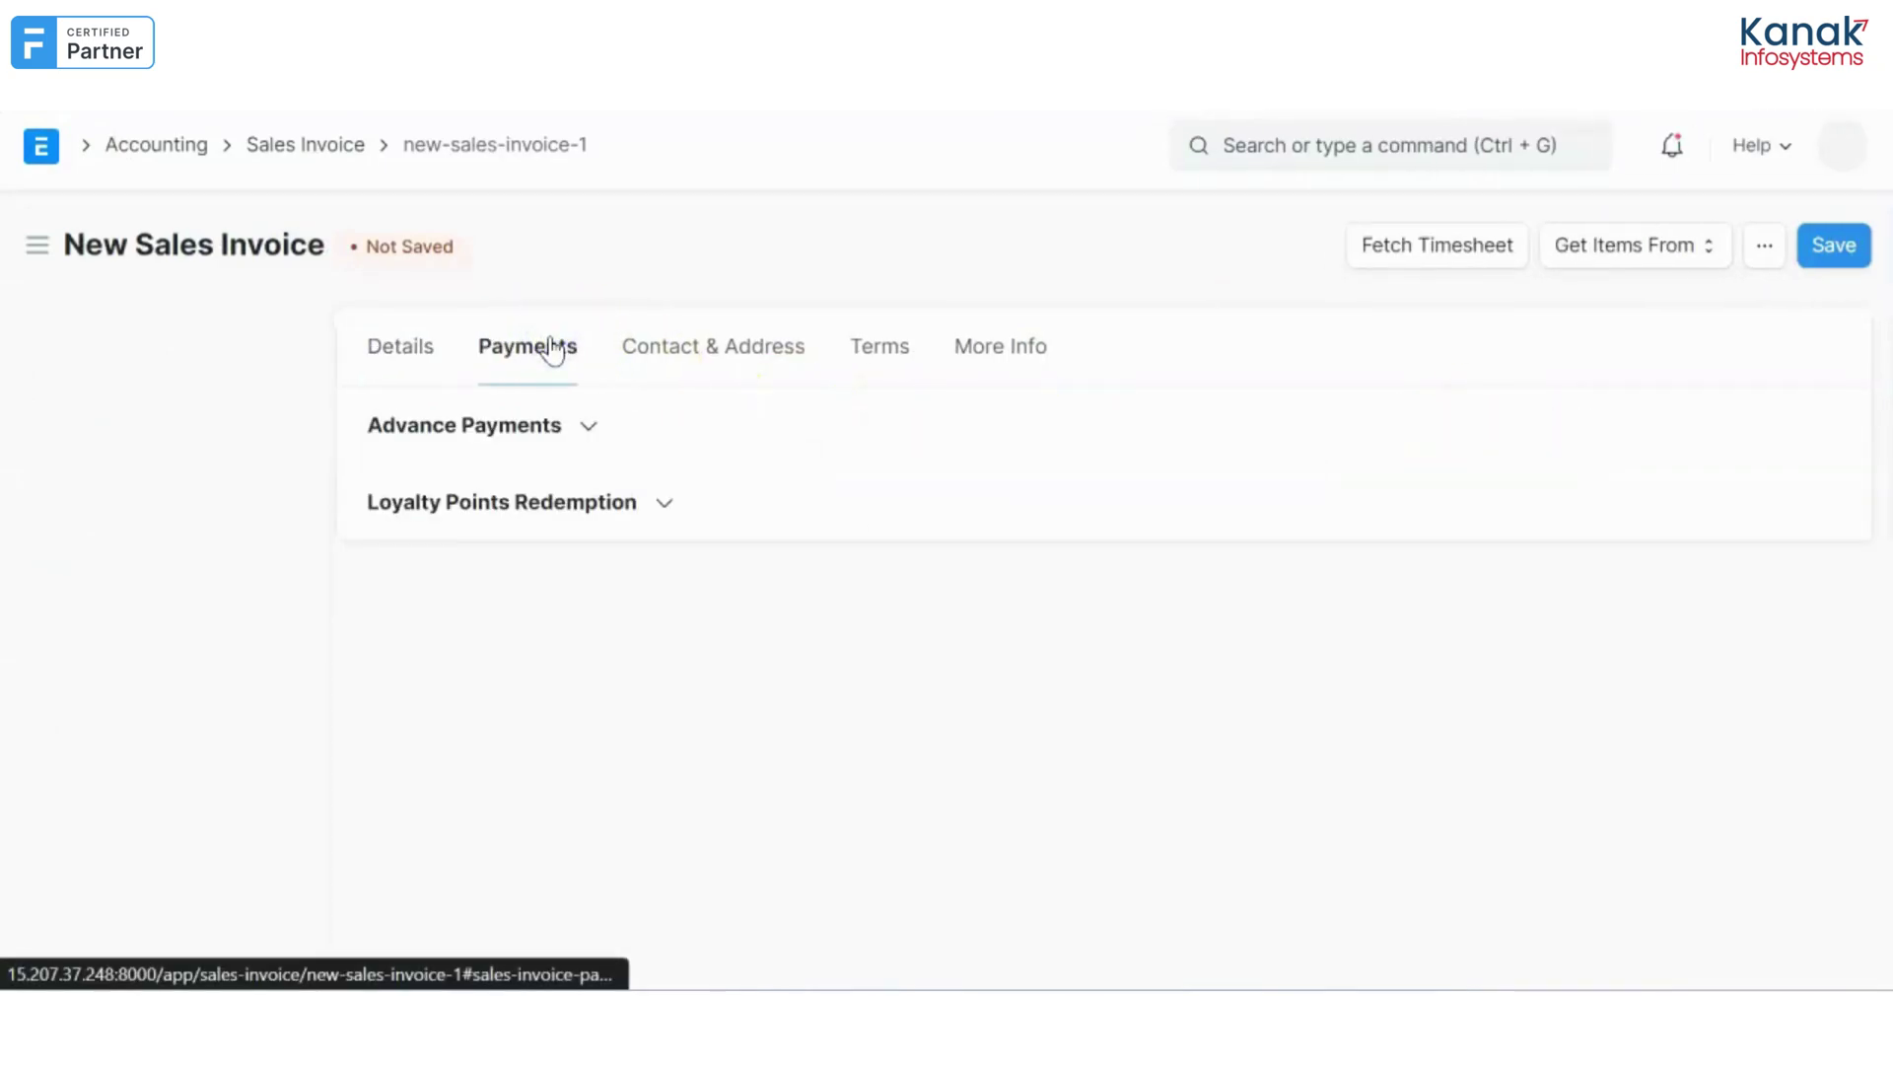
left_click(406, 350)
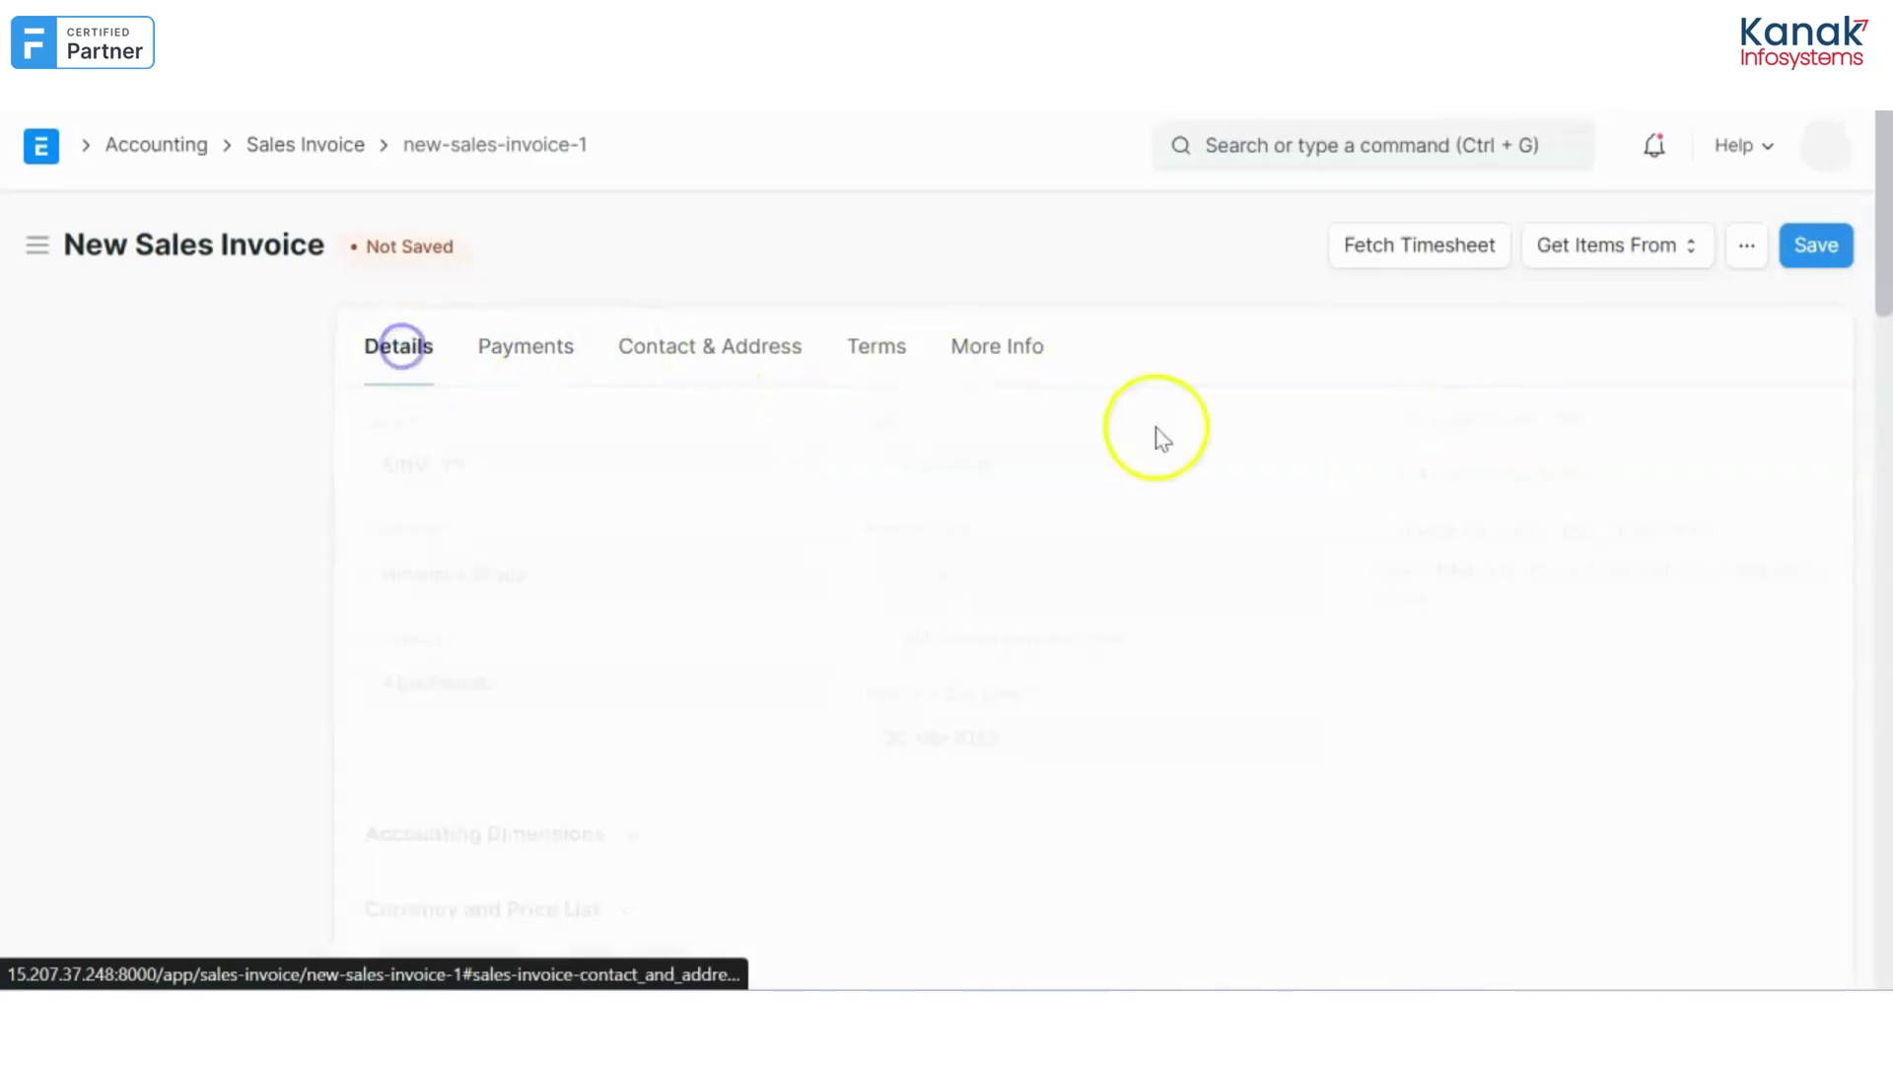
- Save and submit the invoice as SINV-23-00060
left_click(1814, 247)
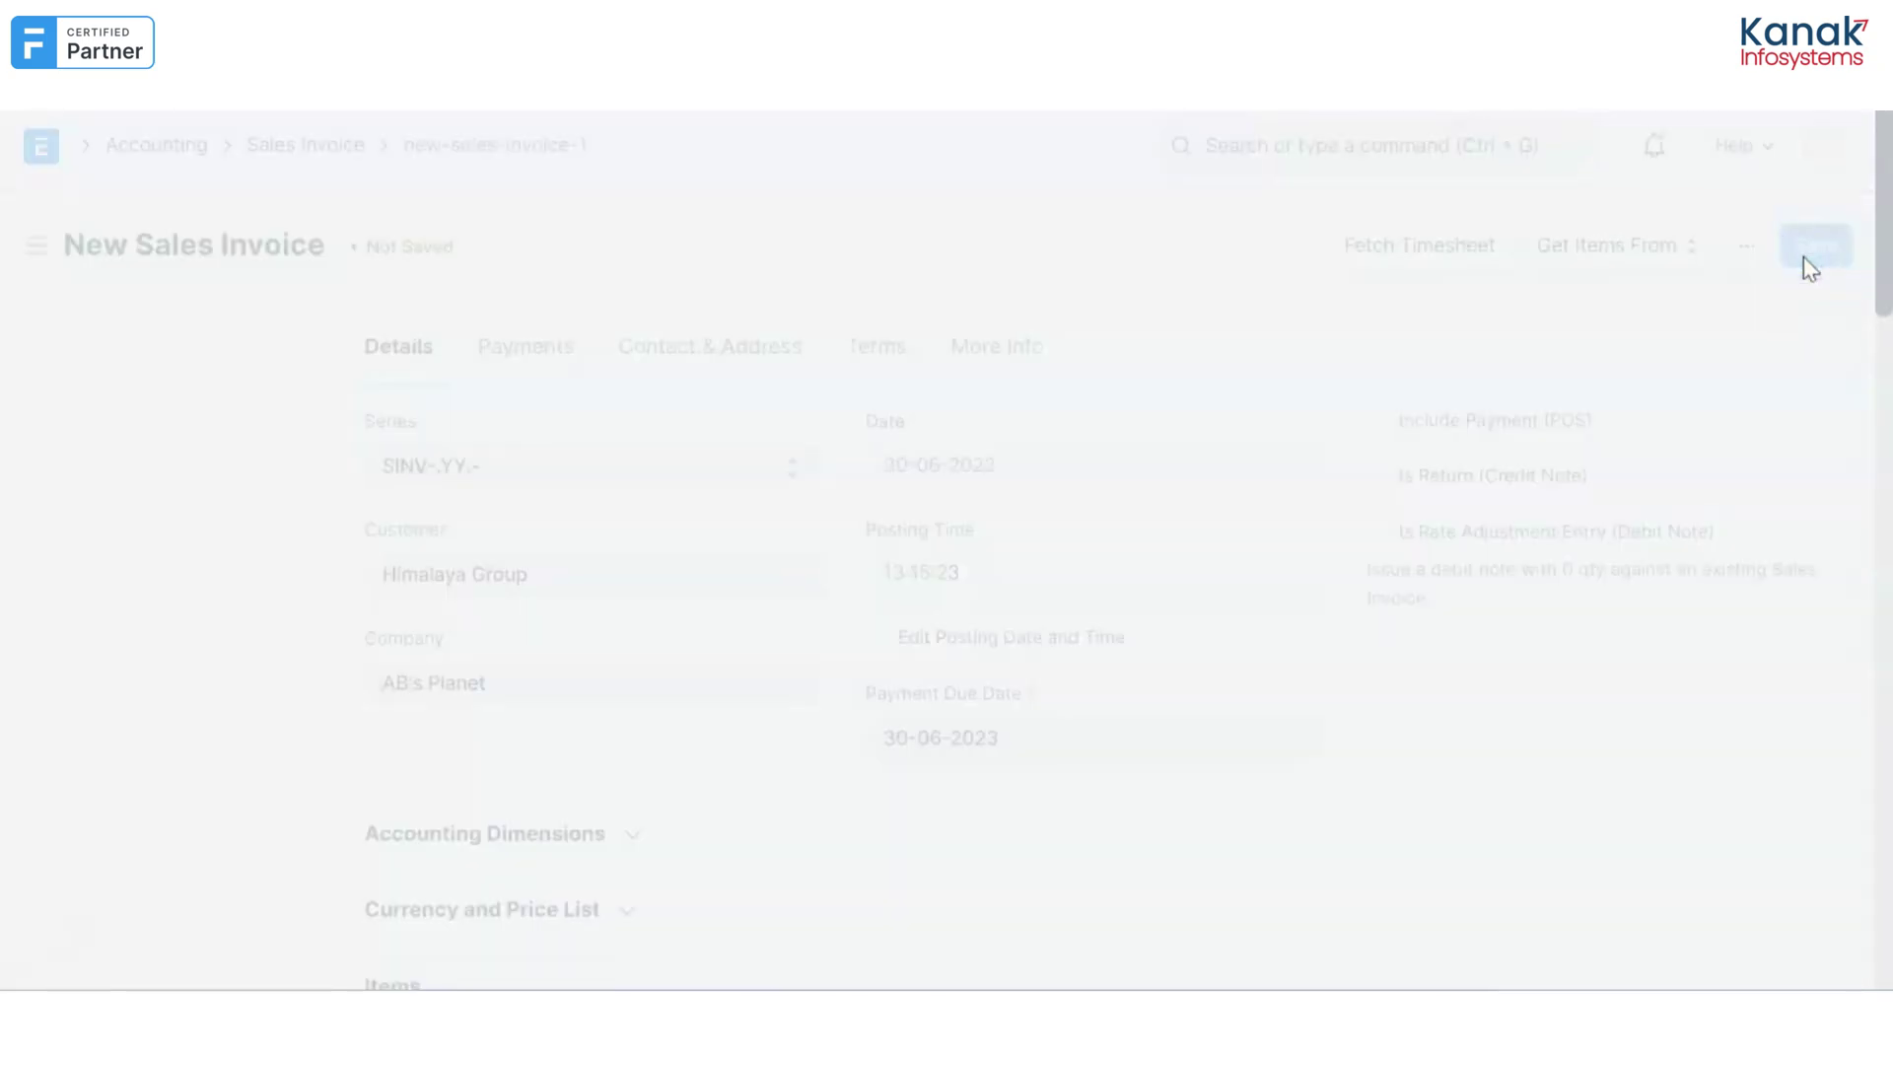
left_click(1805, 264)
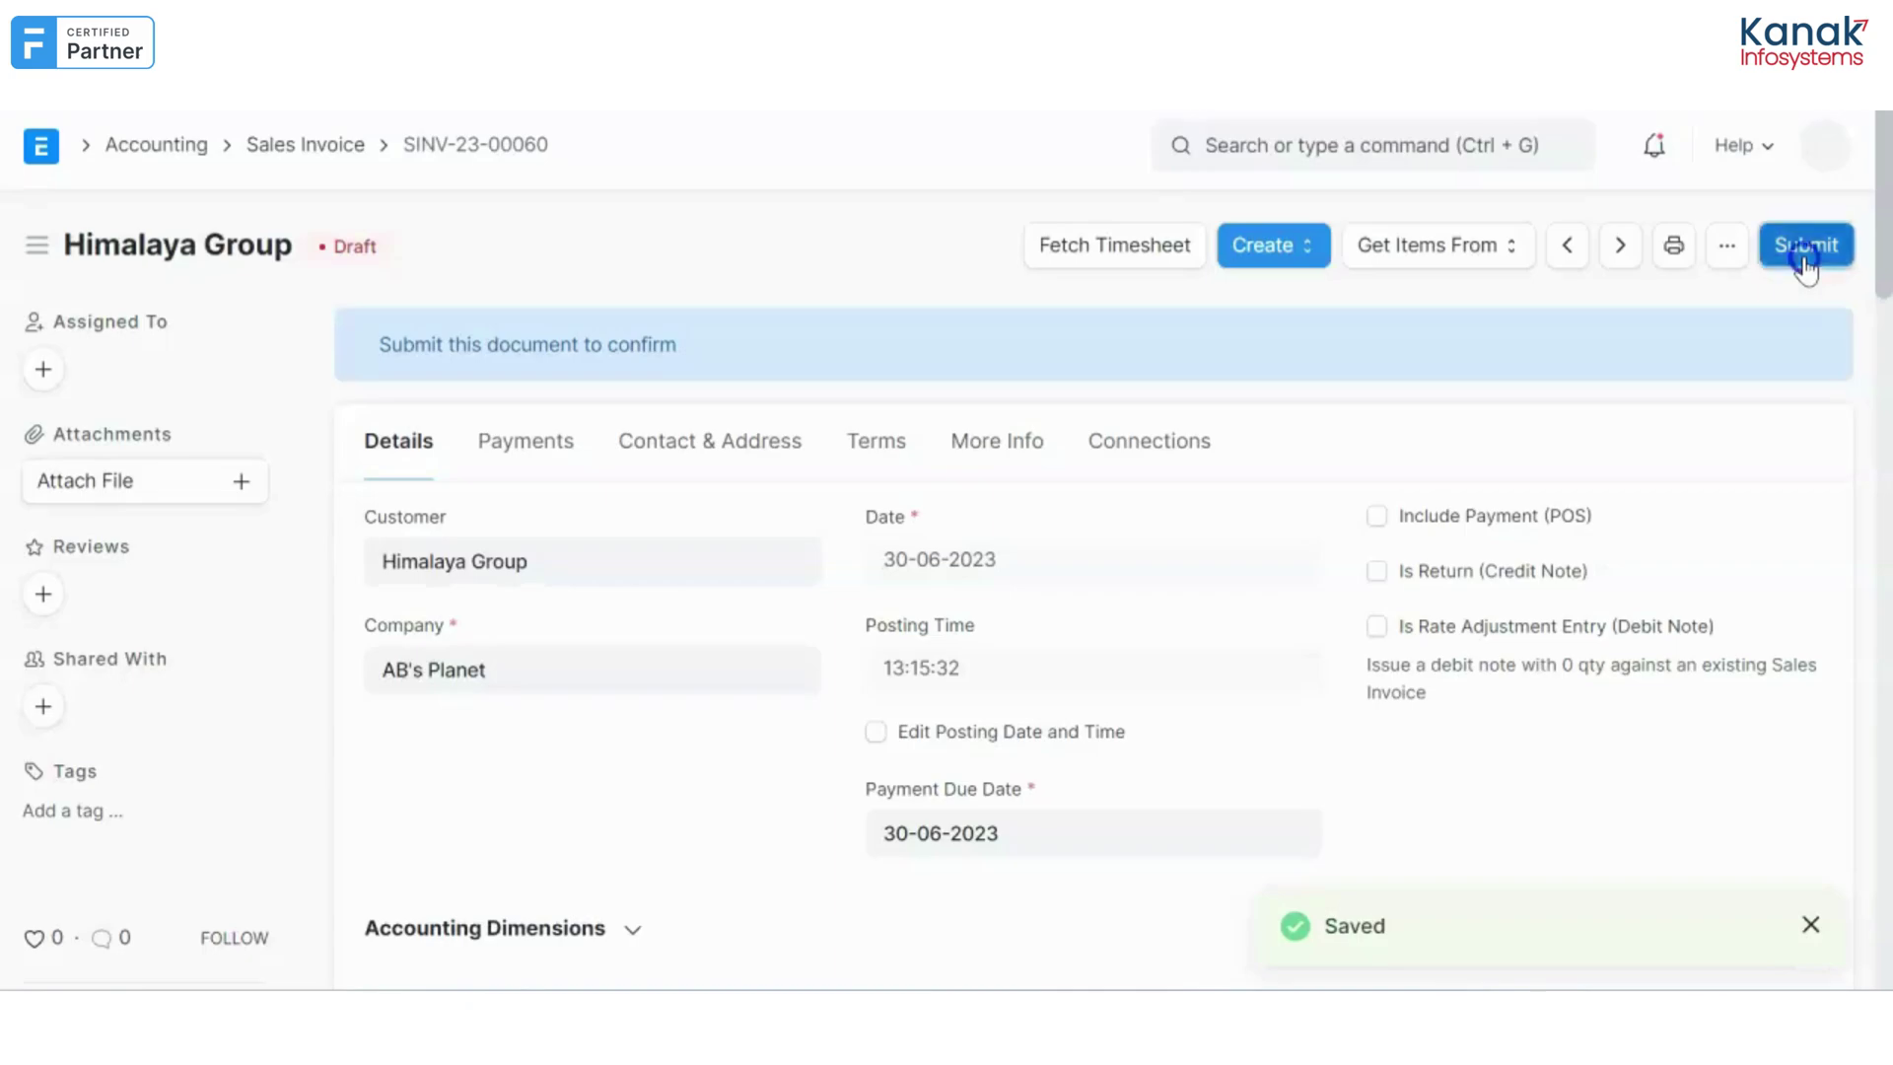
left_click(1312, 373)
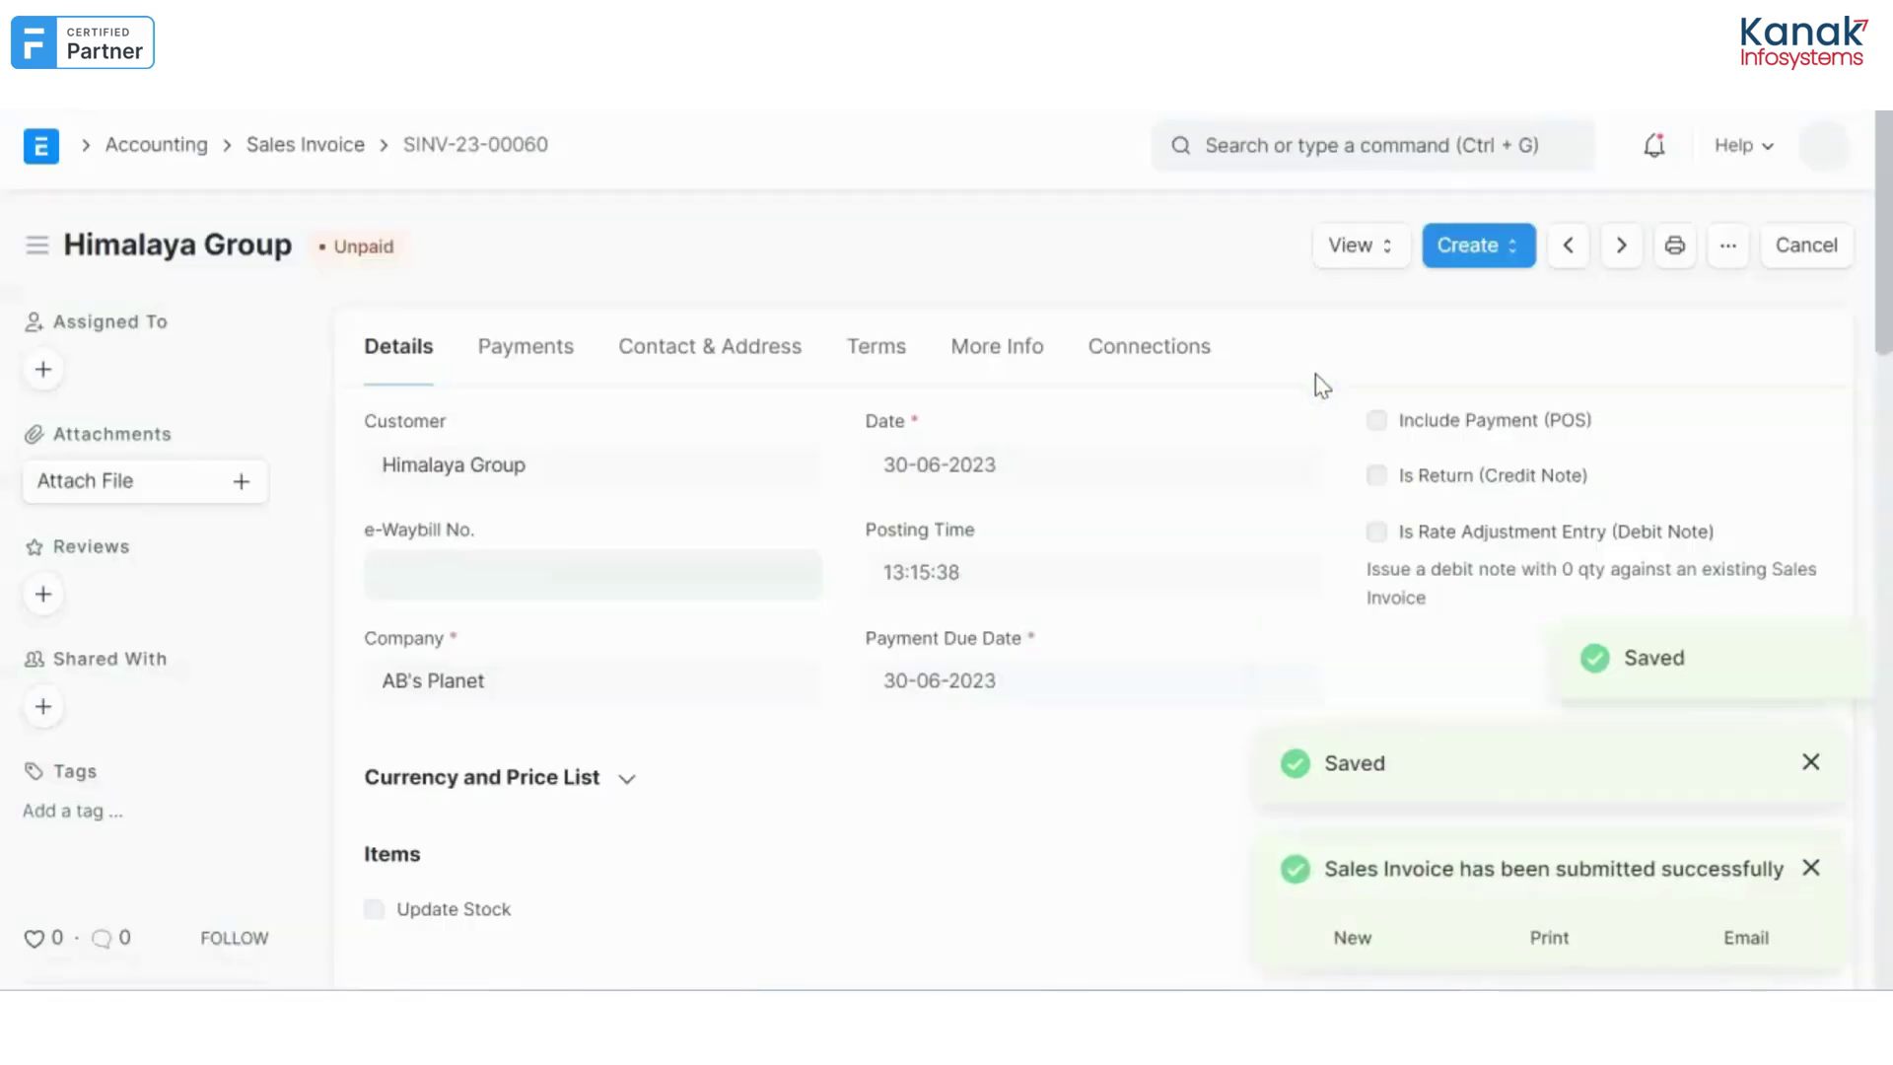
scroll(1187, 631, "down", 10)
scroll(1187, 631, "up", 5)
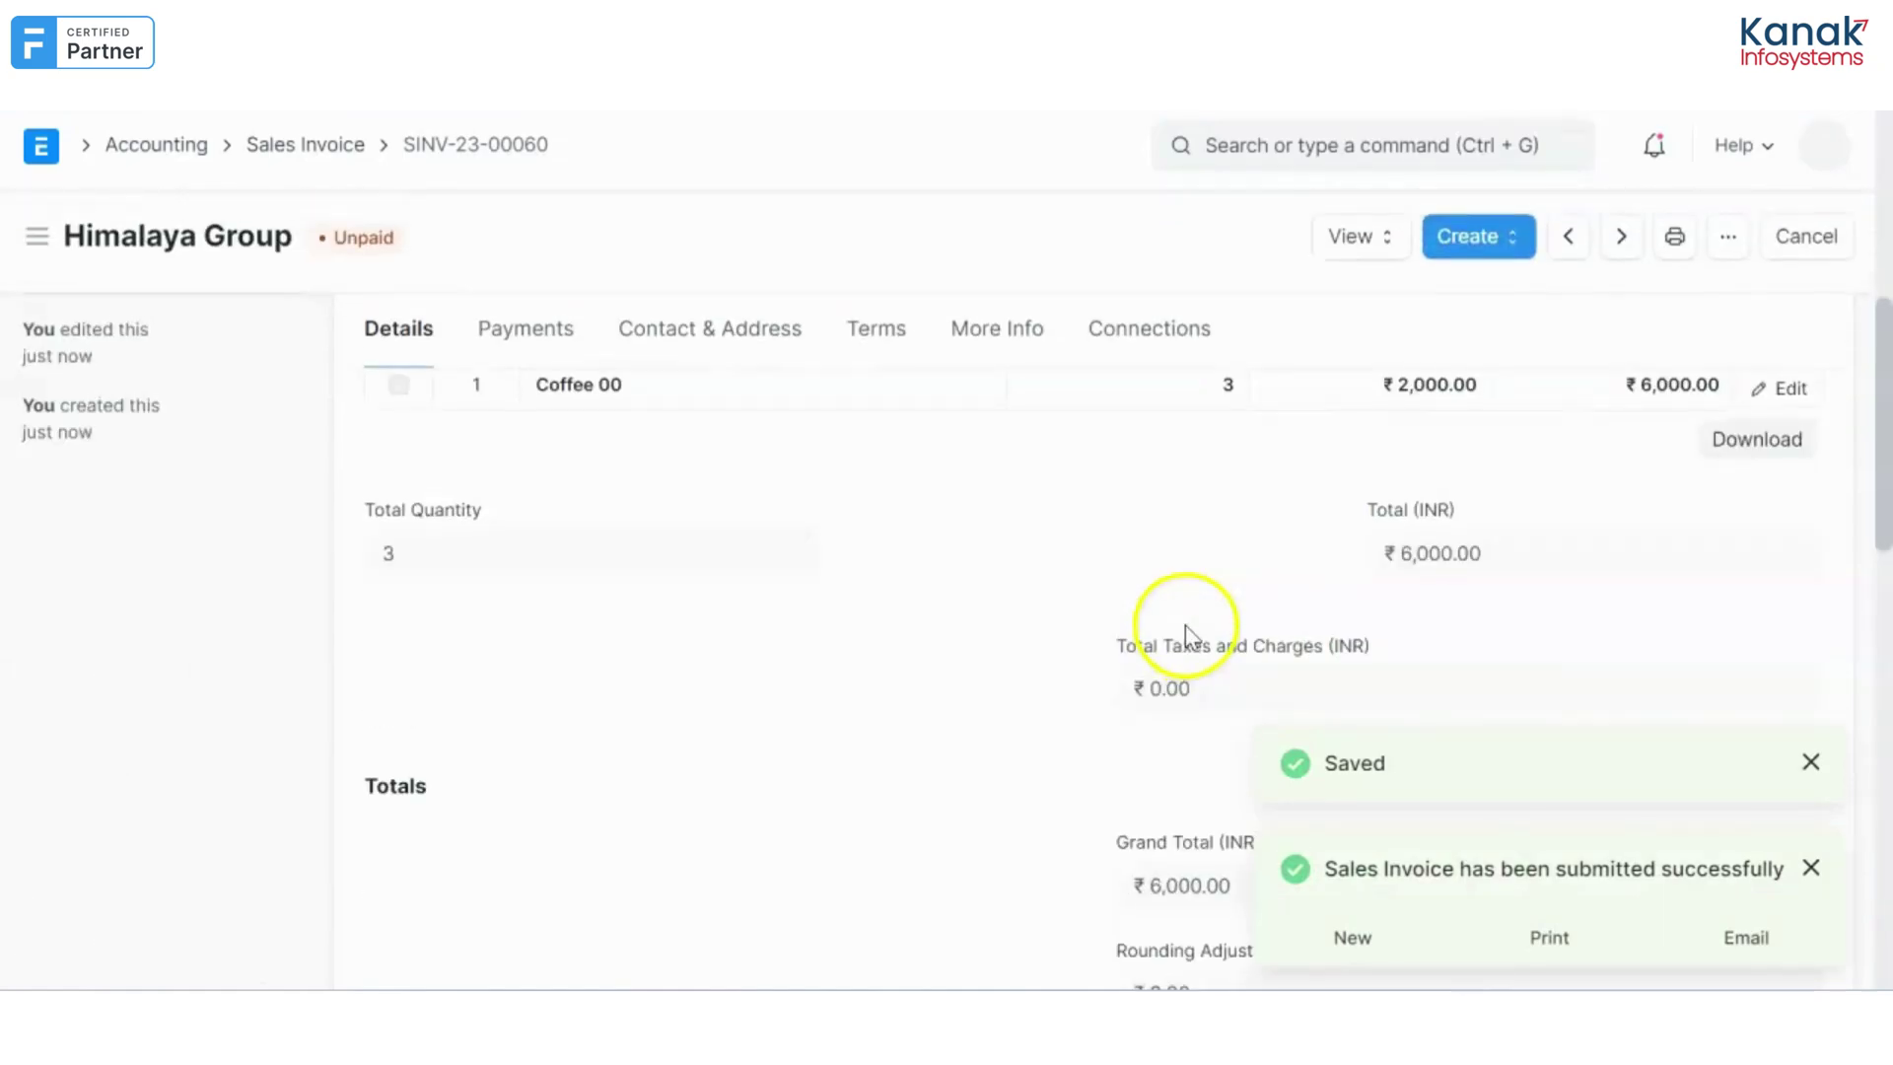
scroll(1010, 546, "down", 5)
scroll(1017, 550, "down", 5)
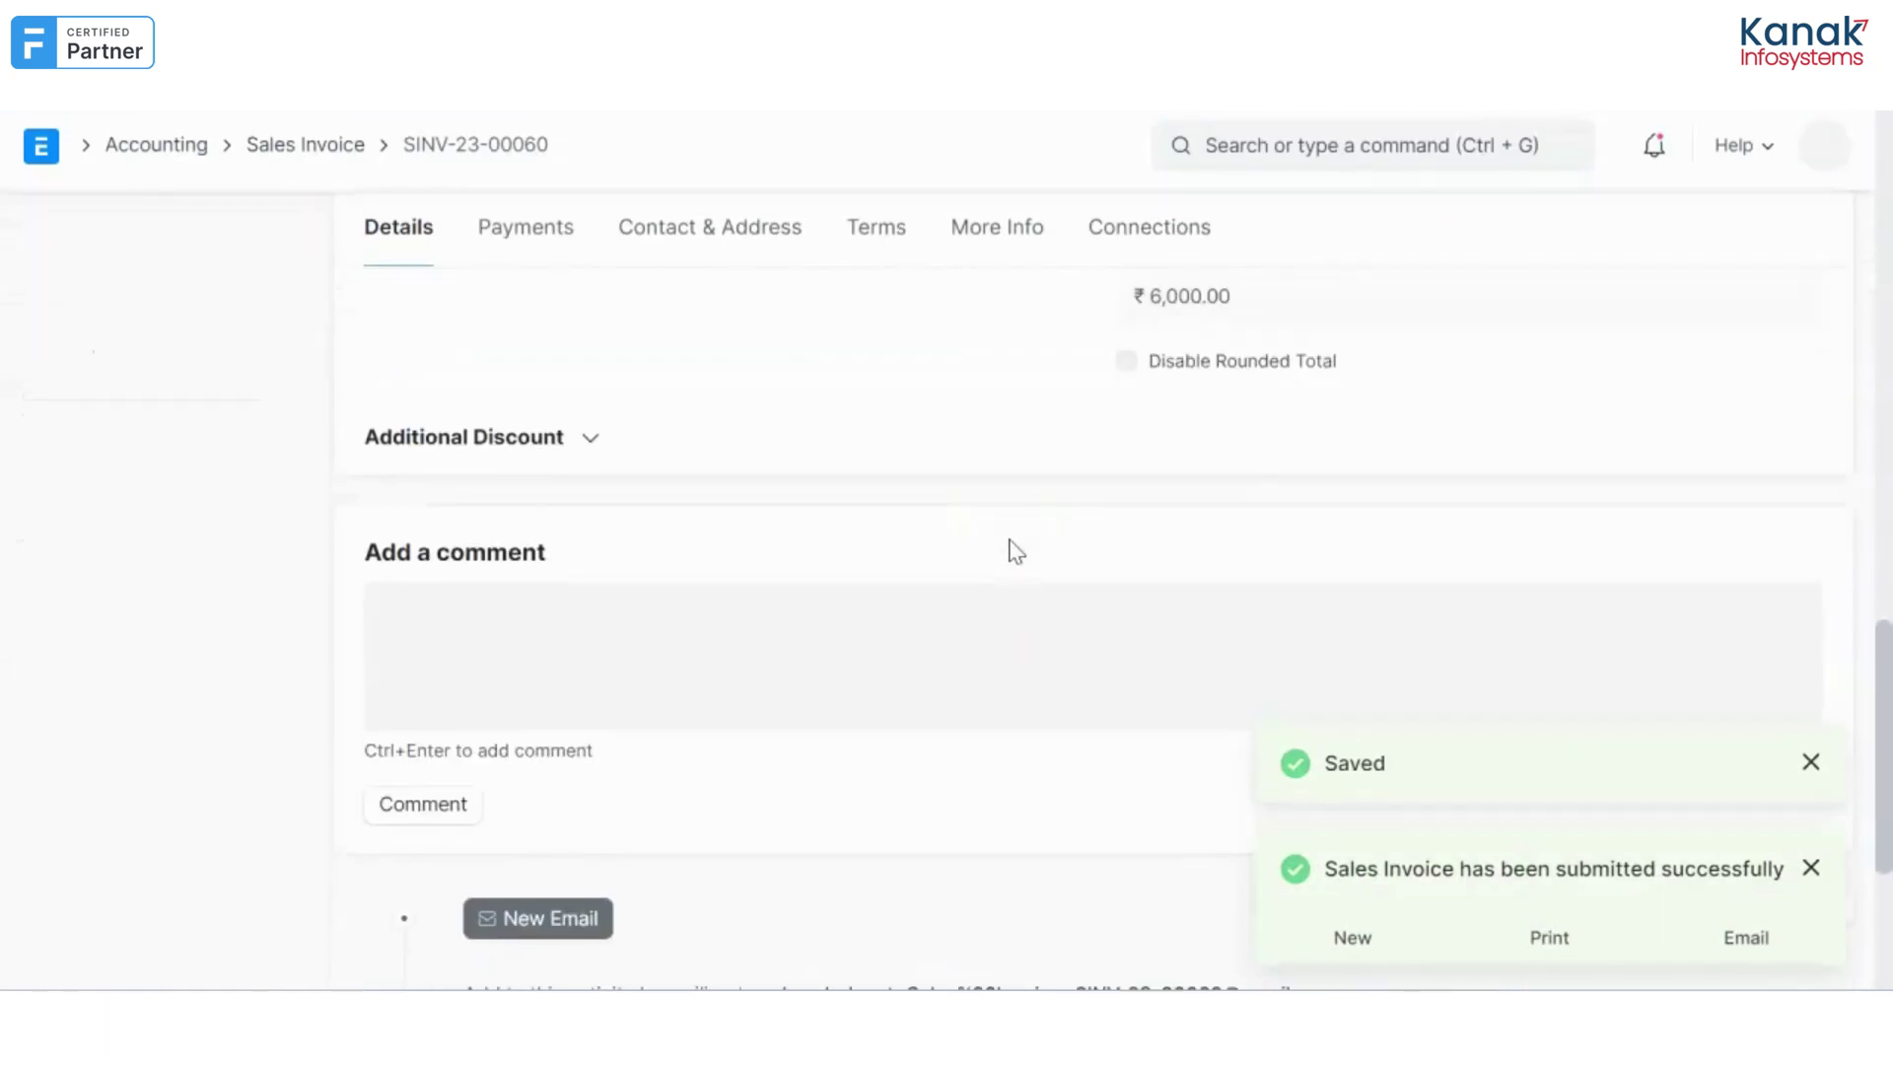
scroll(1016, 550, "up", 8)
scroll(1016, 550, "up", 10)
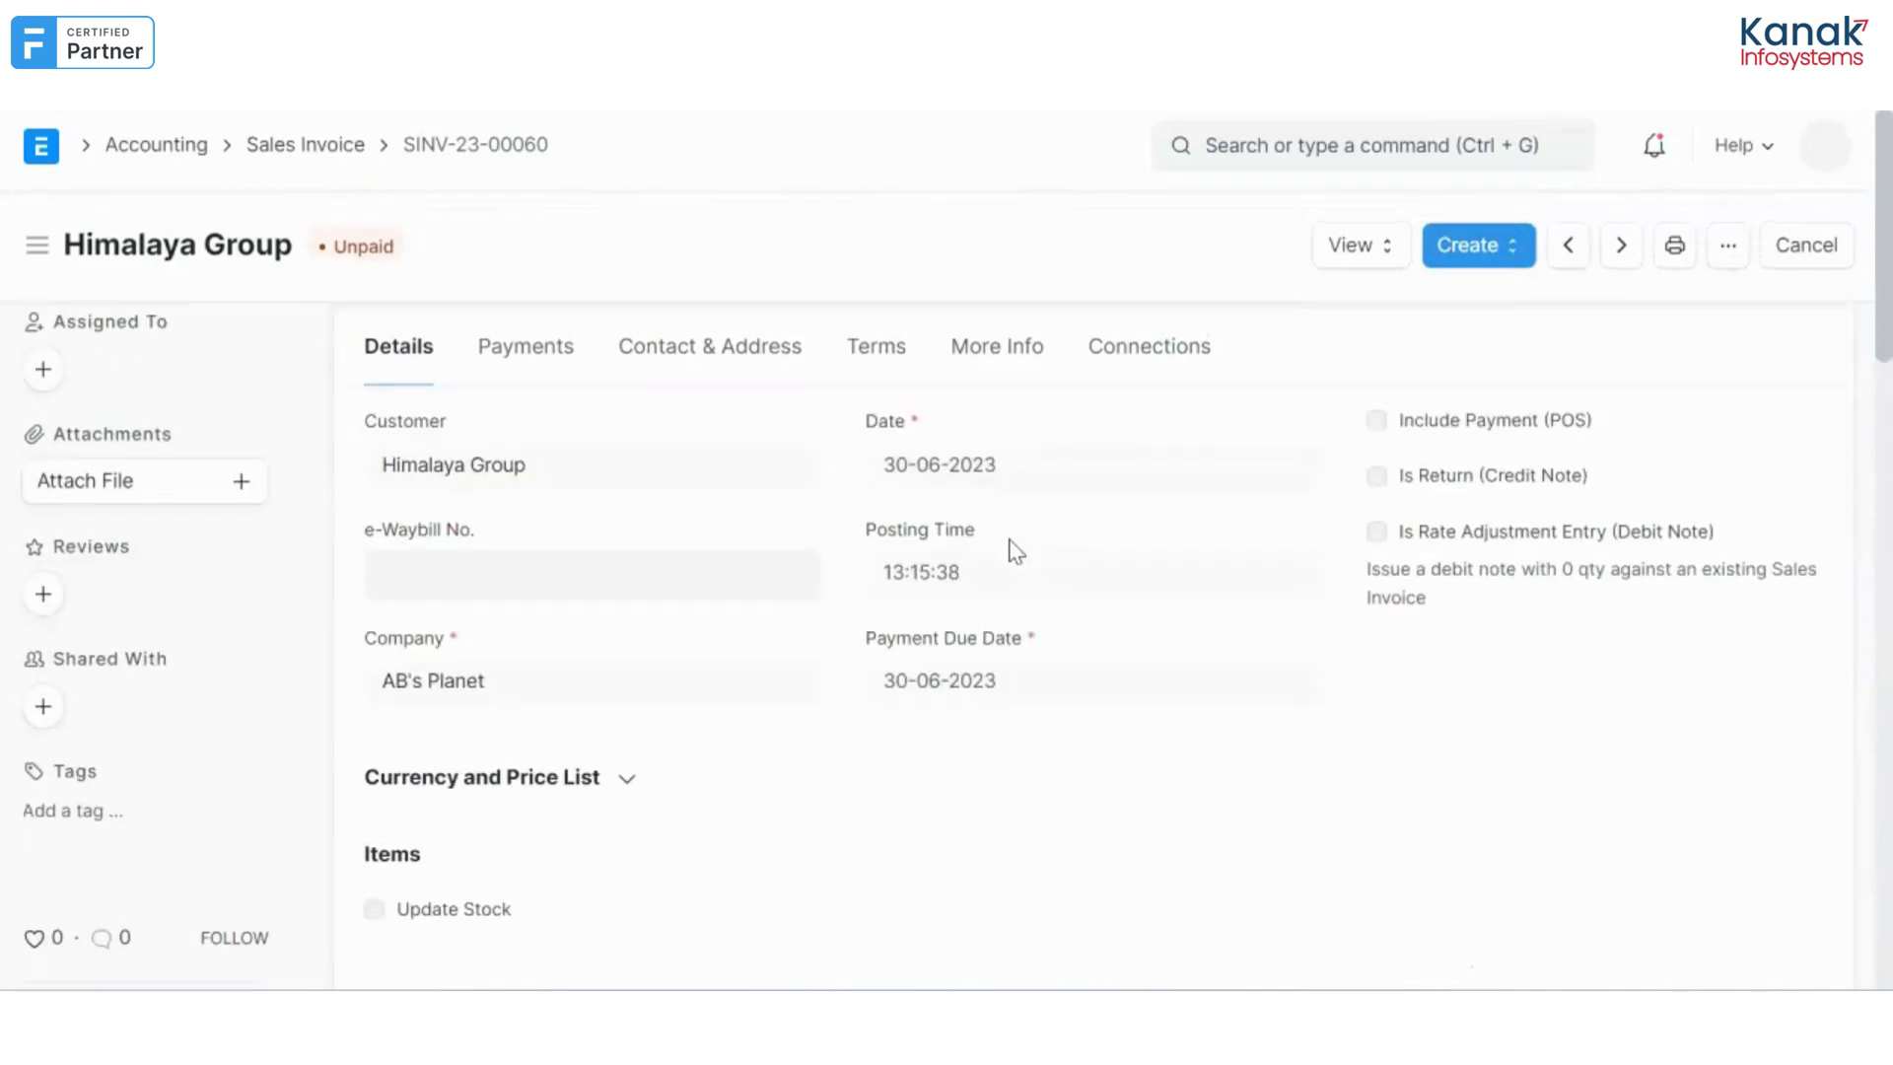